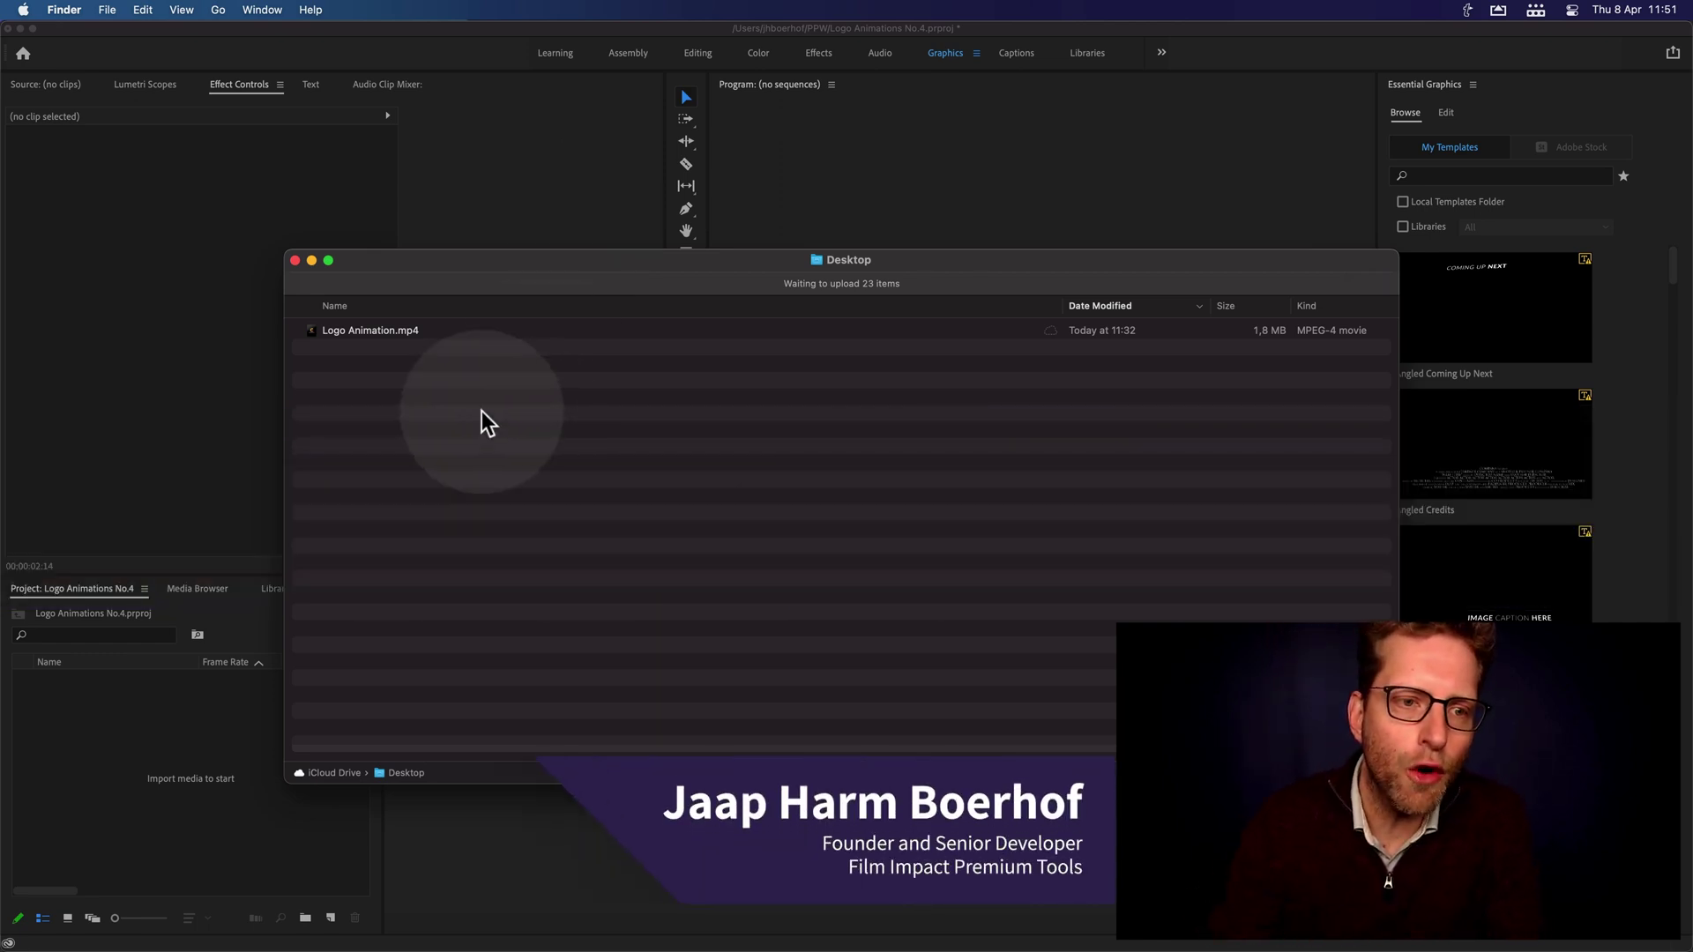
Play the Logo Animation.mp4 preview from the Desktop folder to examine the finished animation, and close the Finder window
click(372, 332)
key(space)
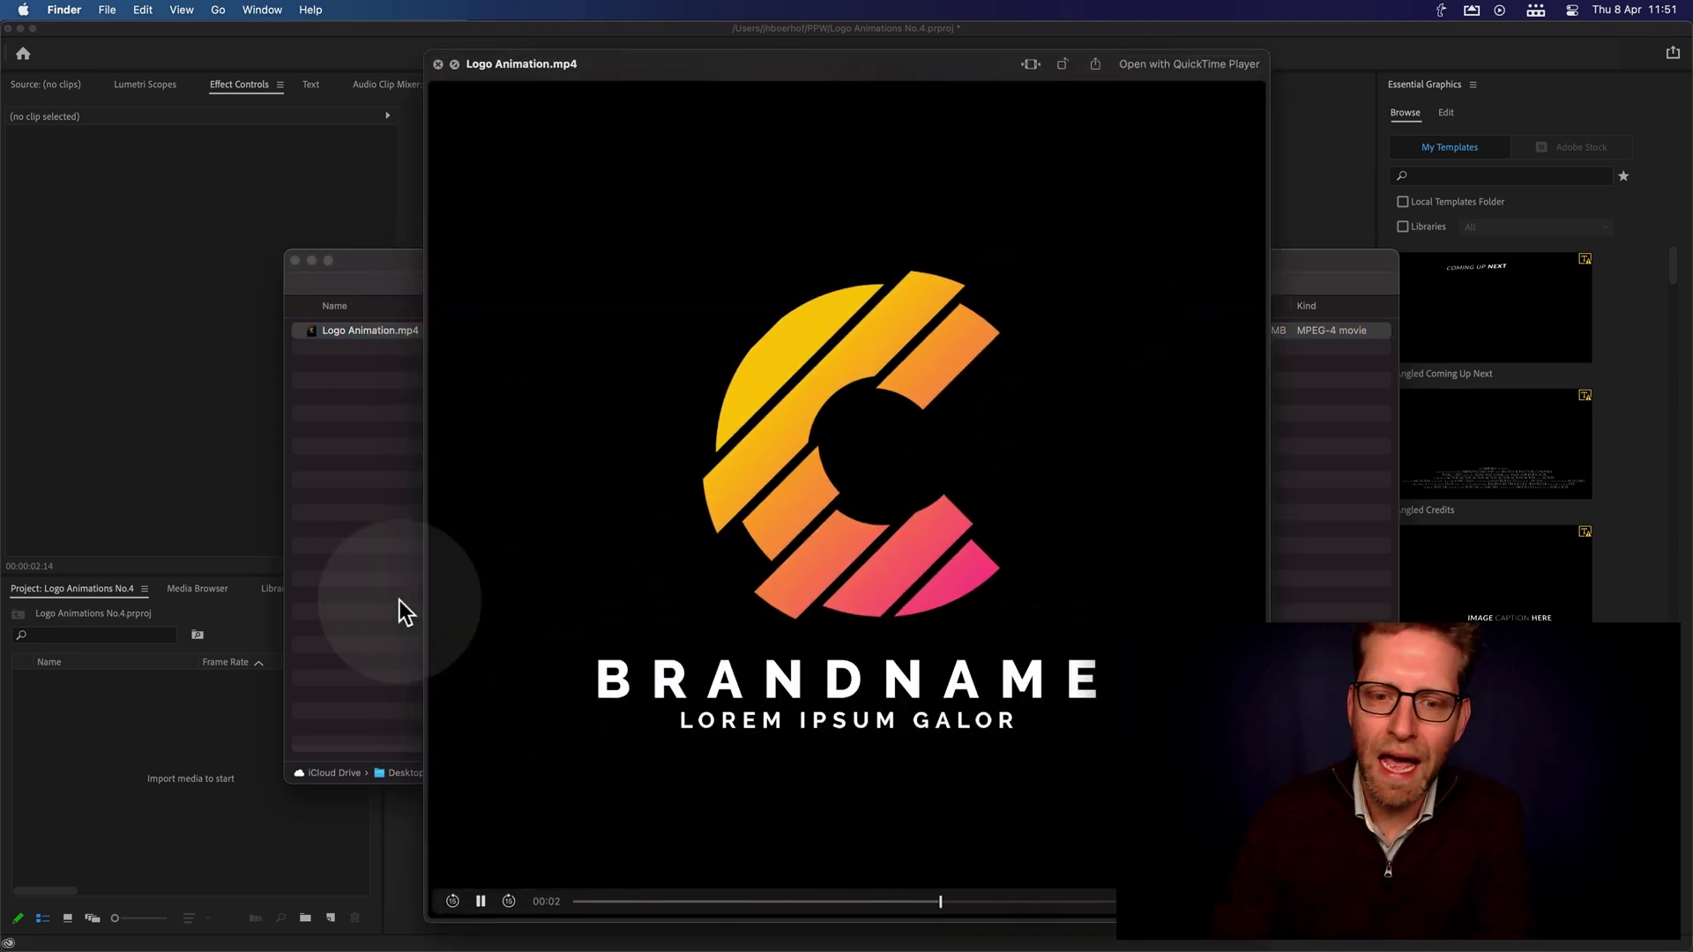
key(space)
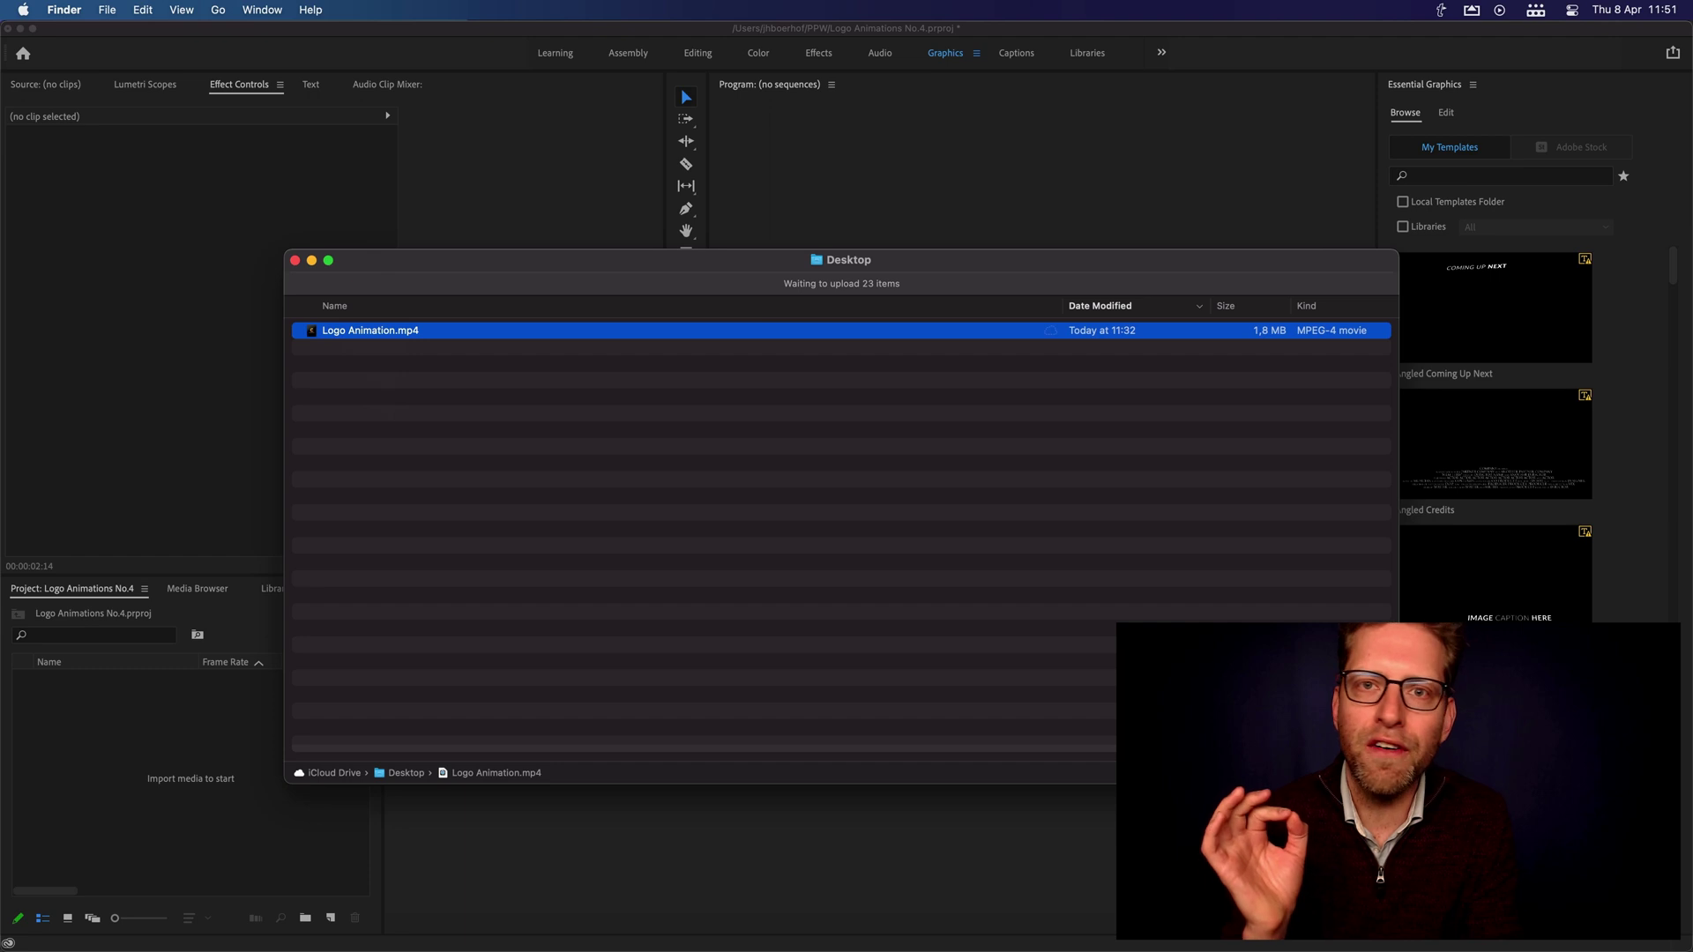
key(space)
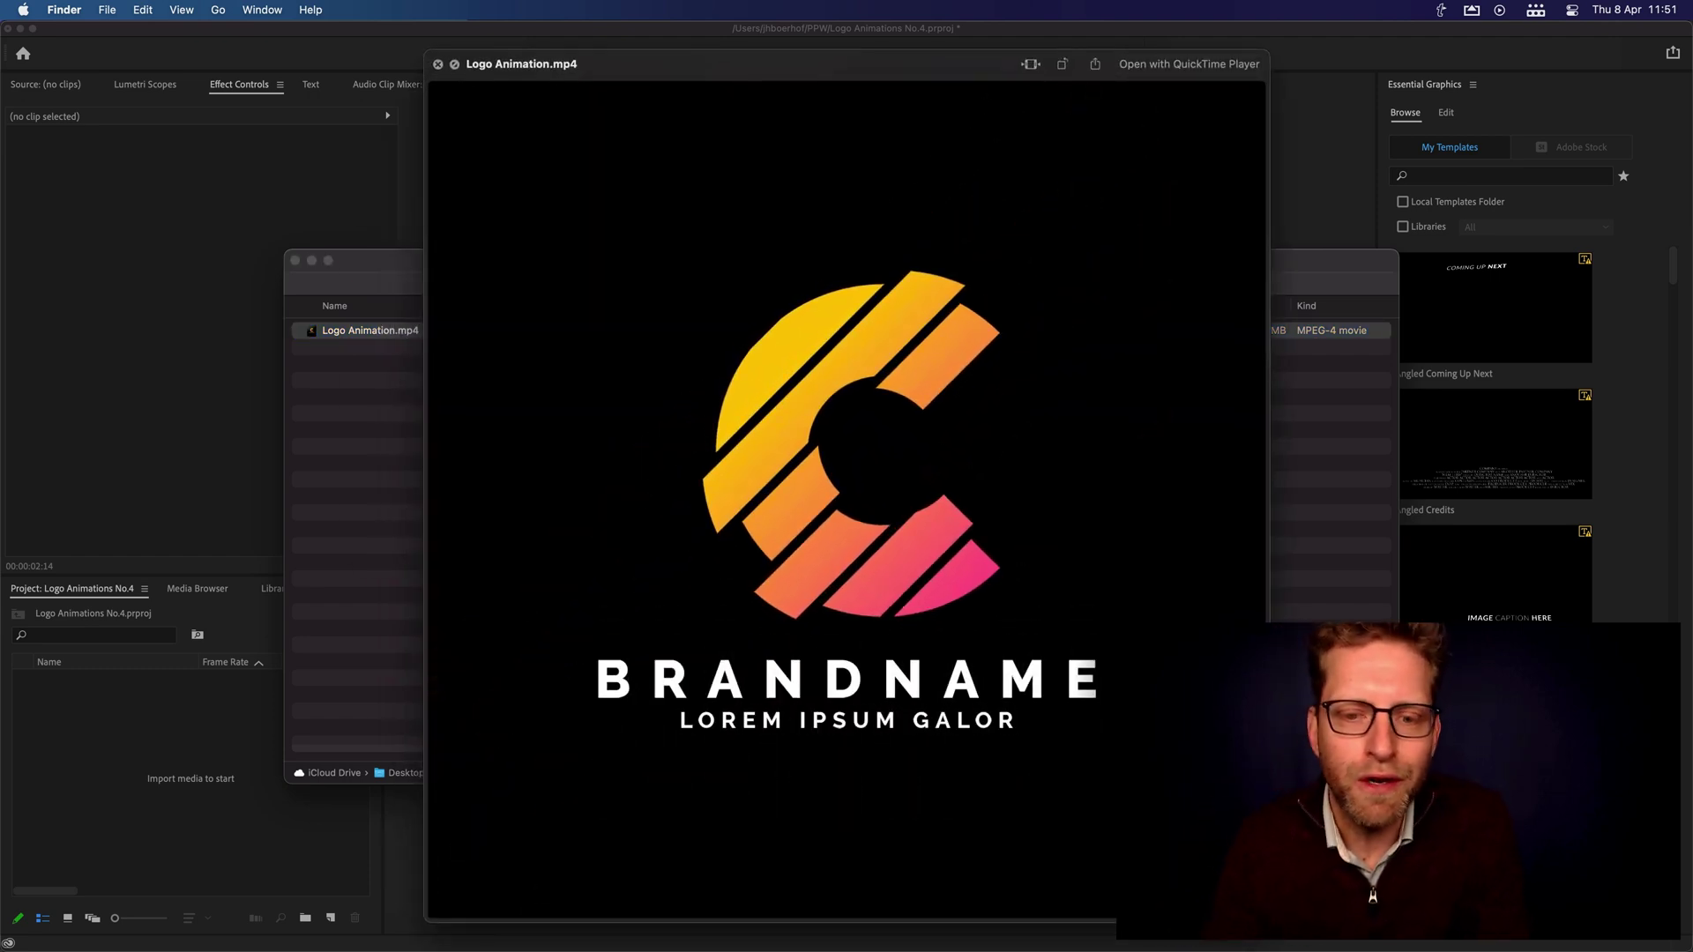
mouse_move(441, 540)
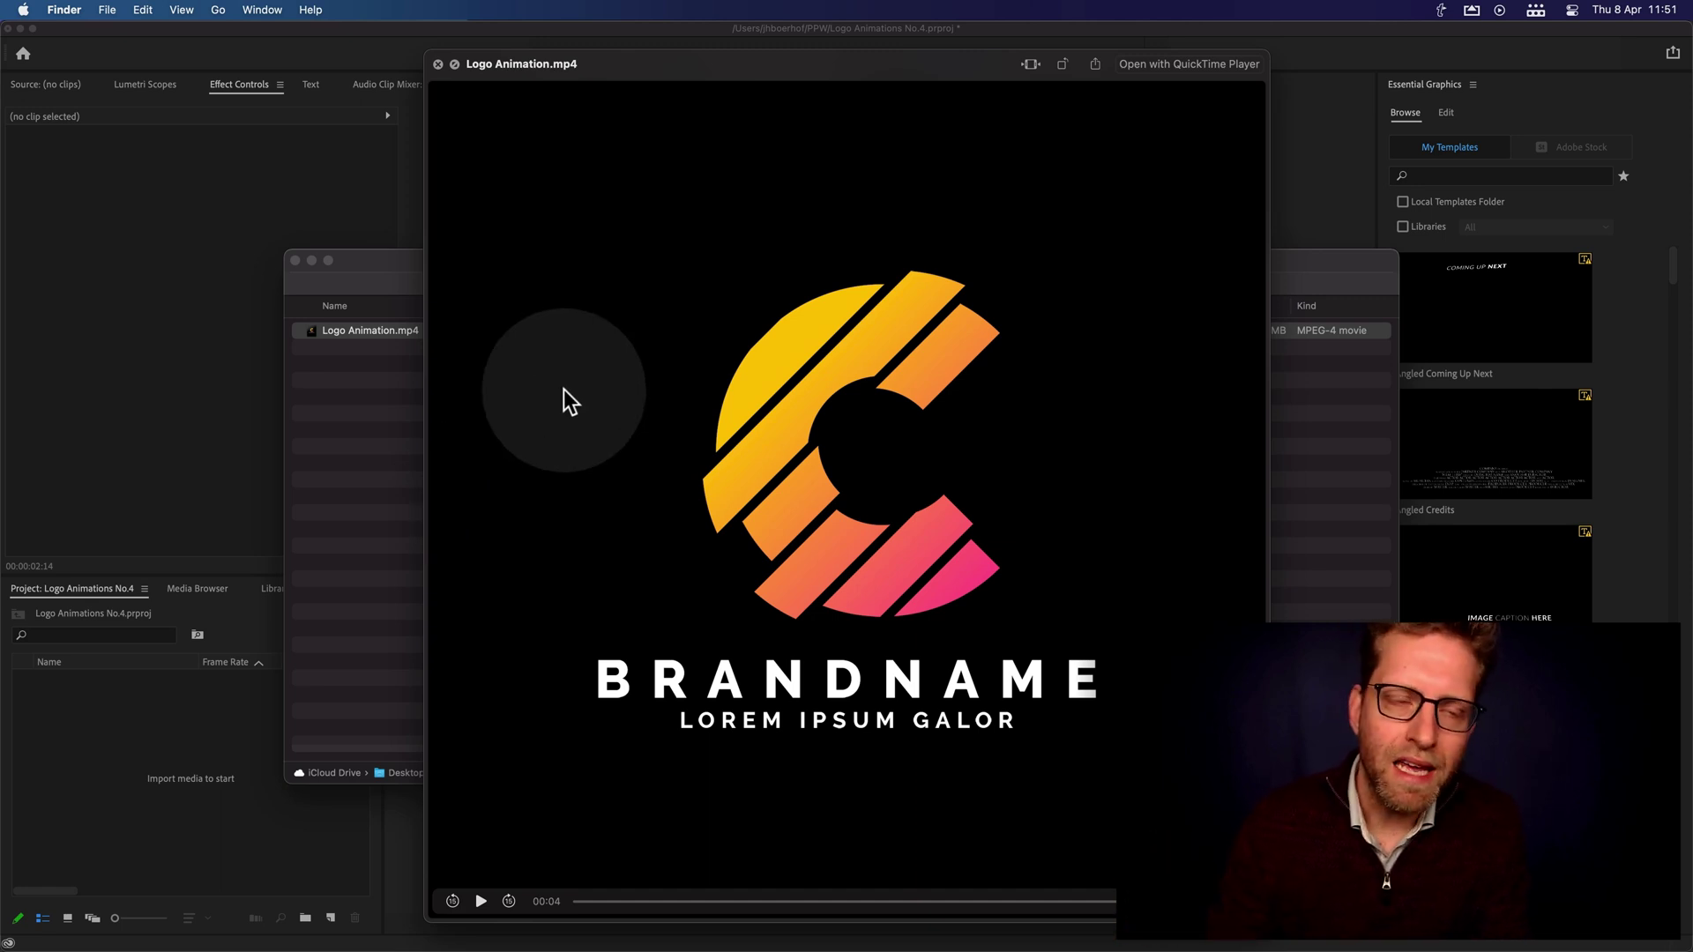
key(space)
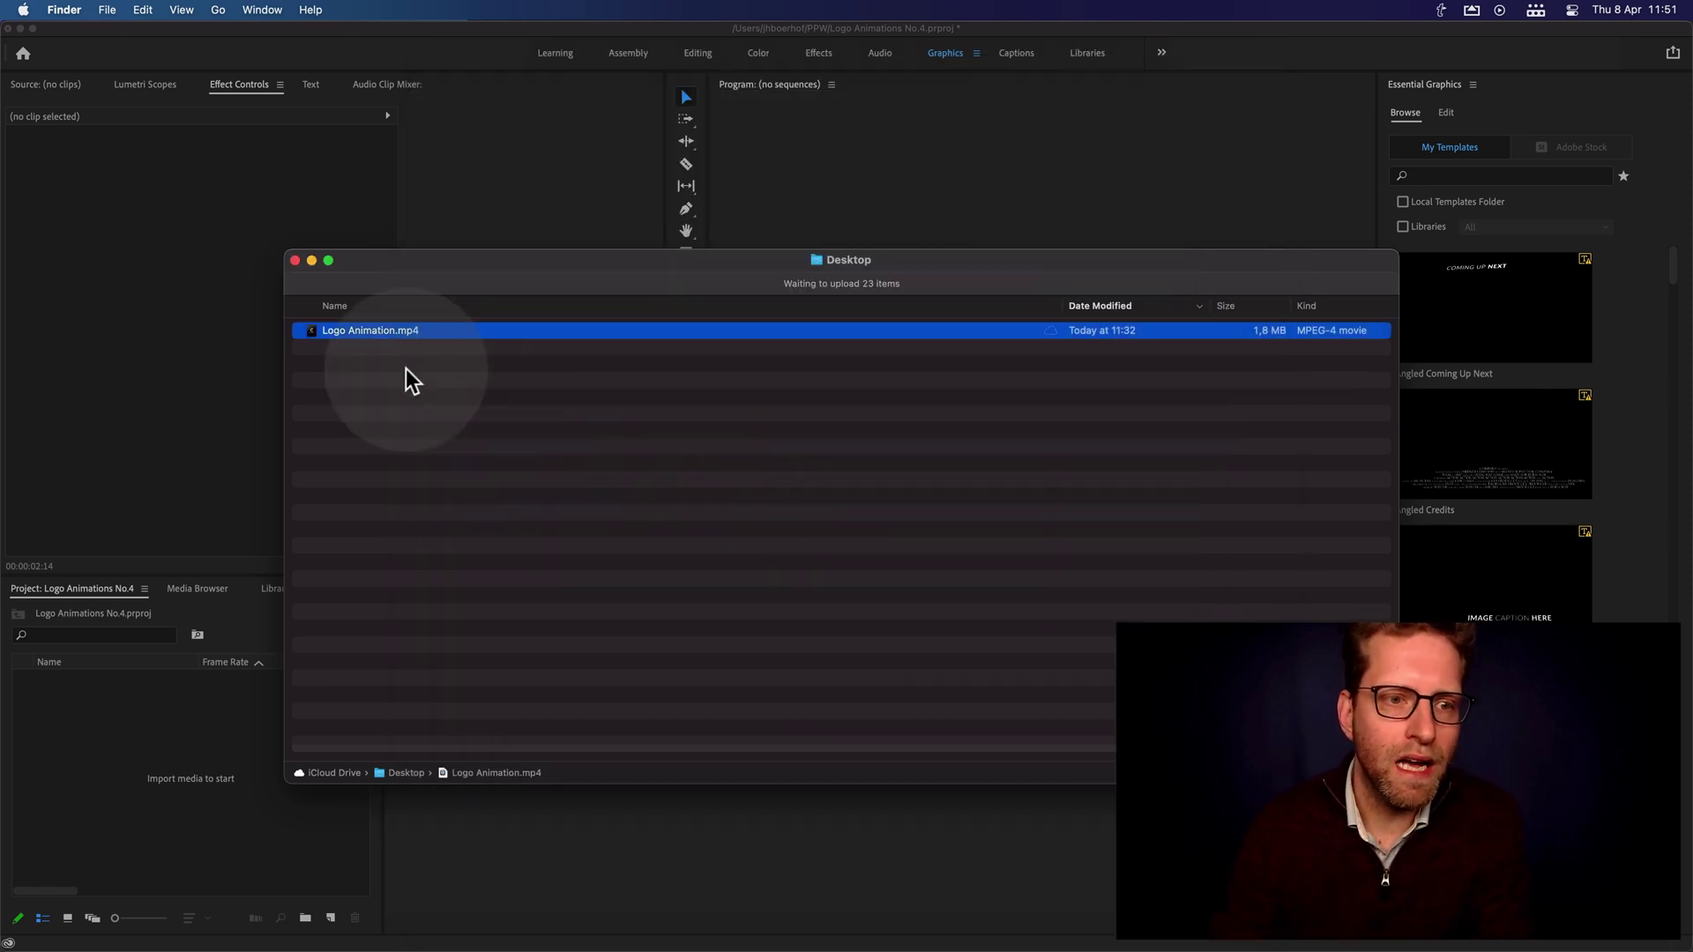
click(296, 260)
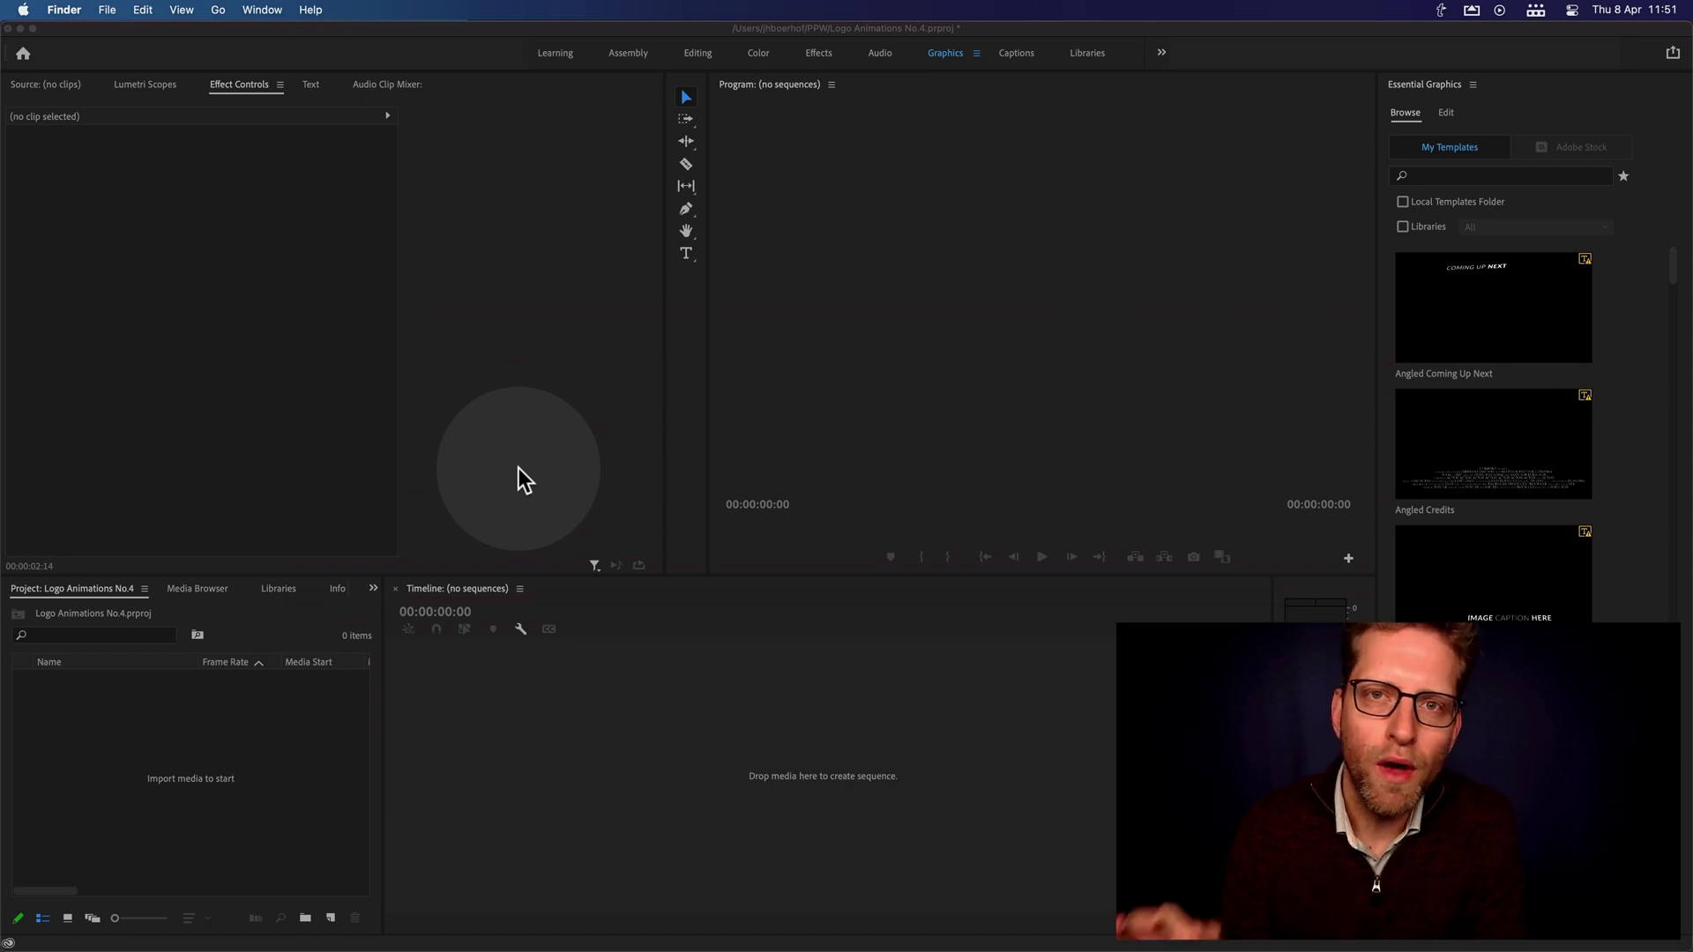
click(177, 755)
double_click(184, 758)
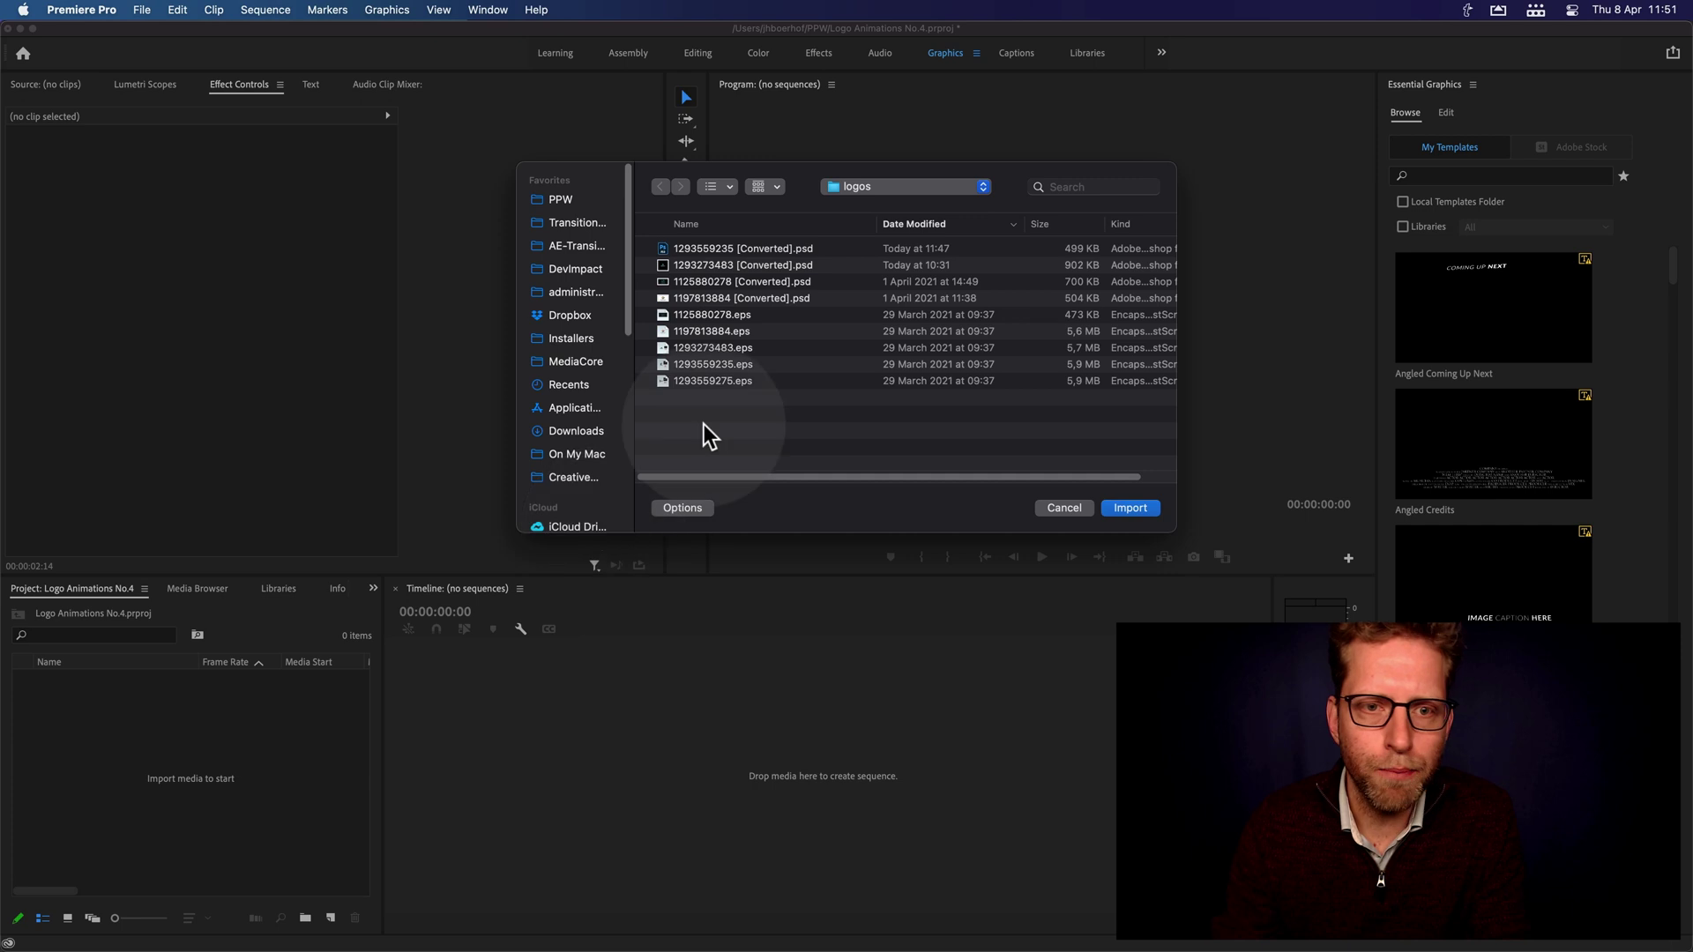
drag(760, 251, 770, 345)
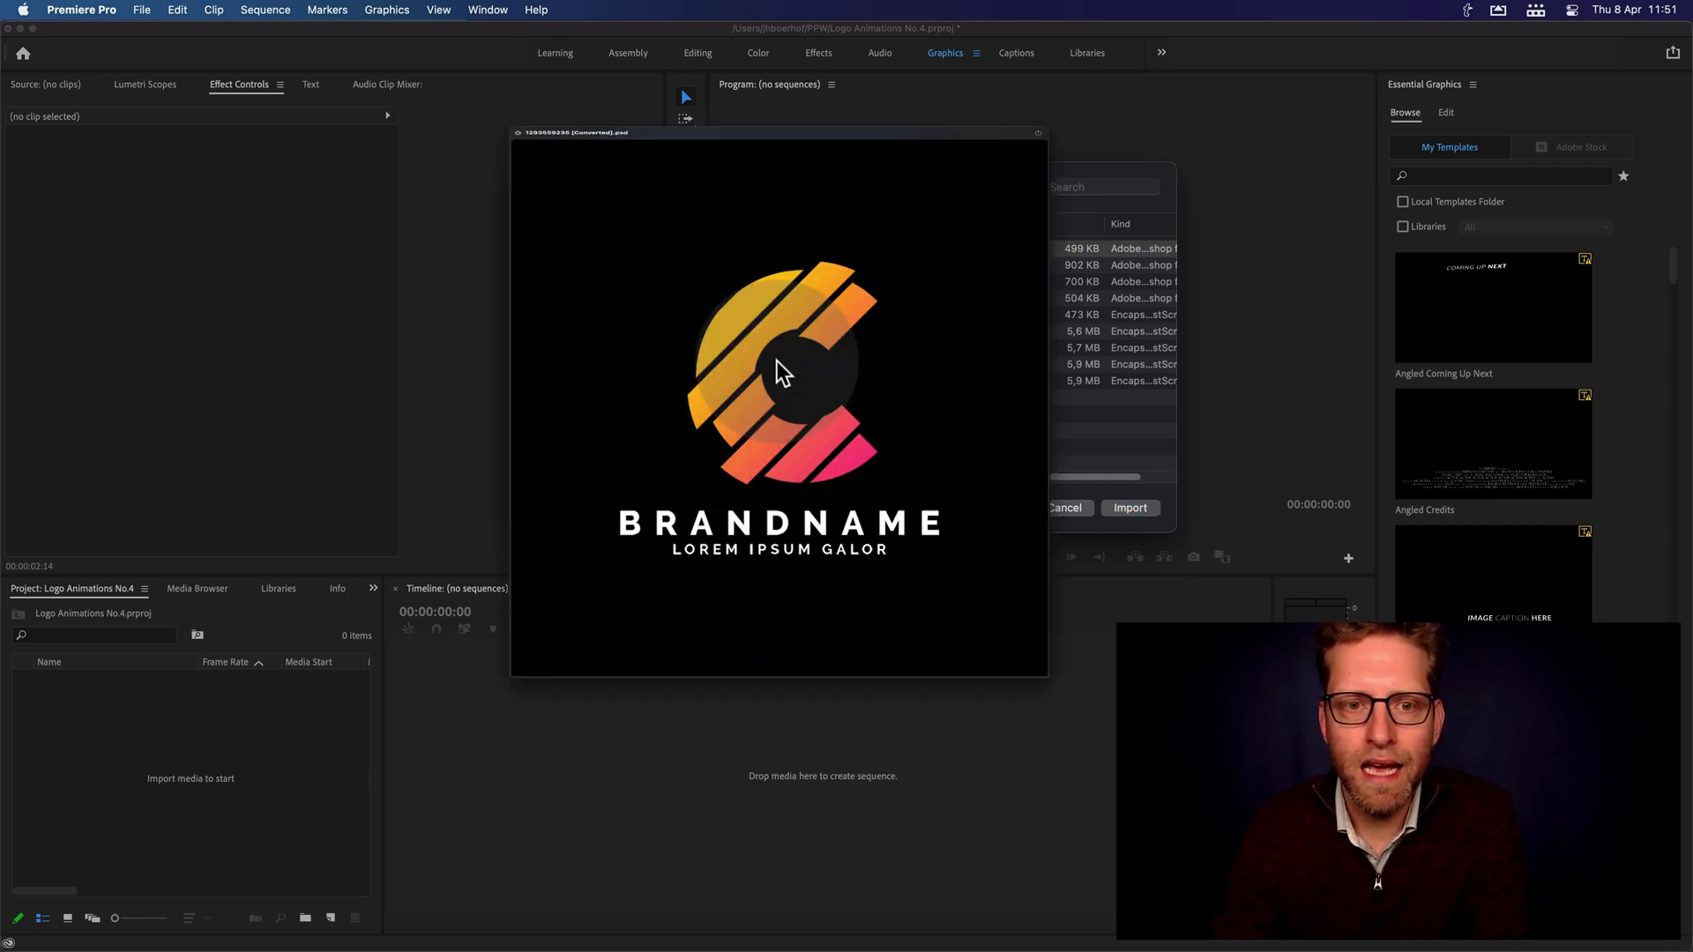
key(space)
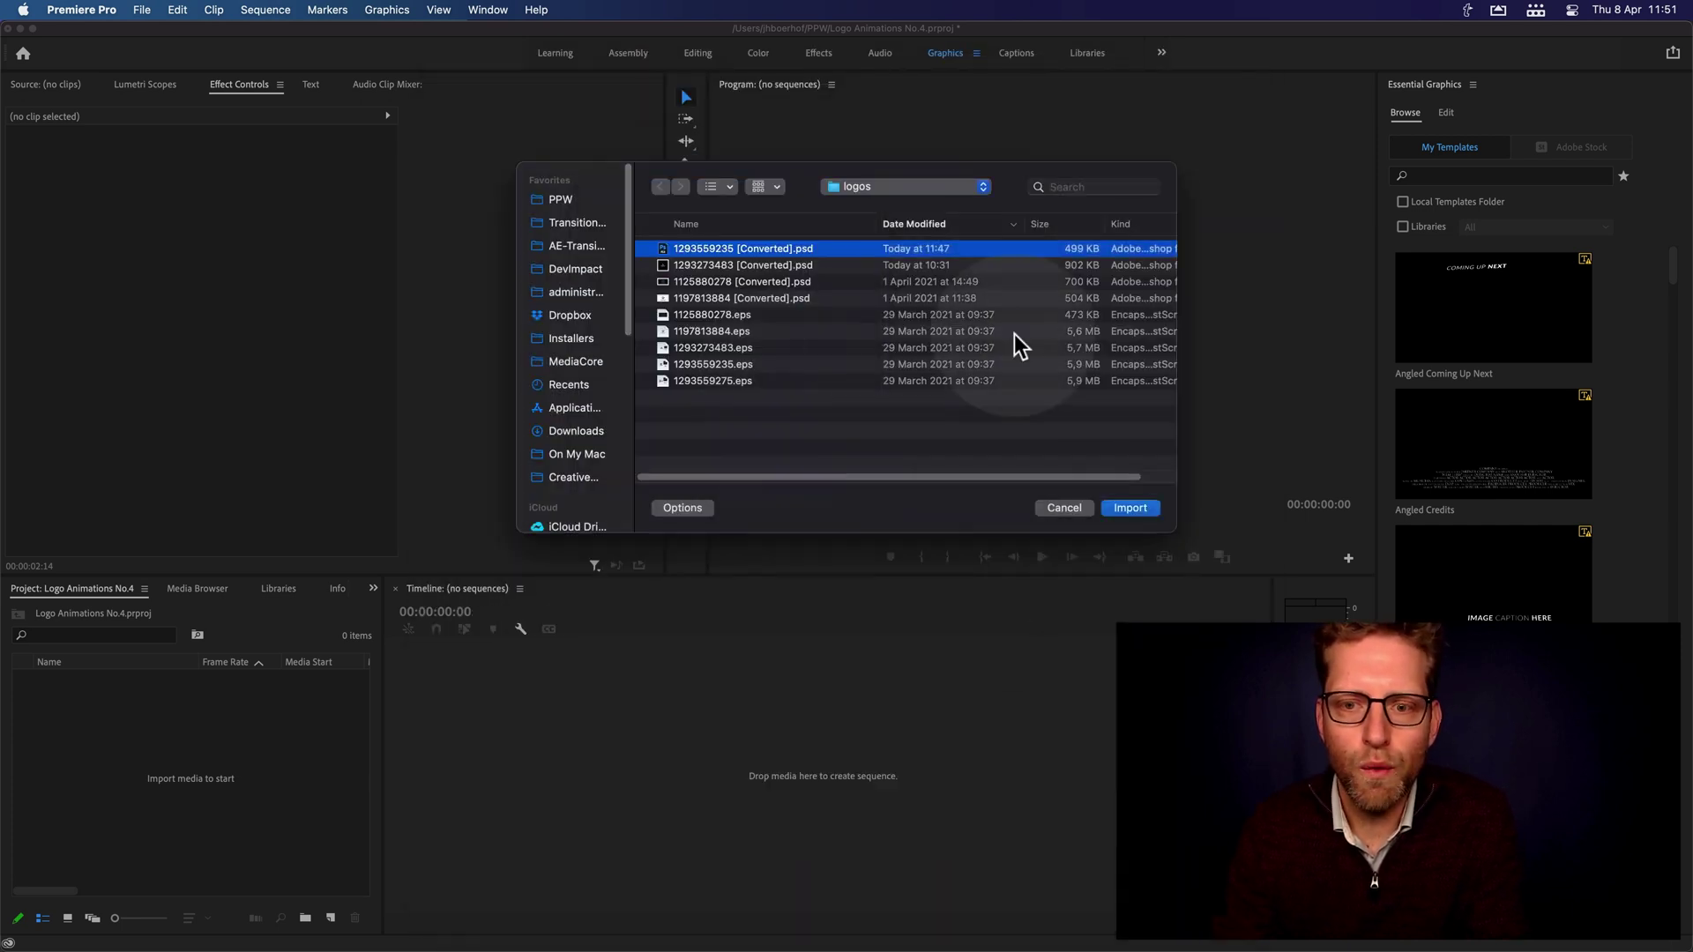
click(1127, 507)
Switch to Photoshop to examine the logo's layer structure, then return to Premiere Pro and close the layered-file dialog
mouse_move(4, 306)
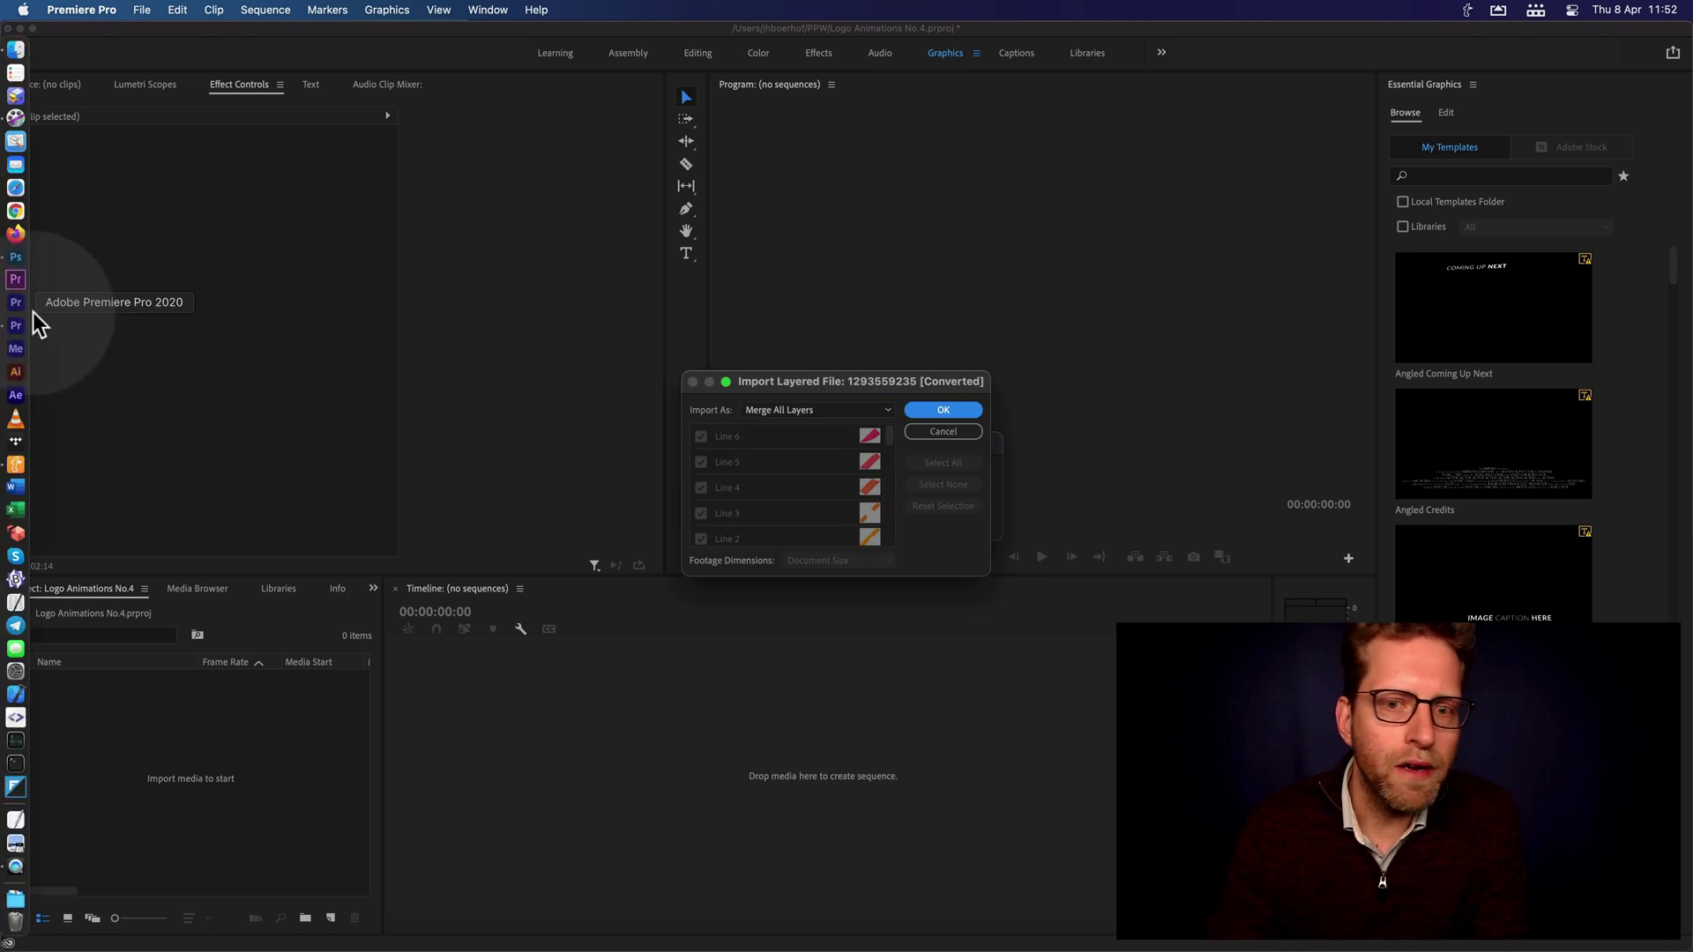
click(20, 257)
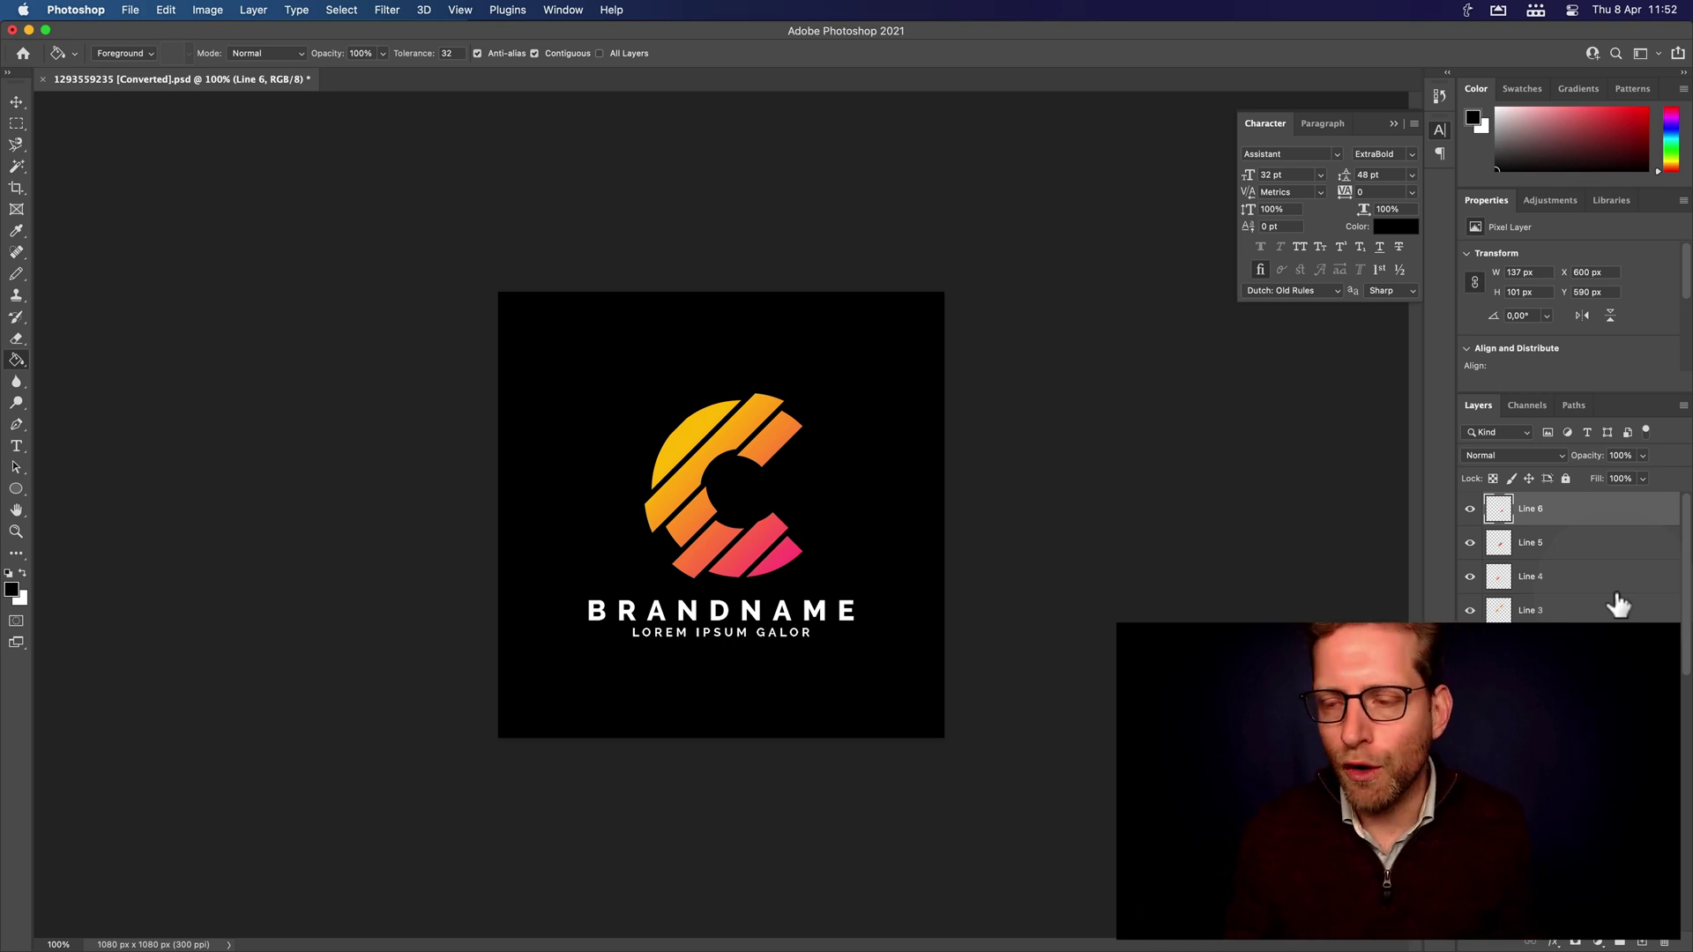
scroll(1590, 598, down, 4)
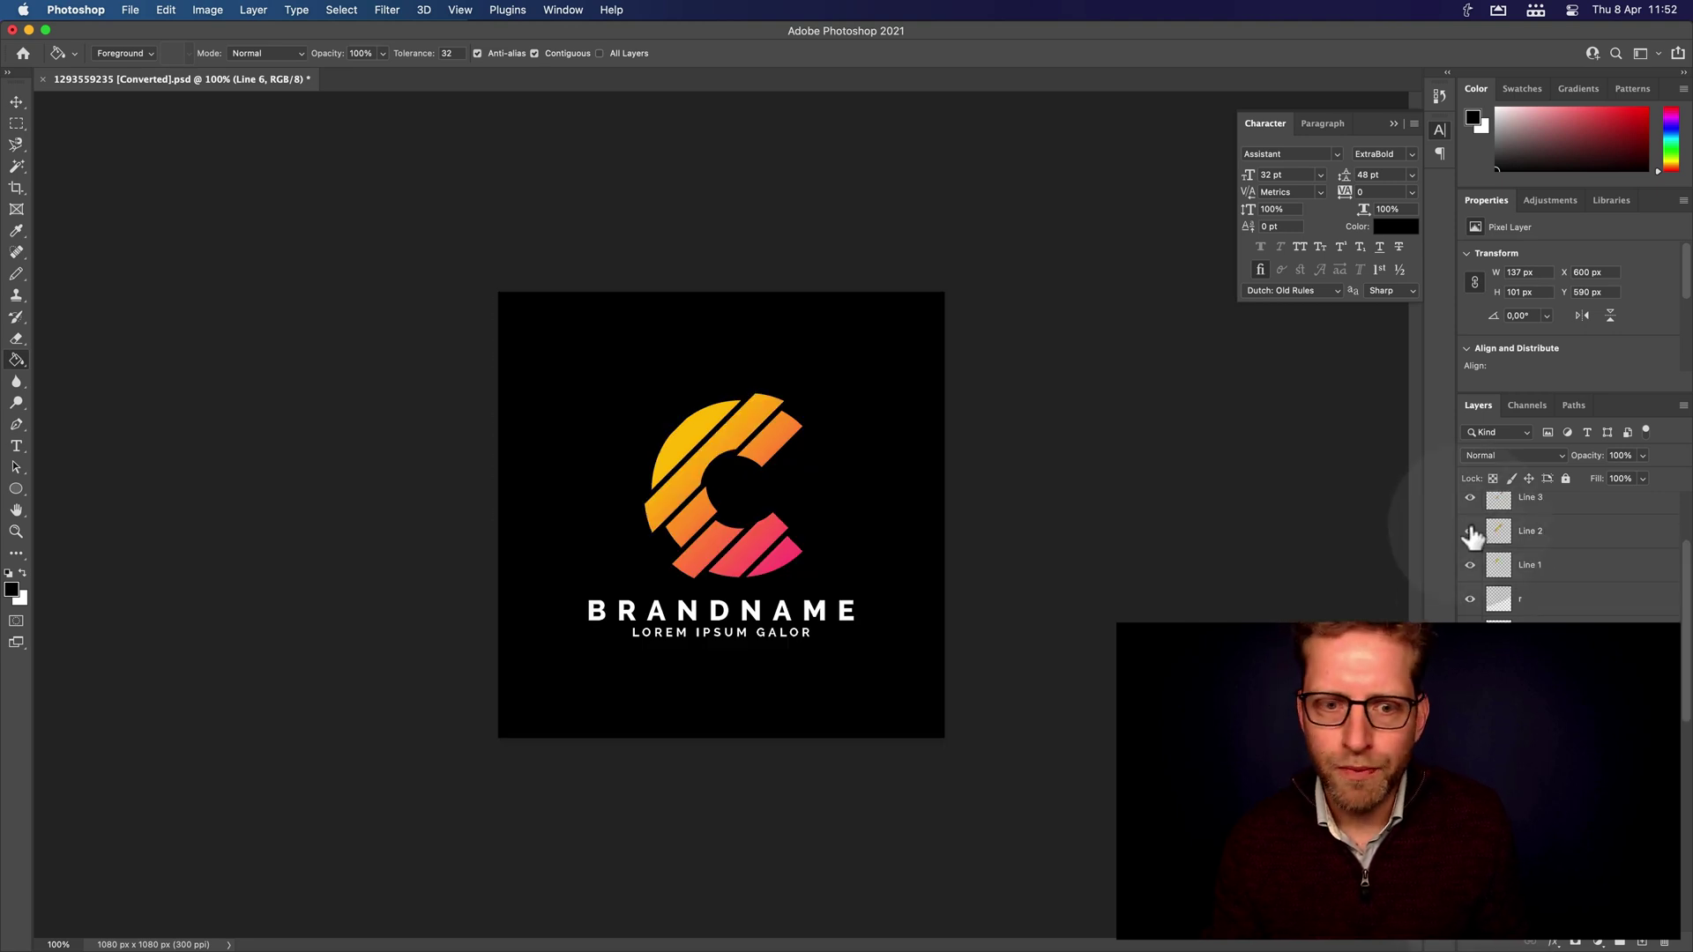
scroll(1519, 603, up, 3)
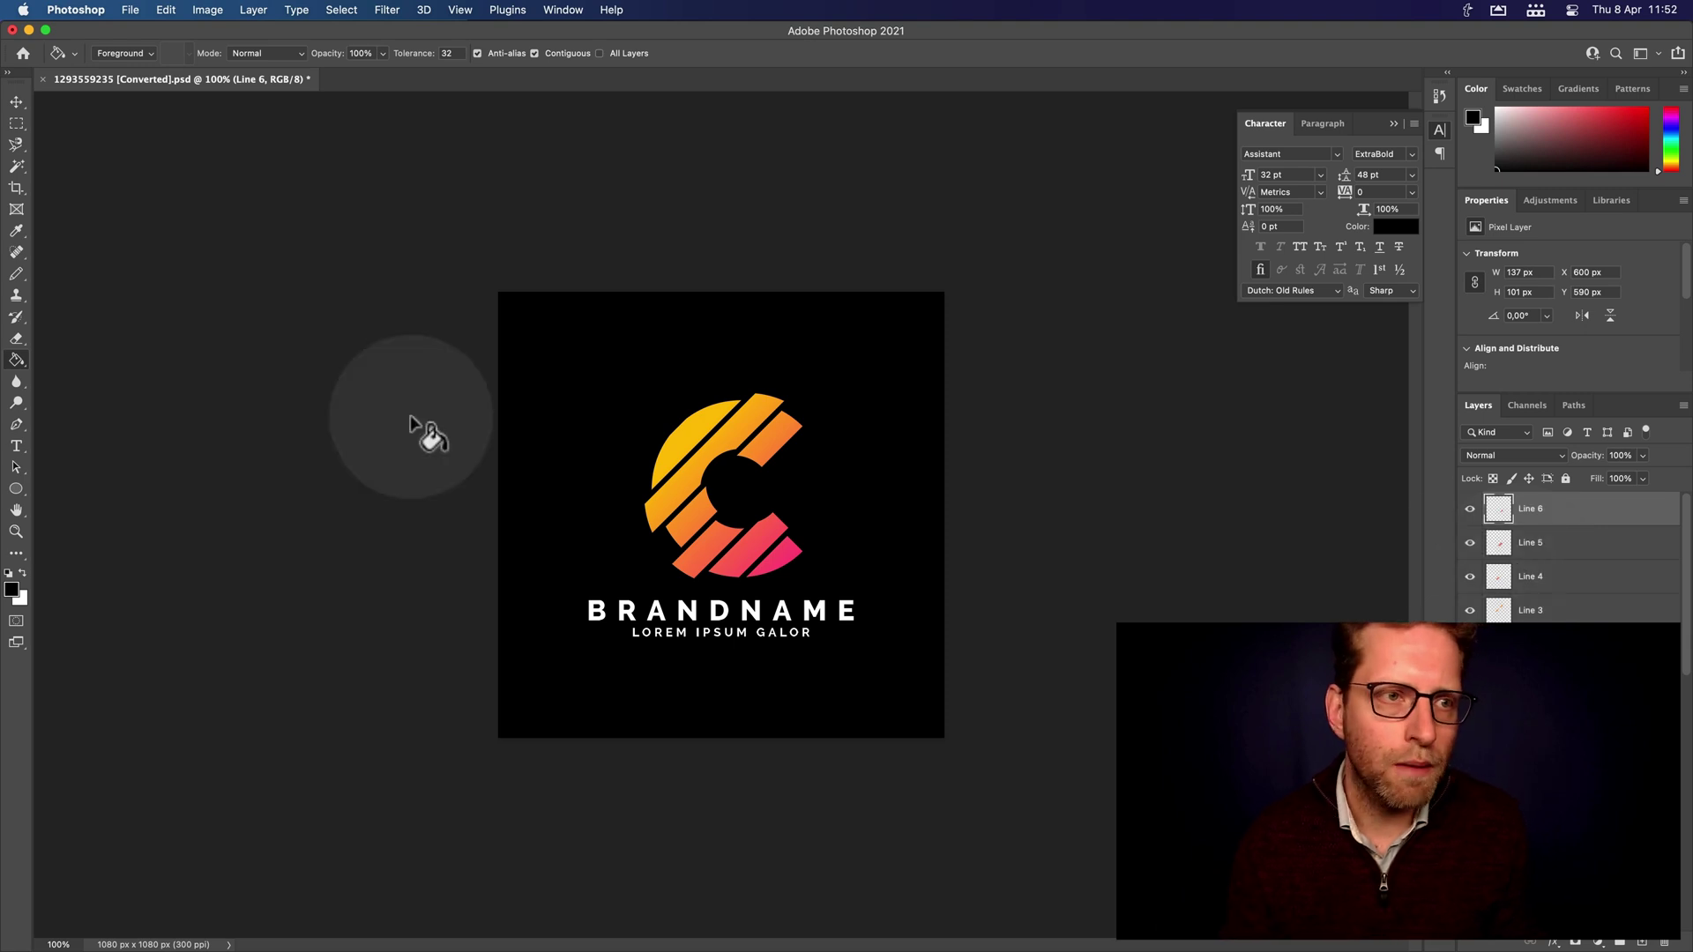
mouse_move(19, 527)
click(19, 331)
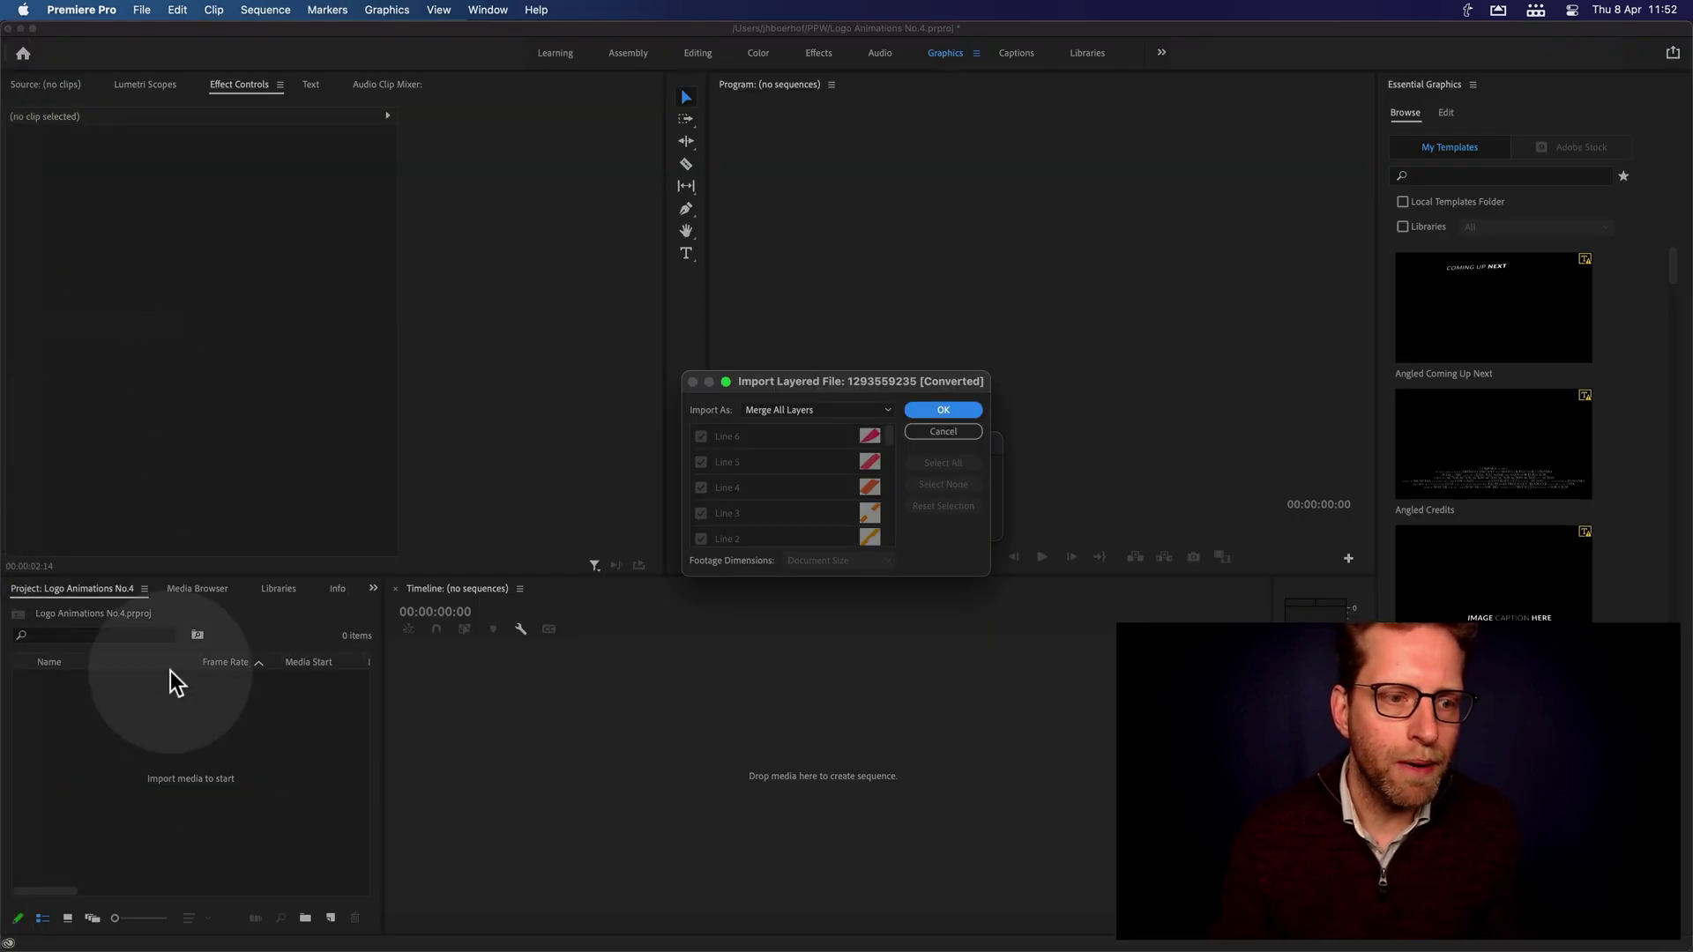
click(920, 408)
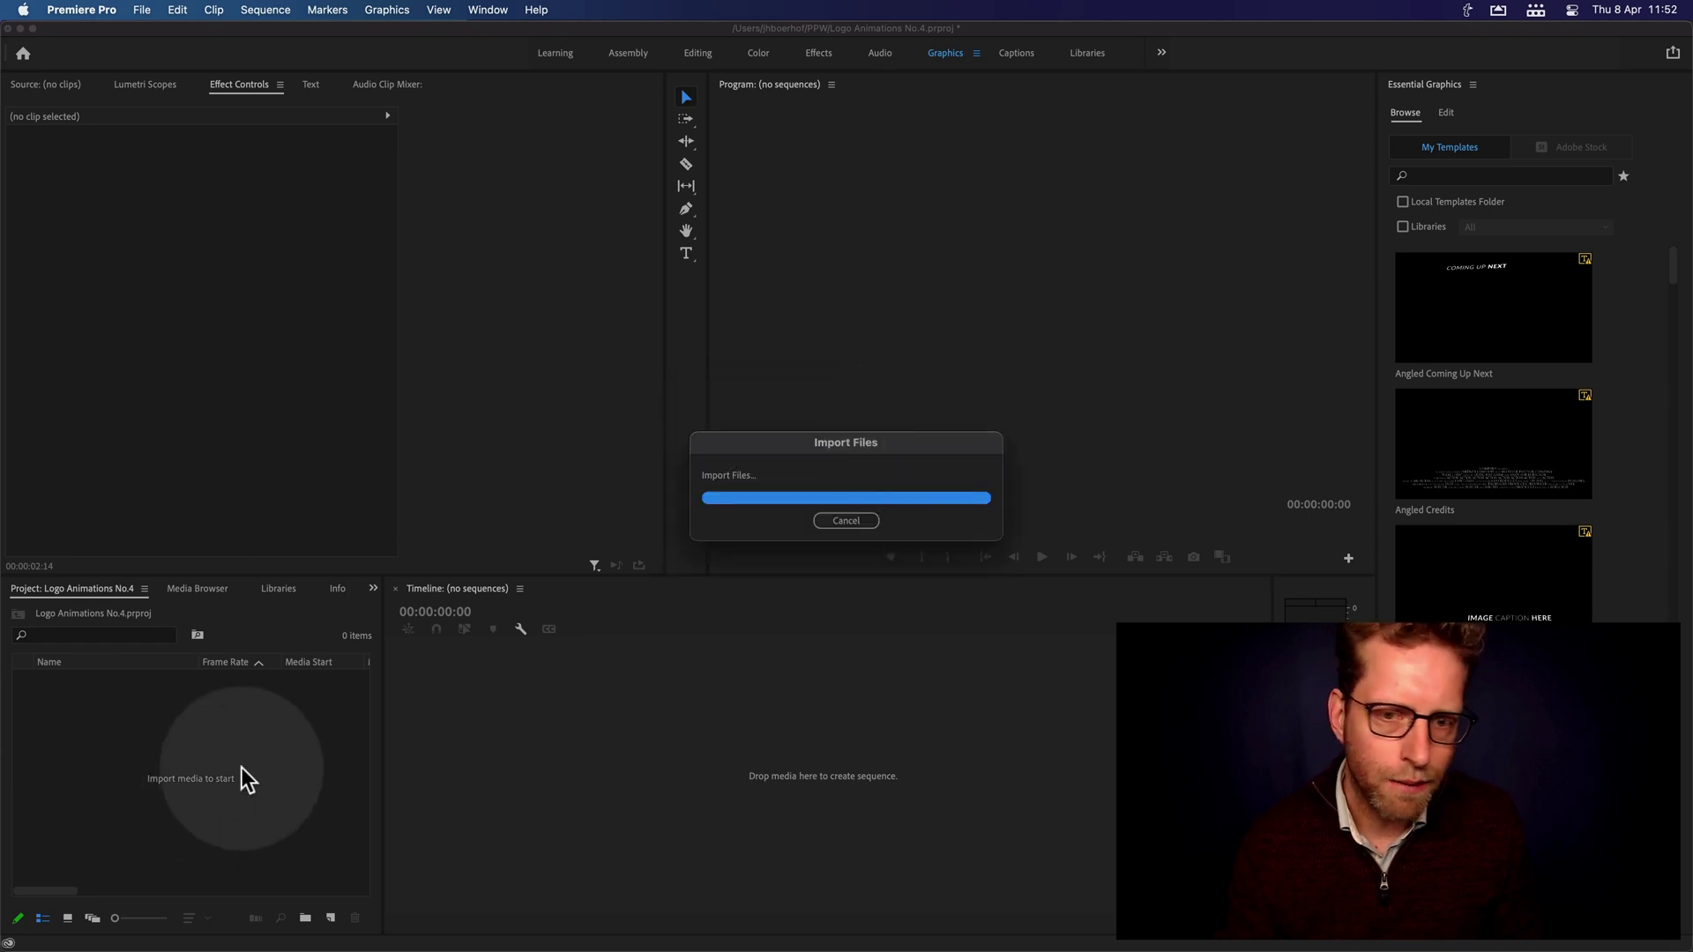
double_click(215, 747)
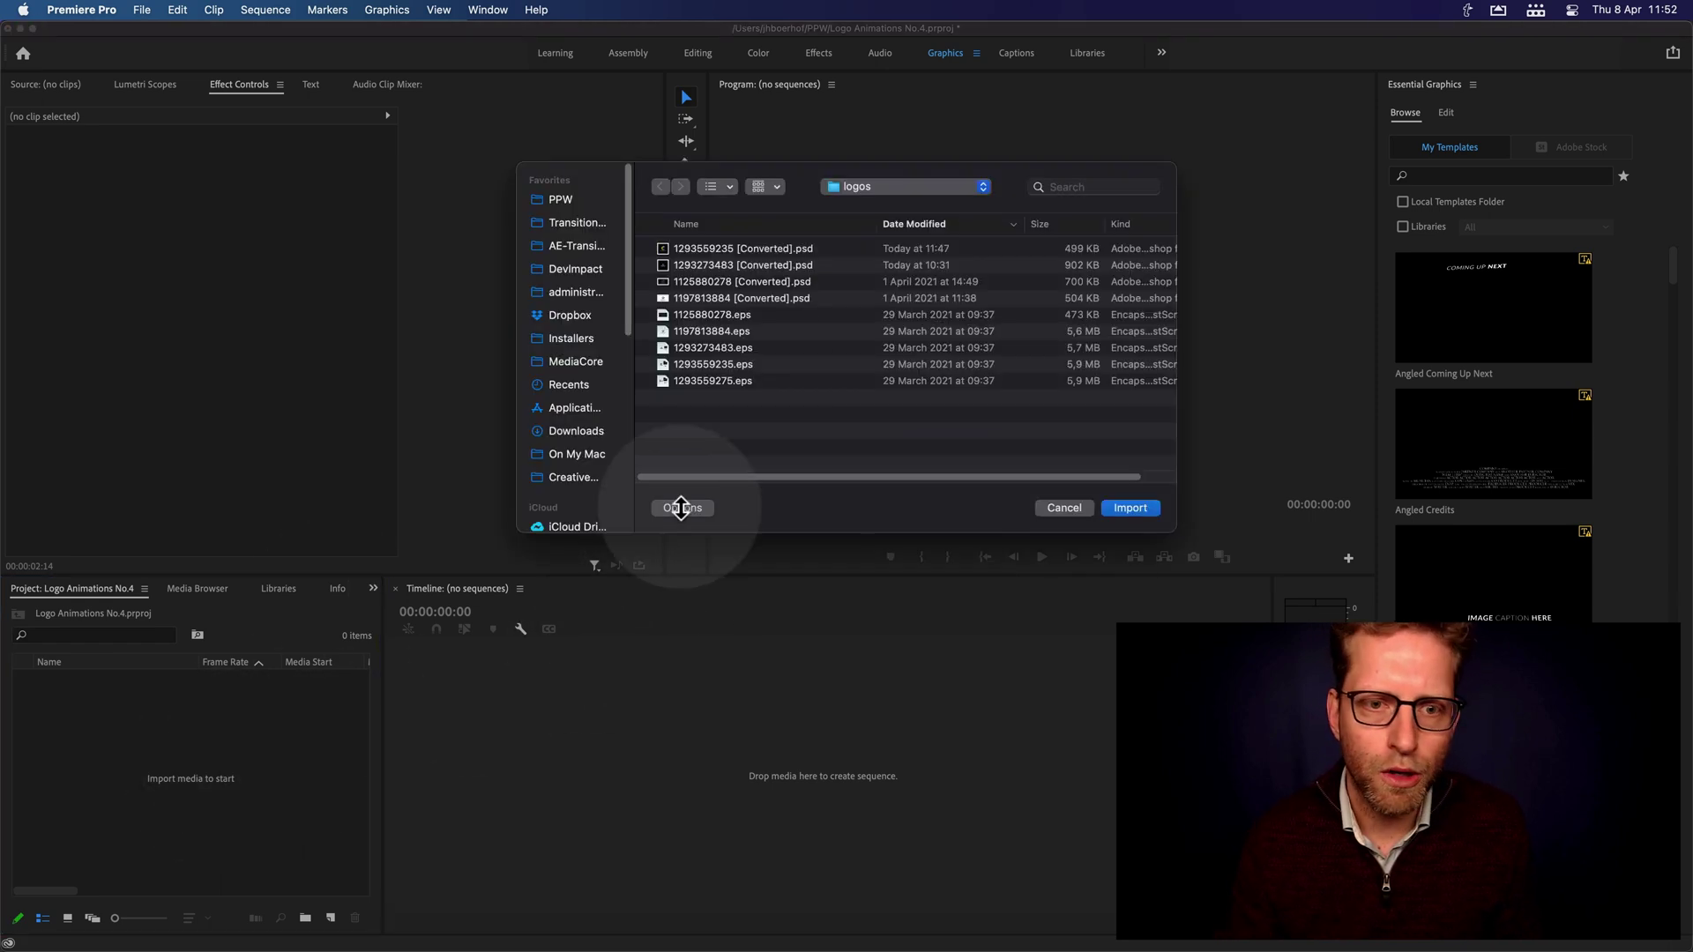
double_click(749, 248)
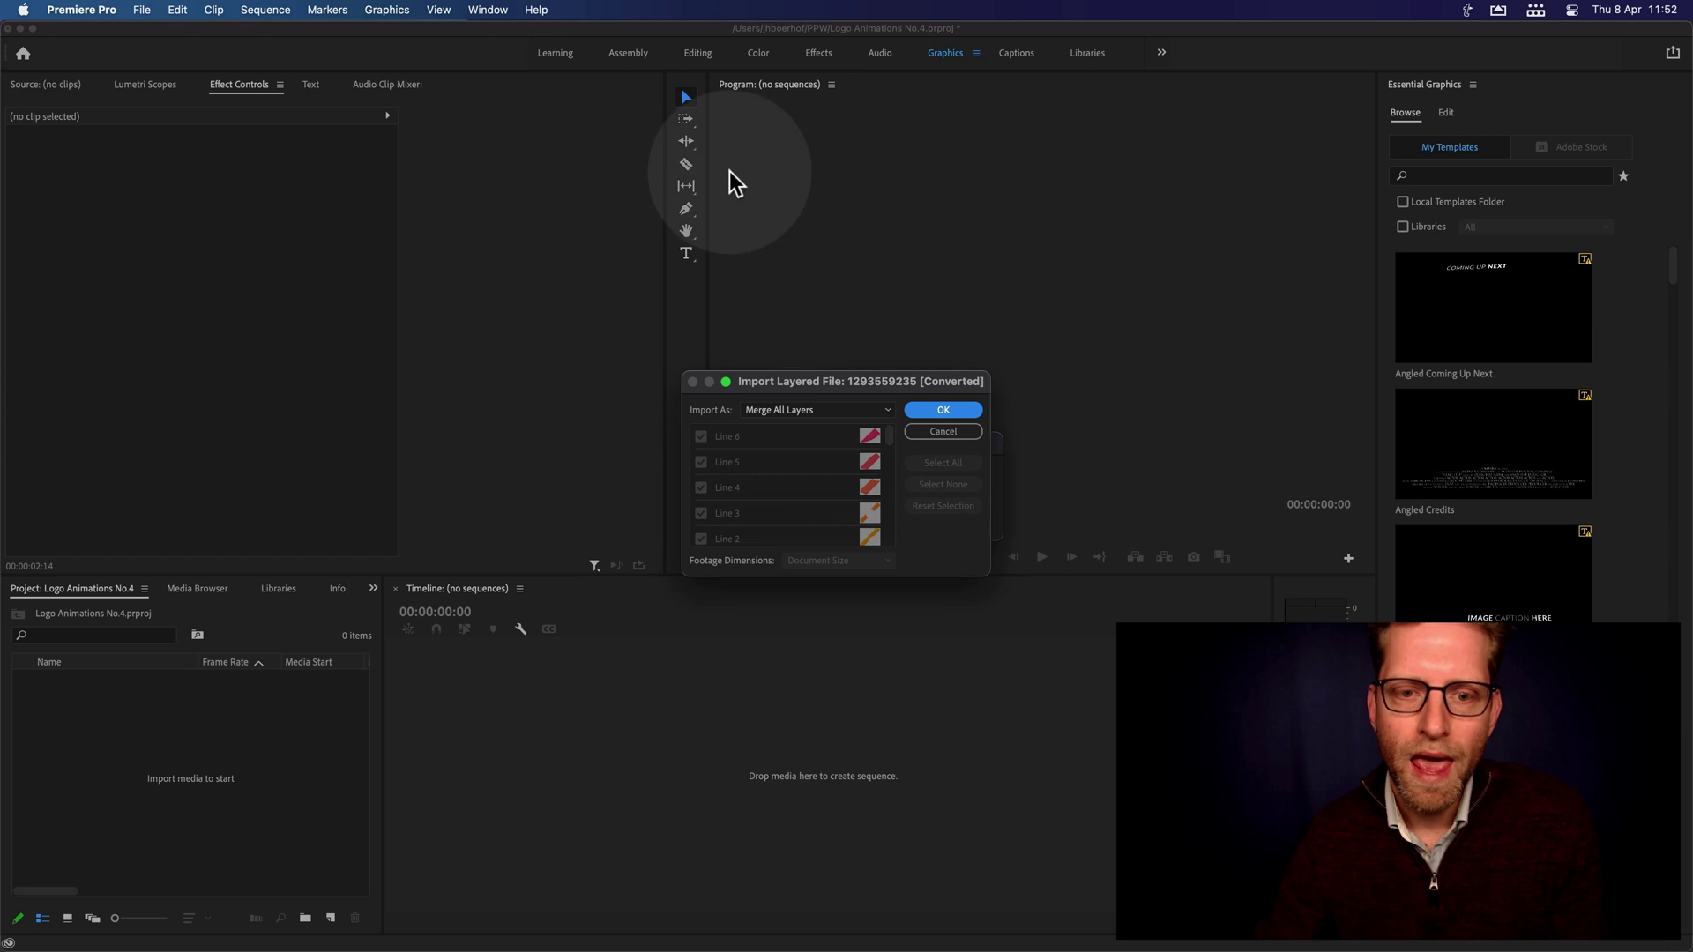
click(827, 412)
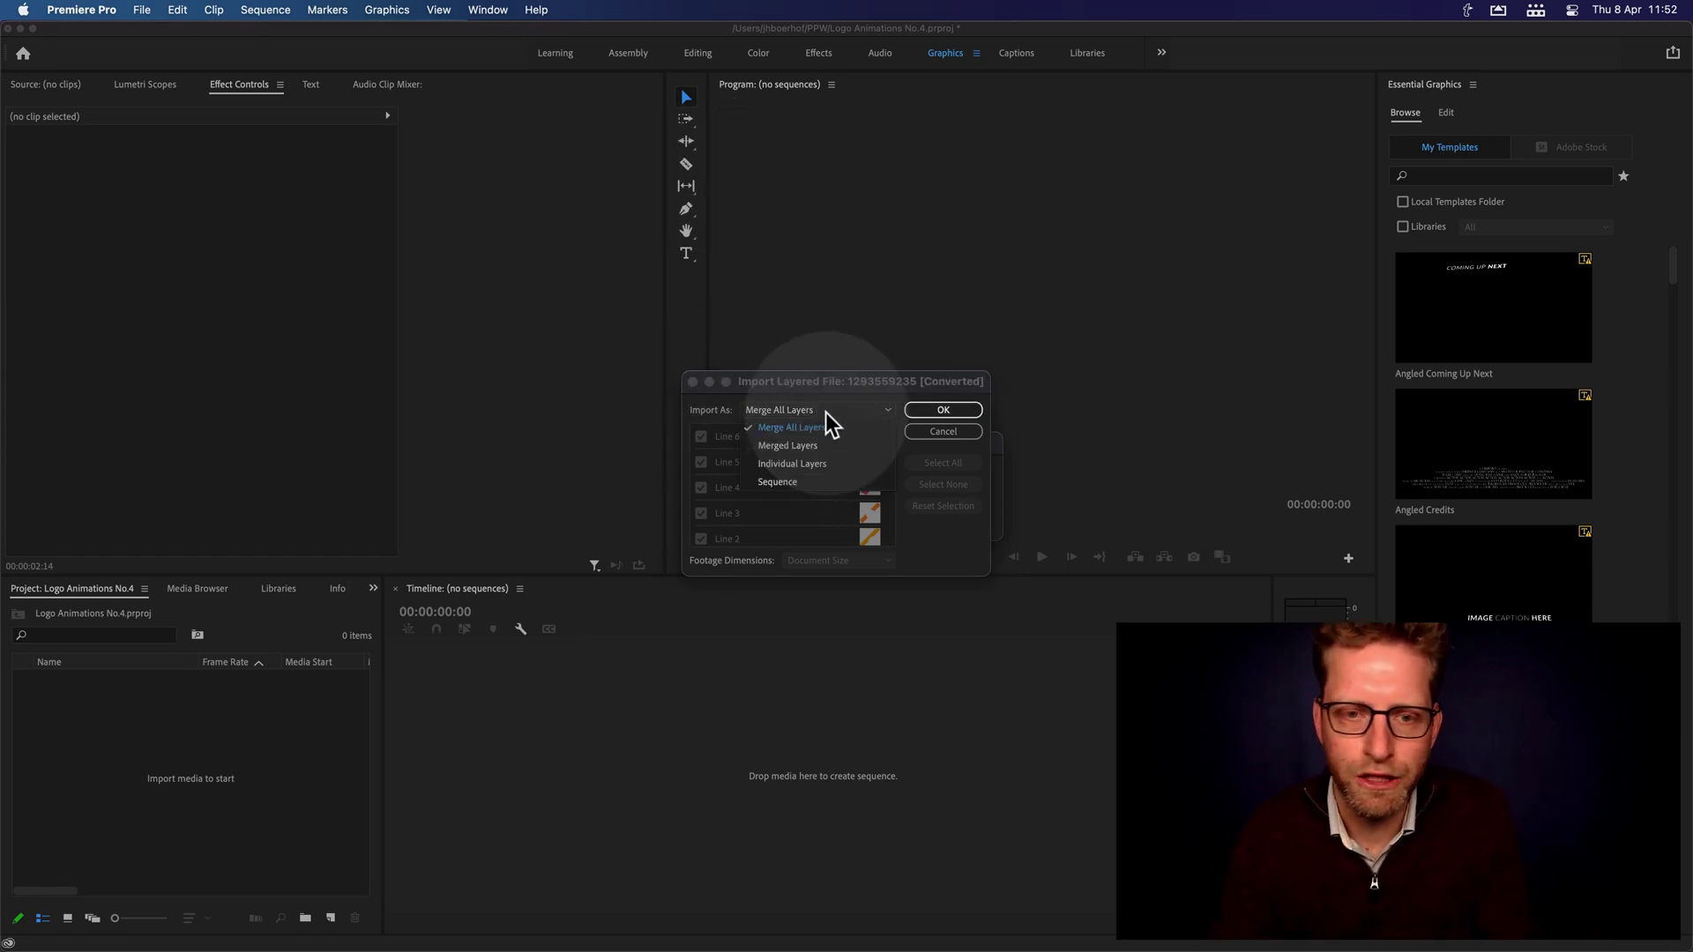
click(811, 482)
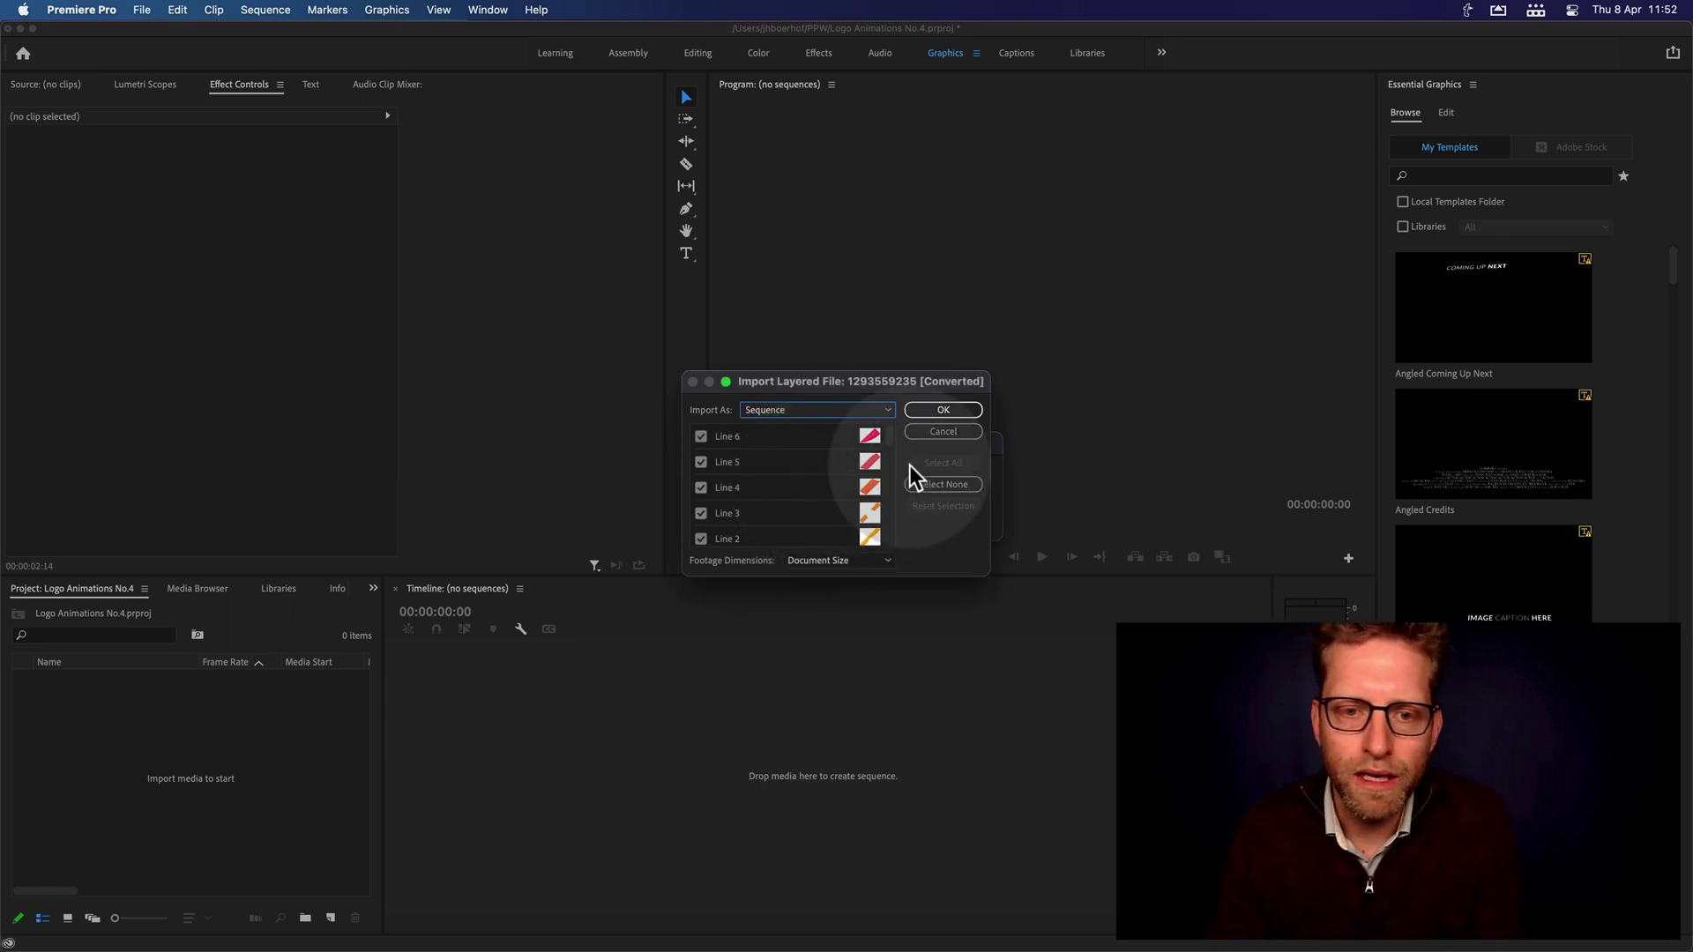
click(917, 410)
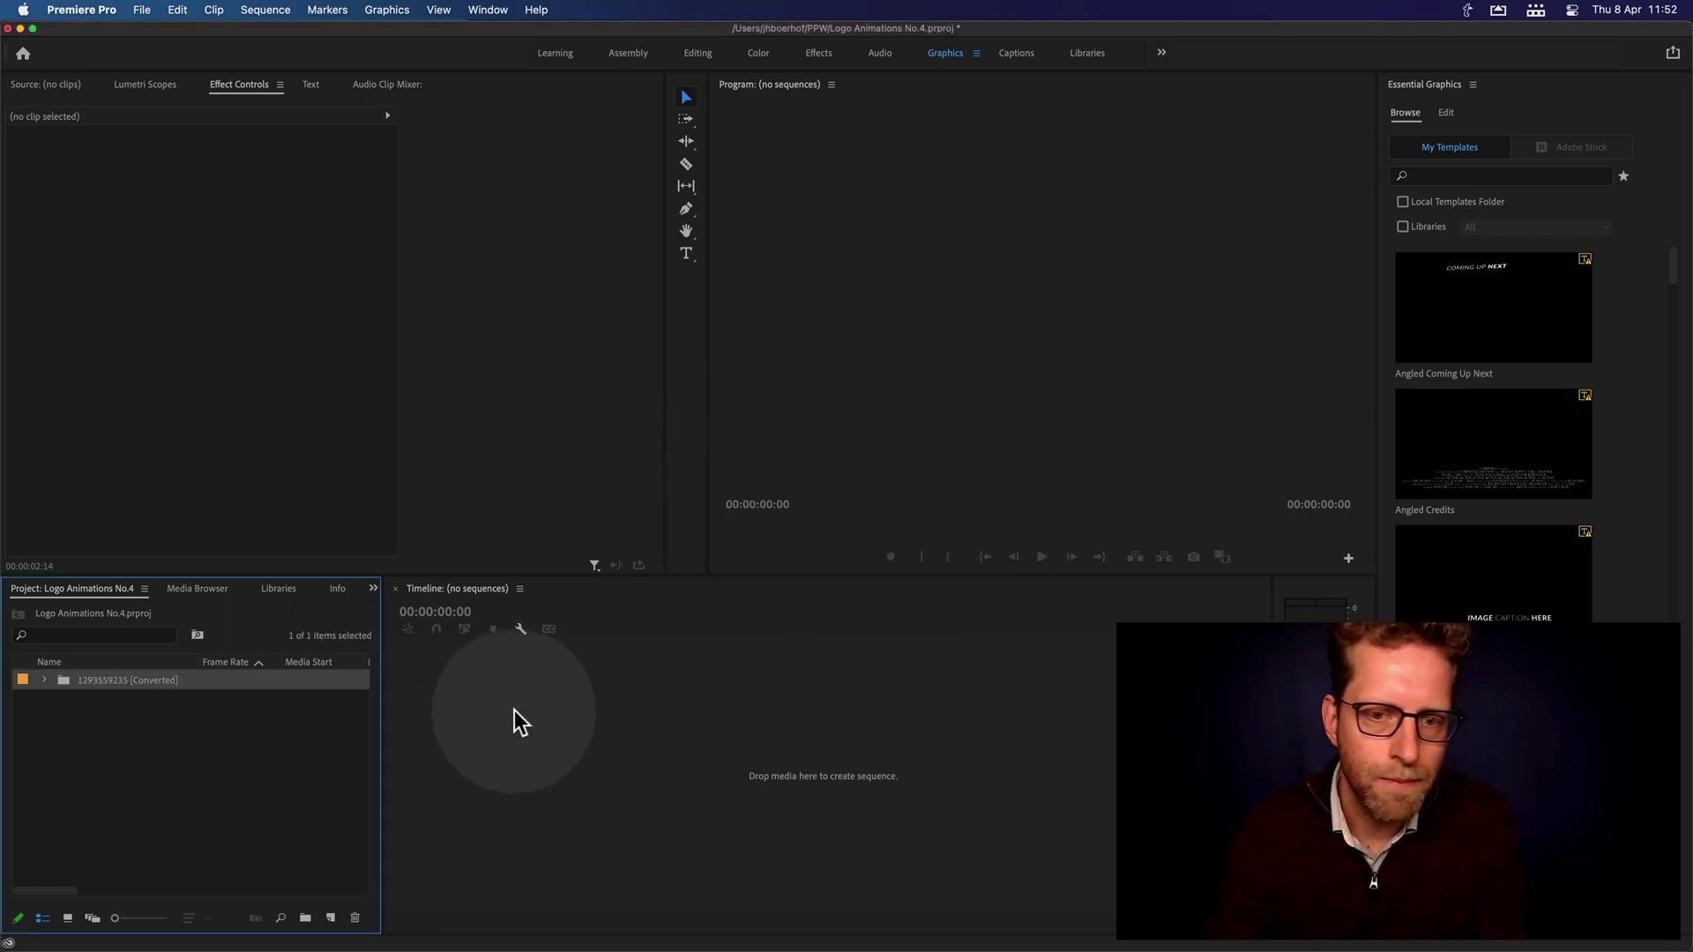
mouse_move(4, 697)
click(97, 685)
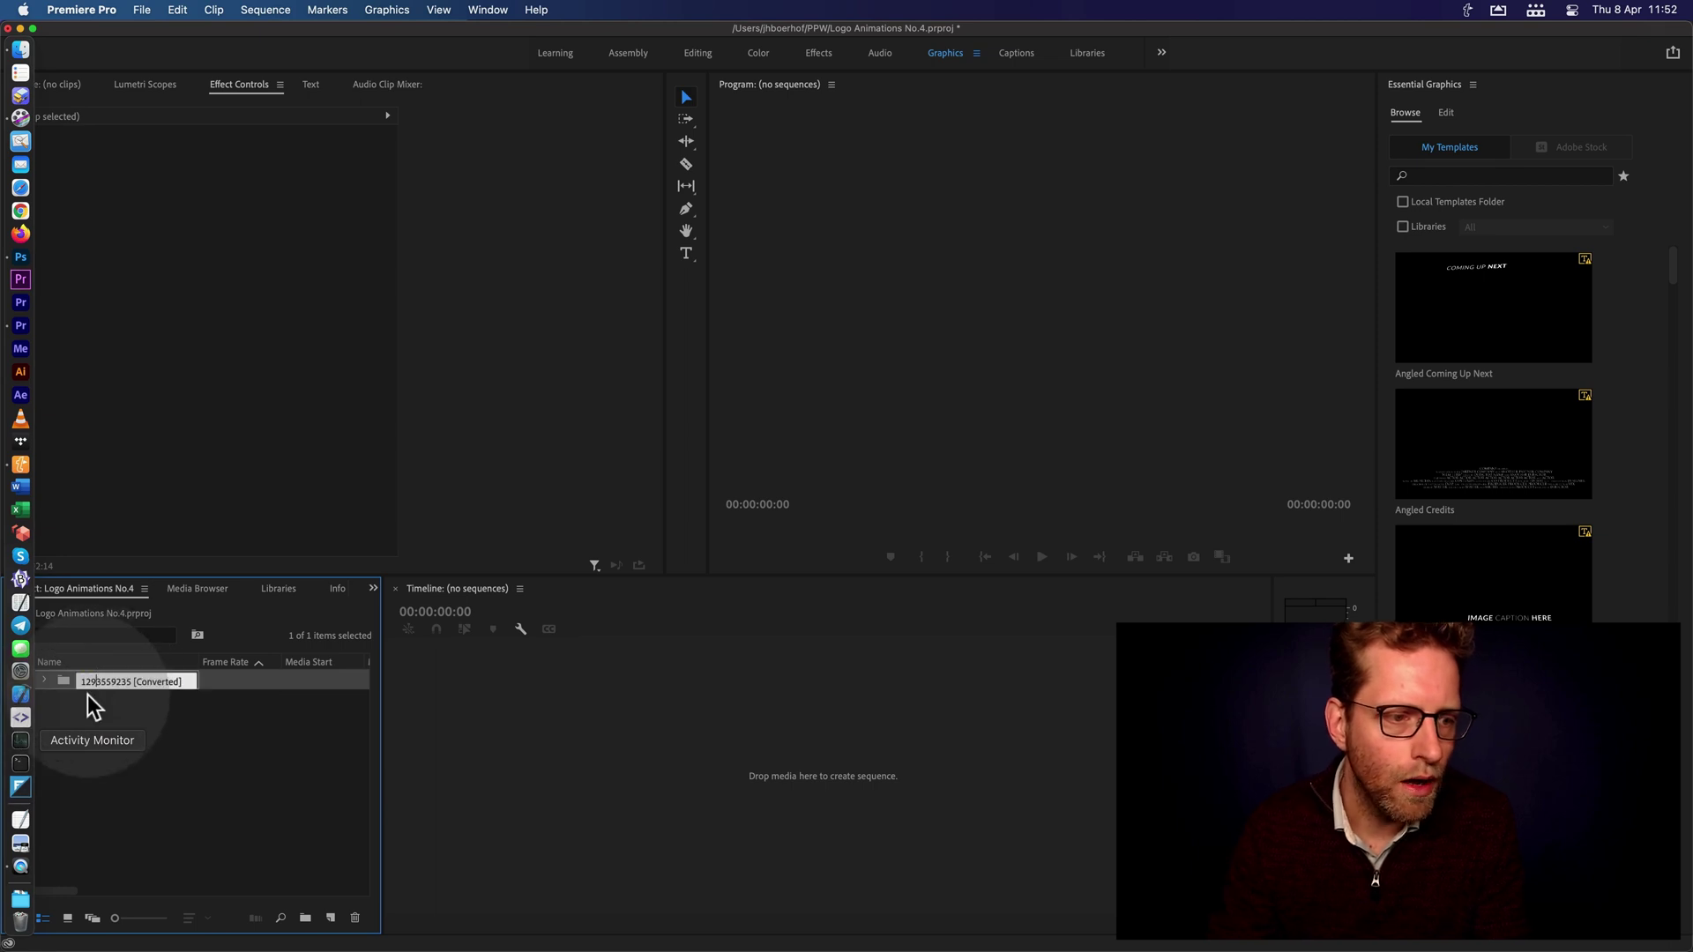
click(83, 697)
double_click(71, 682)
click(246, 781)
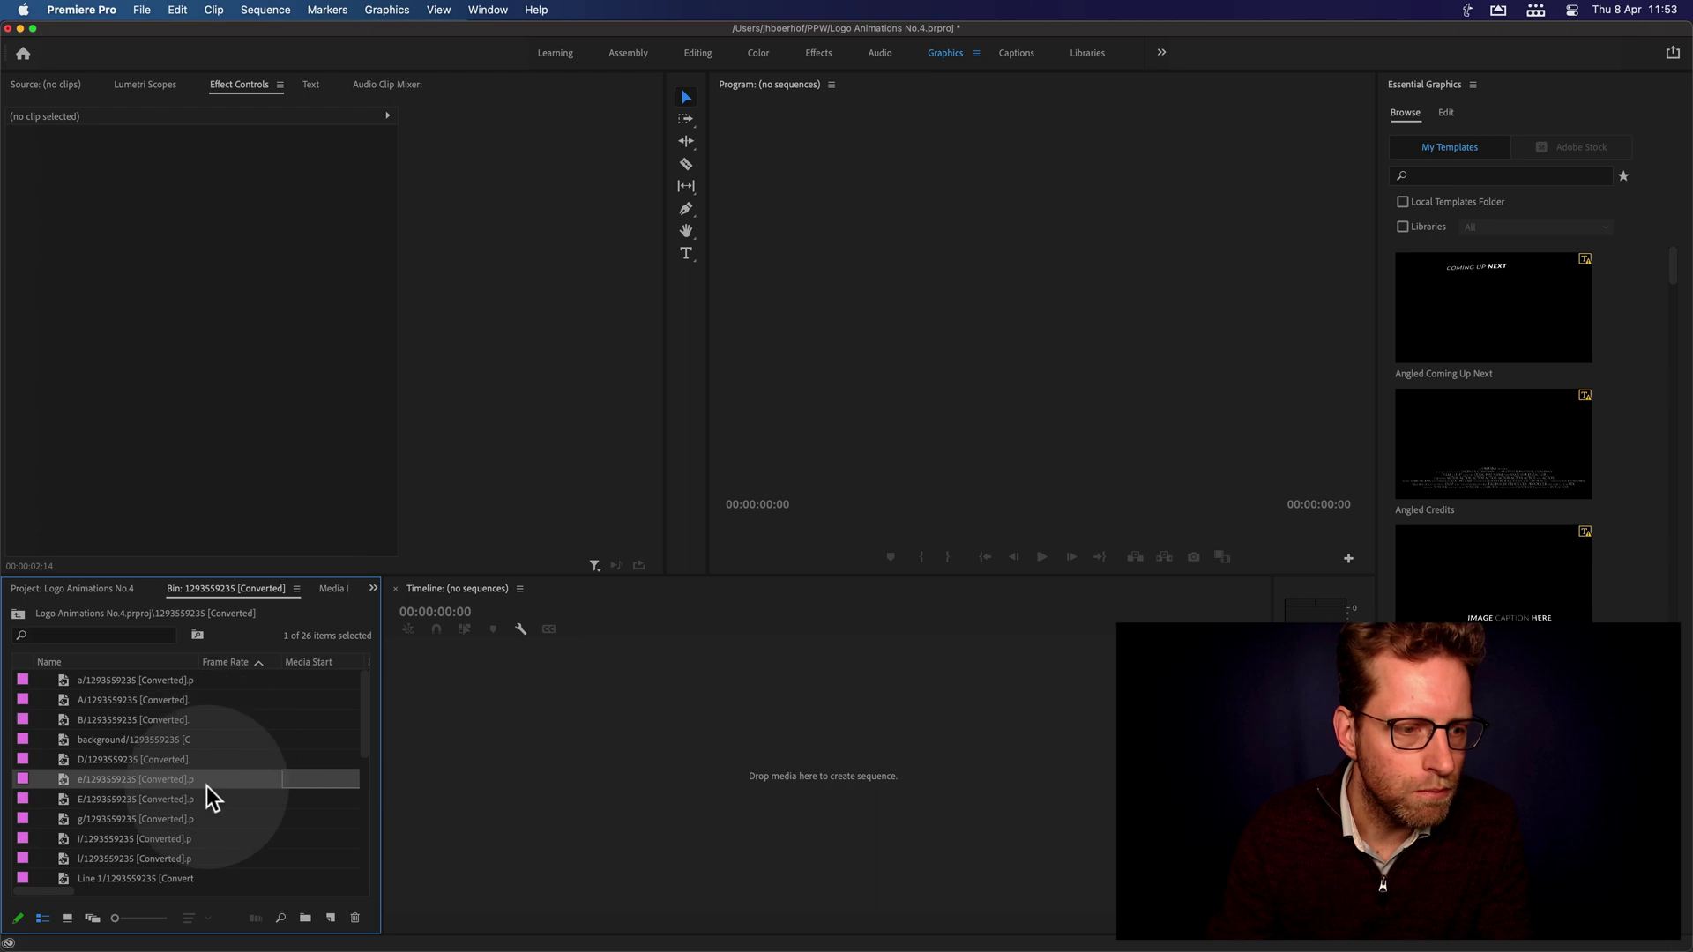
scroll(204, 785, down, 5)
double_click(91, 861)
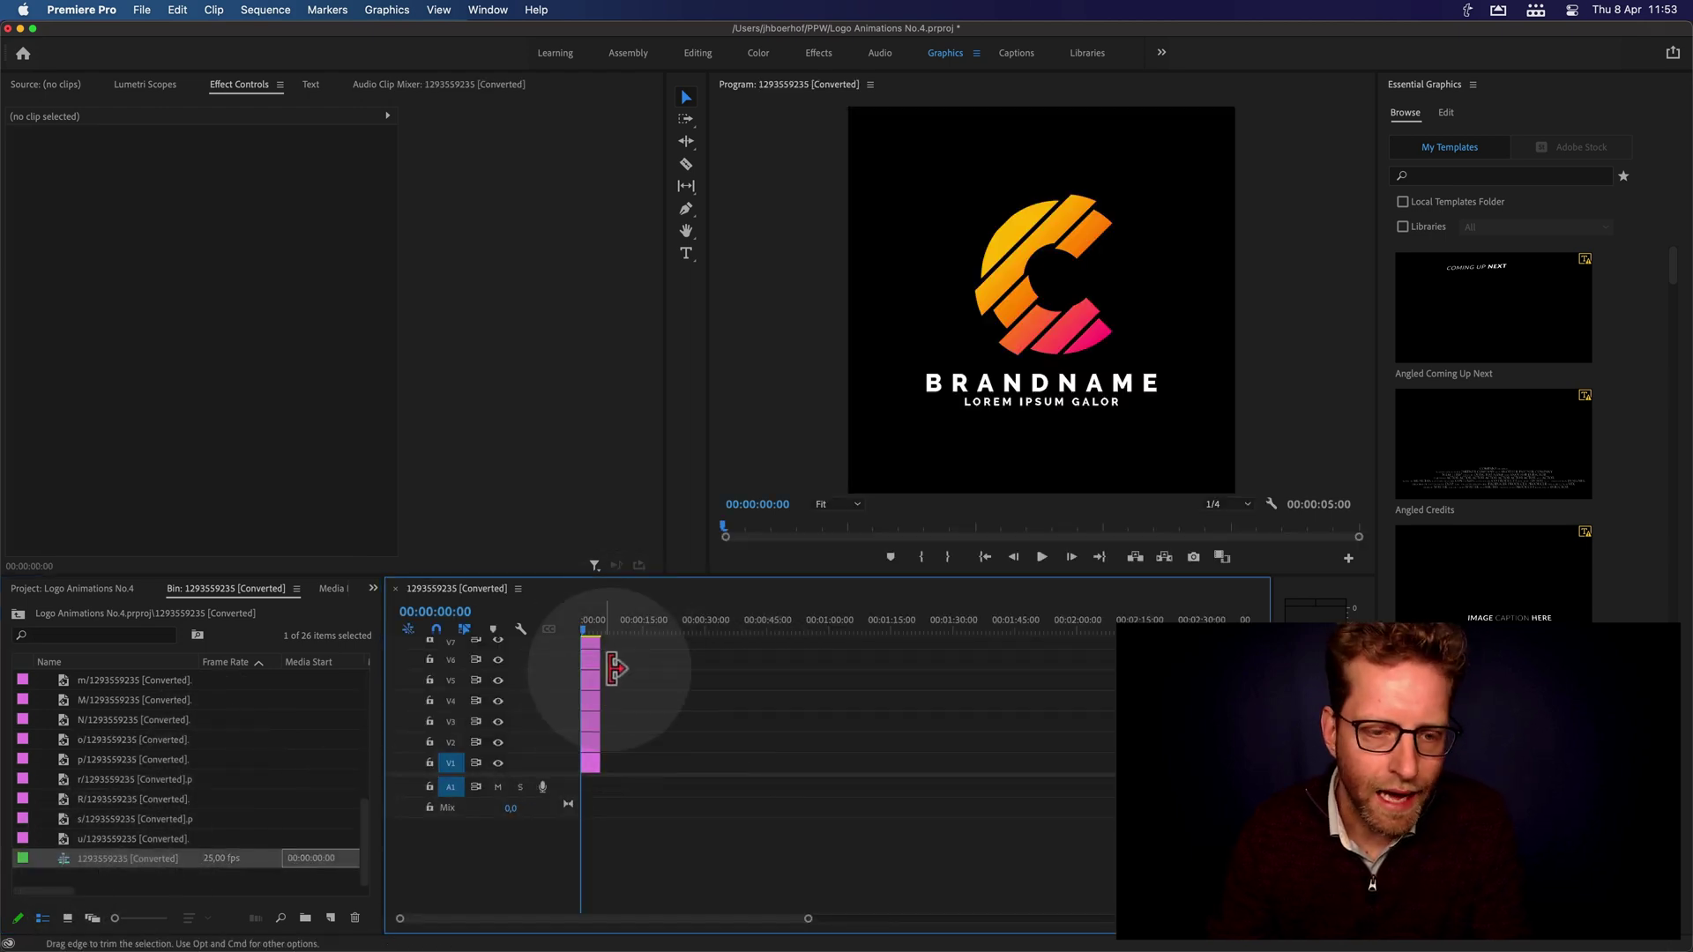
Enlarge the timeline's video track area to examine all logo layers, and toggle track V28's visibility to identify its line
scroll(600, 701, up, 10)
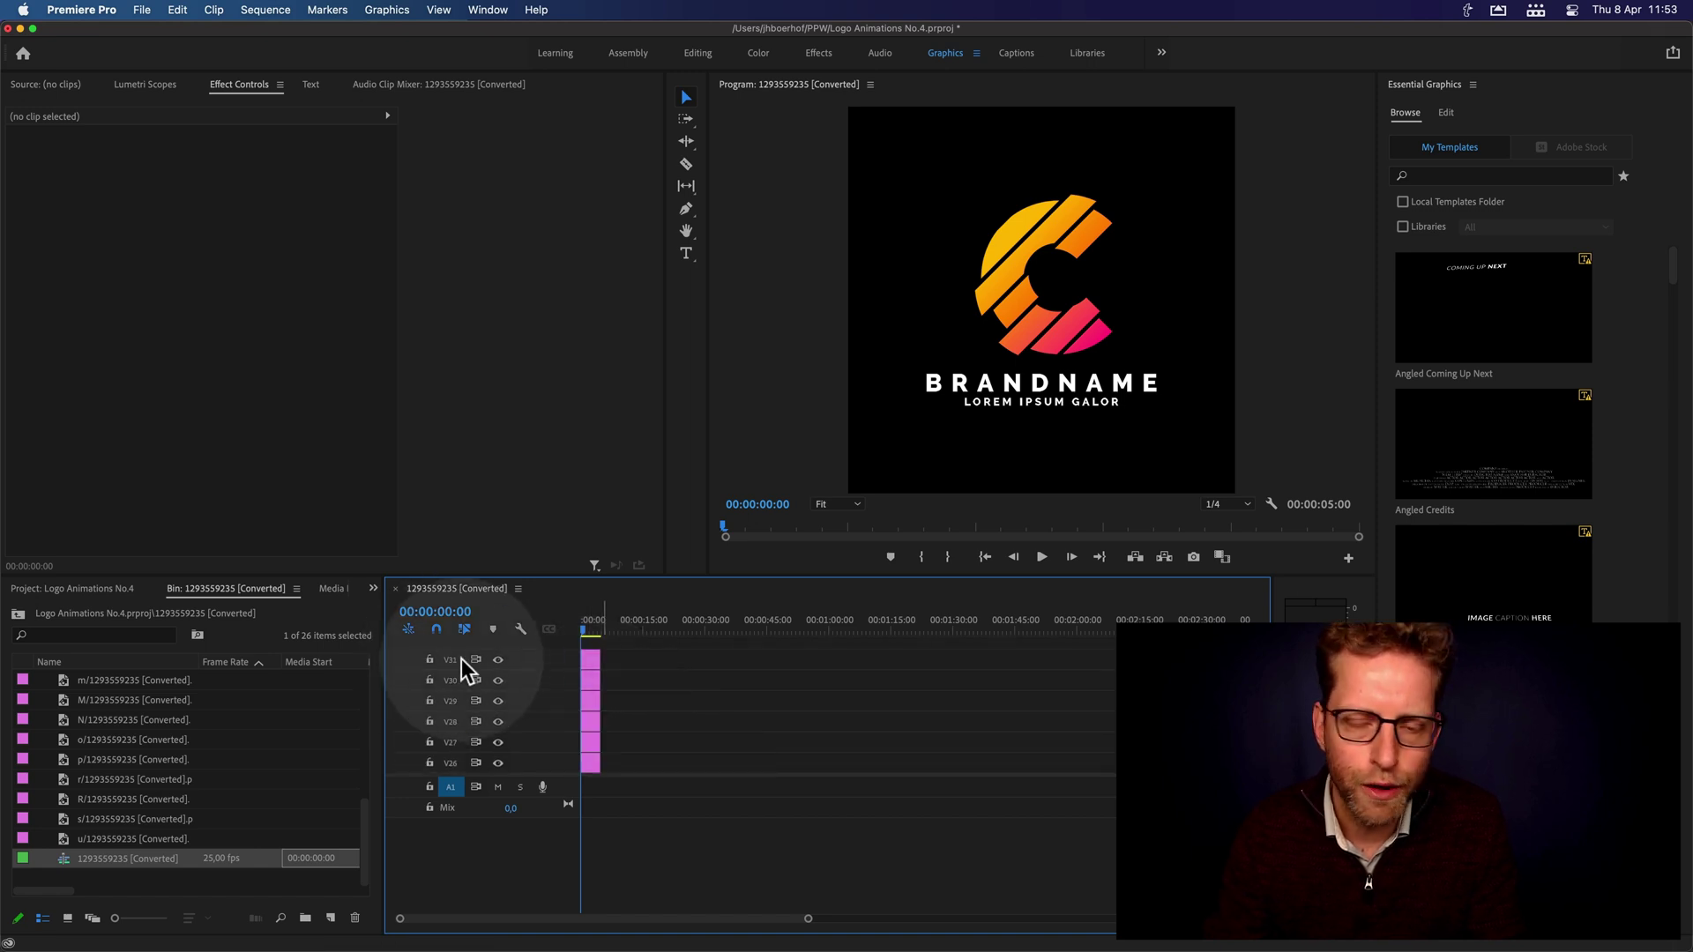
drag(579, 627, 598, 628)
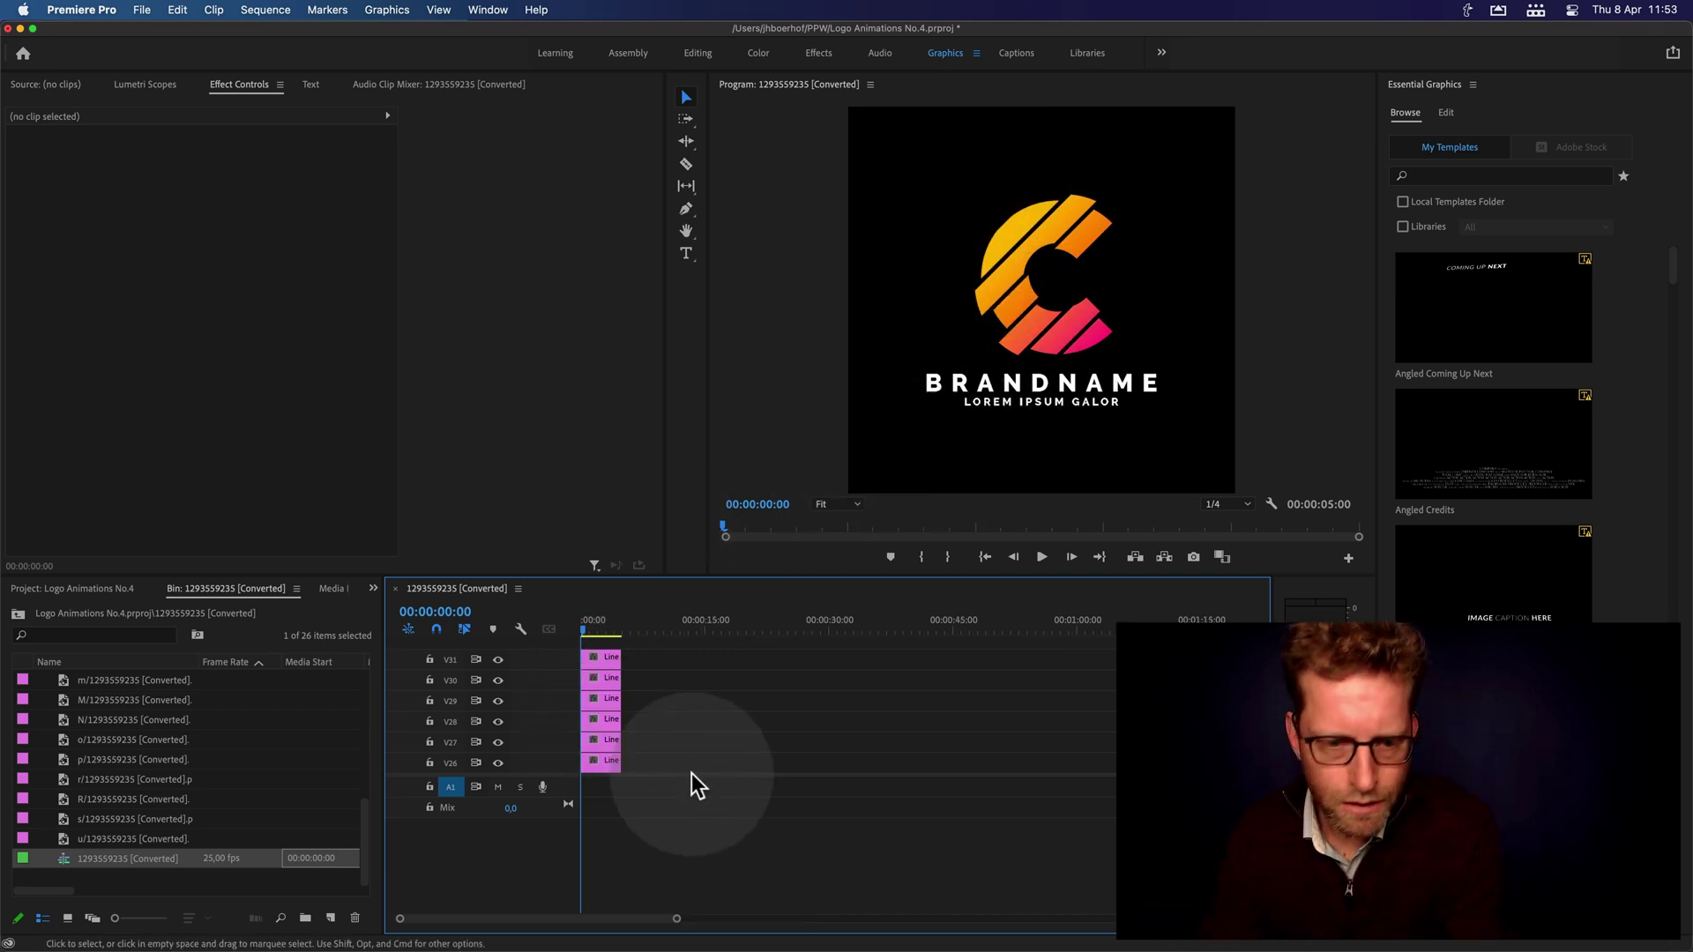
scroll(659, 679, up, 10)
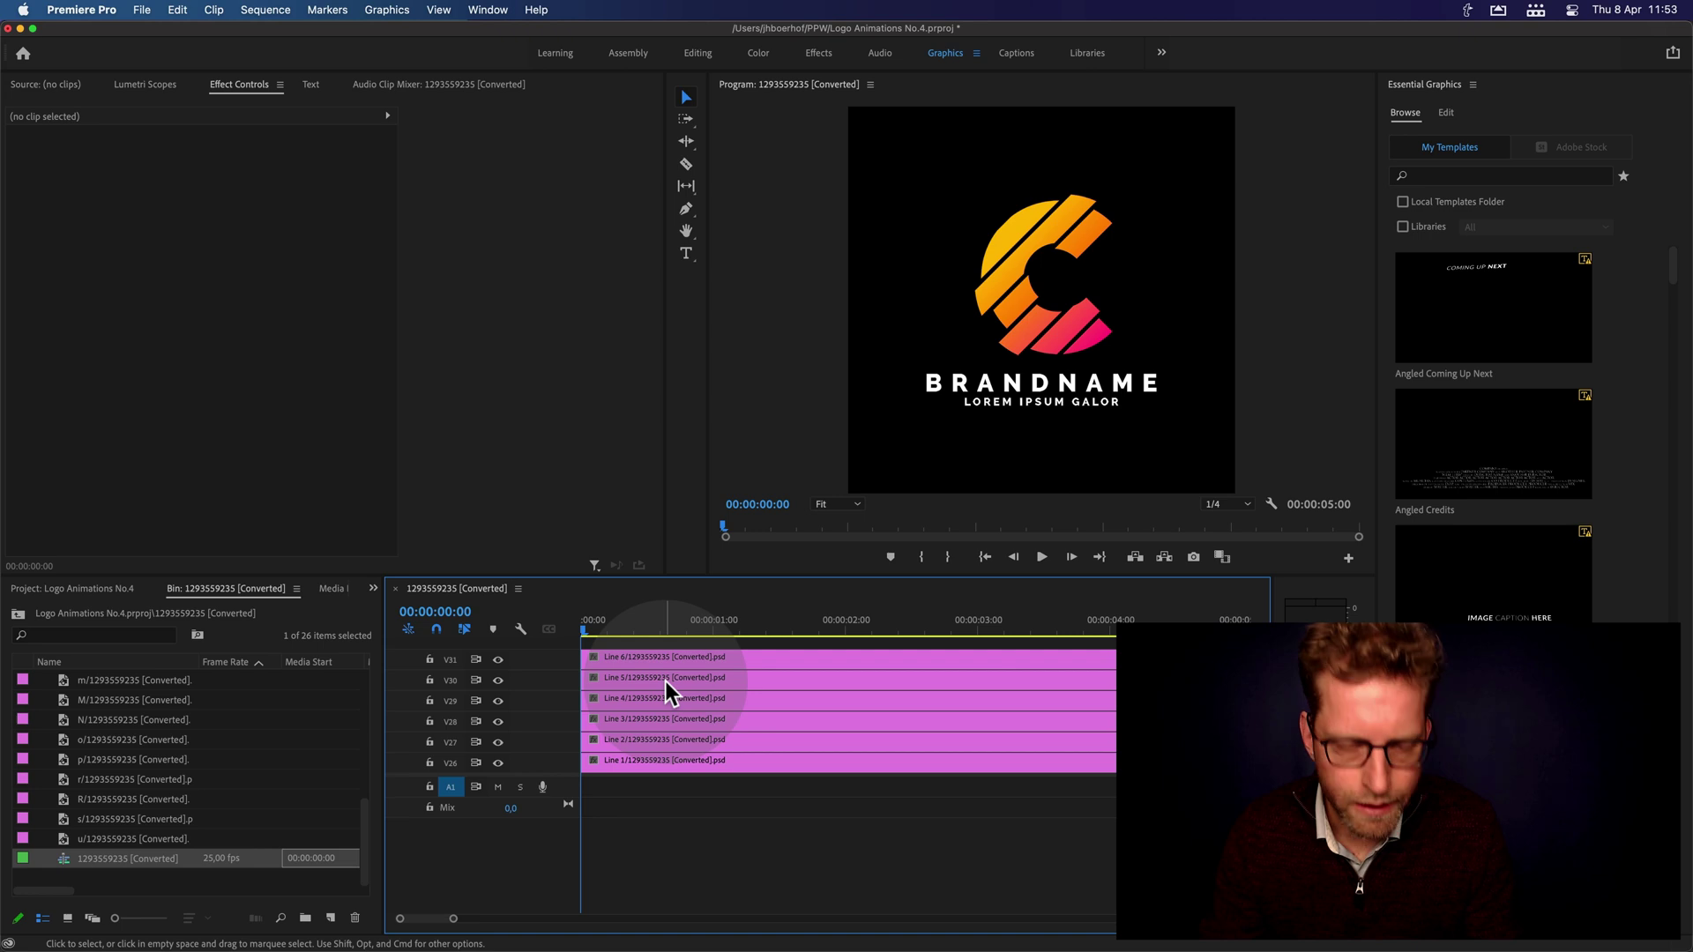
key(grave)
drag(141, 523, 118, 683)
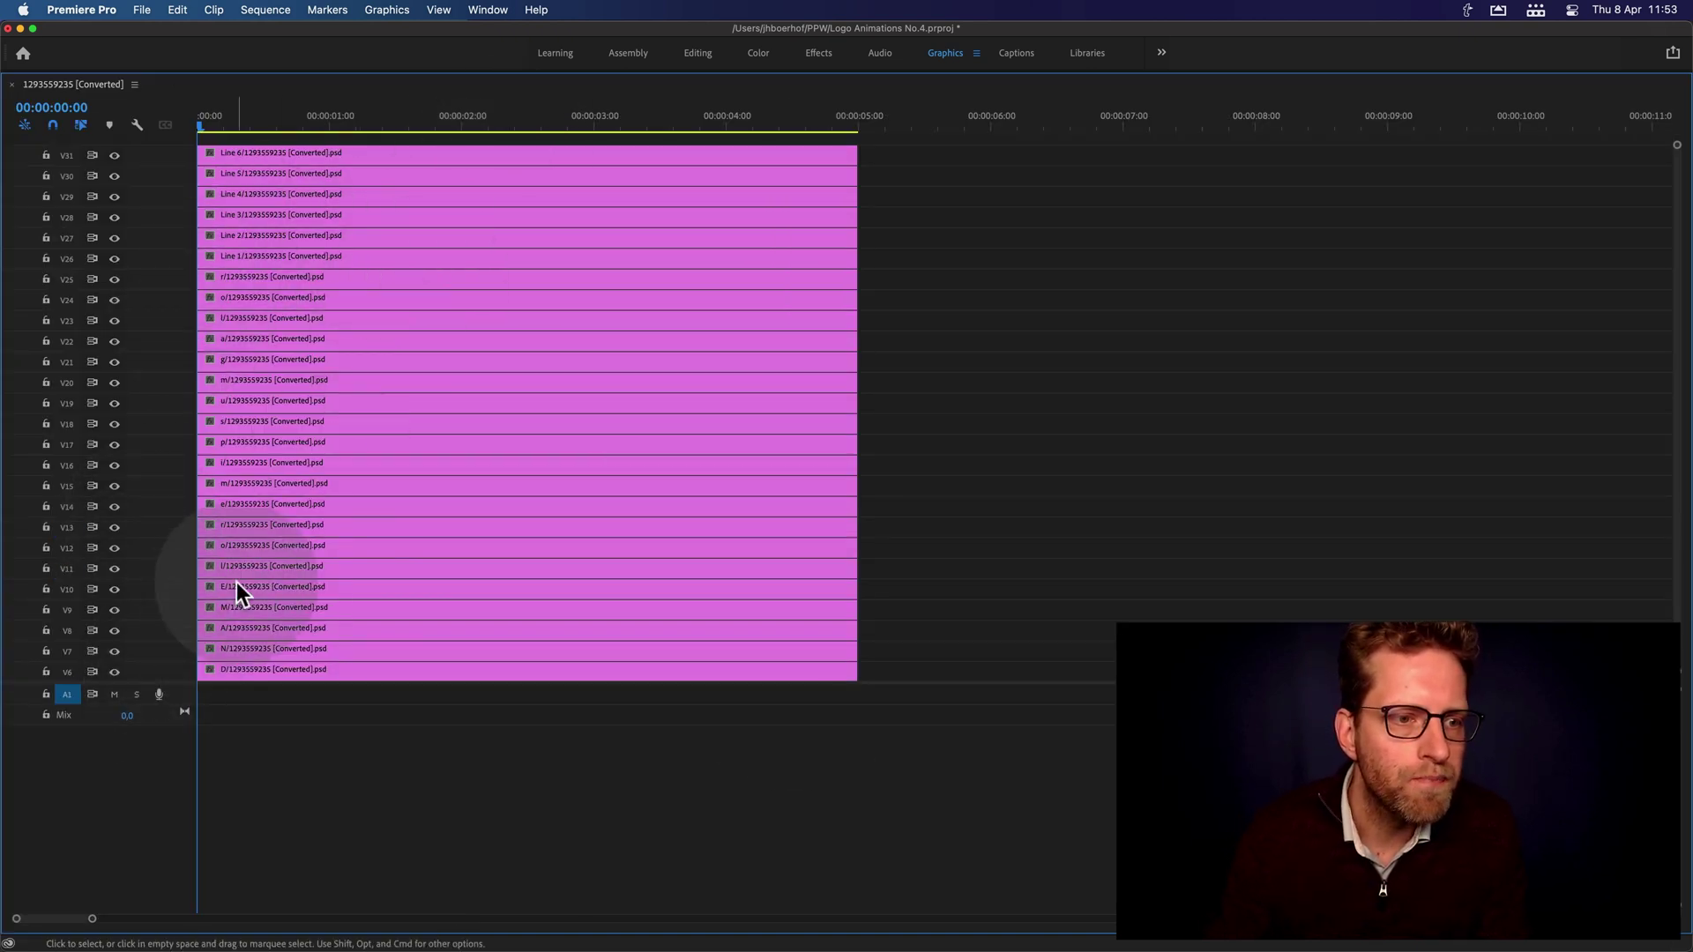
scroll(234, 585, down, 5)
drag(127, 685, 114, 796)
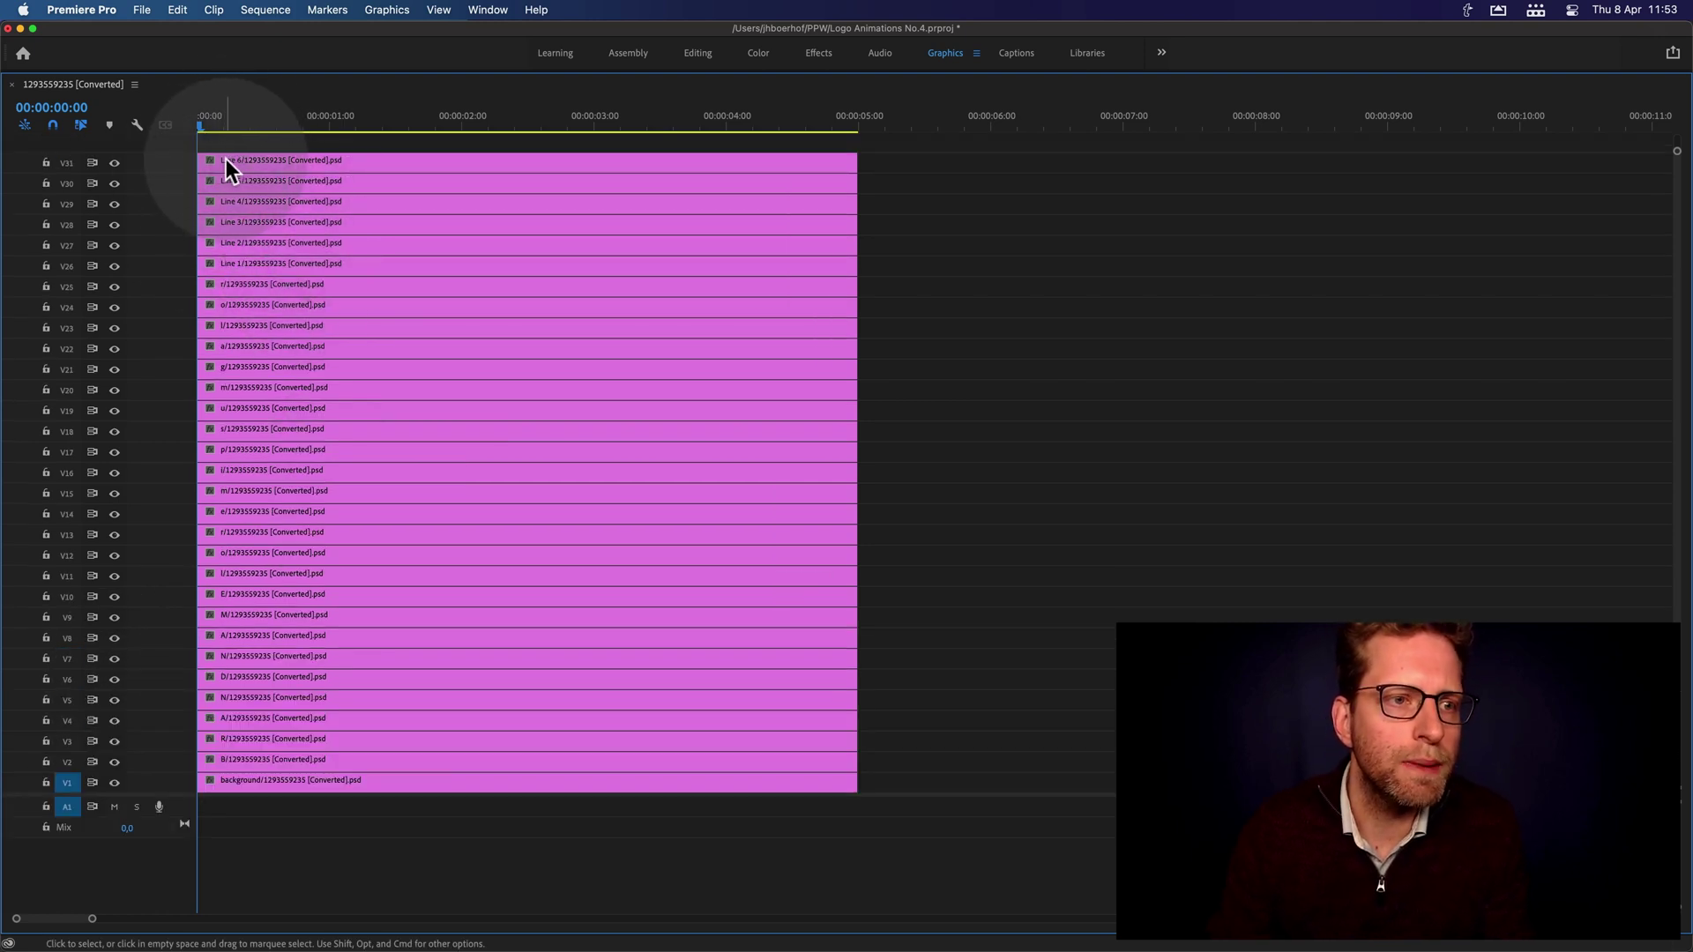
key(grave)
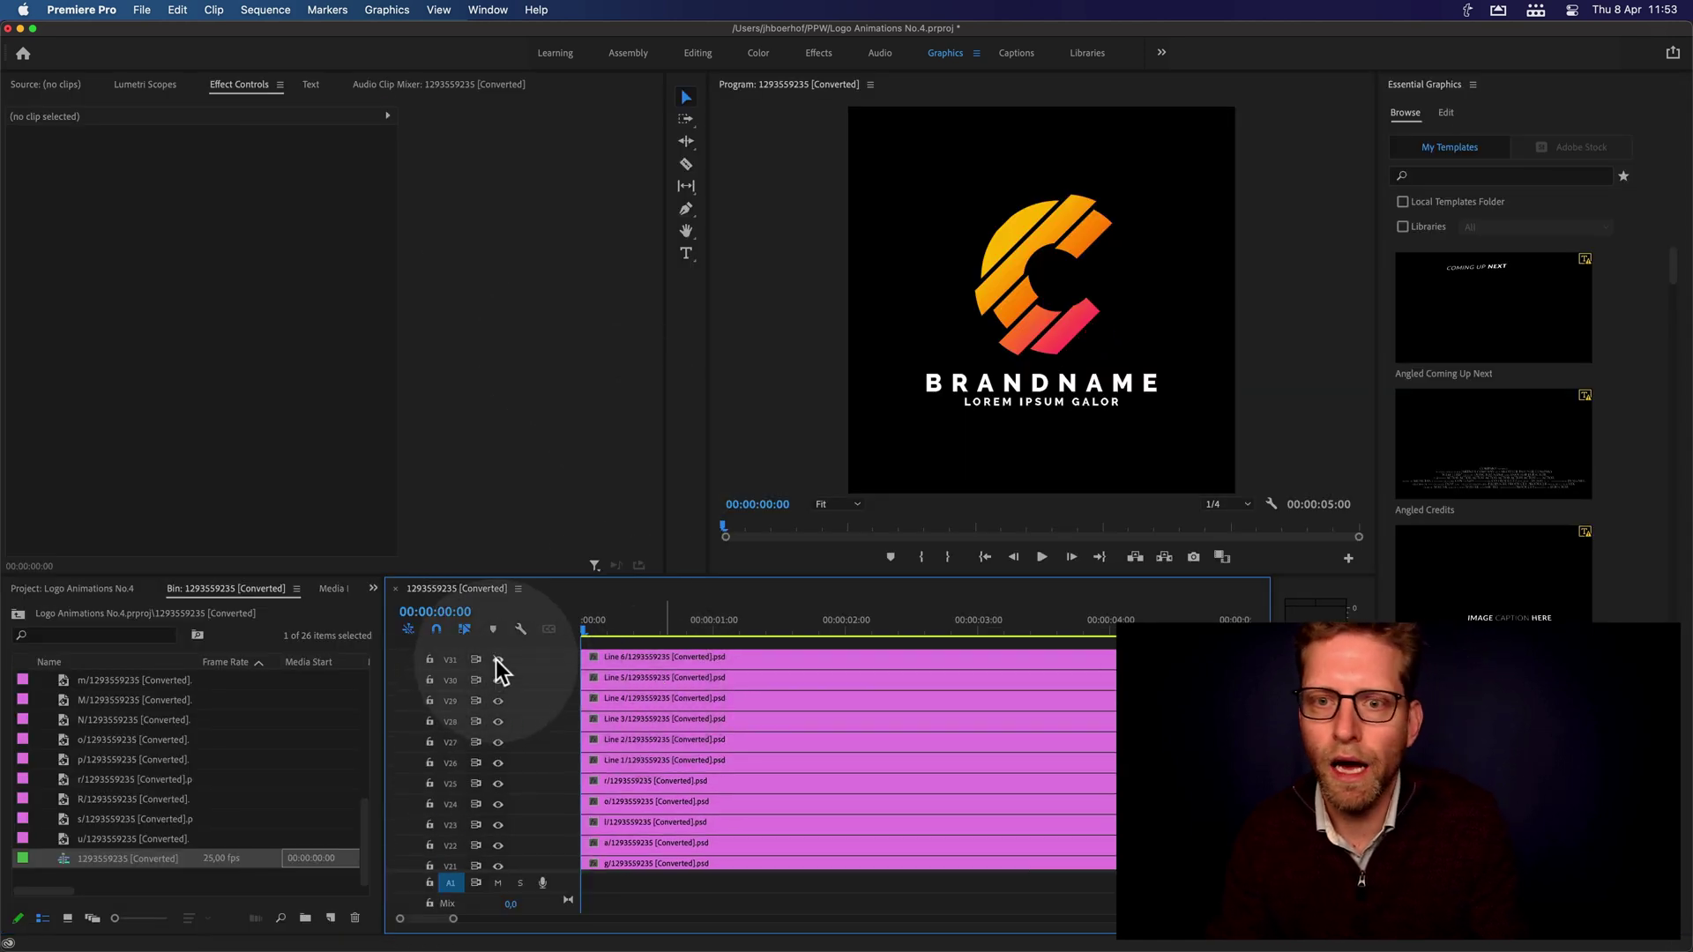
click(498, 721)
click(498, 722)
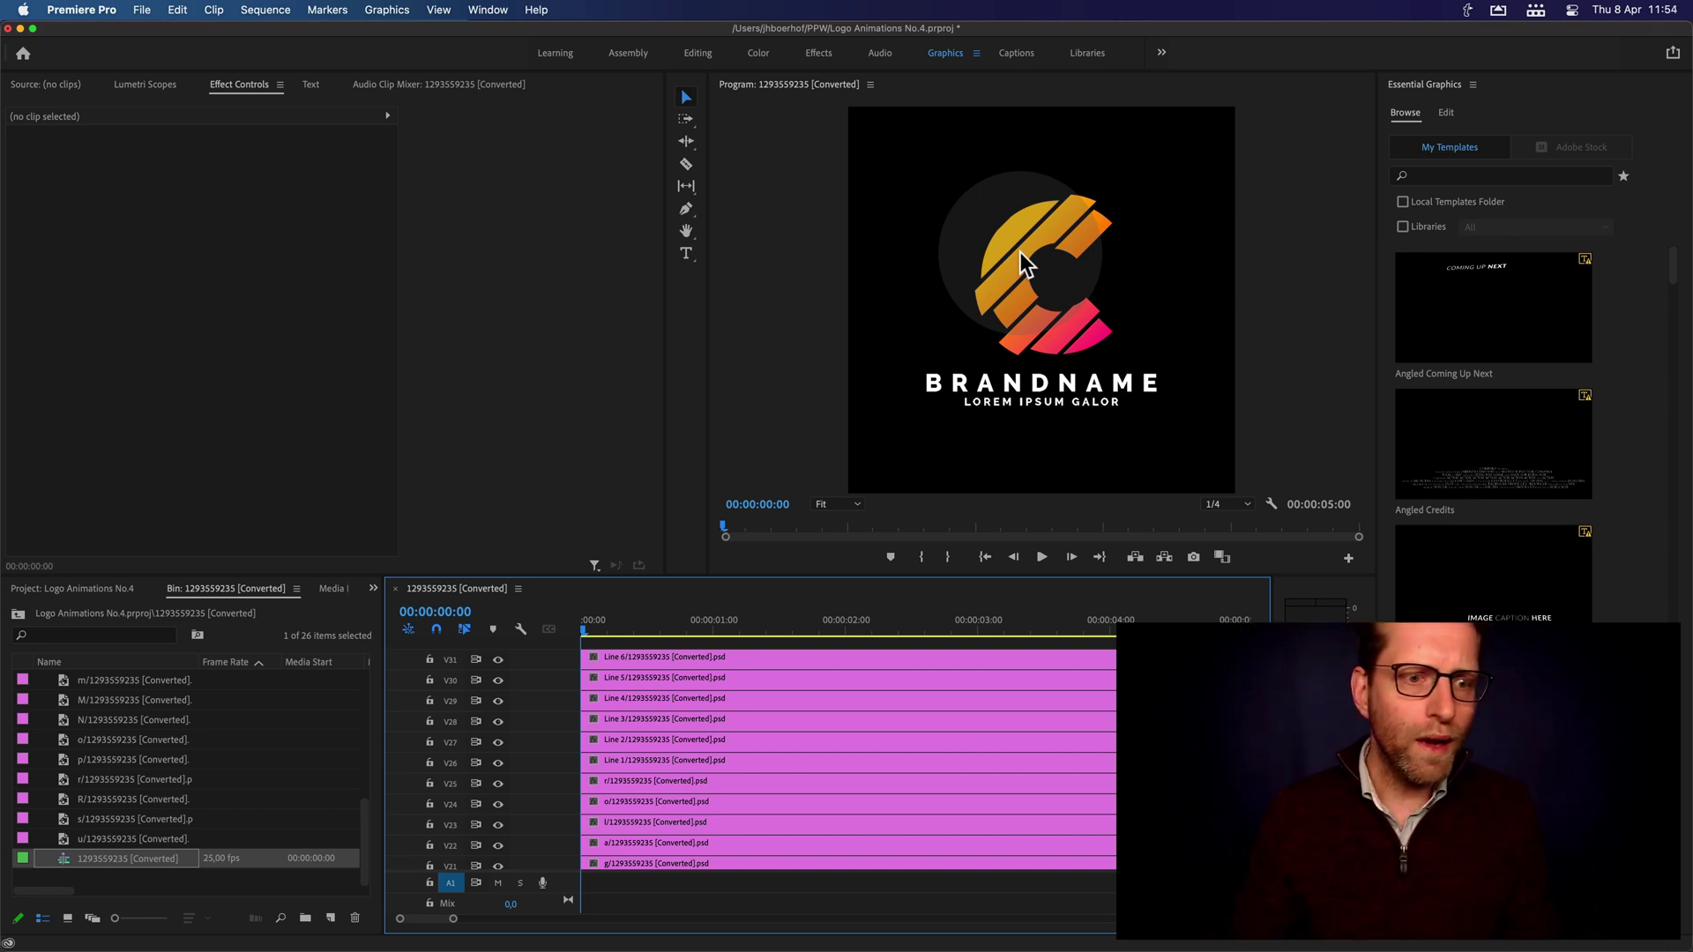
Apply the FI: Spring Motion Impacts transition from Film Impact Animations to the start of the Line 6 clip
click(373, 588)
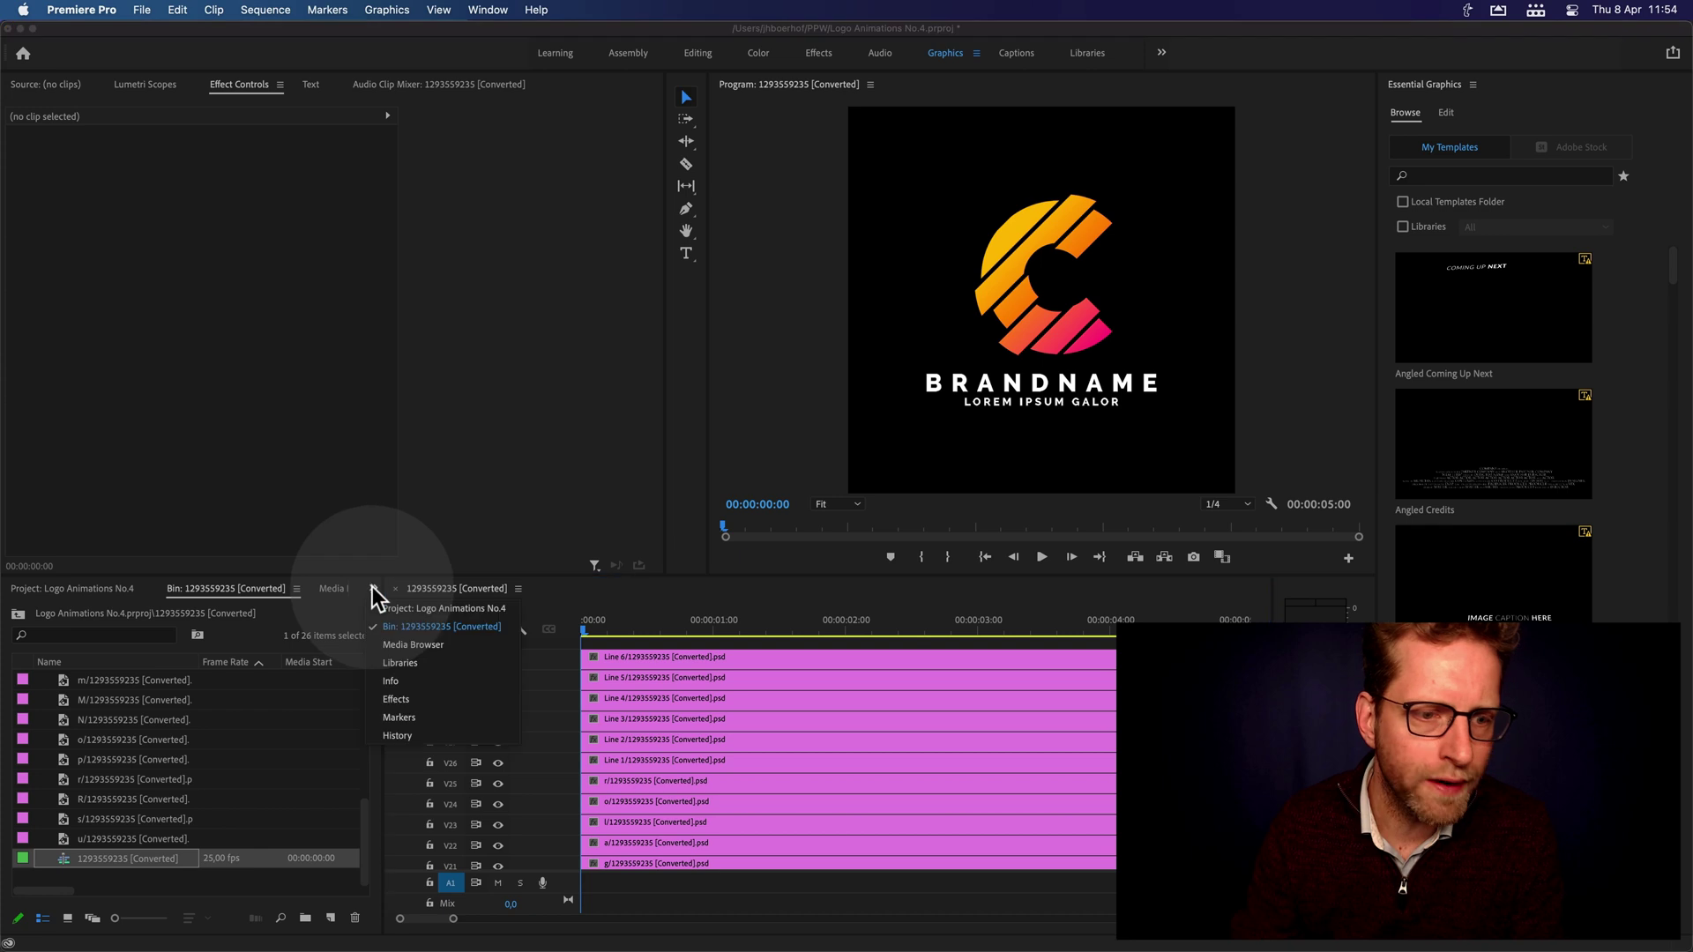
click(398, 699)
click(11, 715)
scroll(70, 750, down, 1)
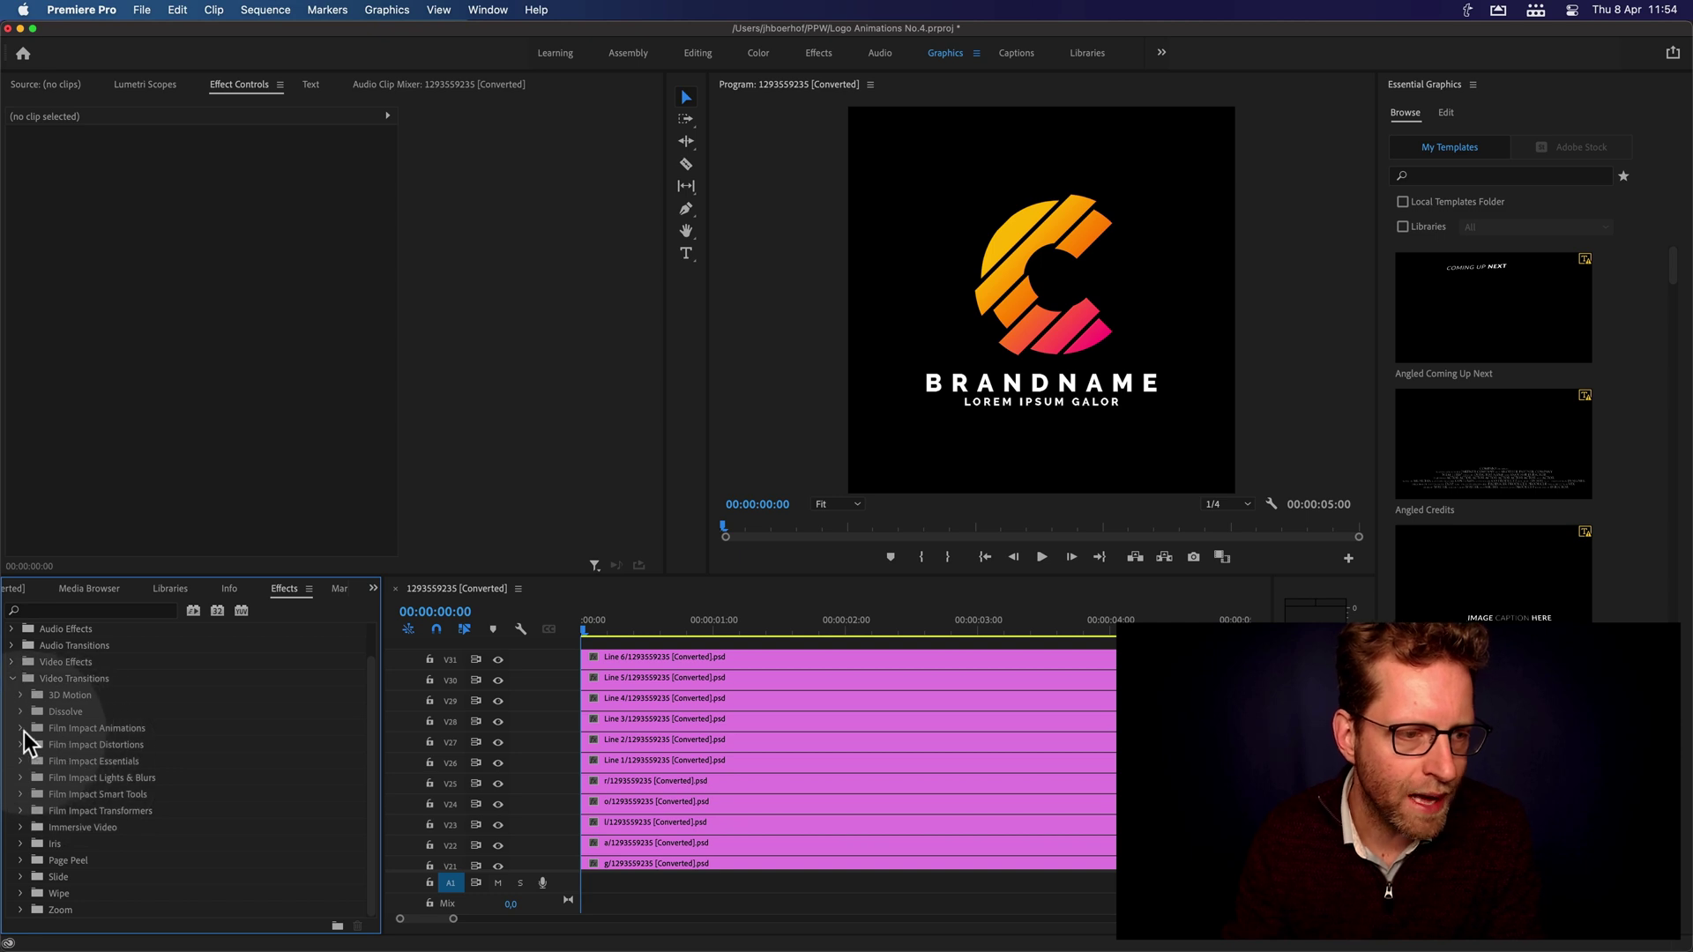
click(22, 730)
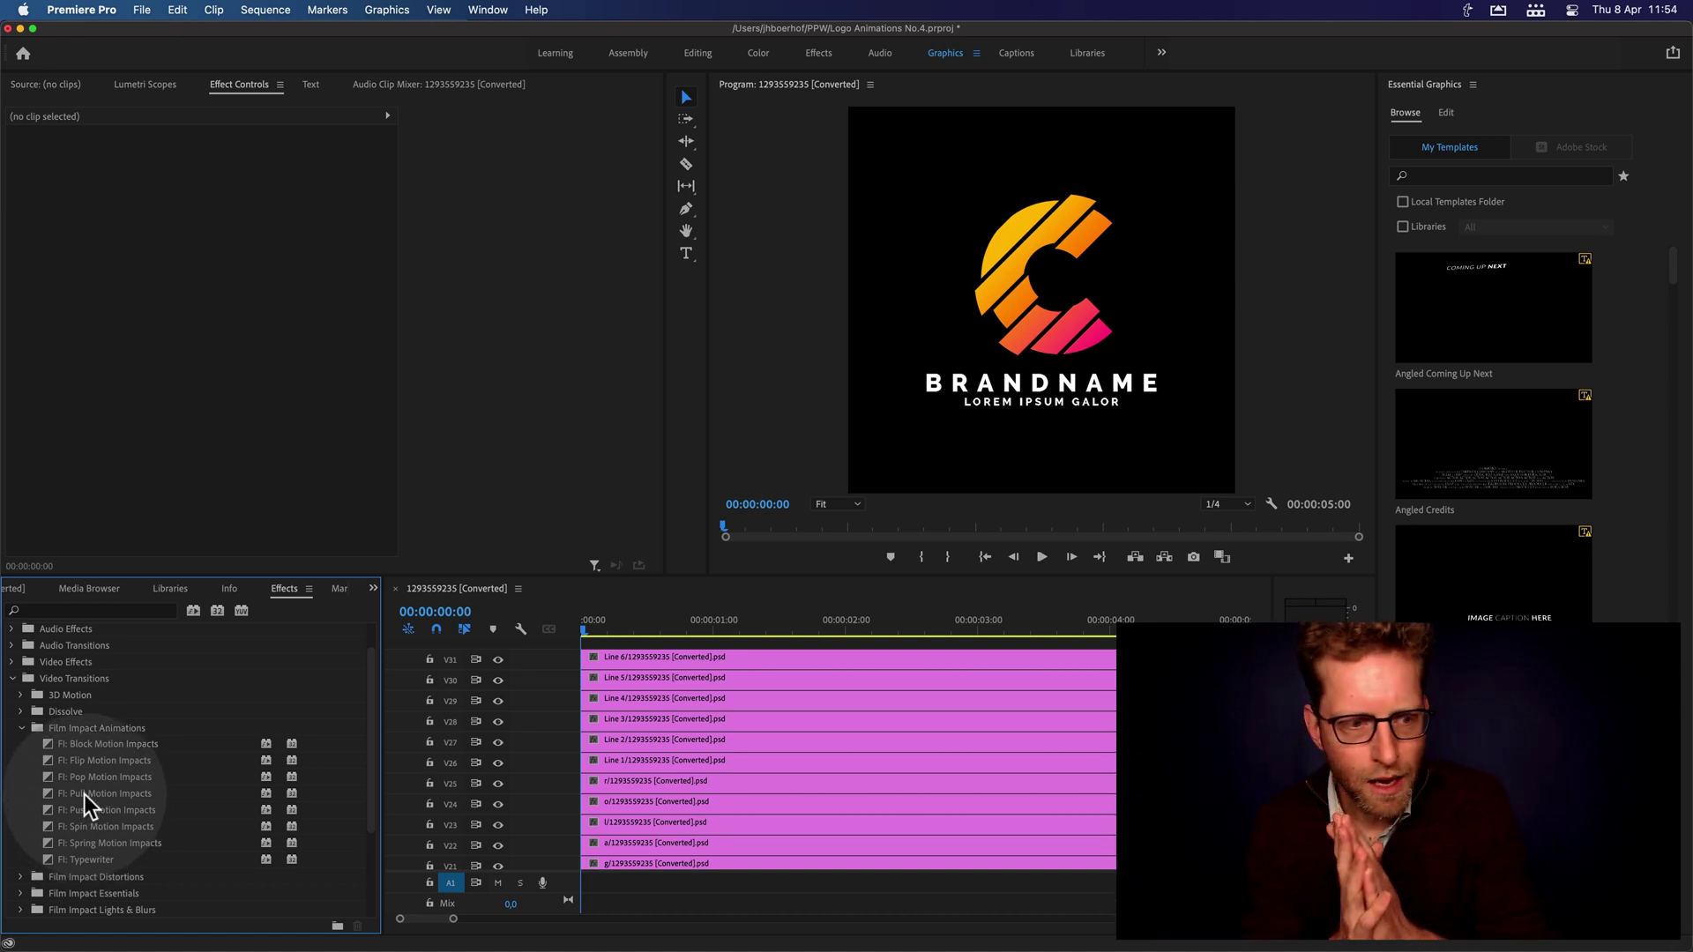
drag(97, 843, 592, 622)
Set the Scale Width of Line 6's Spring Motion transition to 14% and move the playhead to 00:00:00:10
click(649, 663)
scroll(525, 435, down, 7)
click(202, 391)
text(14)
key(Return)
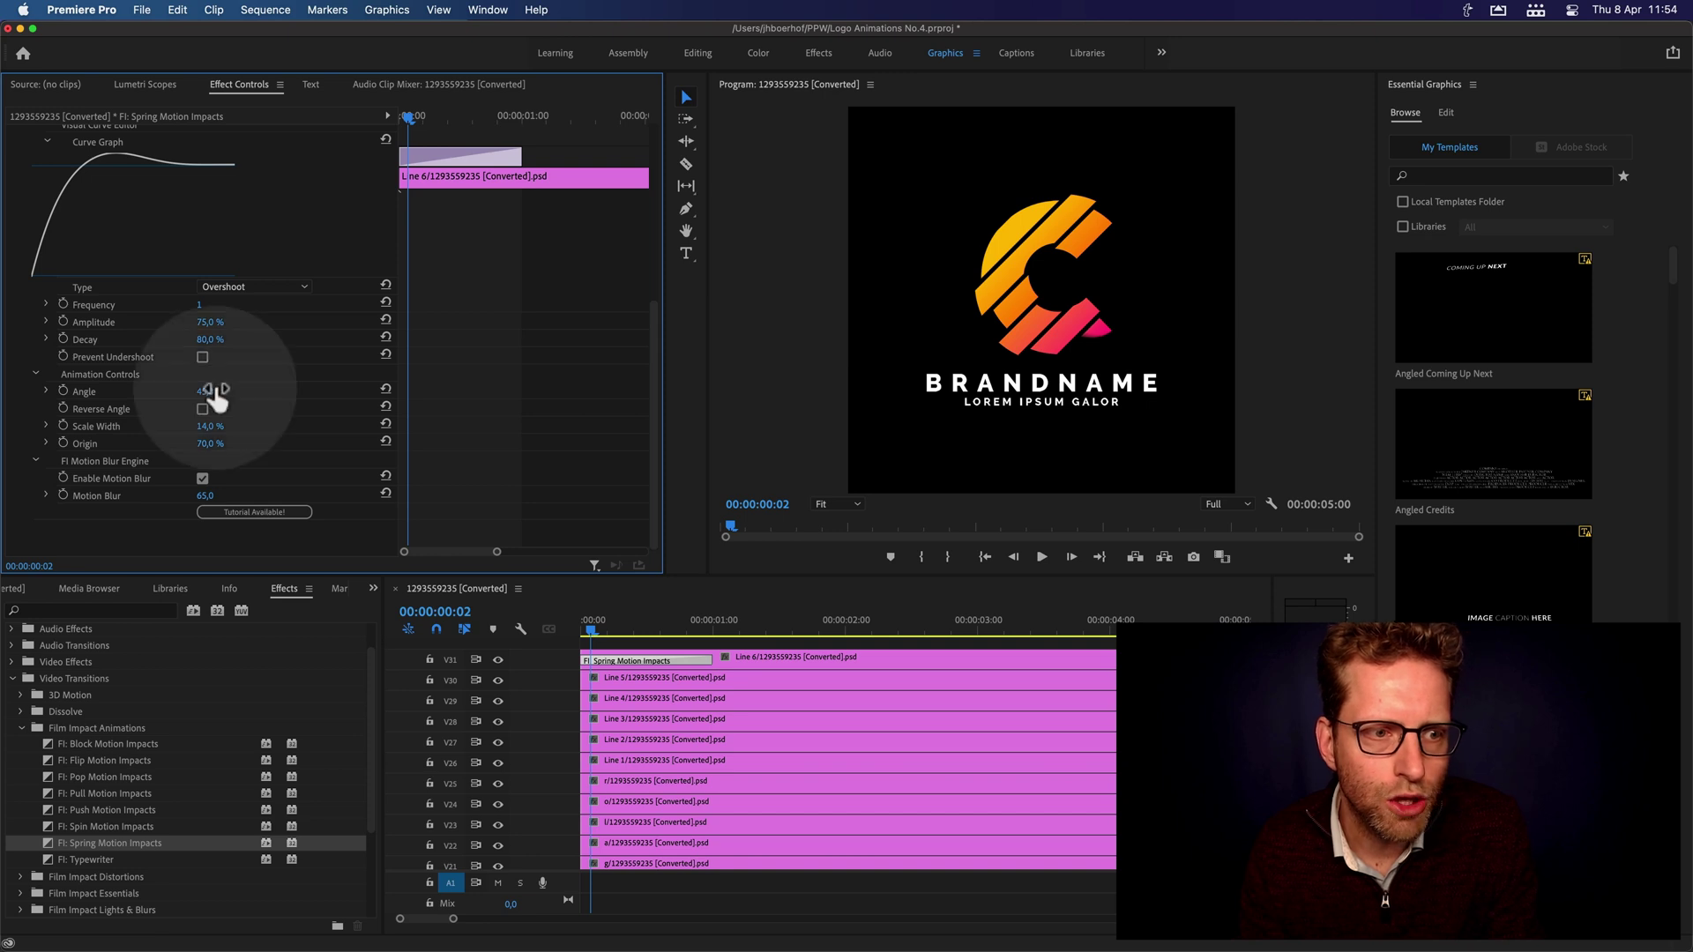
mouse_move(617, 617)
mouse_down()
mouse_move(572, 626)
mouse_move(633, 622)
mouse_up()
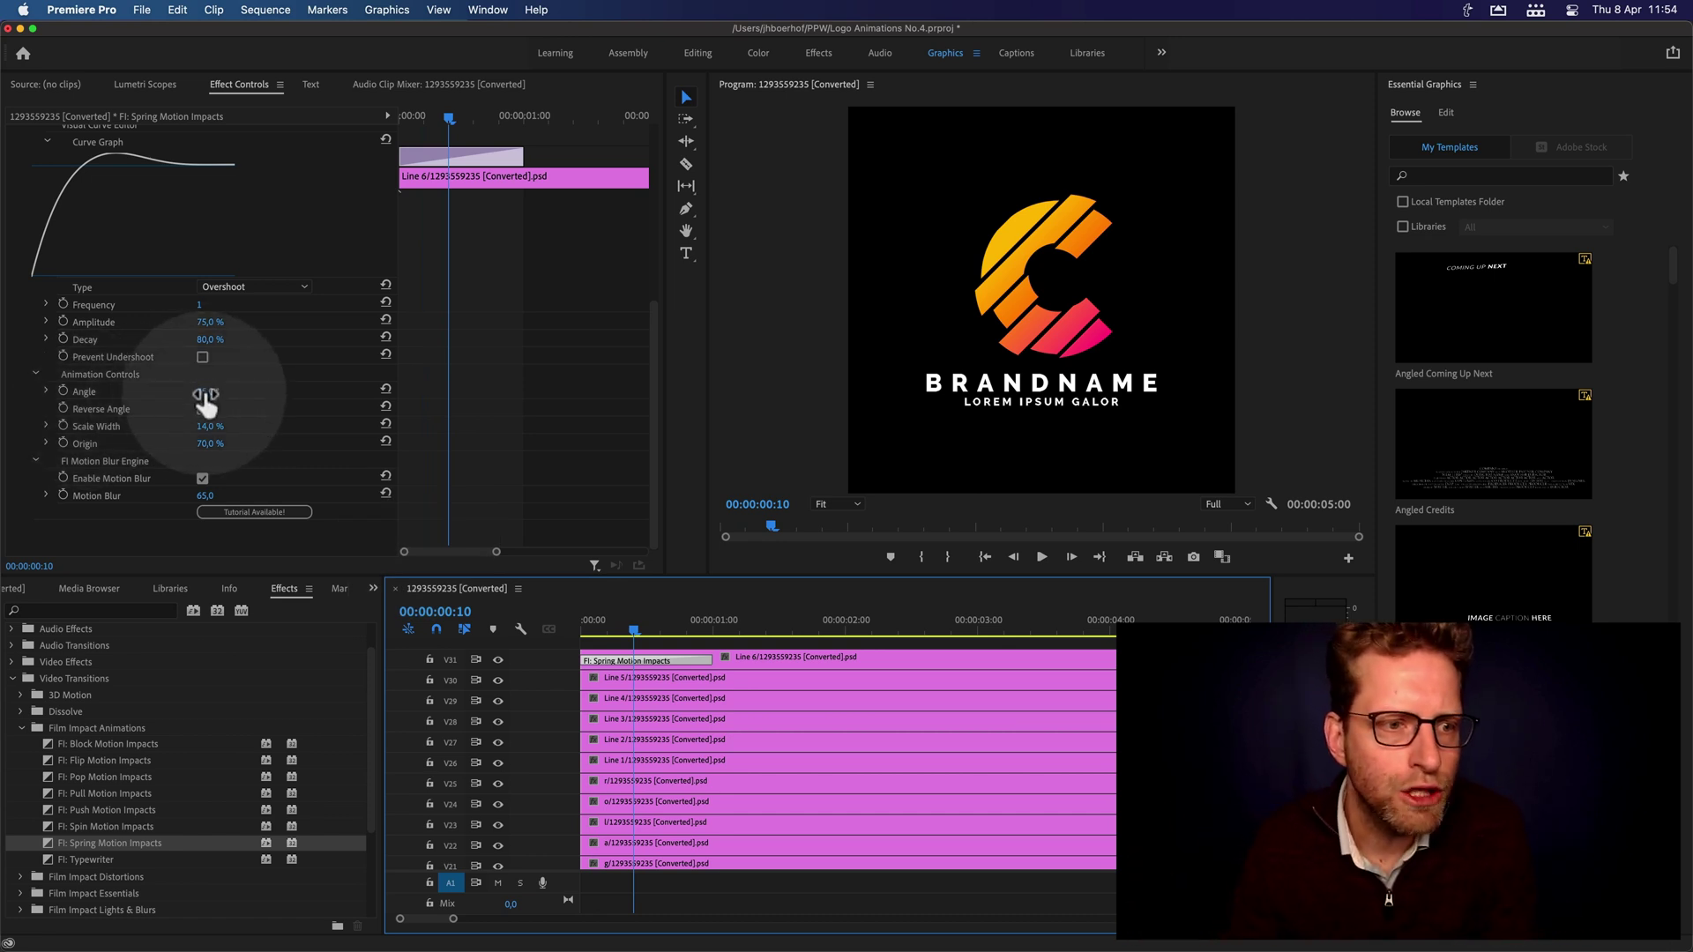
Set the Angle of Line 6's Spring Motion transition to -45° and play the animation from the sequence start
click(206, 393)
text(-45)
click(585, 623)
key(space)
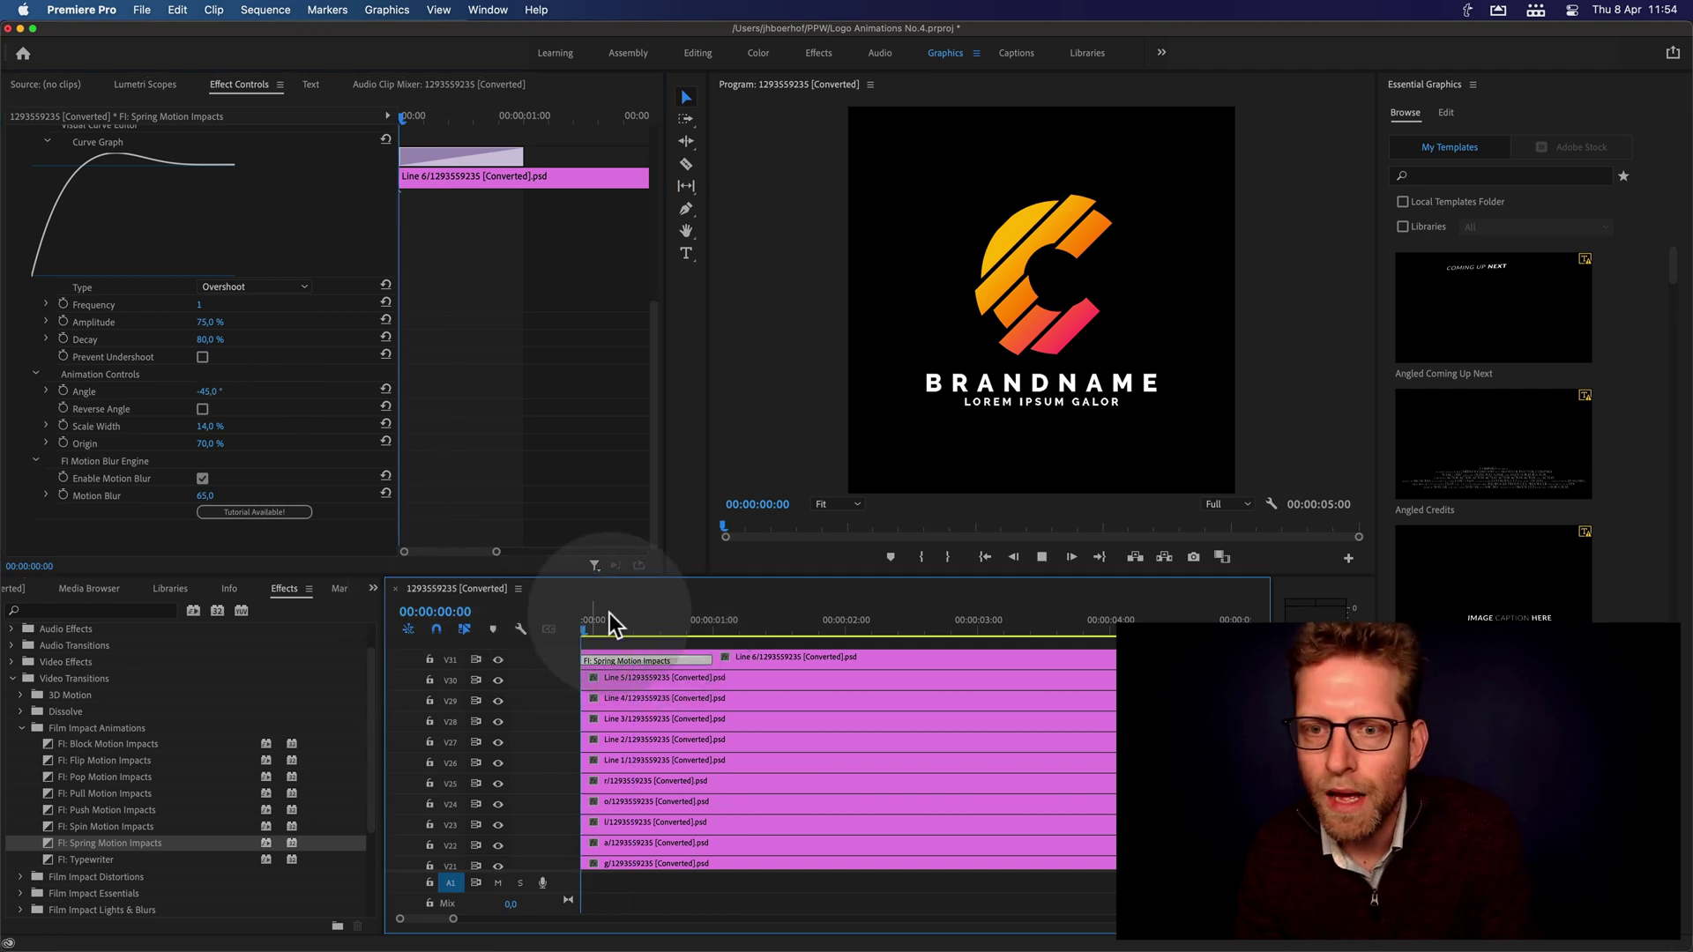
key(space)
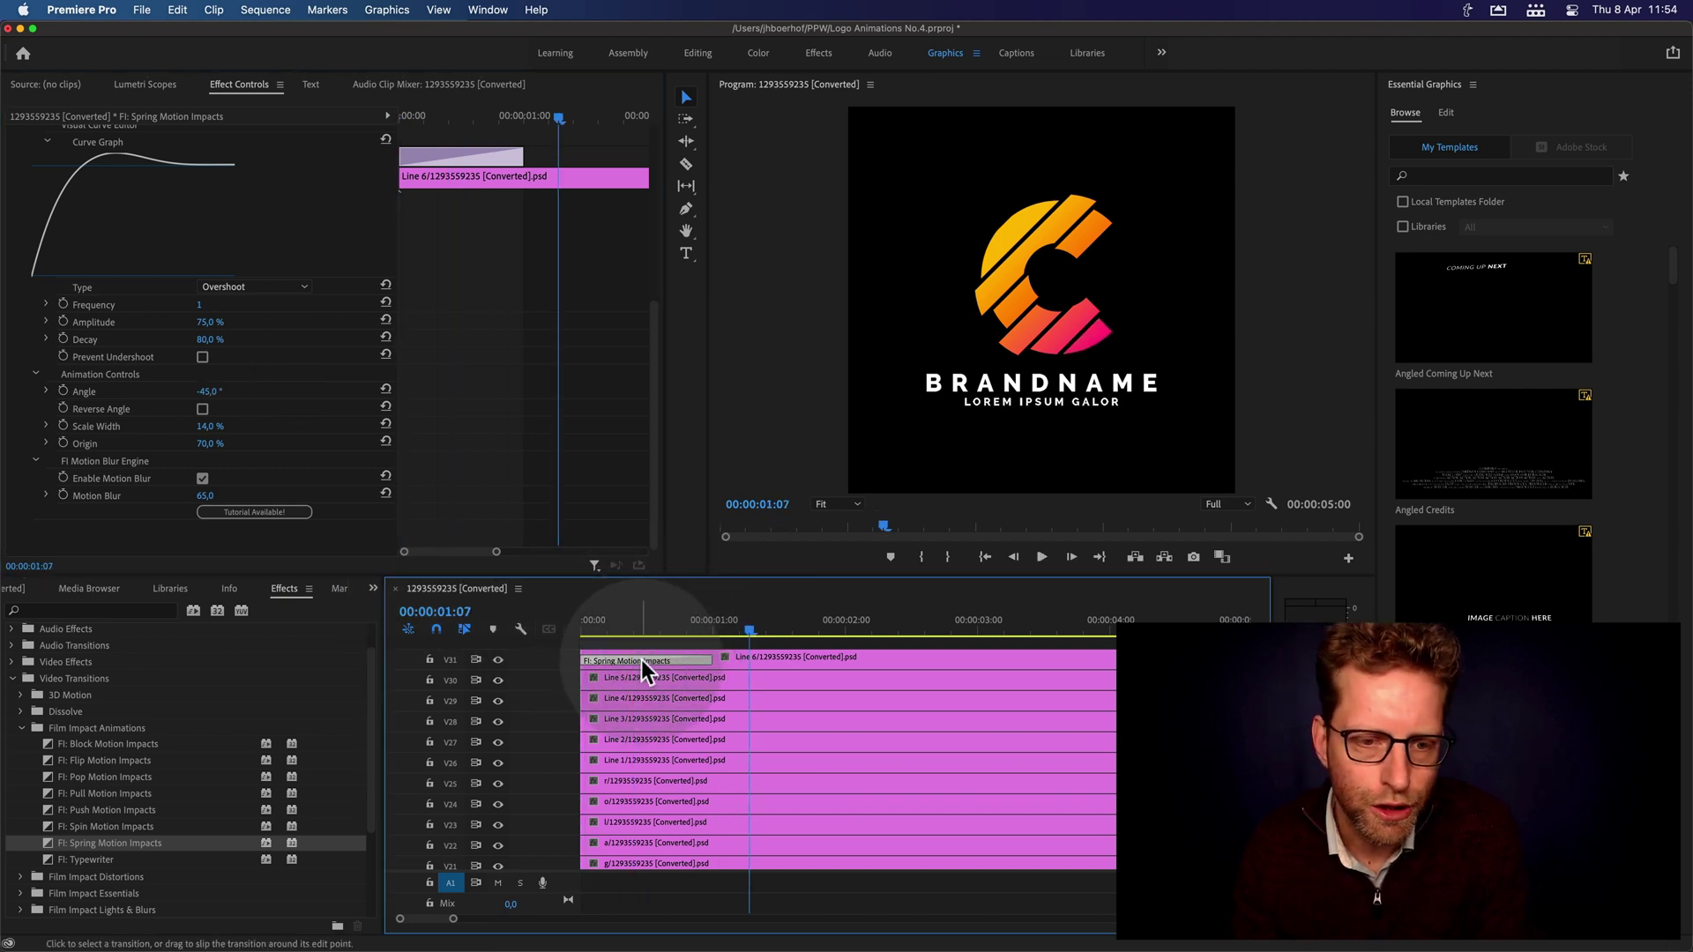
Copy Line 6's FI: Spring Motion Impacts transition to the starts of the Line 5, 4, 3, 2 and 1 clips
click(587, 677)
key(super+v)
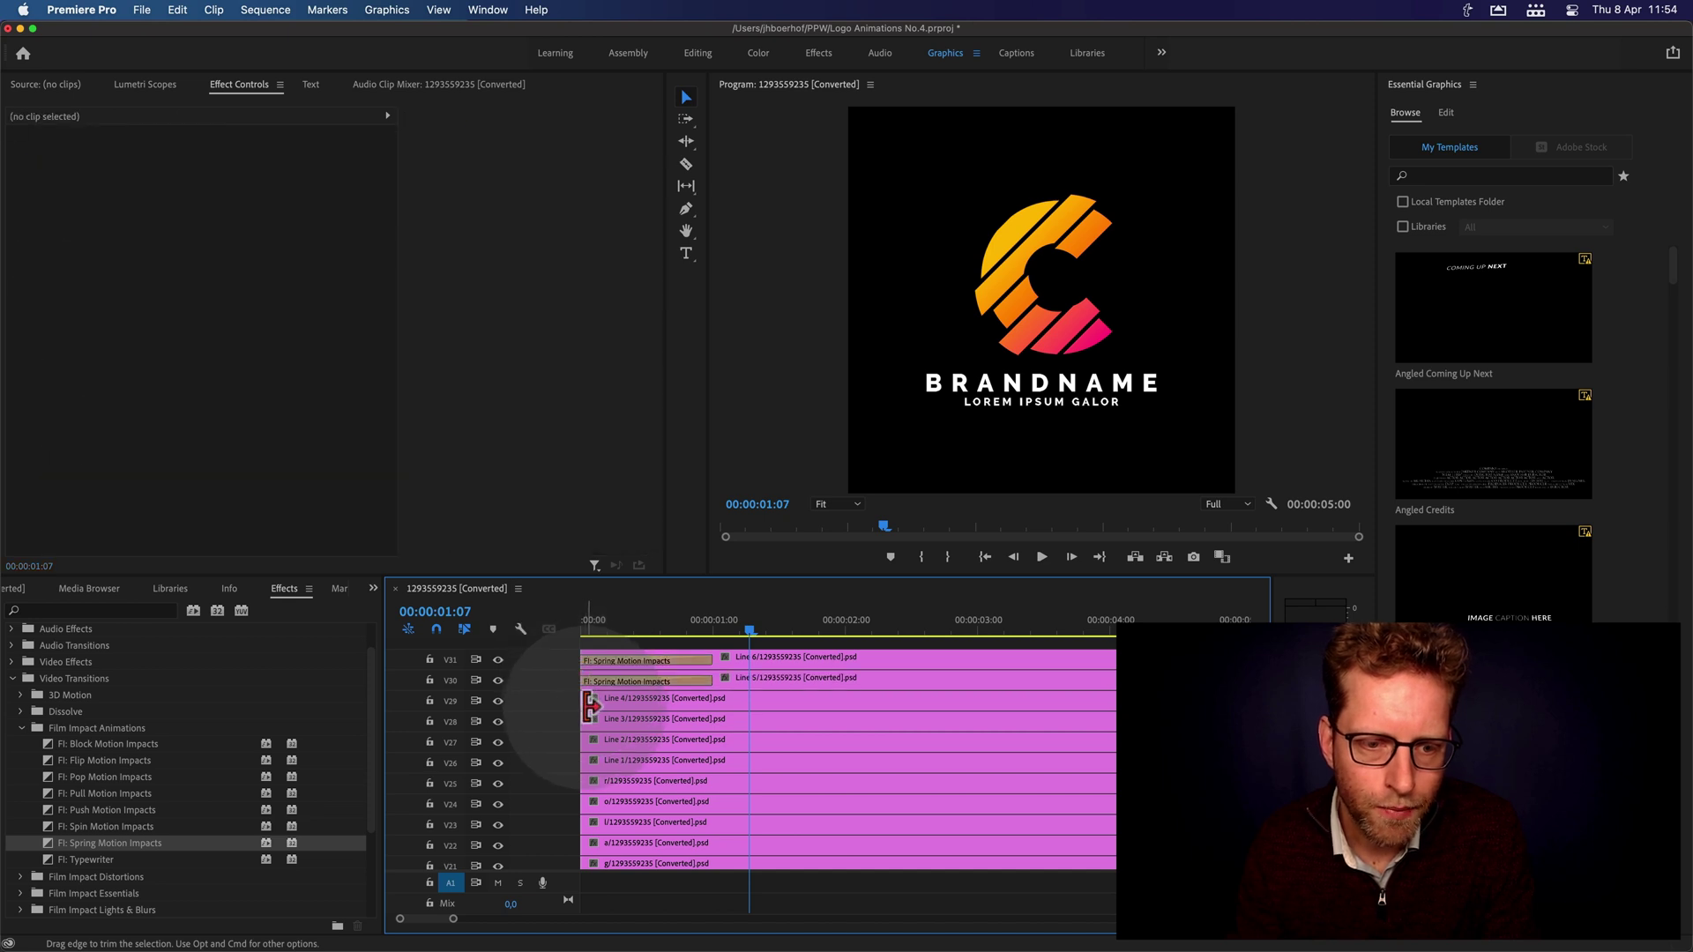
click(590, 702)
key(super+v)
click(590, 743)
key(super+v)
click(590, 763)
key(super+v)
Play the logo lines' animation from the start, and move the playhead to 00:00:00:08 to examine it
key(Home)
key(space)
click(579, 622)
drag(579, 623, 624, 624)
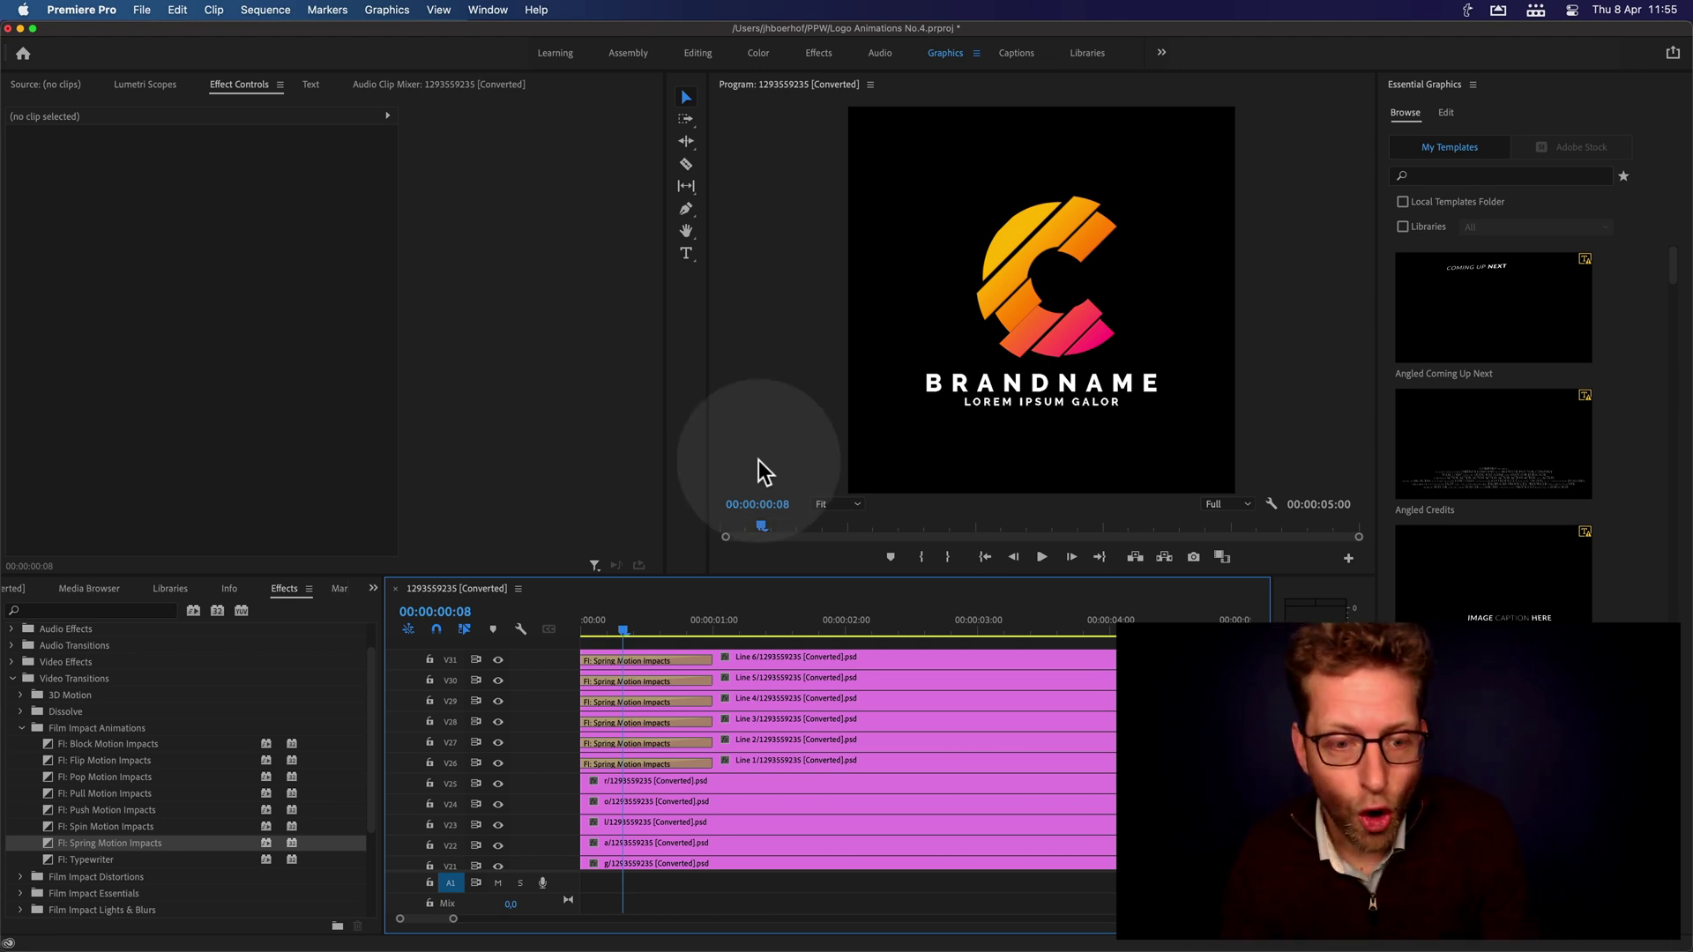
Enable Reverse Angle in the Spring Motion transitions of Line 5, Line 3 and Line 1
click(617, 681)
scroll(564, 476, down, 5)
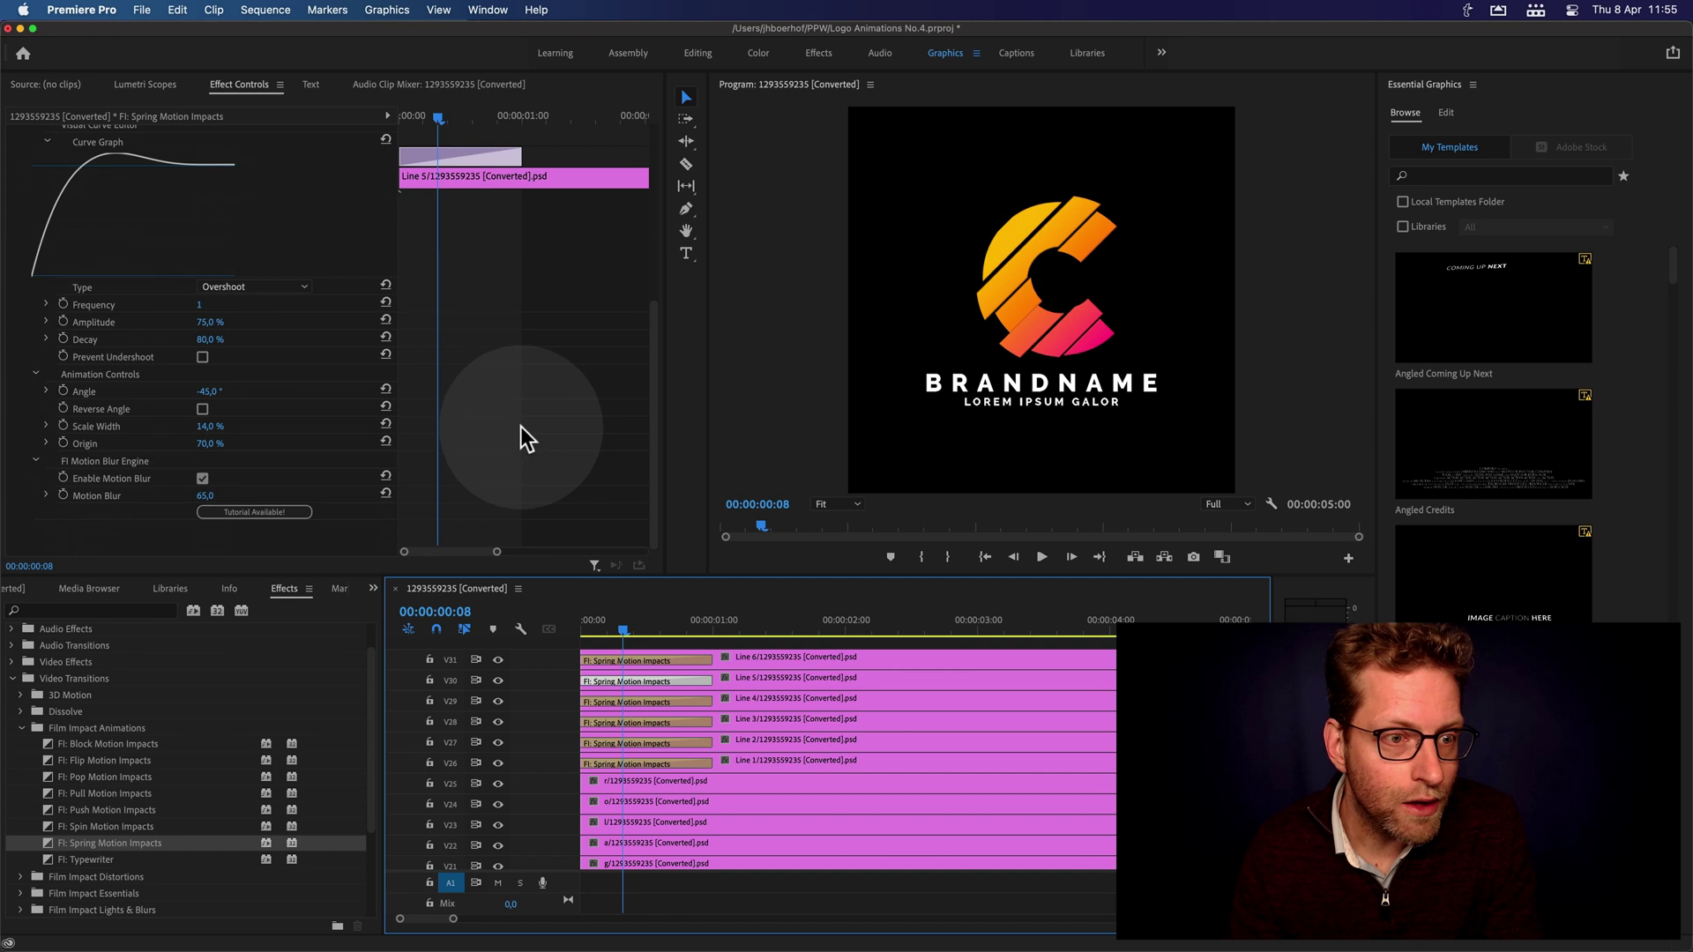
click(203, 409)
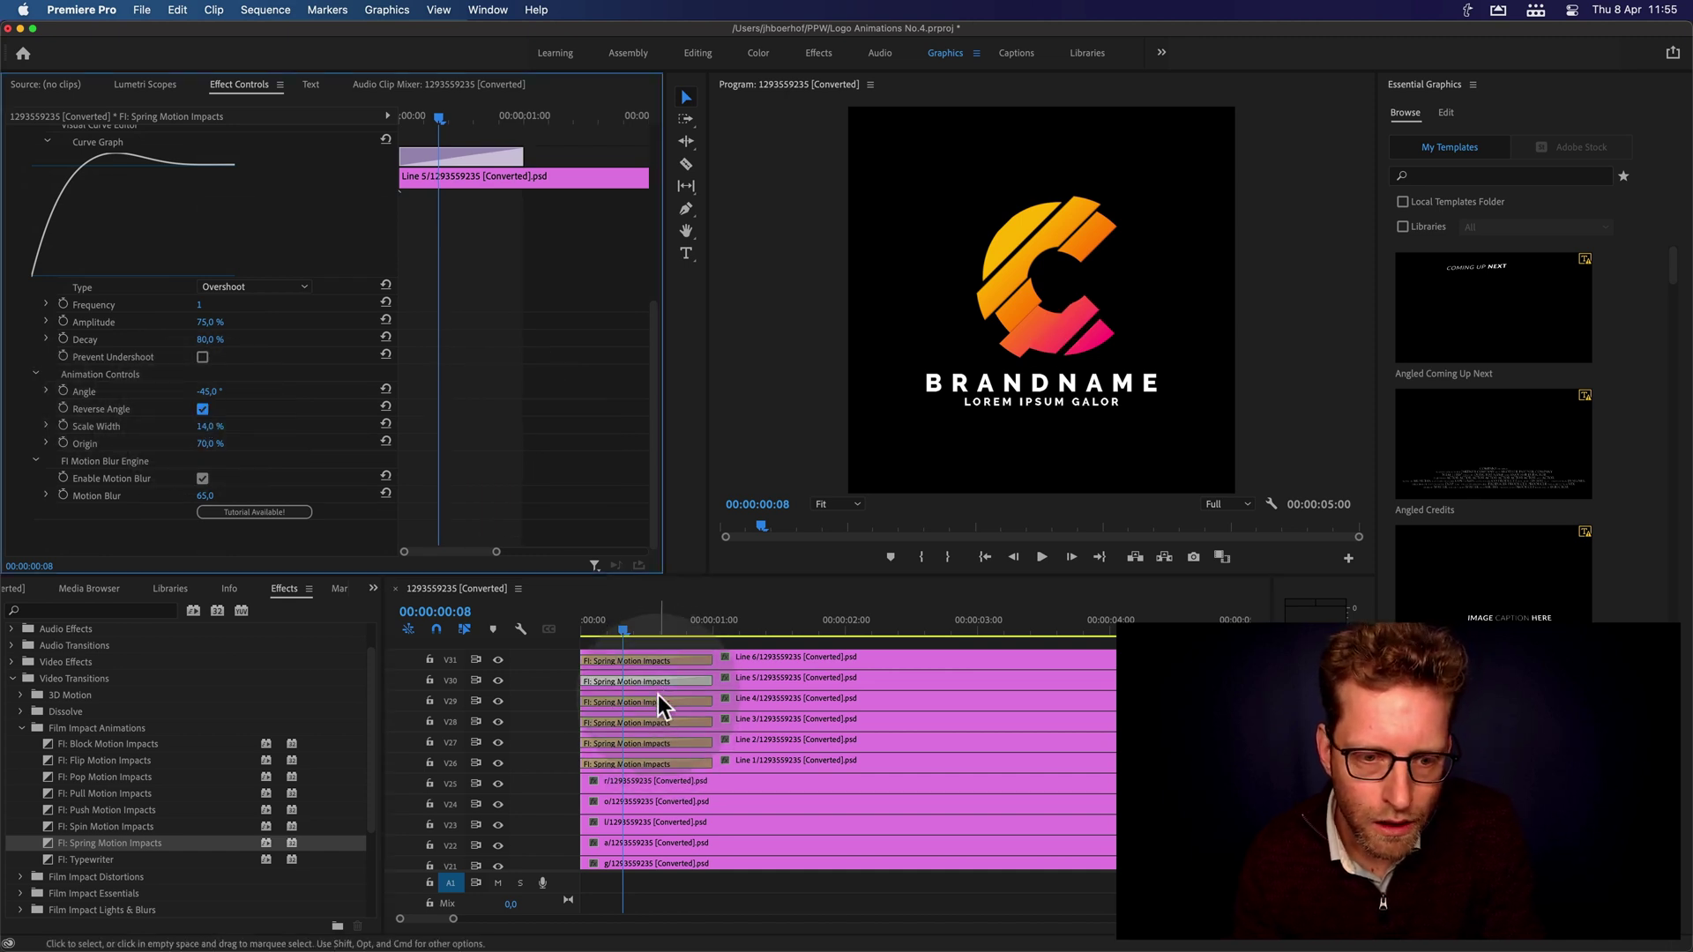
click(658, 701)
click(653, 722)
scroll(455, 471, down, 5)
click(203, 450)
click(650, 748)
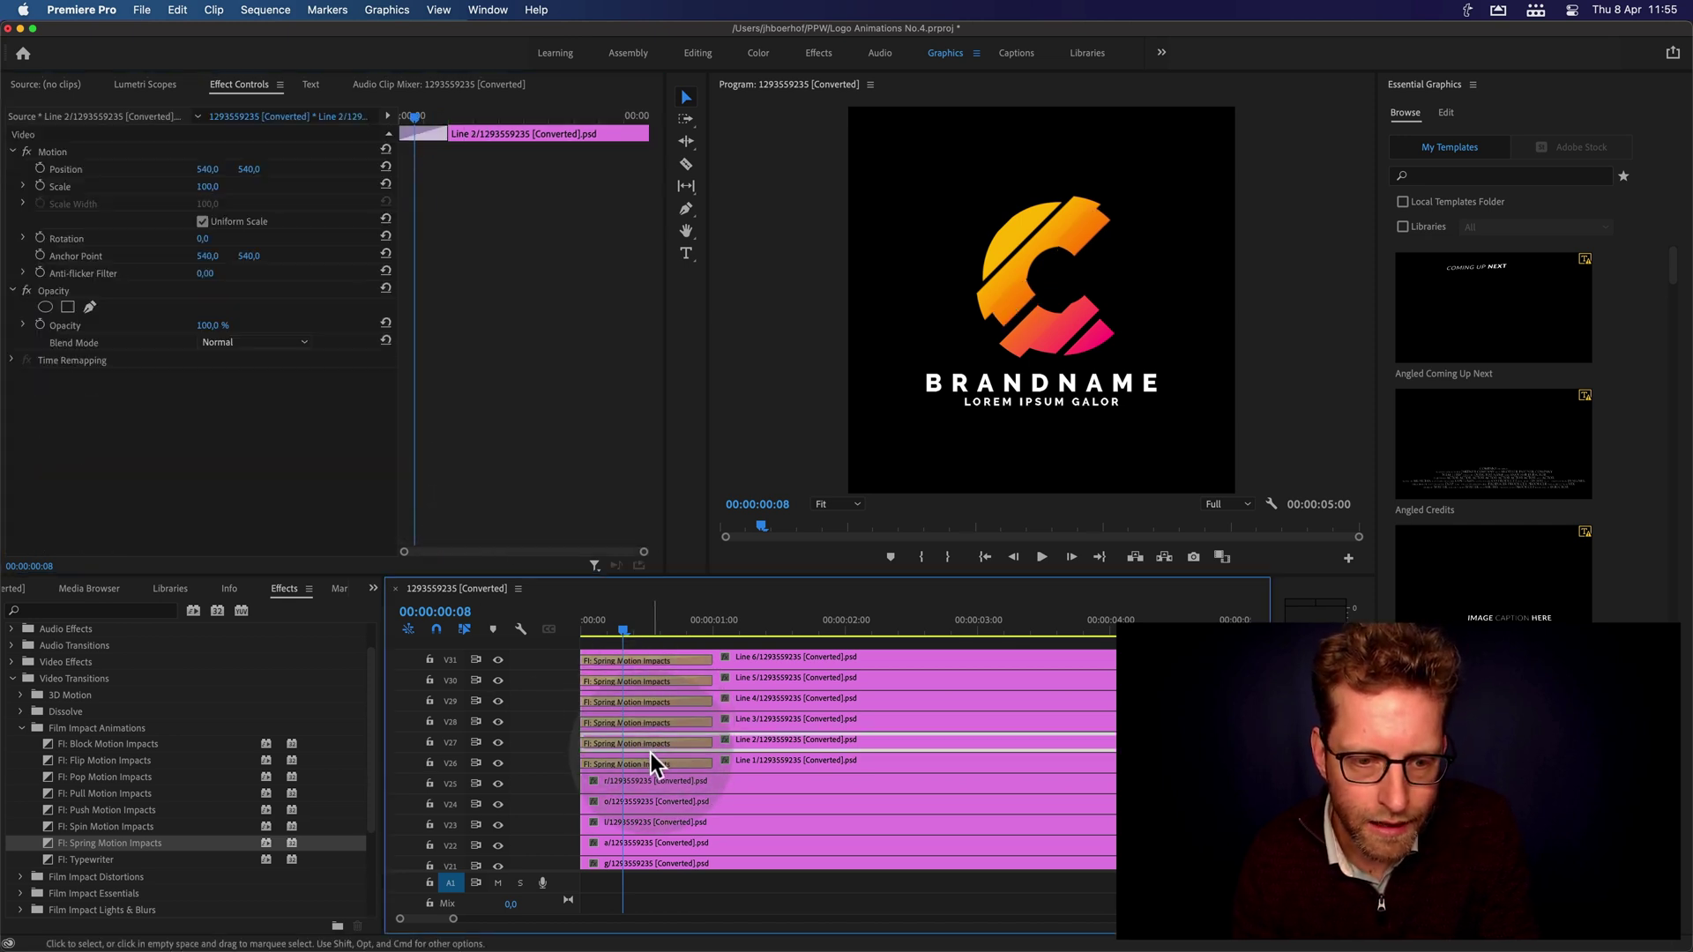
click(644, 764)
click(430, 491)
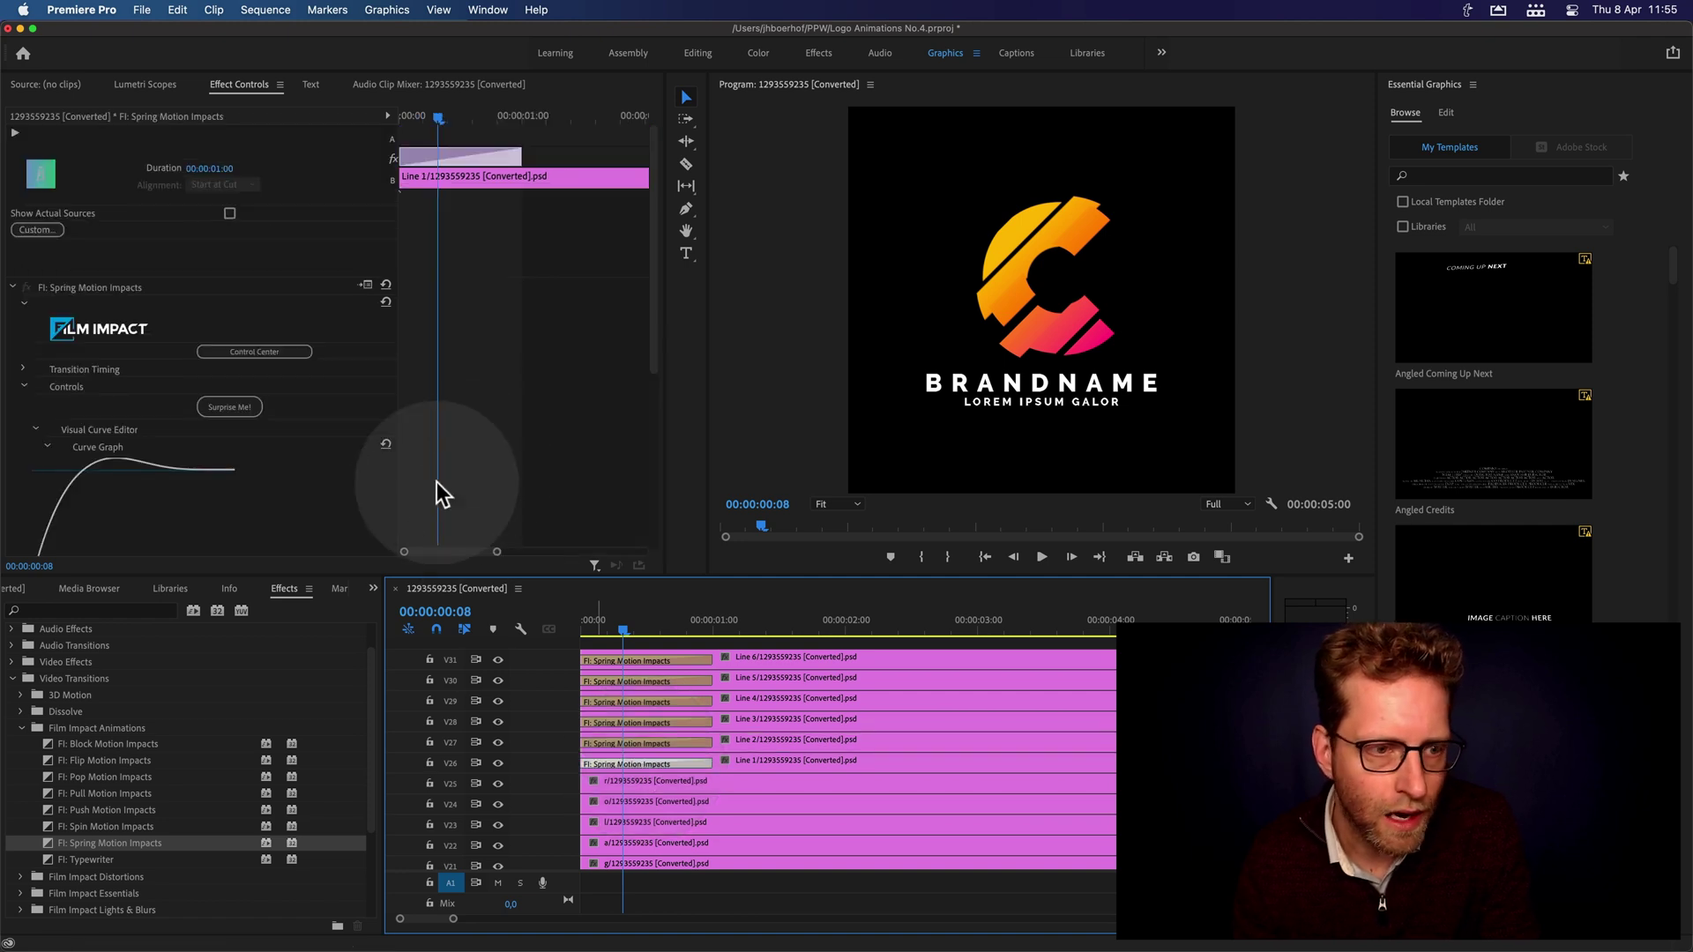
scroll(435, 476, down, 8)
click(203, 409)
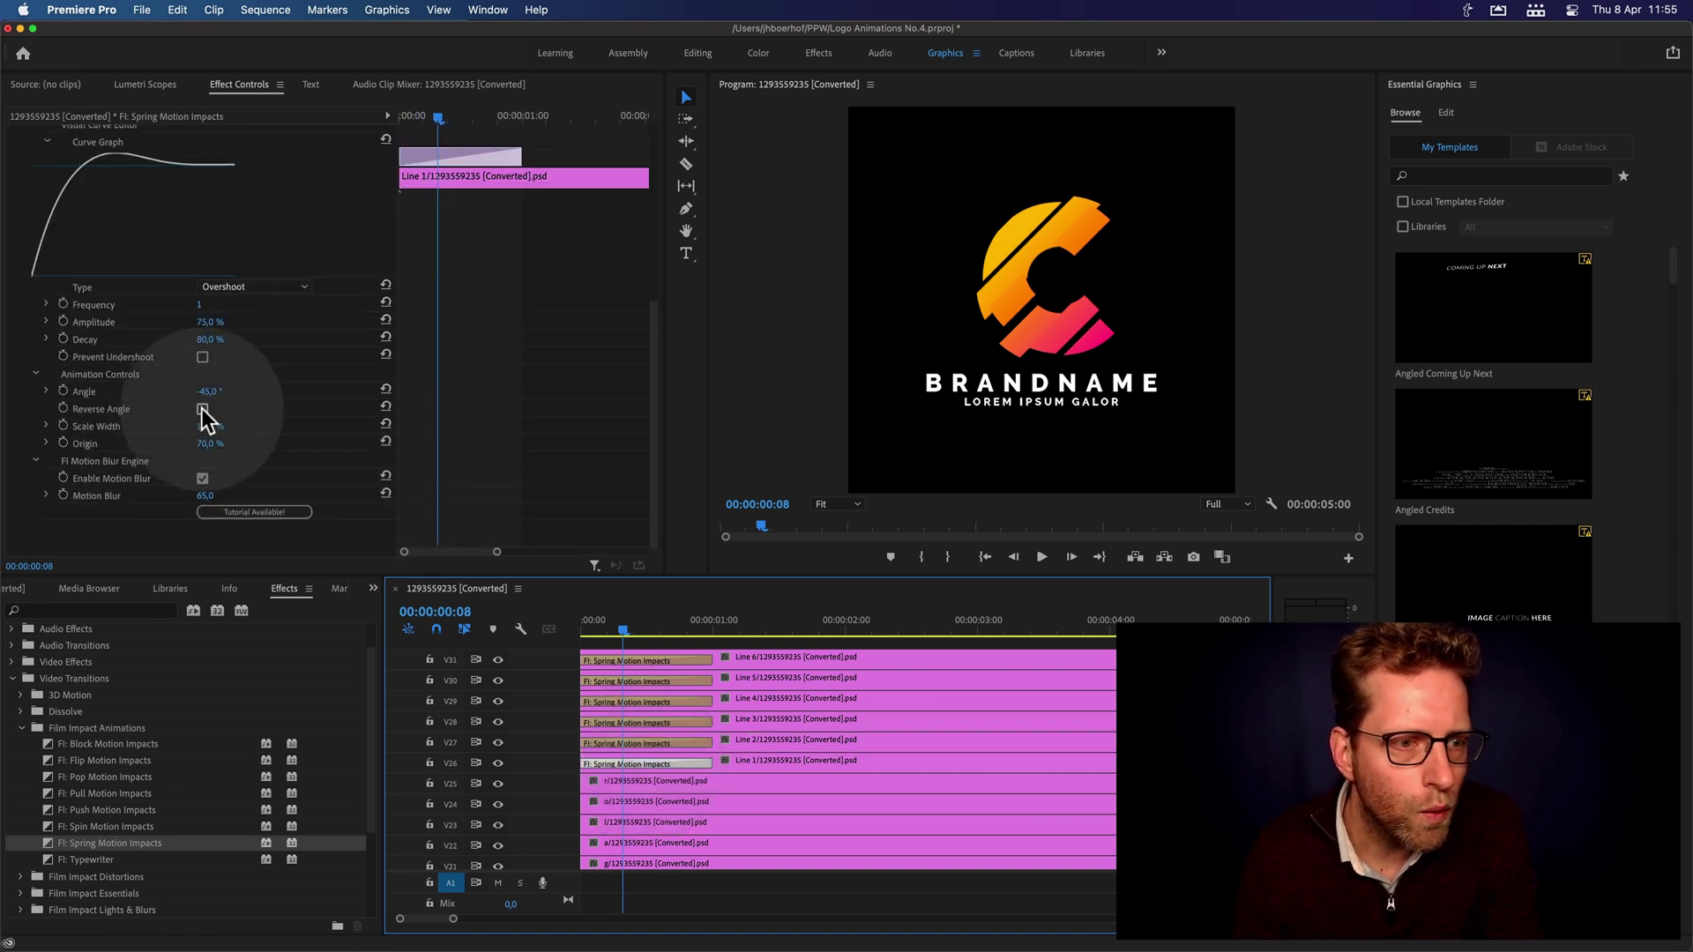
Play the sequence from the start to preview the alternating directions of the logo lines
click(583, 628)
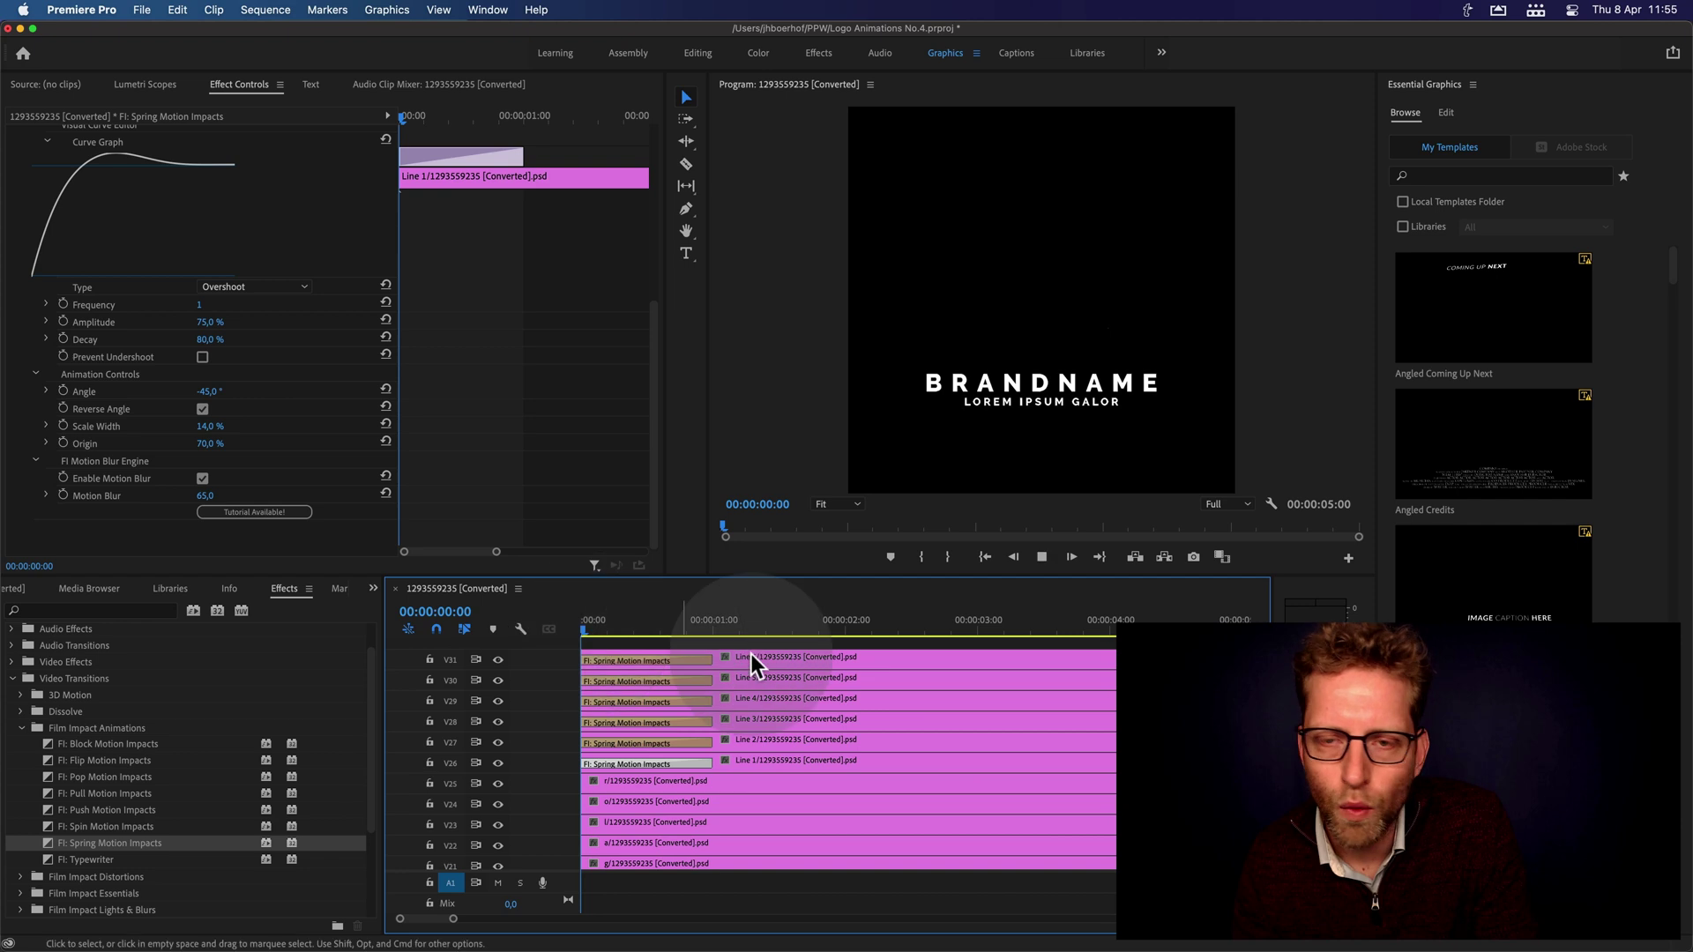
key(space)
key(space)
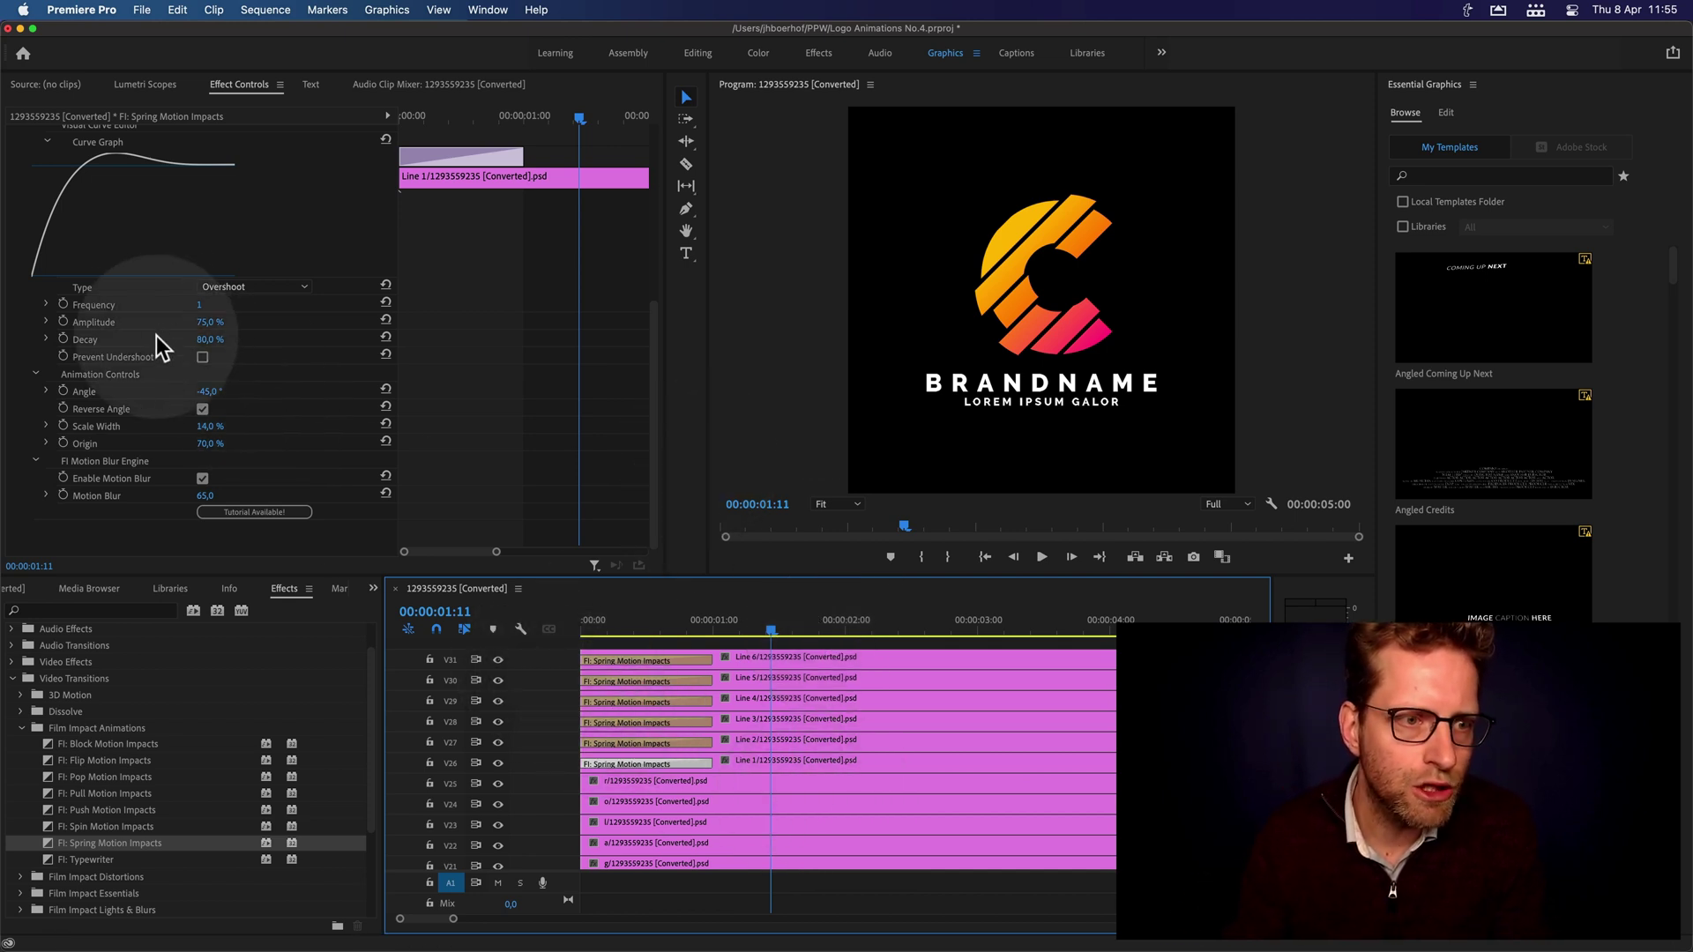
Set the Amplitude of Line 1's Spring Motion transition to 0% and copy that transition to the start of Line 6
scroll(156, 284, up, 1)
scroll(154, 272, up, 5)
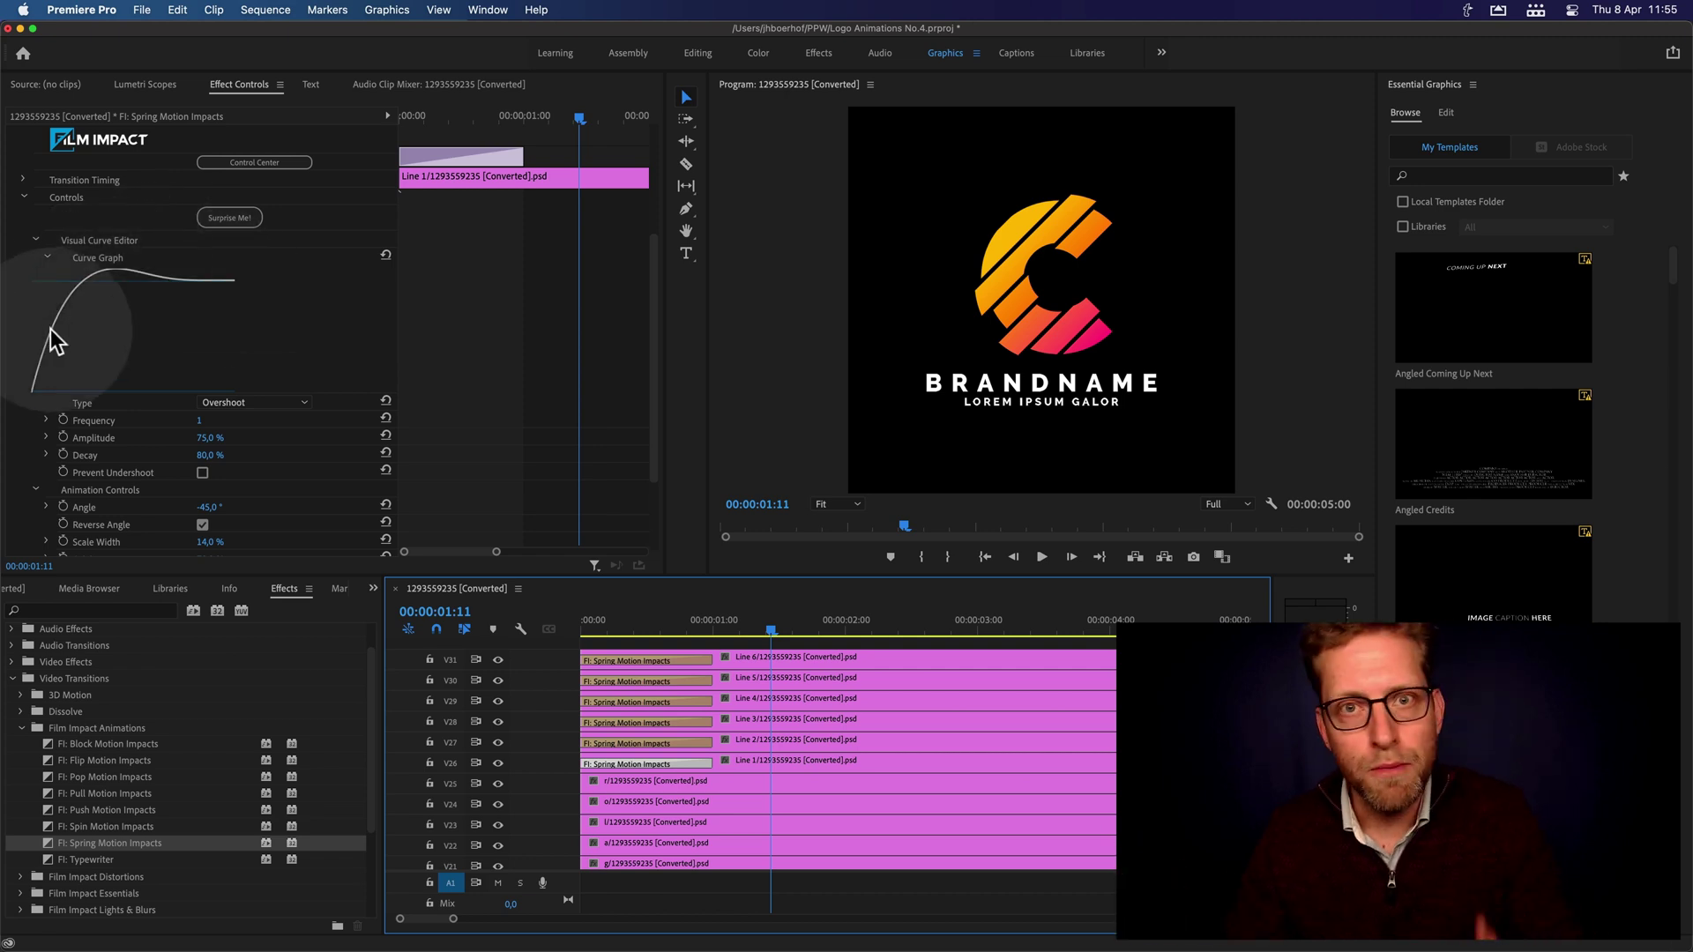
drag(209, 441, 167, 441)
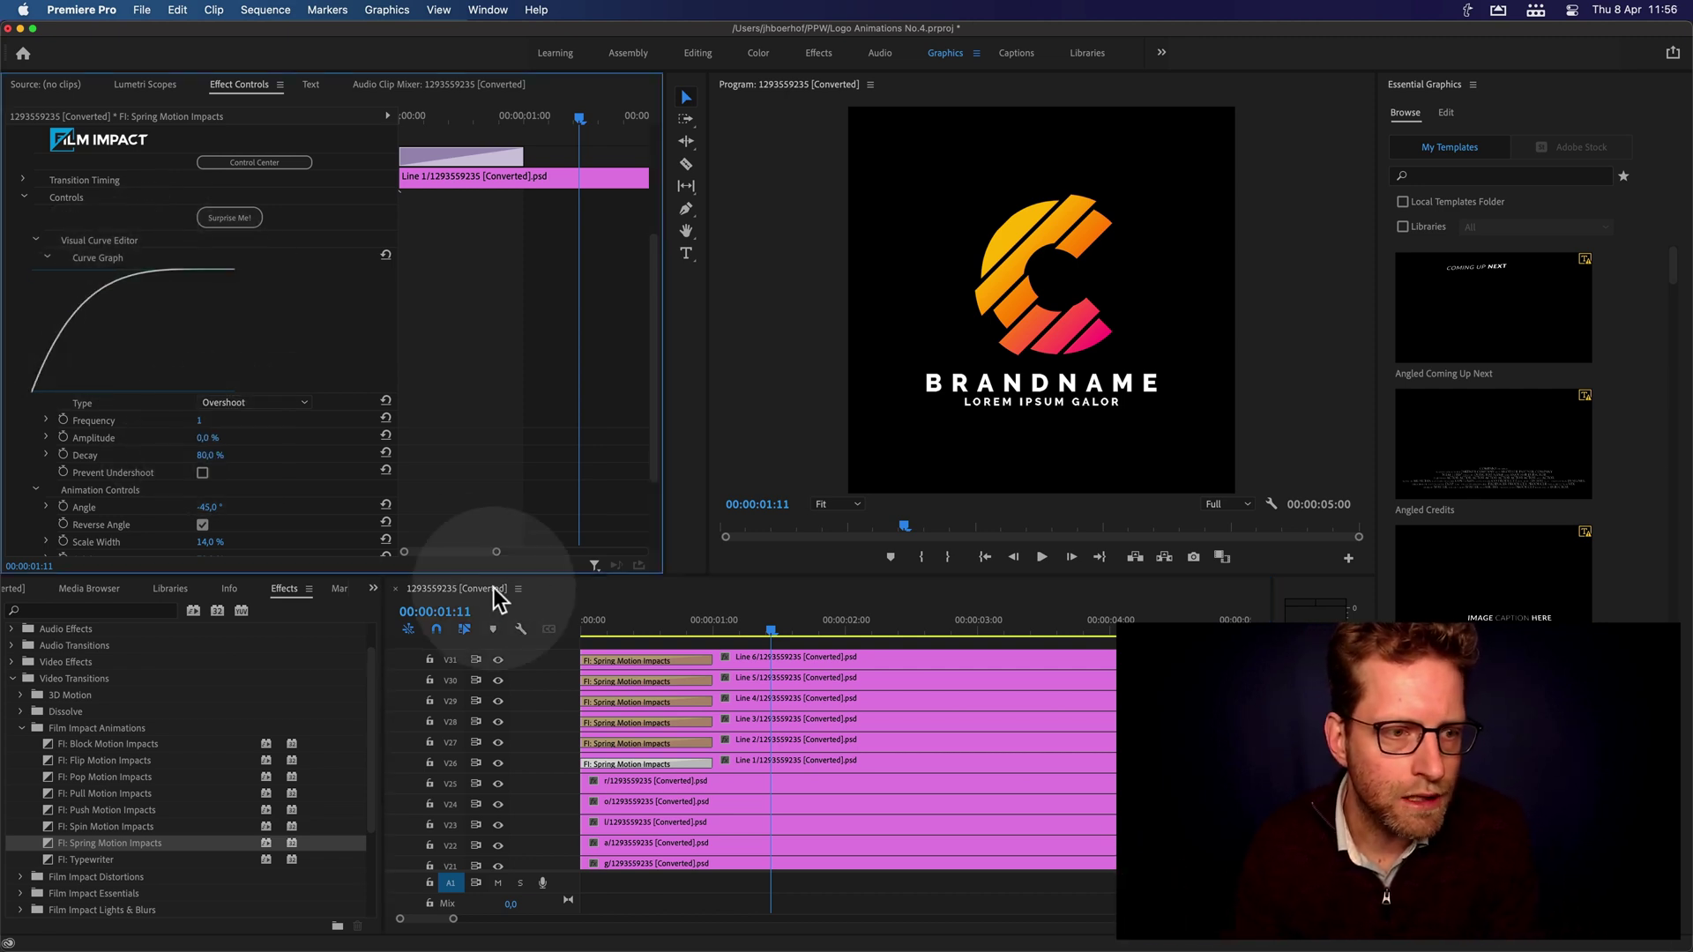
click(599, 764)
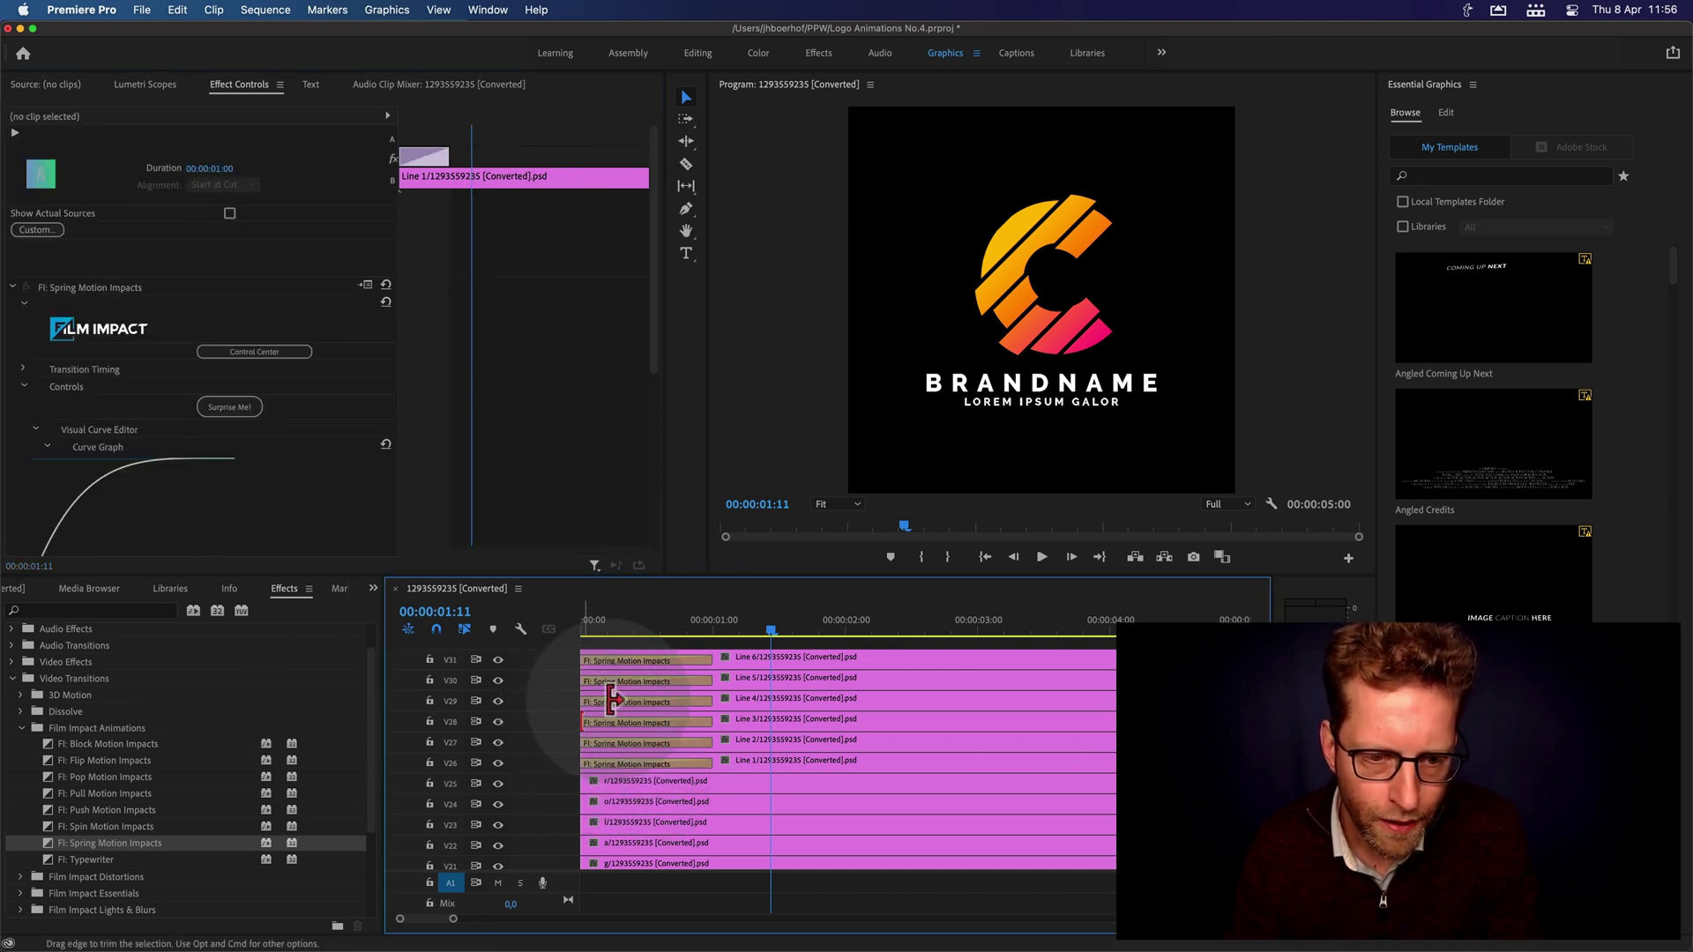
click(582, 643)
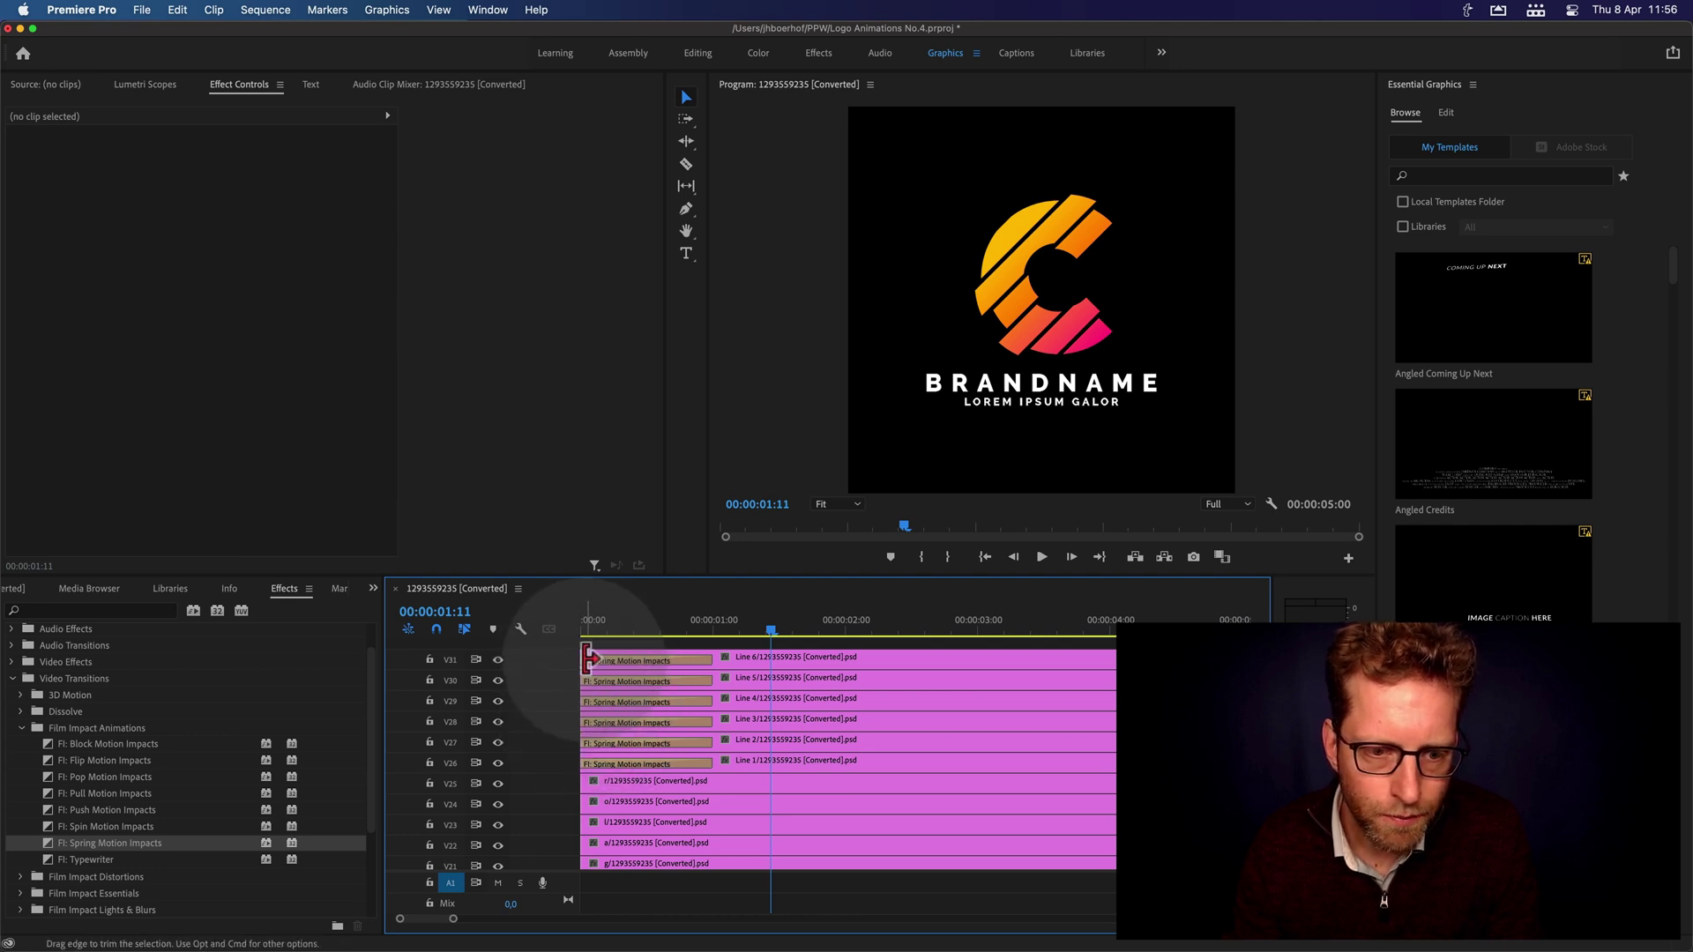
Set the Amplitude to 0% in the Spring Motion transitions of Line 5, Line 3 and Line 2
click(627, 680)
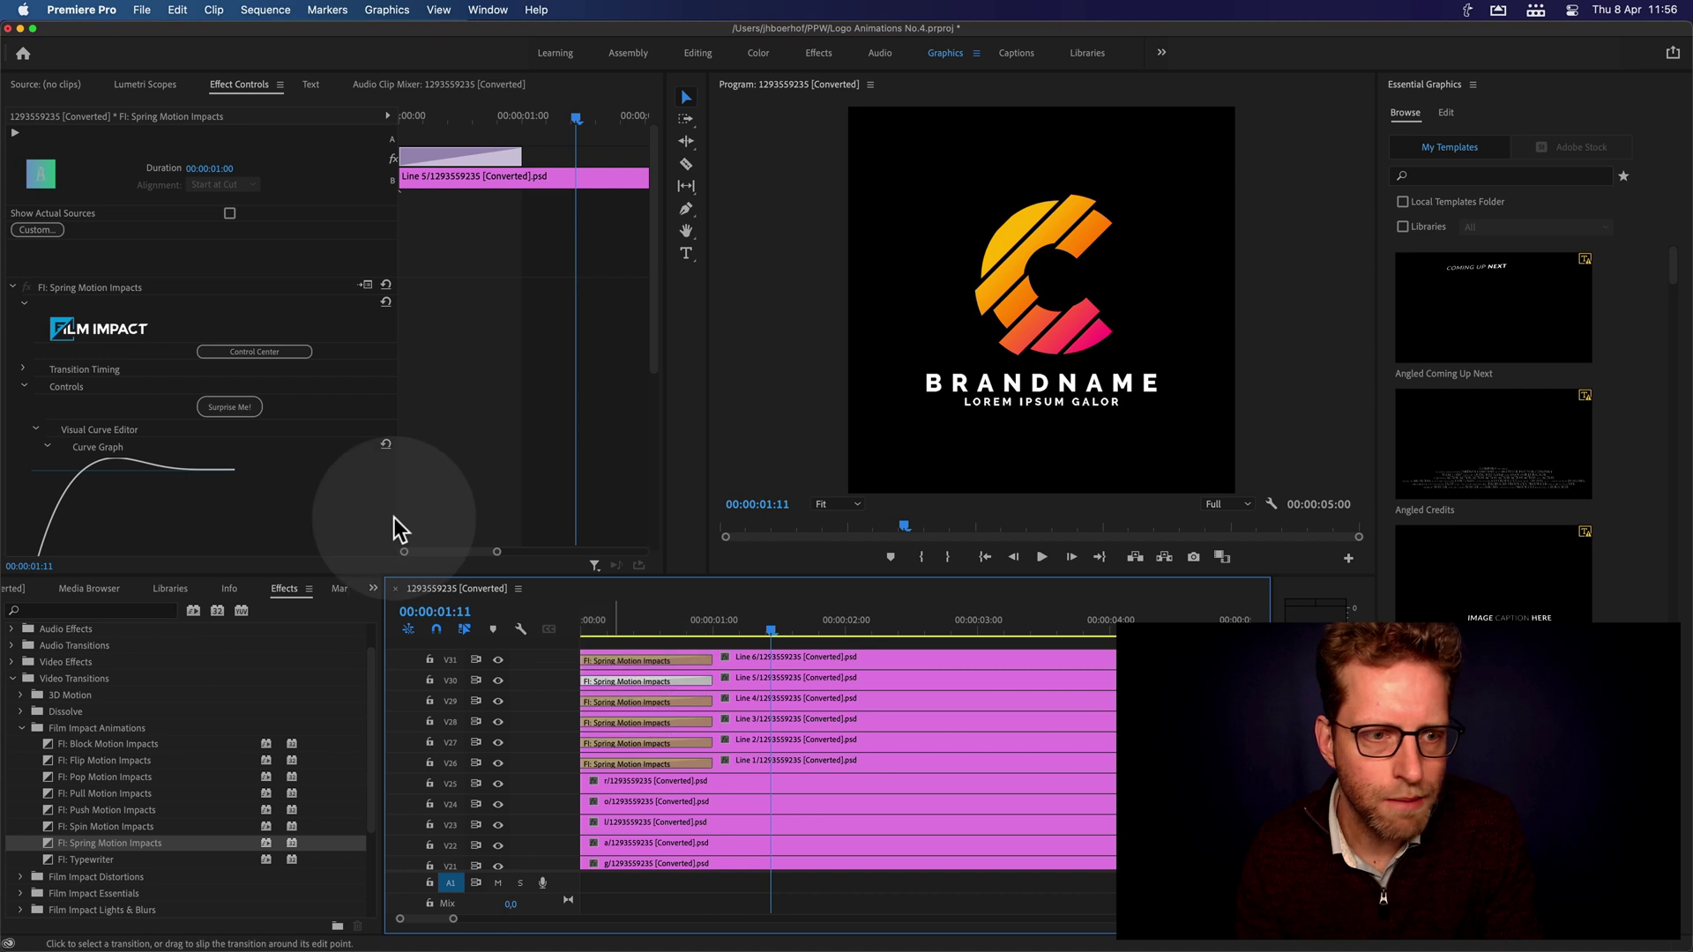
click(208, 330)
text(0)
key(Return)
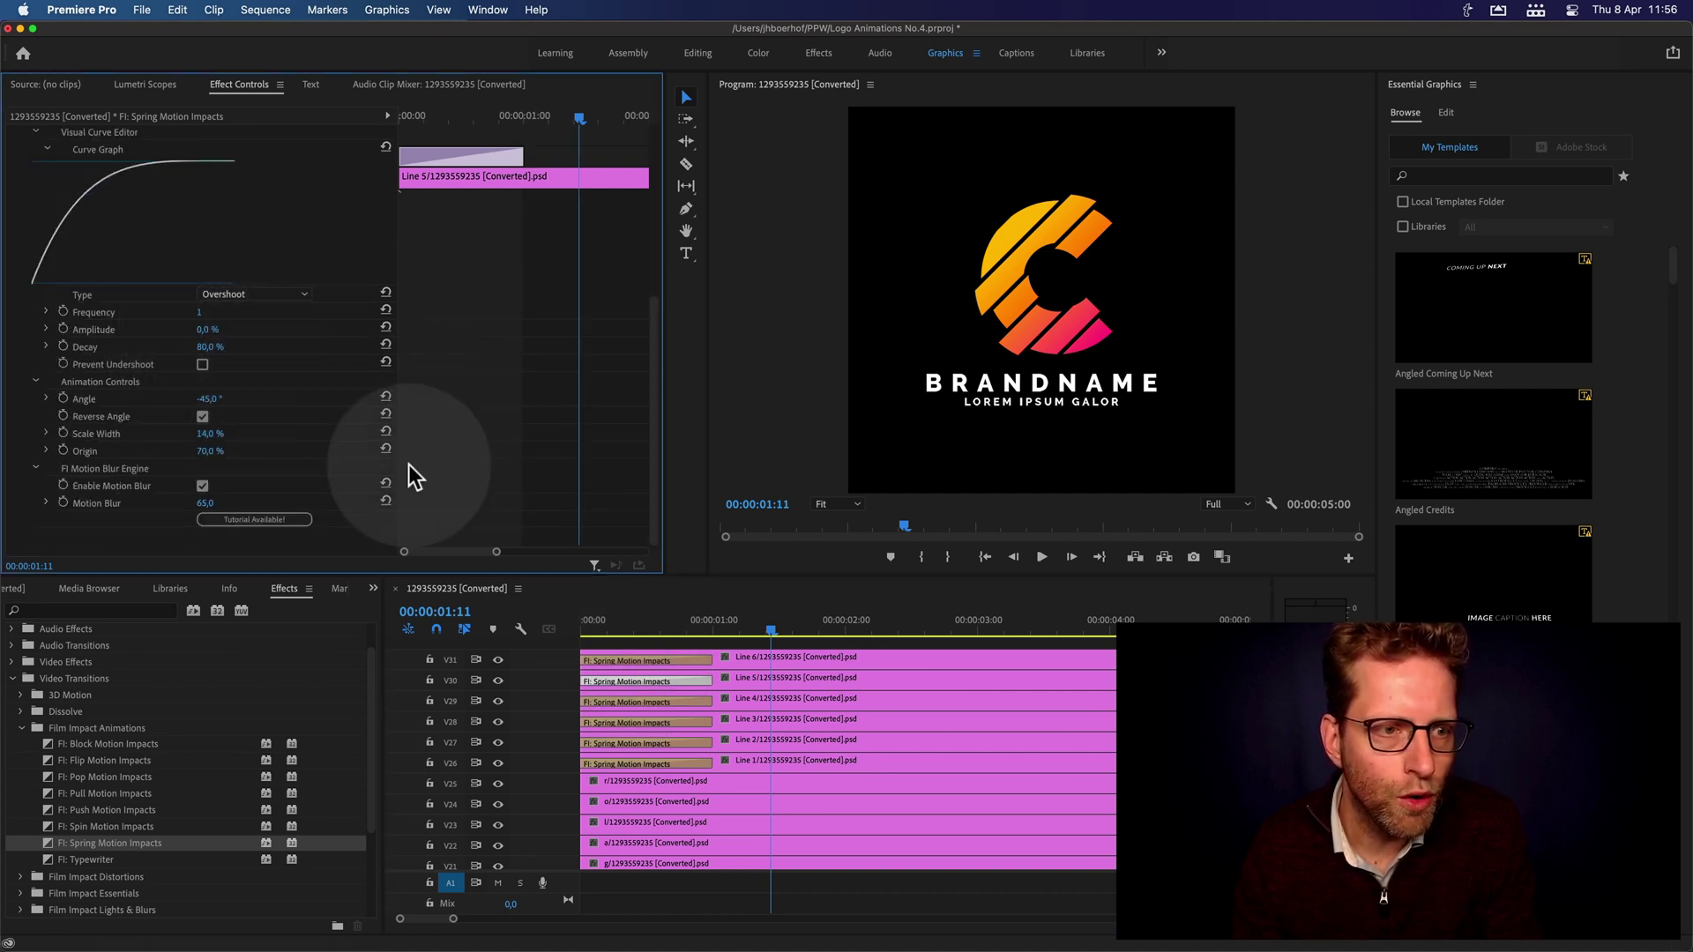
click(654, 719)
scroll(266, 379, down, 5)
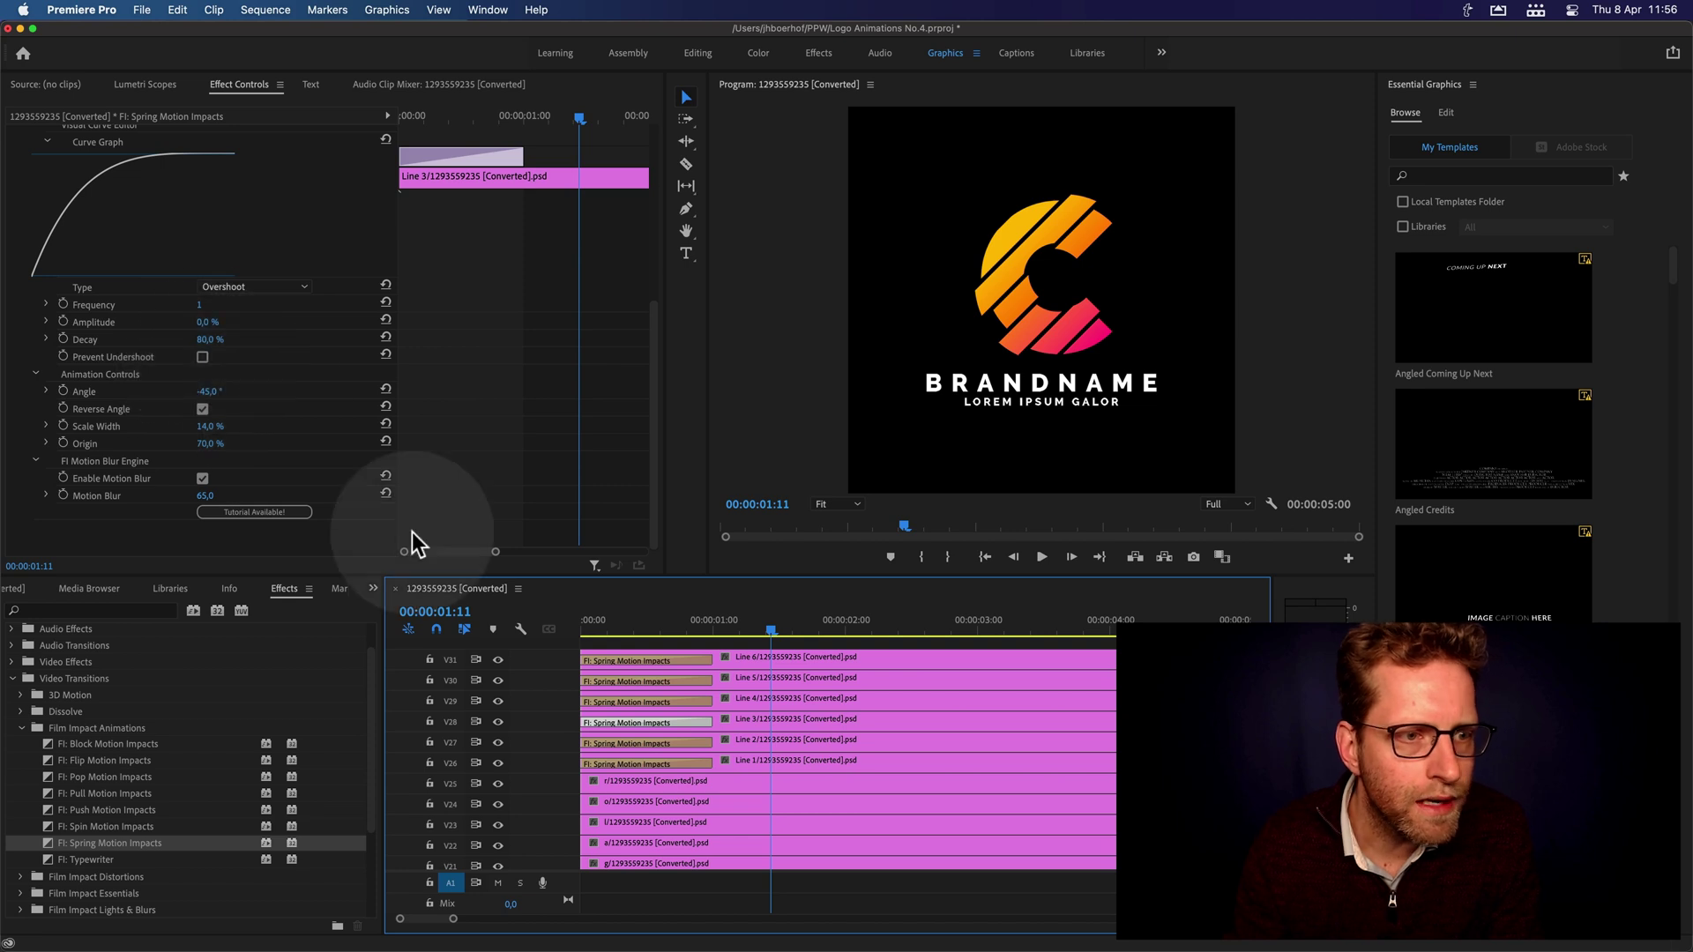
click(626, 742)
scroll(173, 388, down, 5)
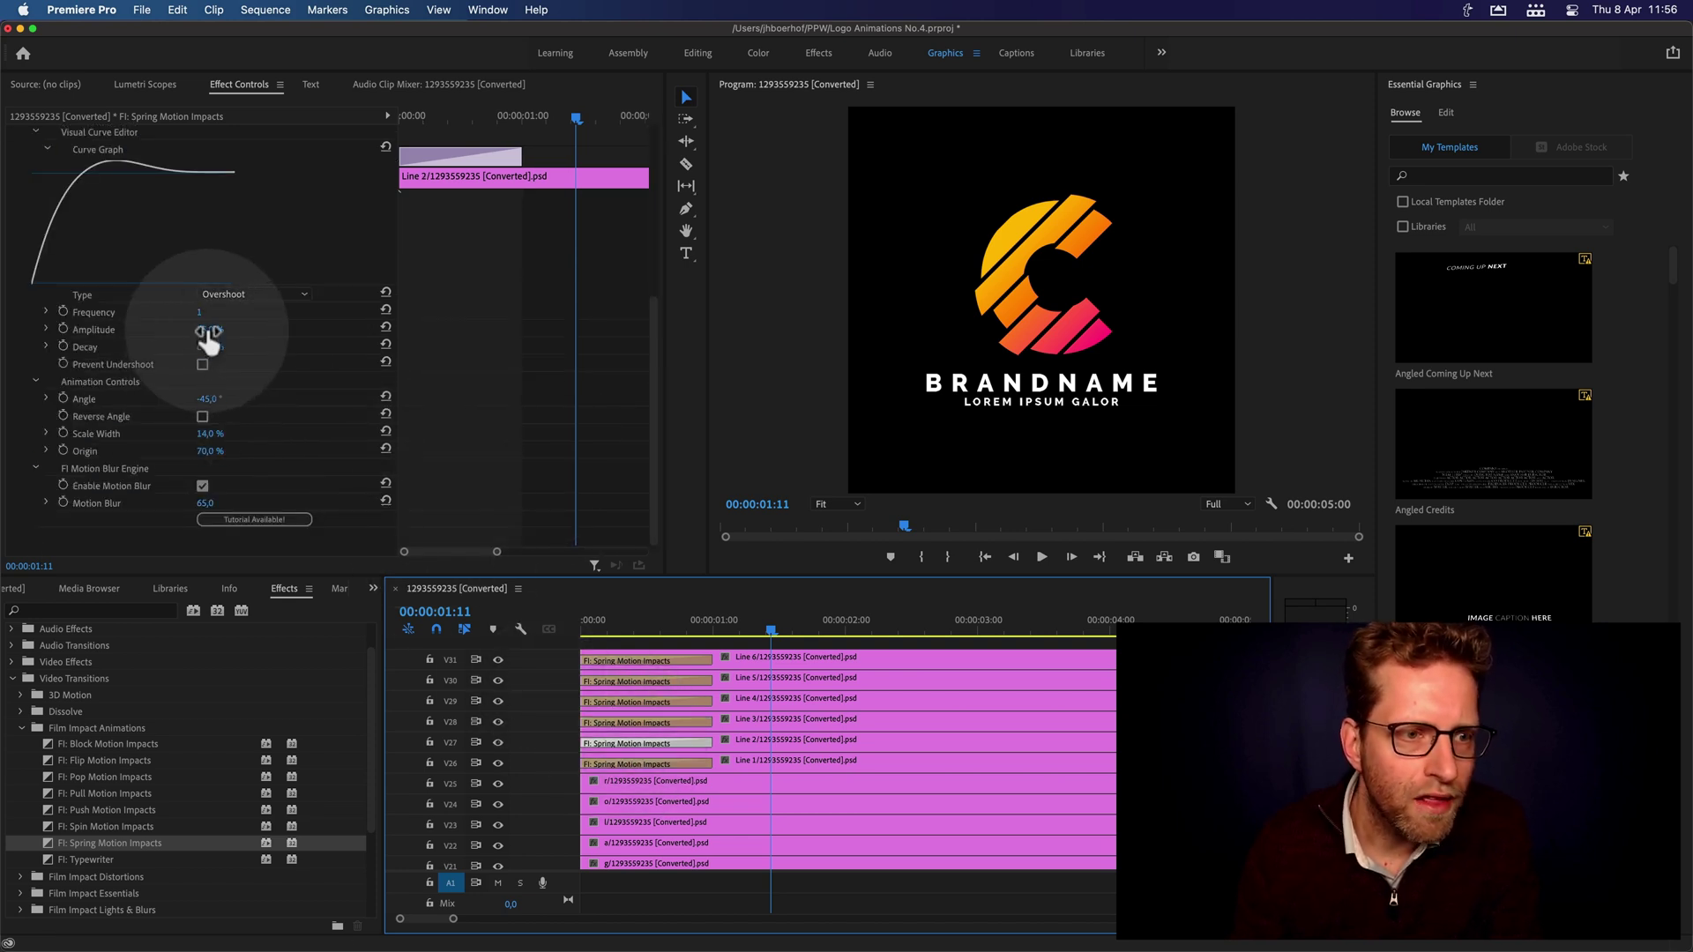
drag(208, 333, 357, 455)
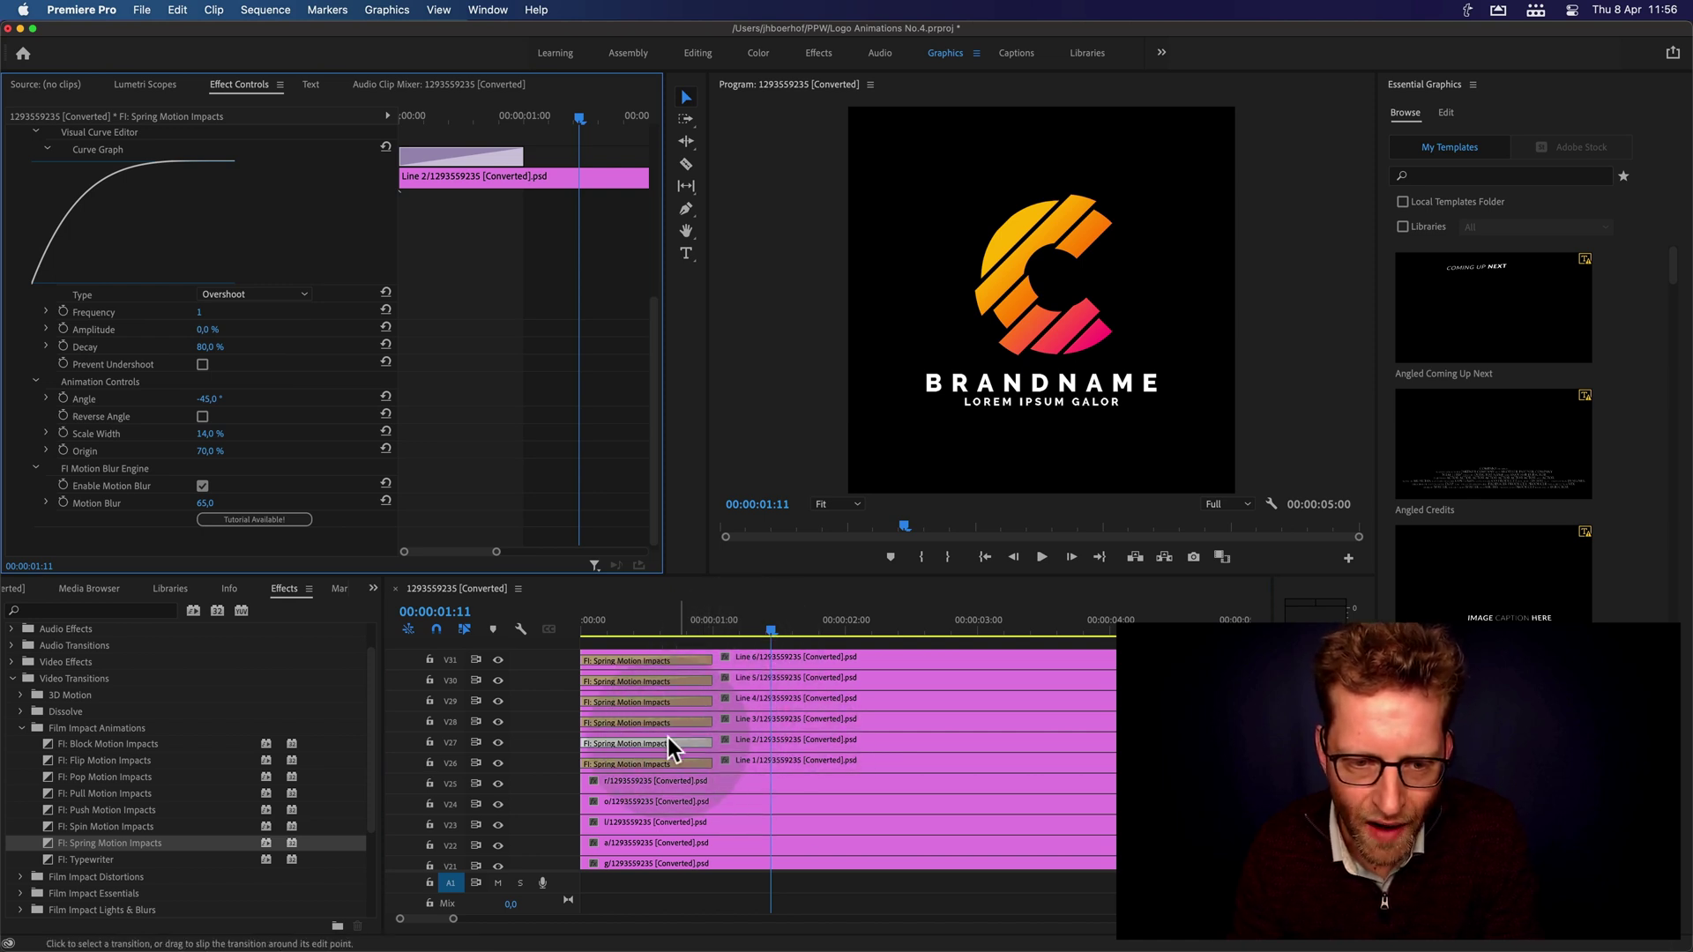
Check the Amplitude and Reverse Angle settings of each line's Spring Motion transition, from Line 1 up to Line 6
click(655, 764)
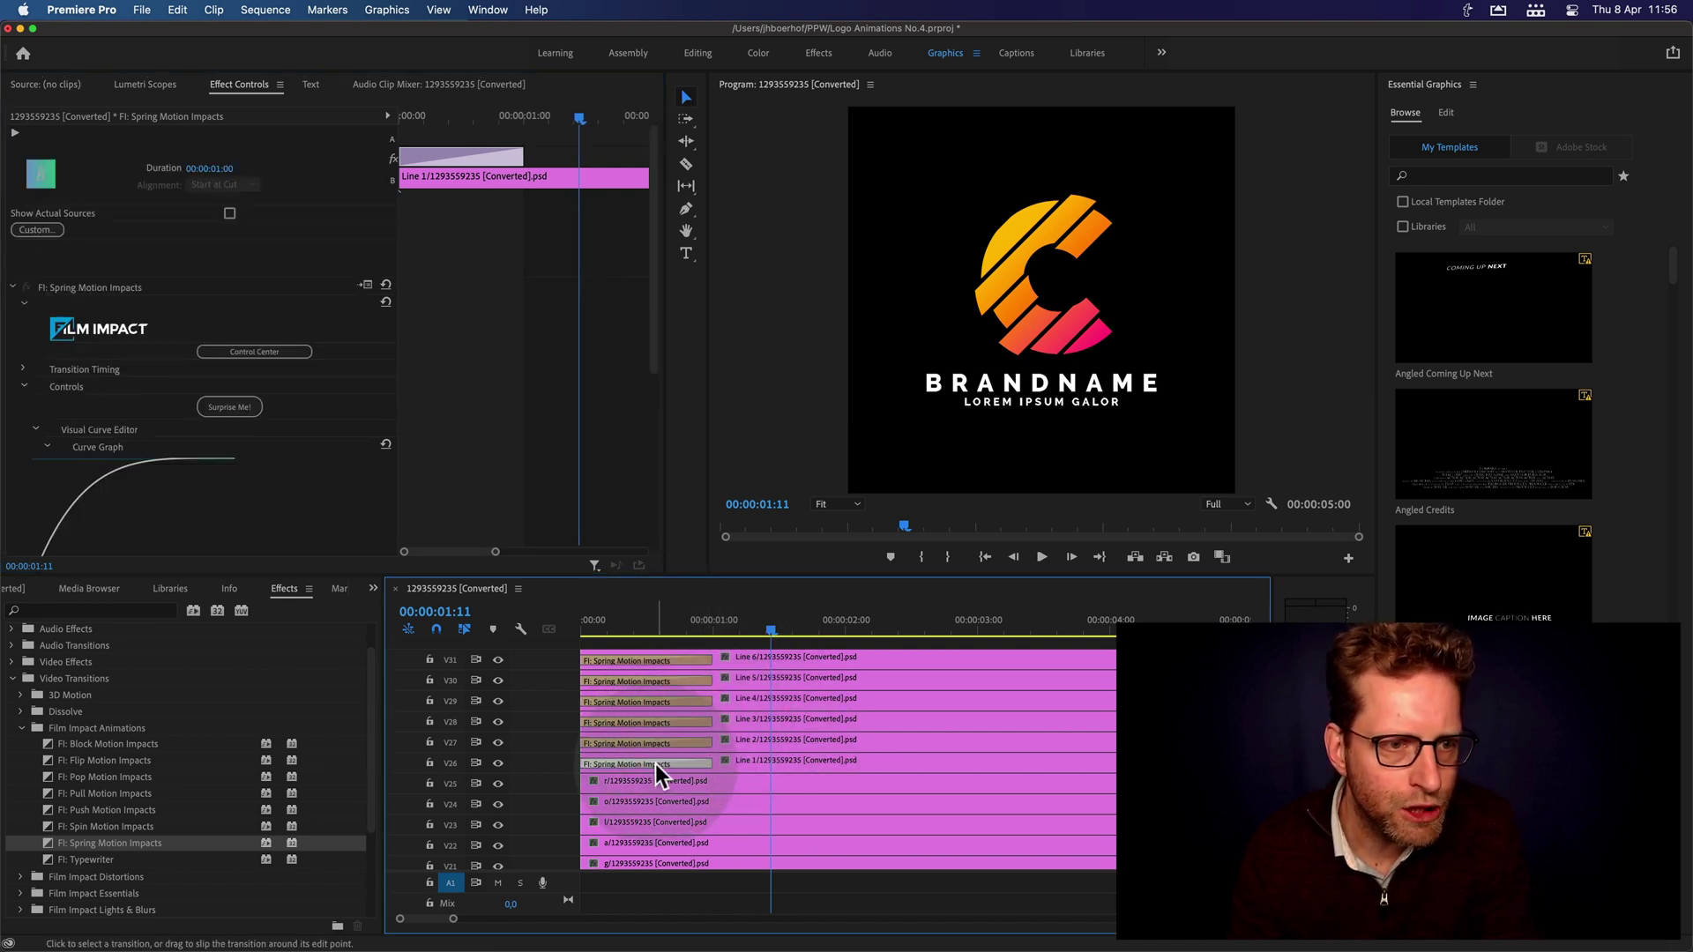
scroll(543, 465, down, 4)
scroll(178, 409, down, 2)
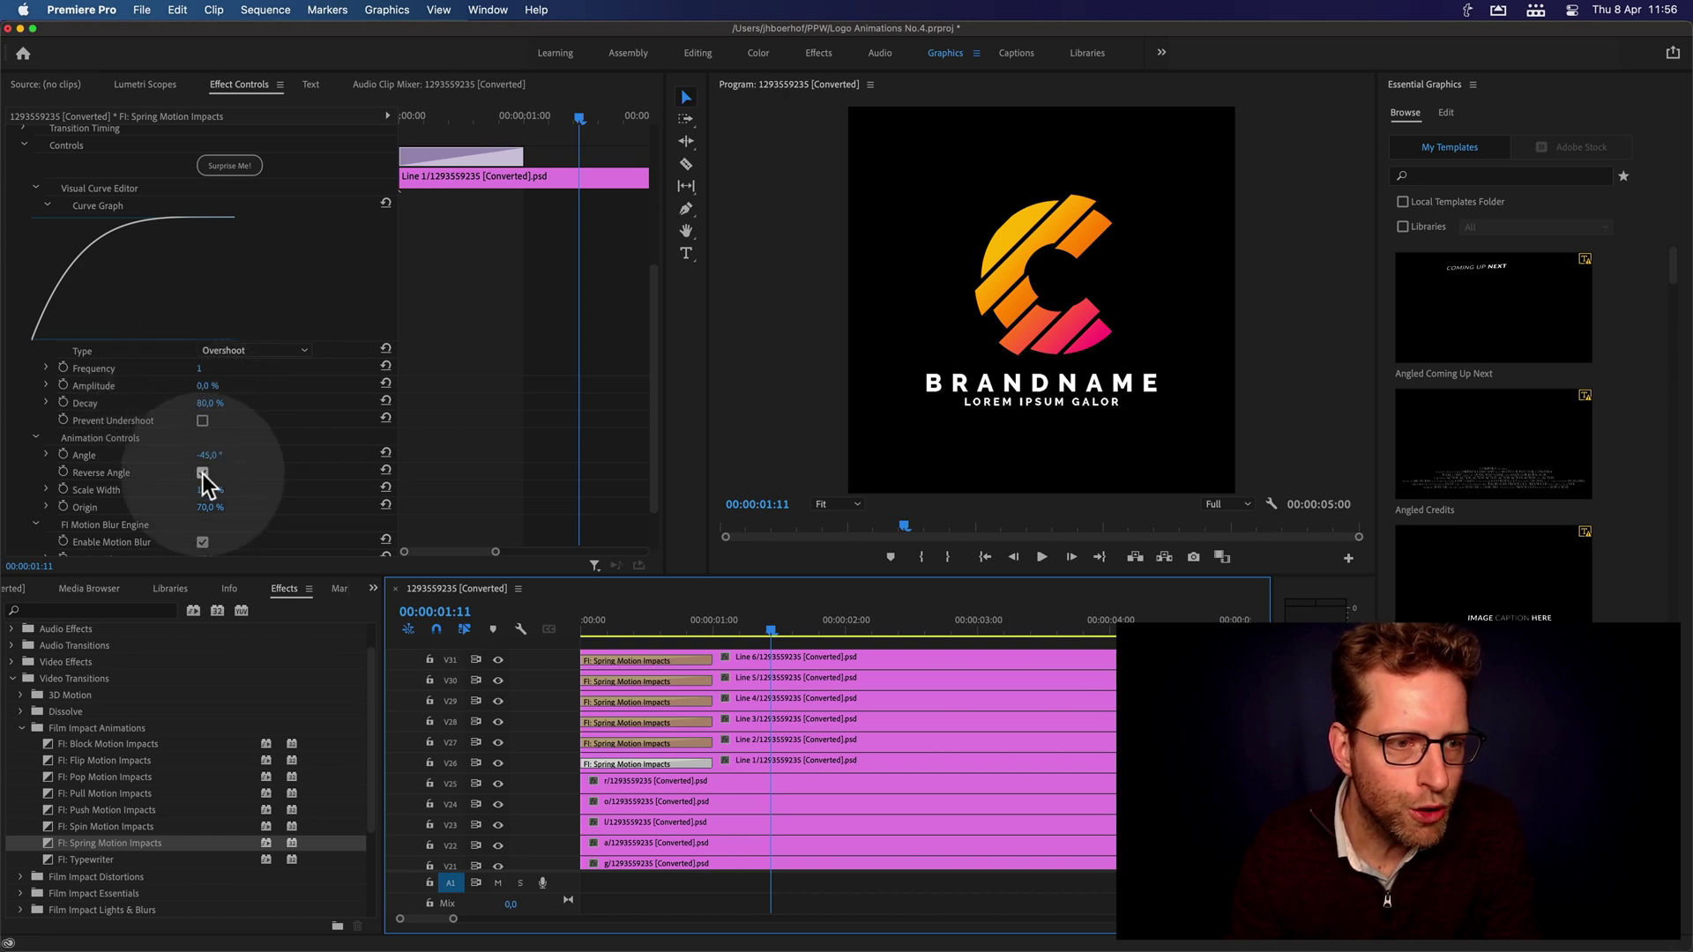
click(649, 743)
scroll(504, 373, down, 5)
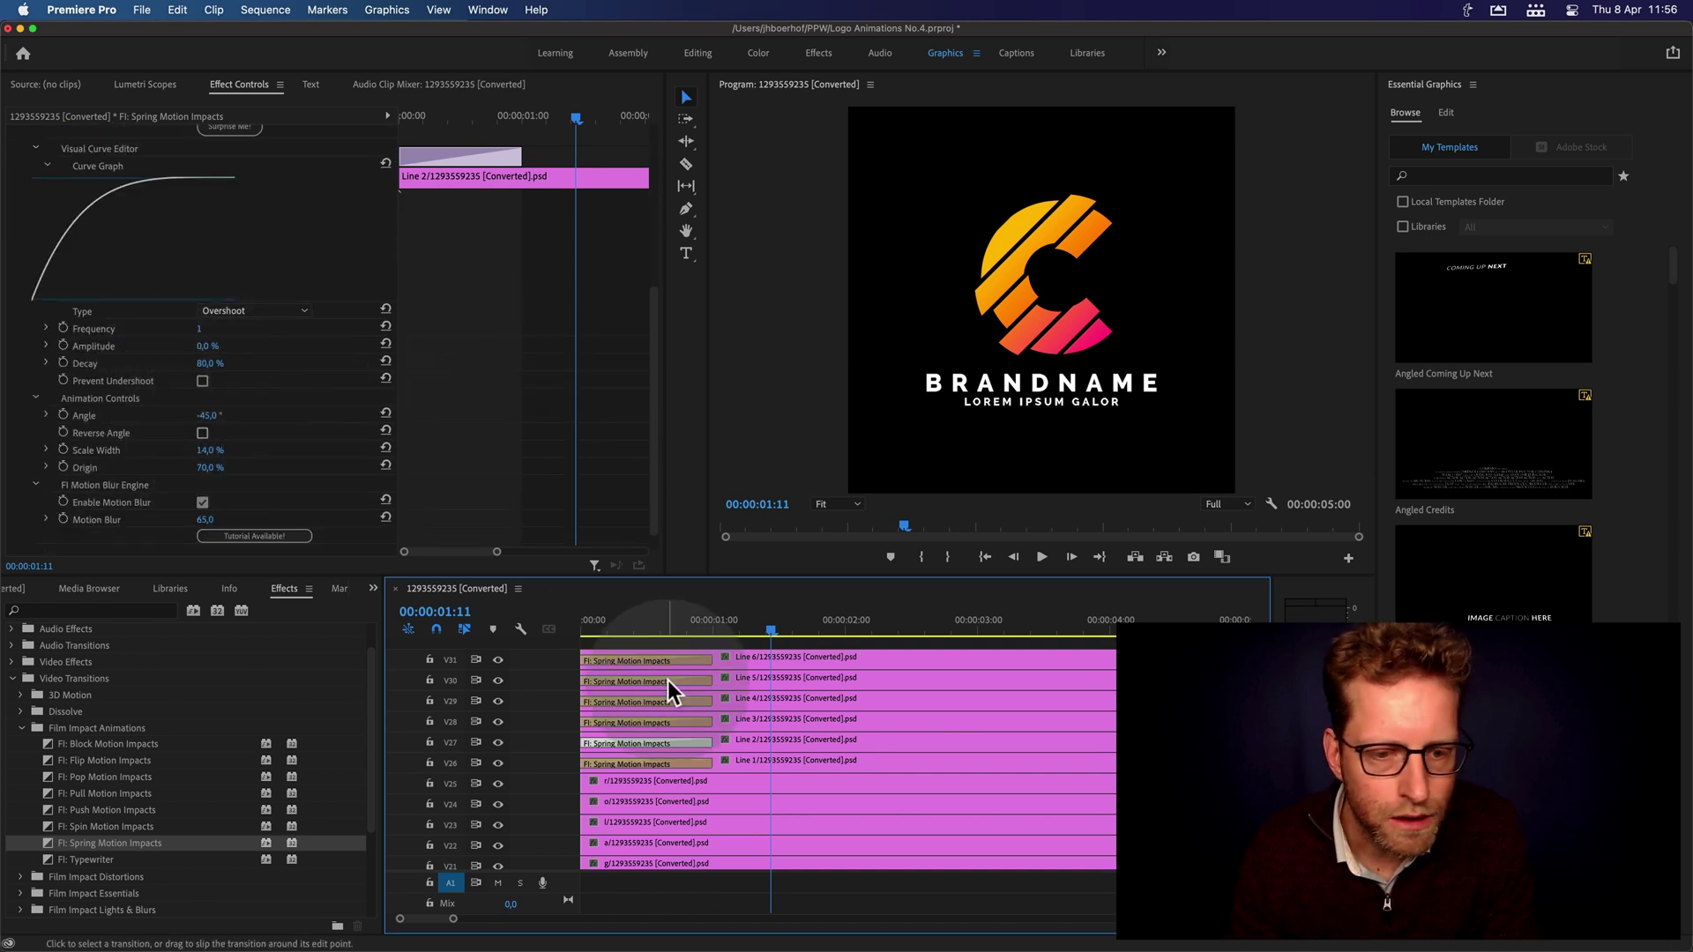
click(656, 725)
scroll(252, 509, down, 5)
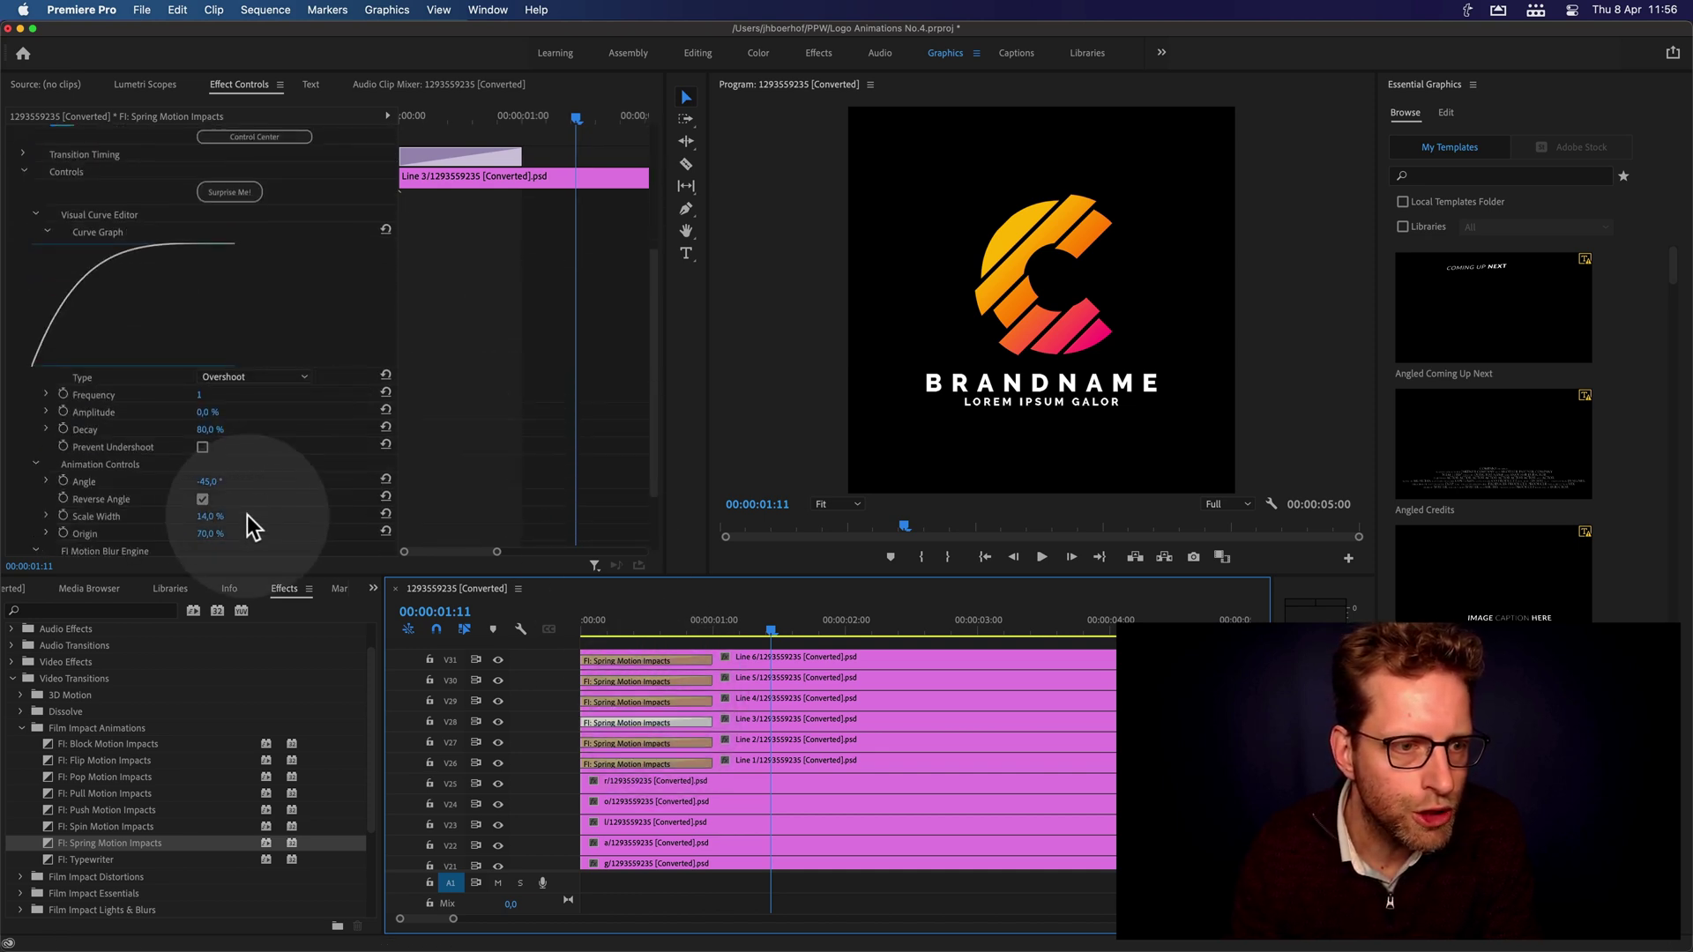
click(622, 703)
scroll(476, 445, down, 6)
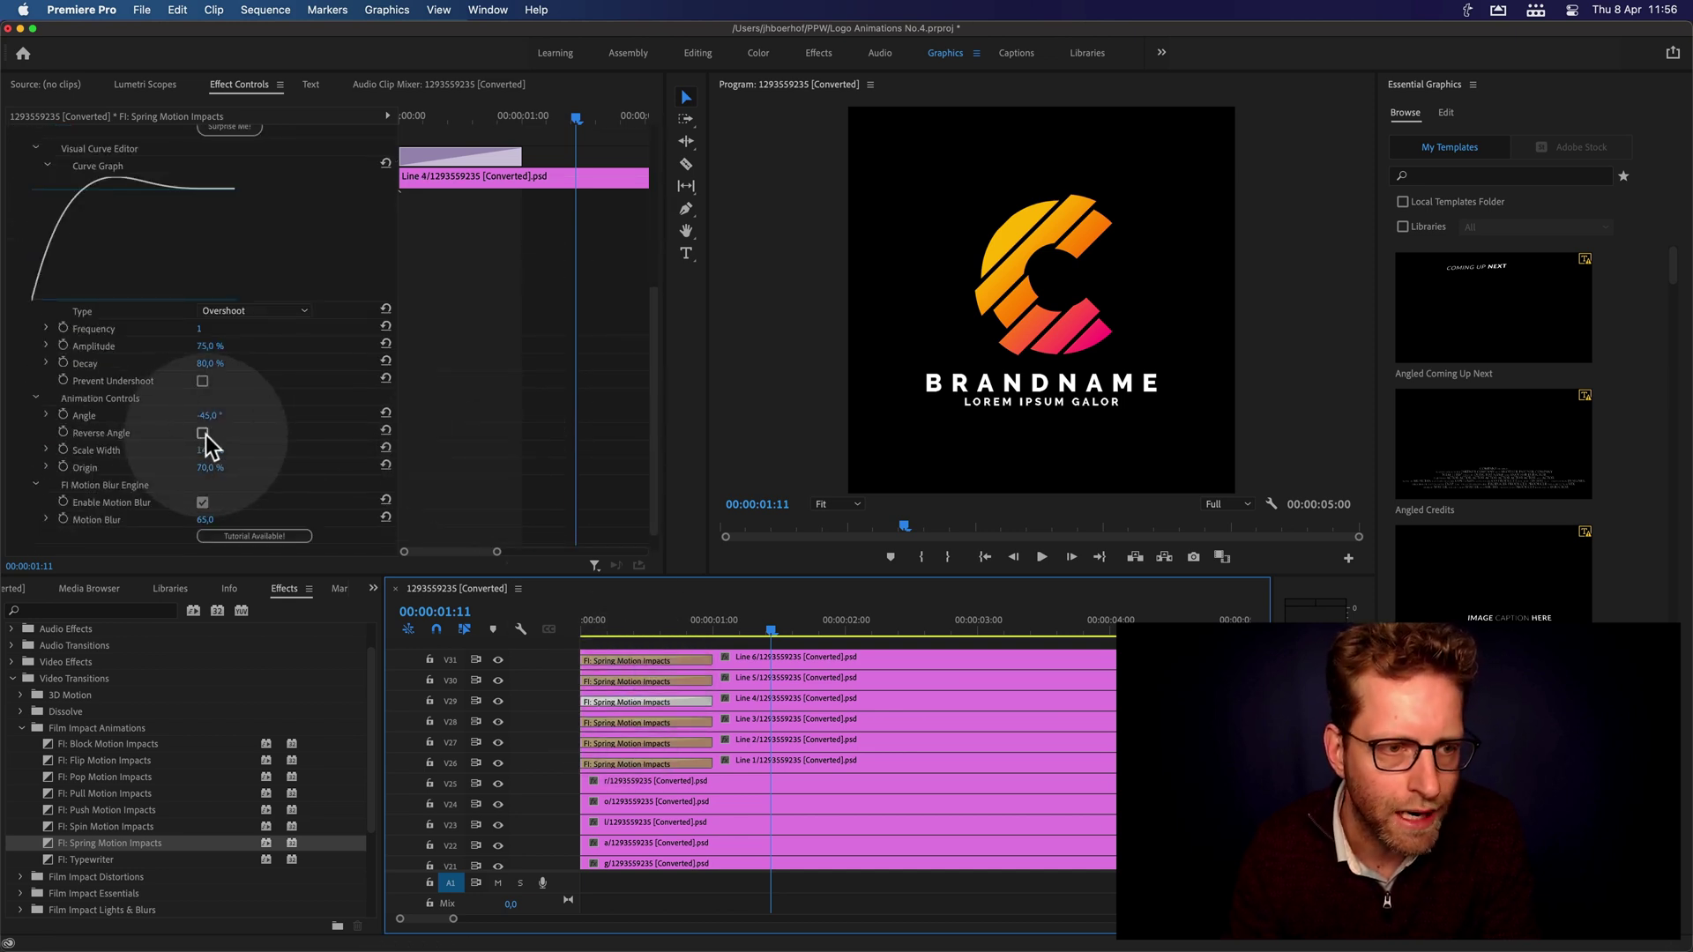
click(642, 679)
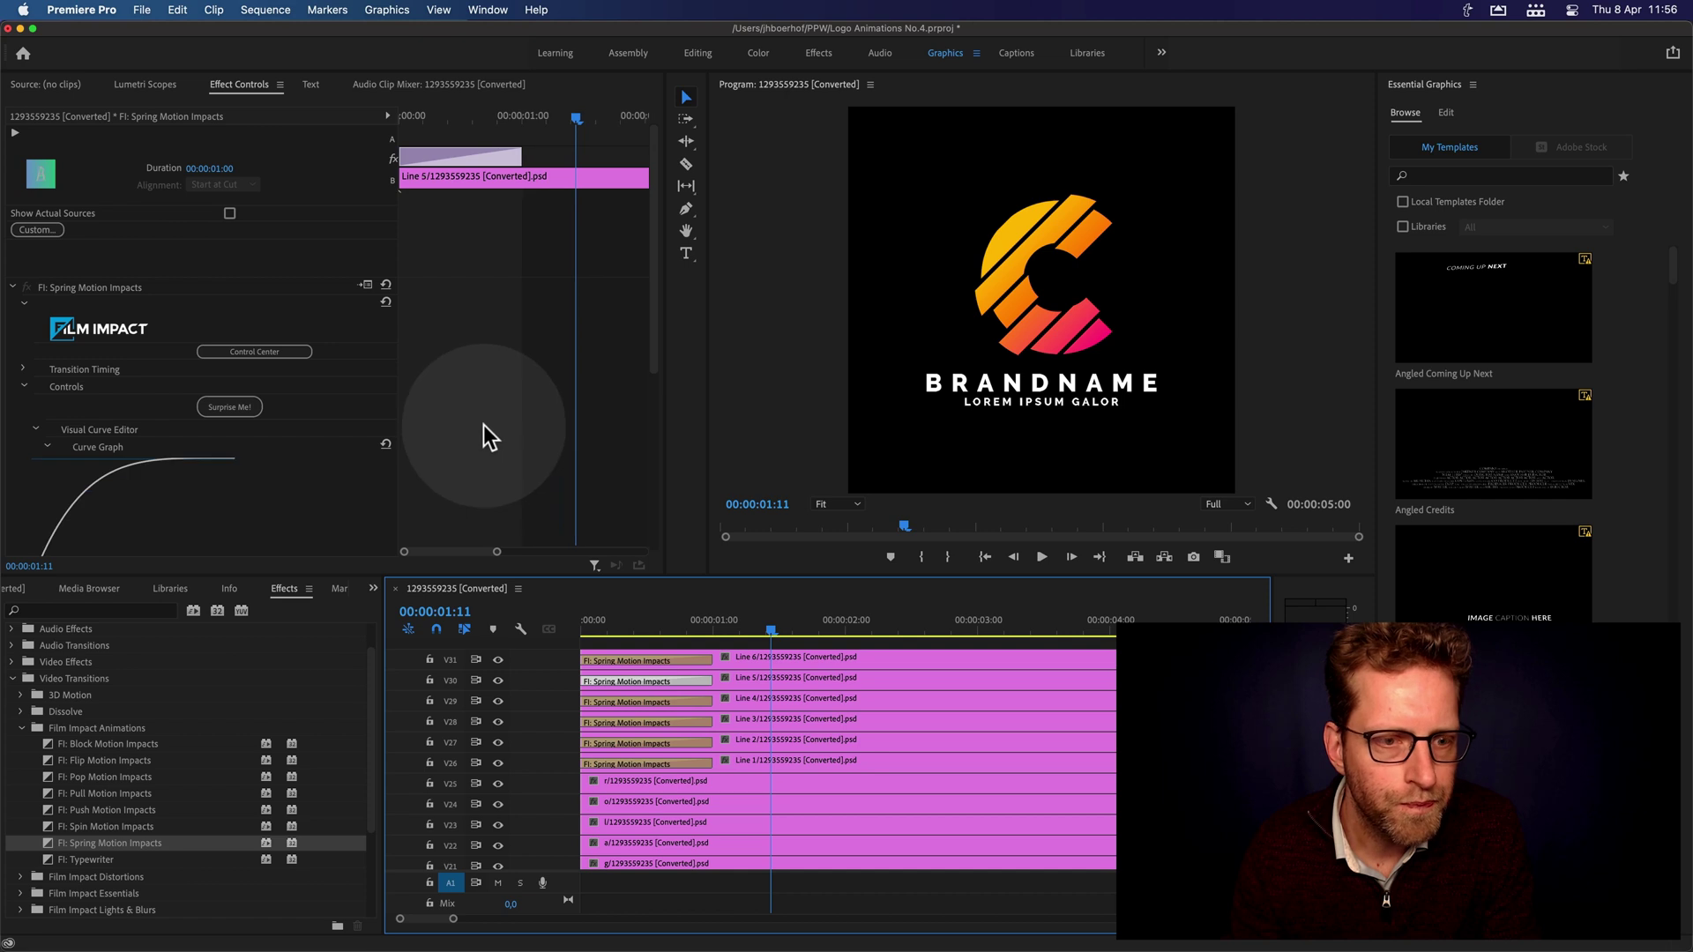
scroll(483, 426, down, 5)
click(203, 409)
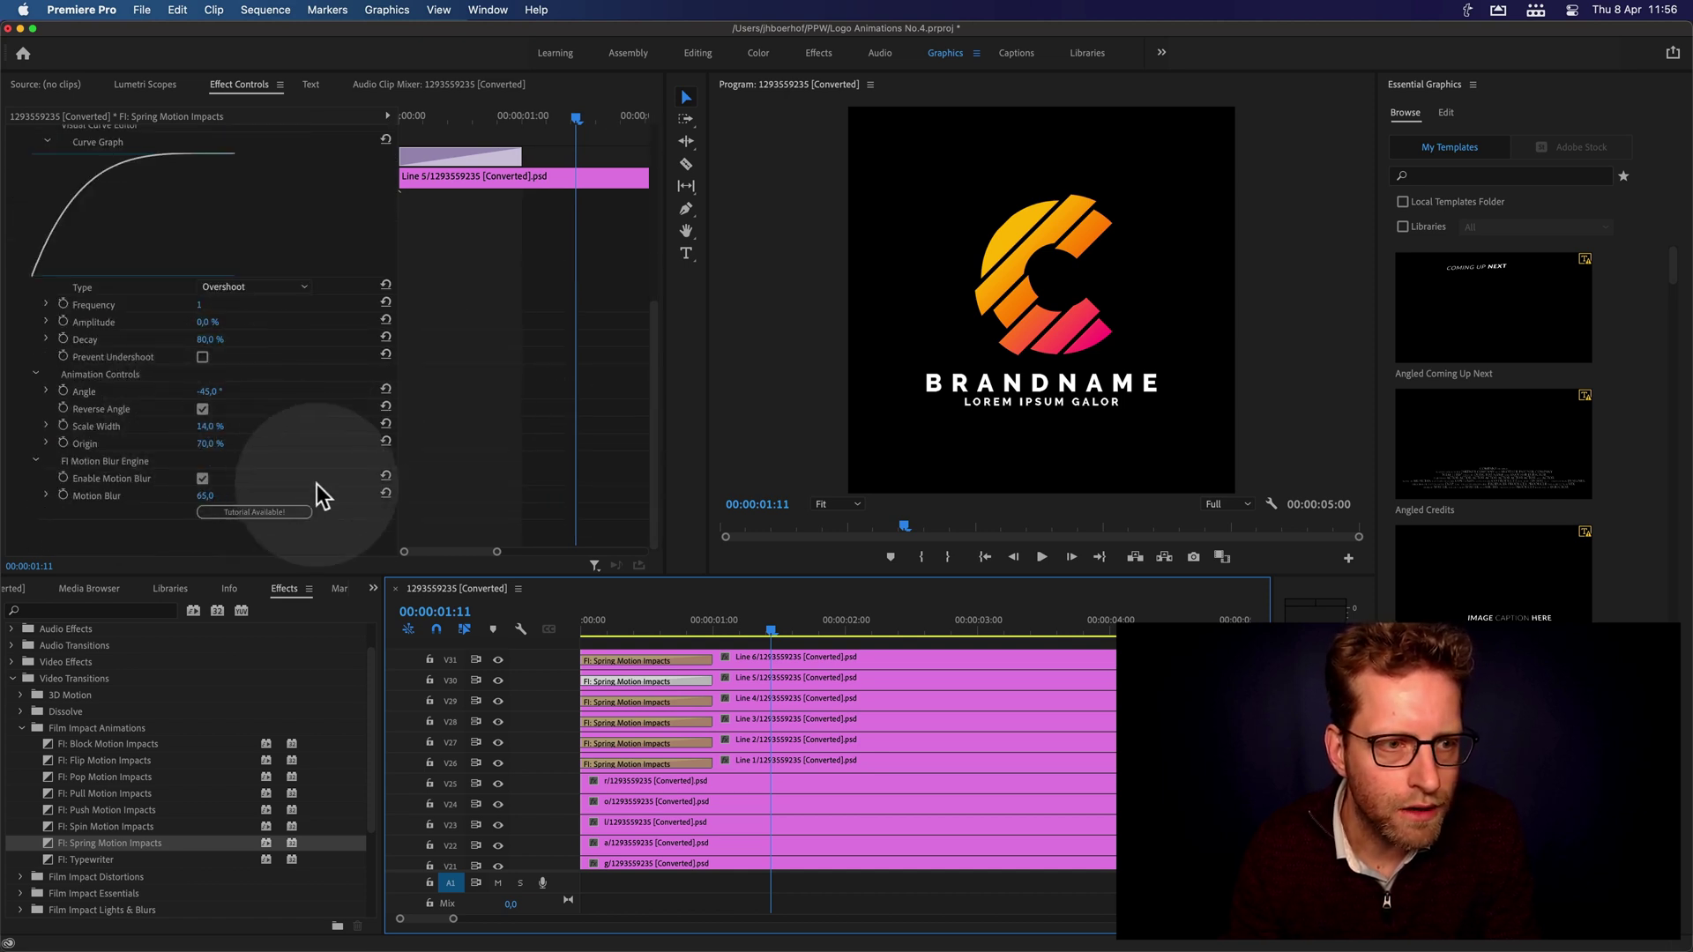
click(667, 658)
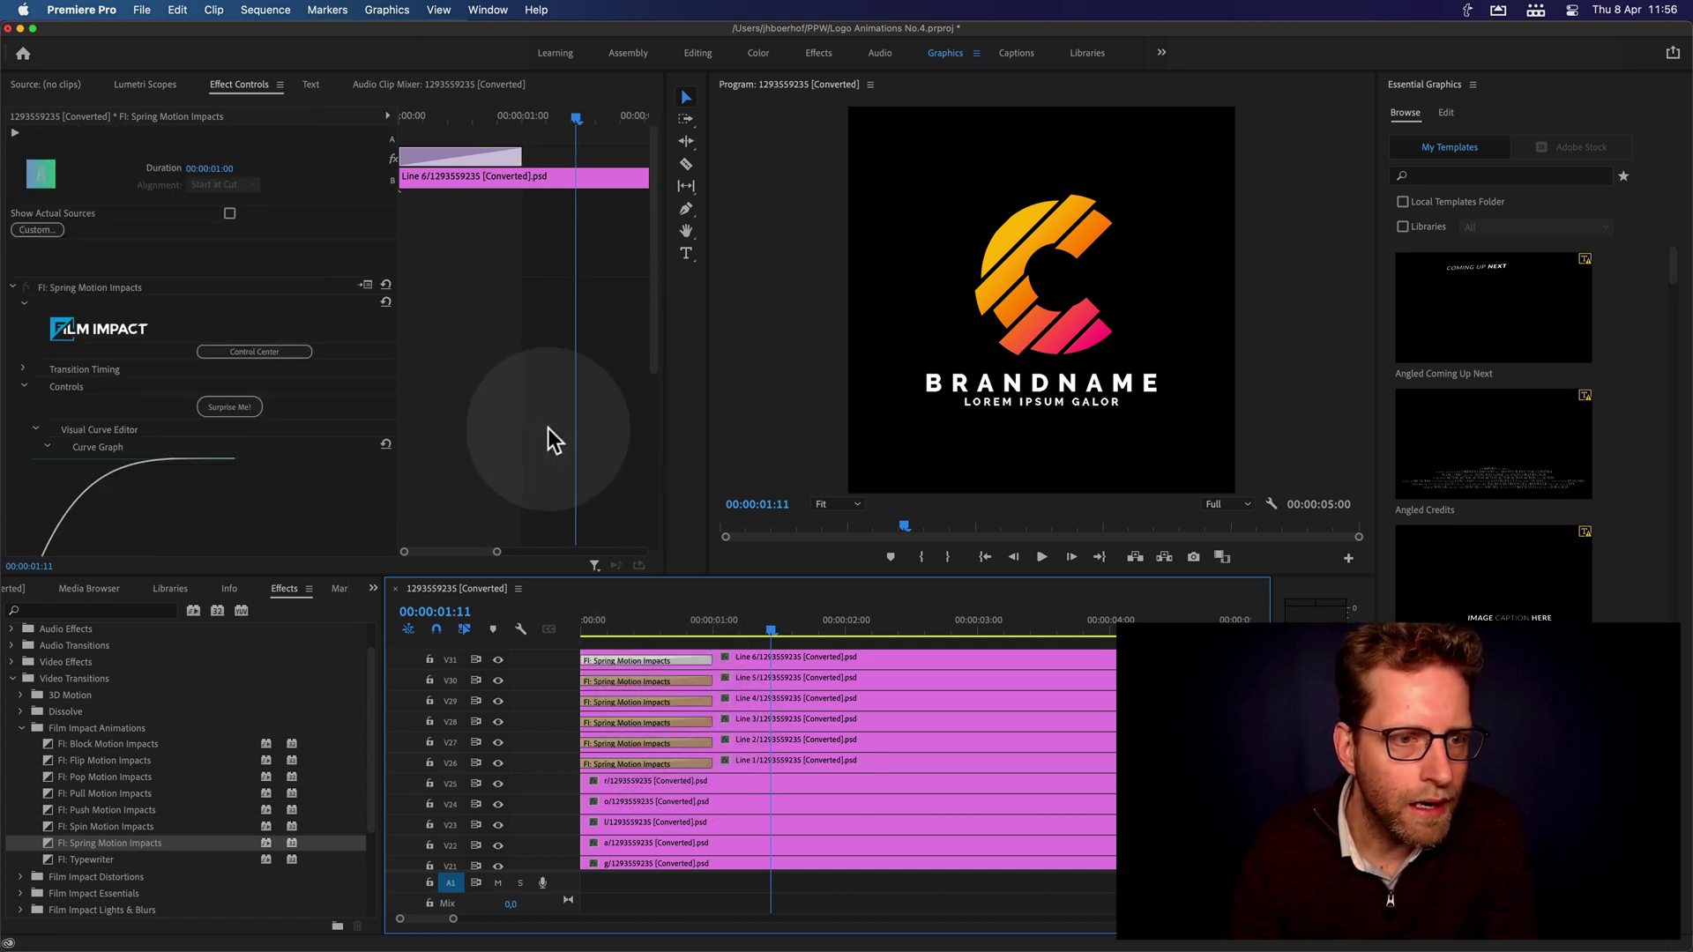
scroll(494, 414, down, 5)
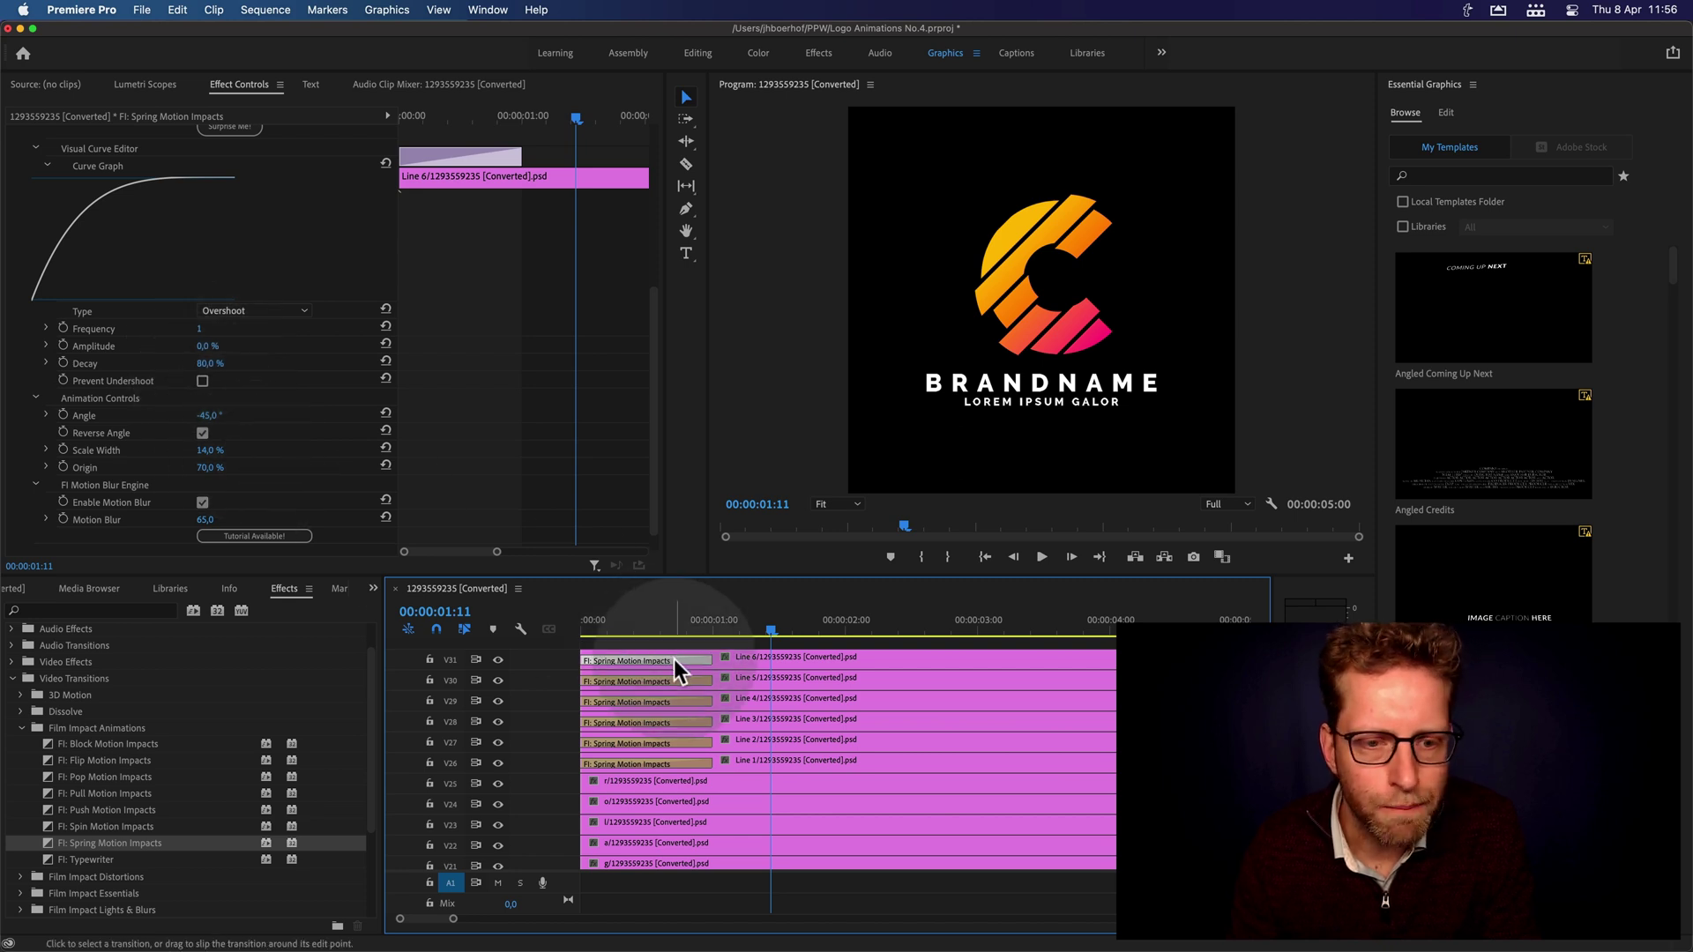
Play the animation from the sequence start to review the line transitions without the bounce
drag(638, 628, 566, 626)
key(space)
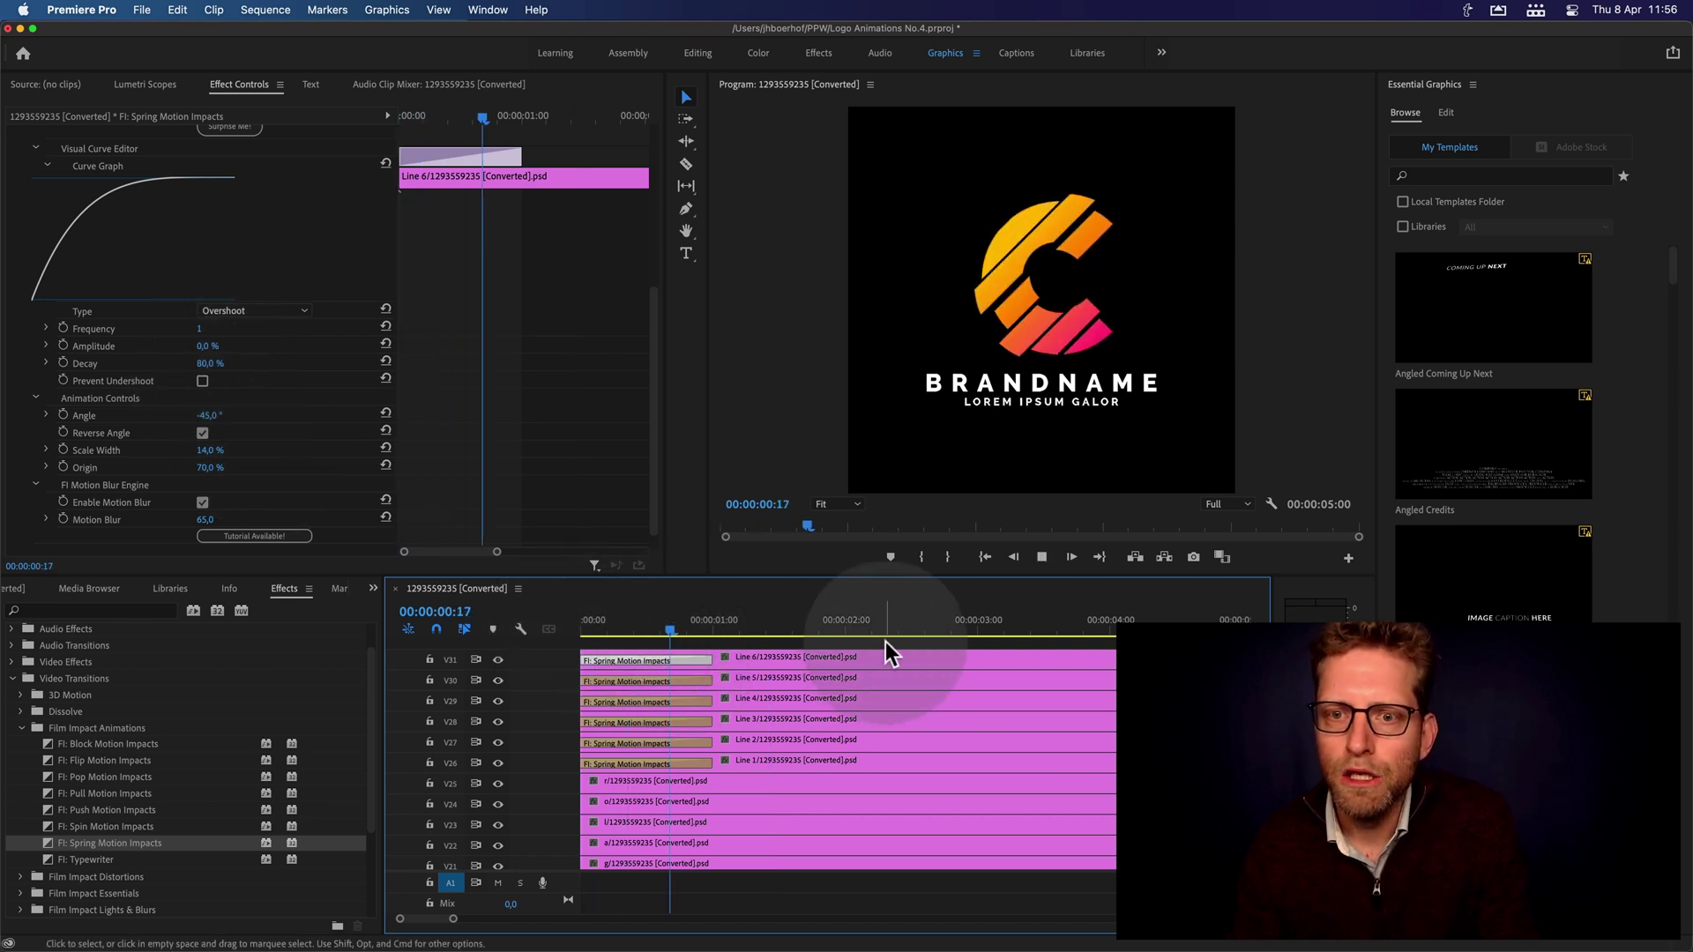
key(space)
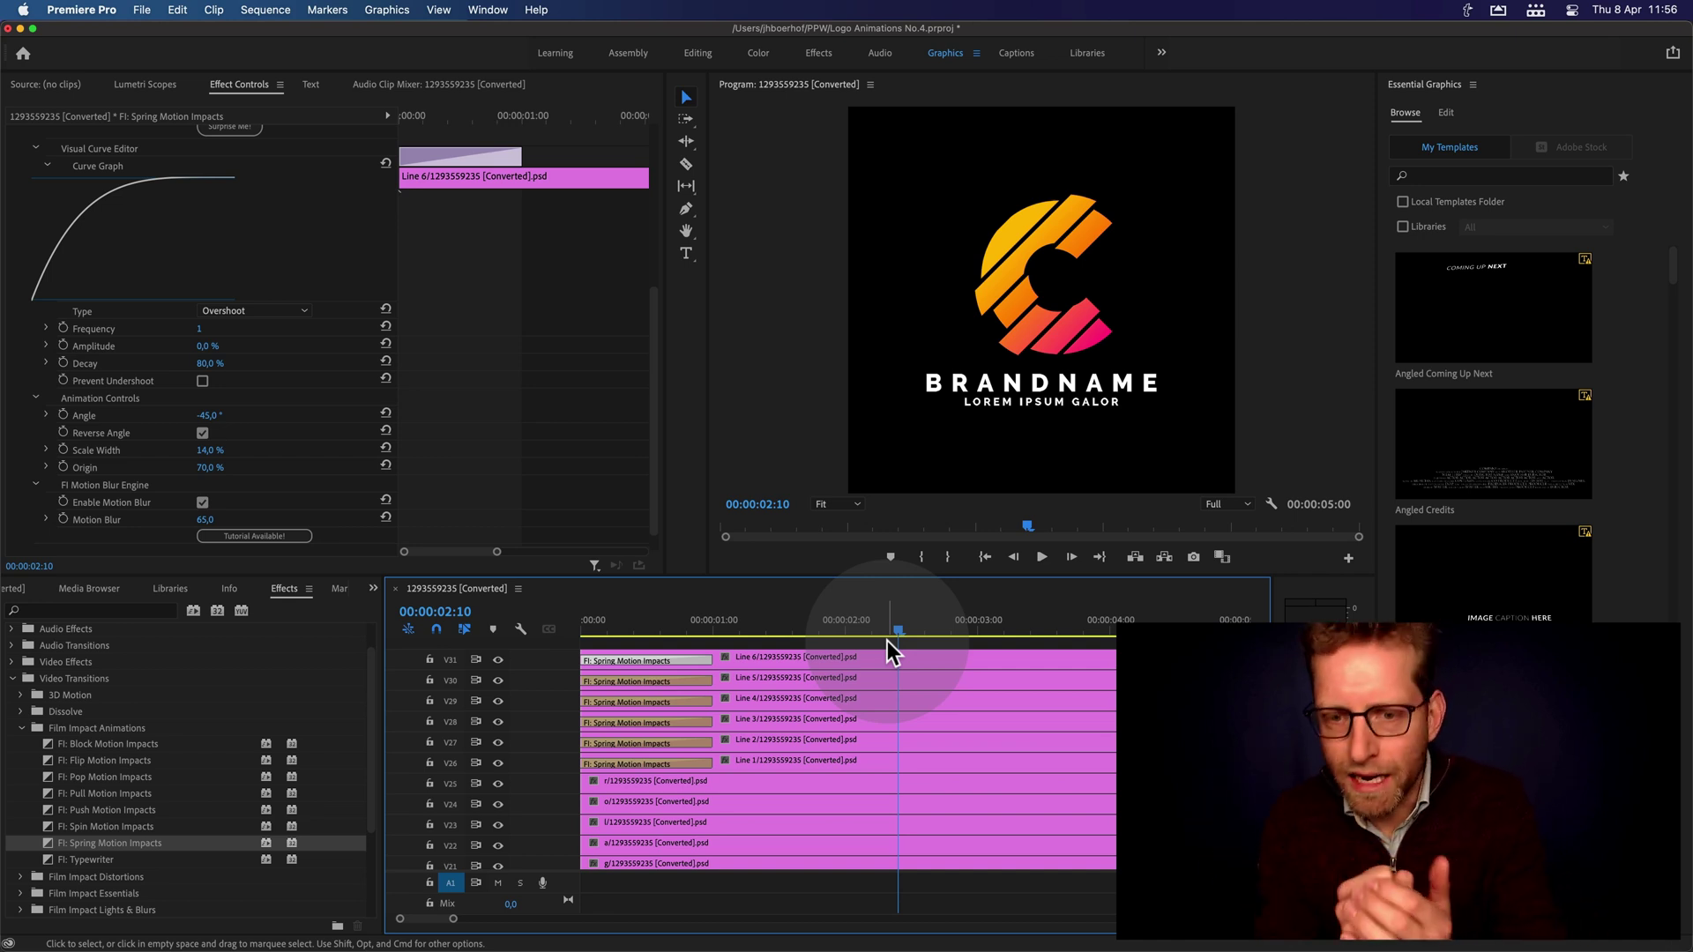
Select the Line 2 to Line 6 clips in the timeline and move them one frame later
click(1043, 699)
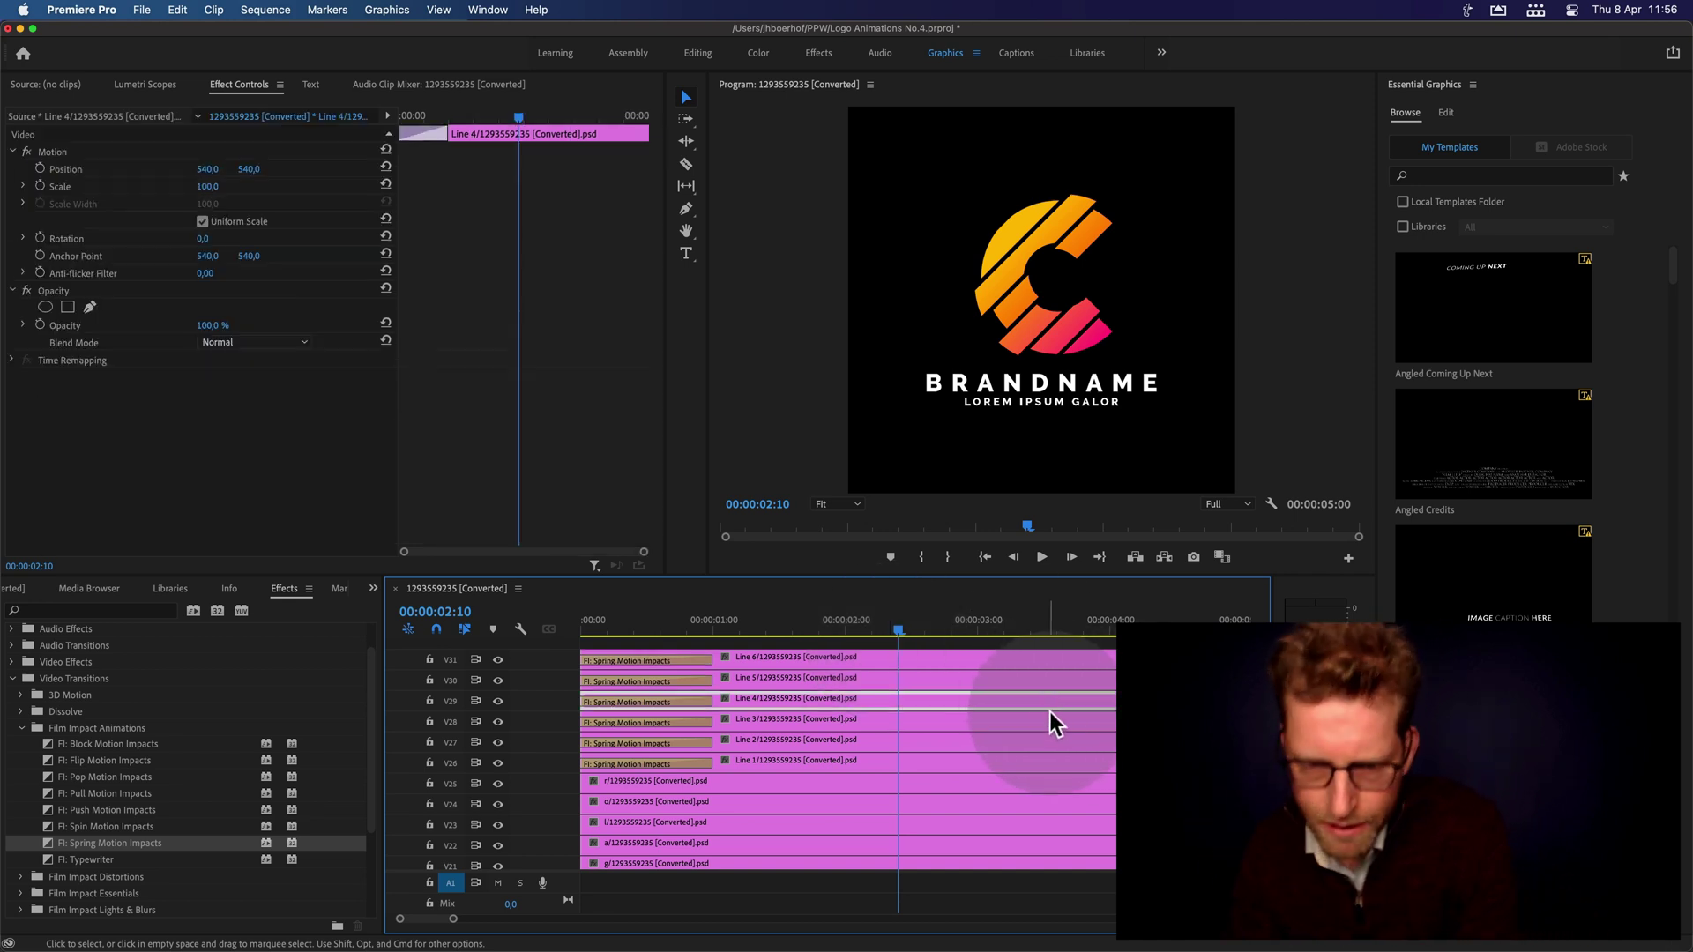
key(minus)
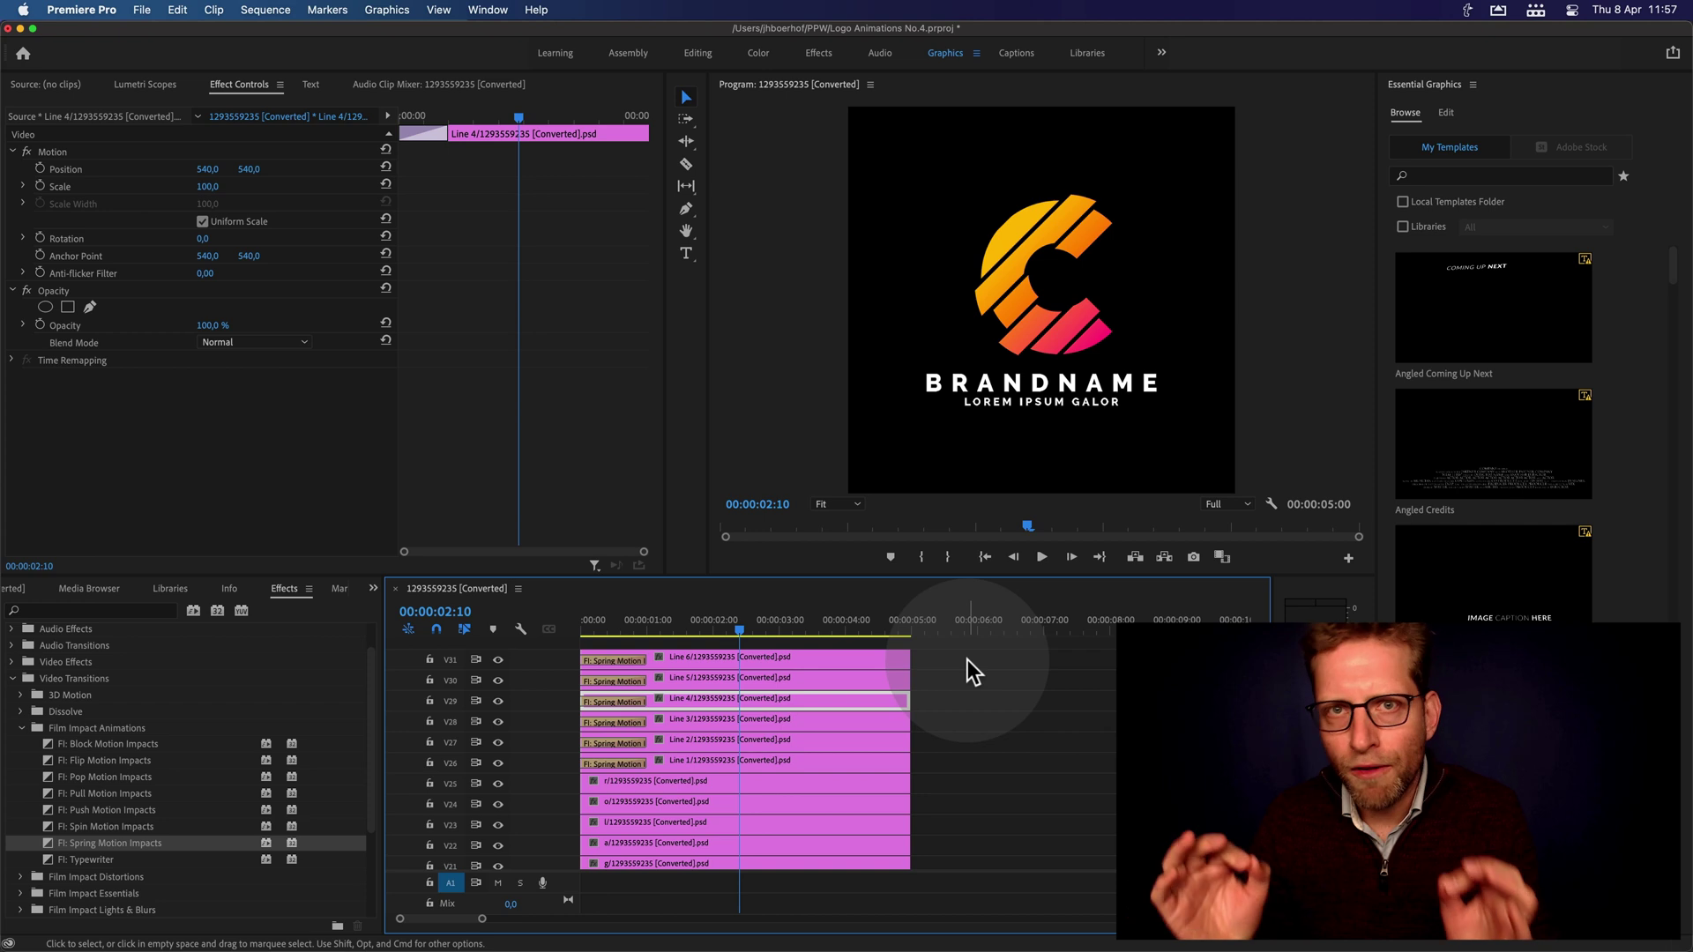
drag(949, 652, 751, 745)
text(+1)
key(Return)
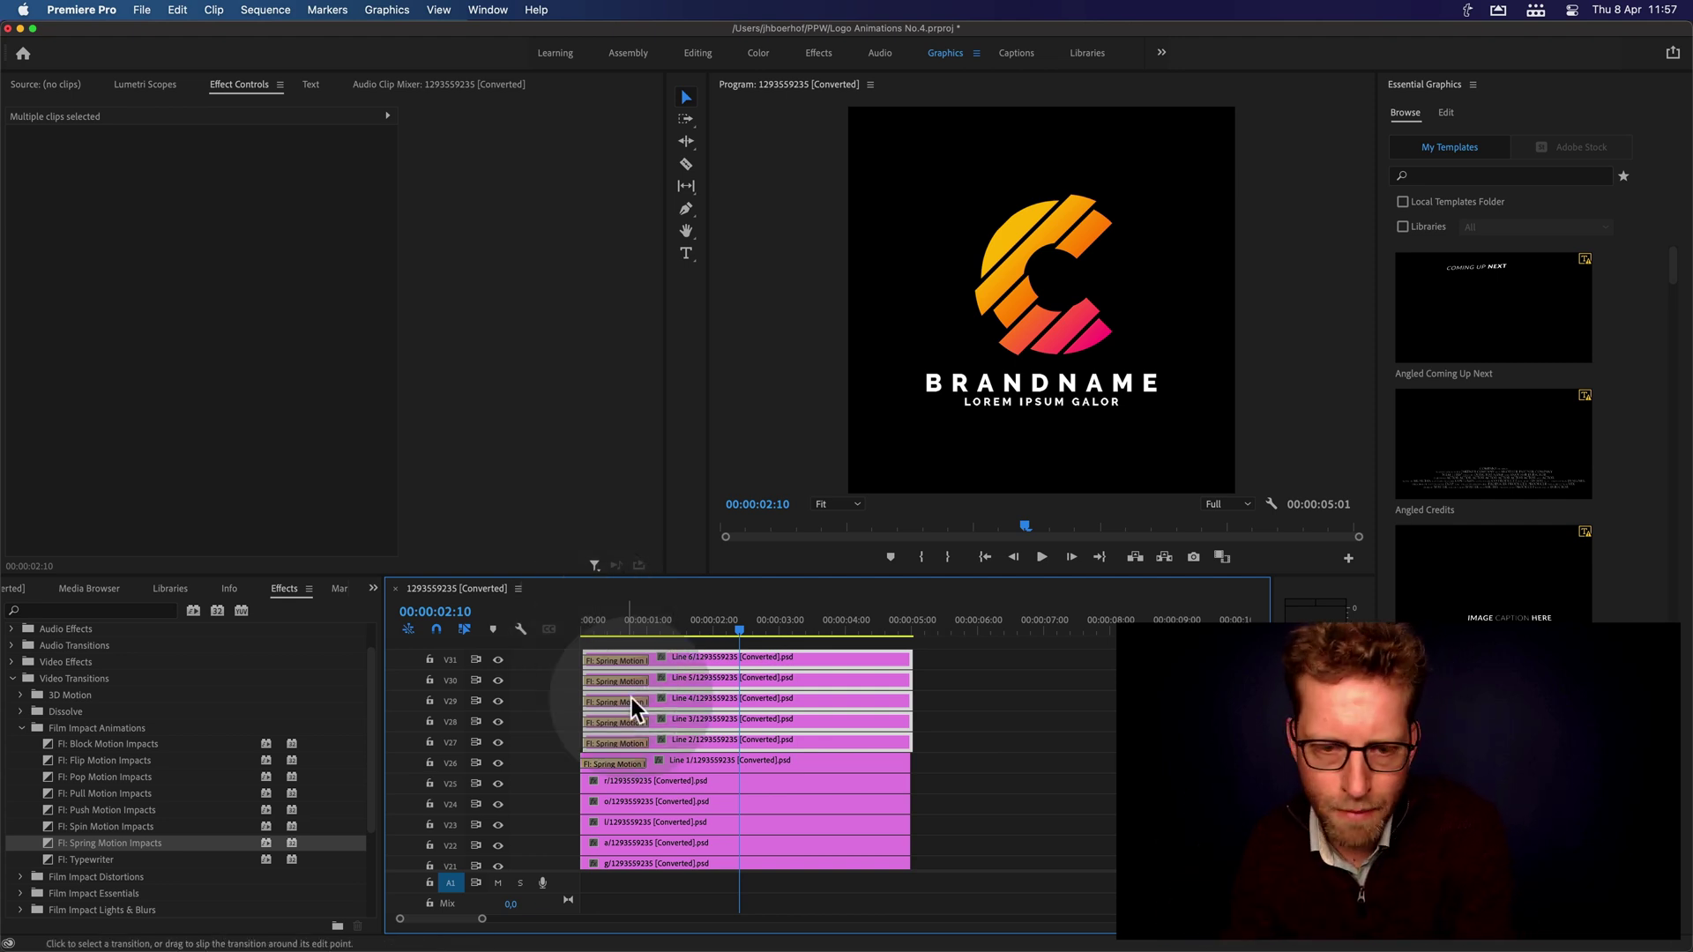
Stagger the upper line clips by moving Lines 4 to 6, Lines 5 and 6, and finally Line 6 alone one more frame later each time
shift+click(755, 716)
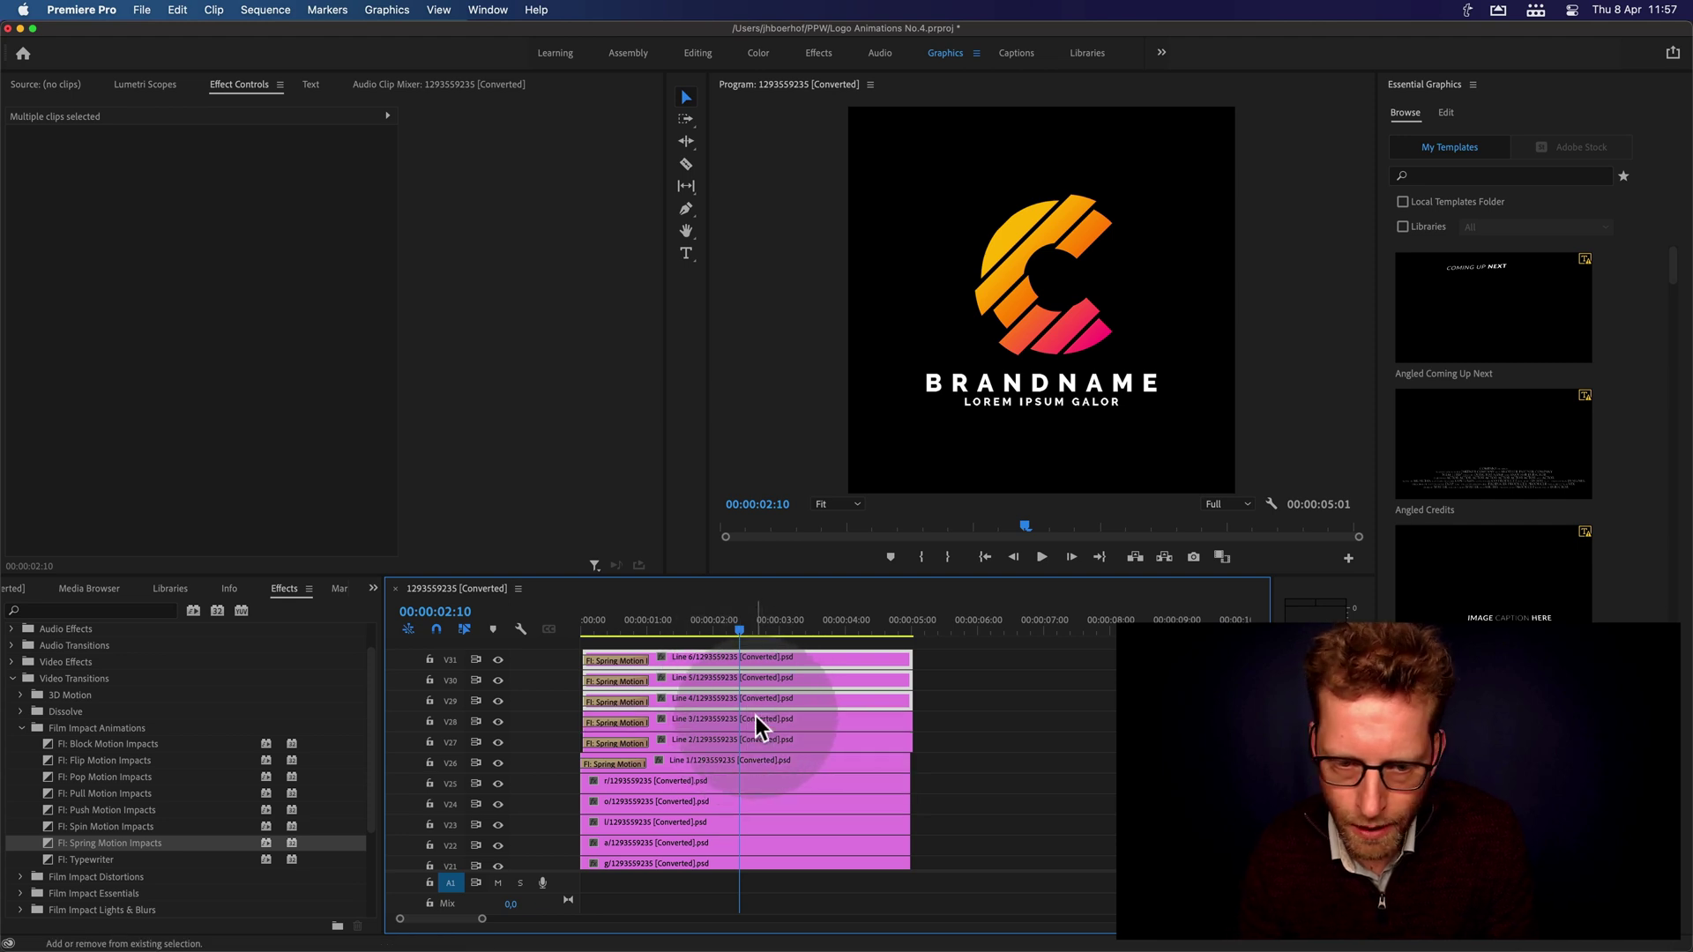
key(super+Right)
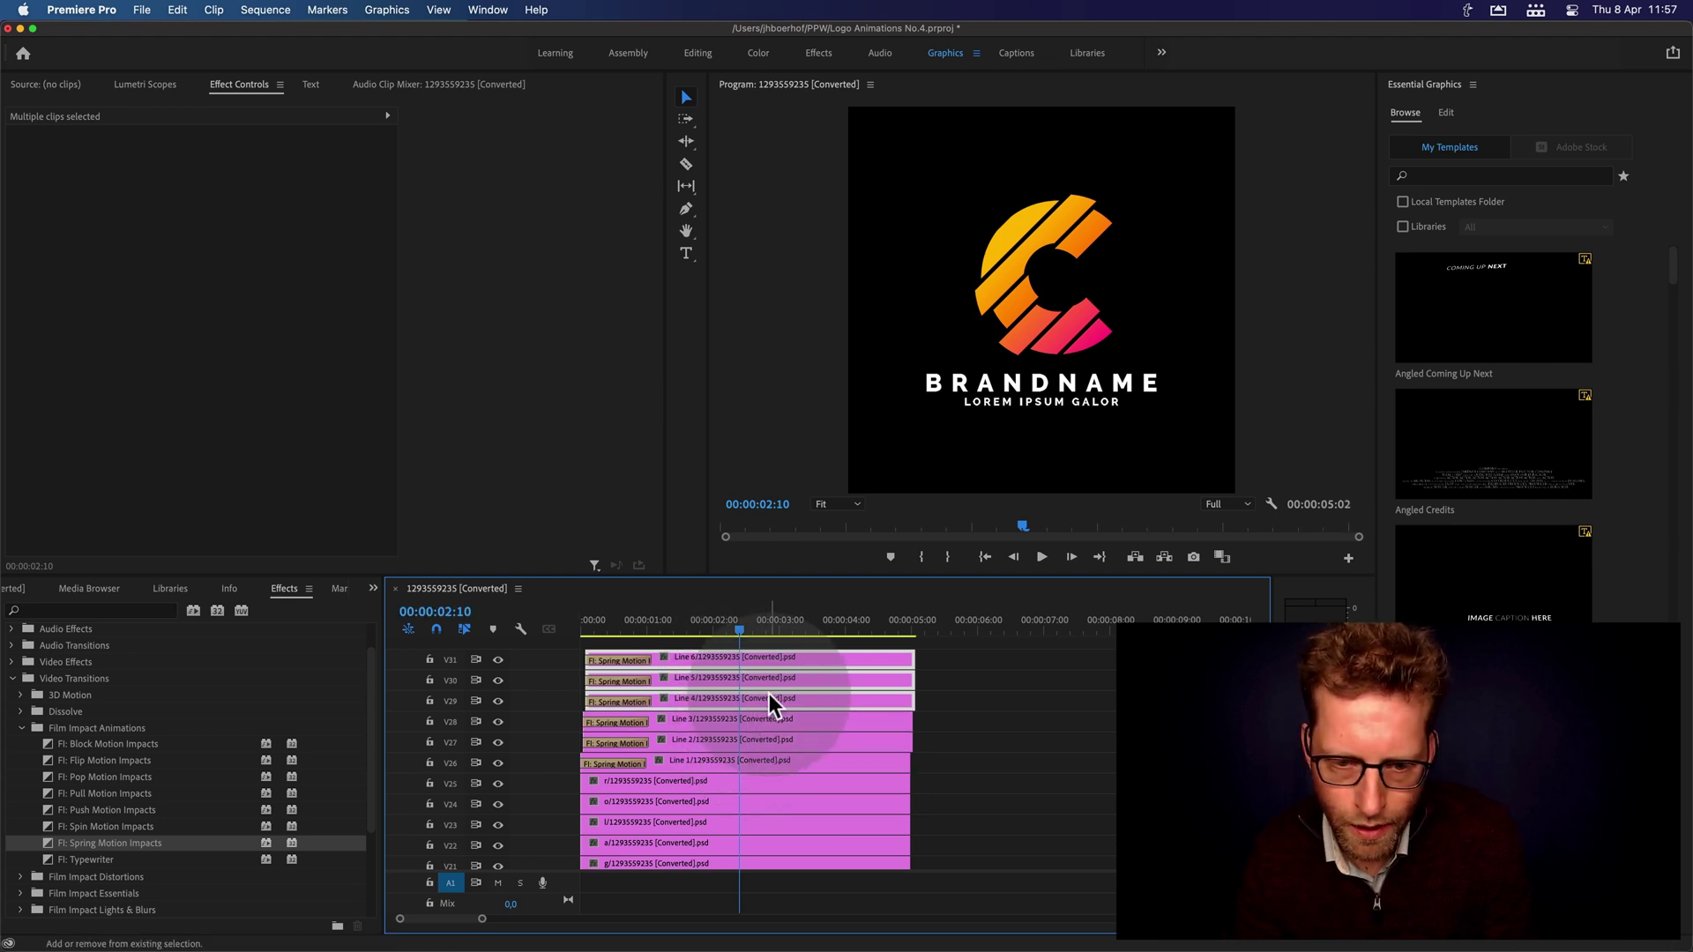
shift+click(769, 695)
key(super+Right)
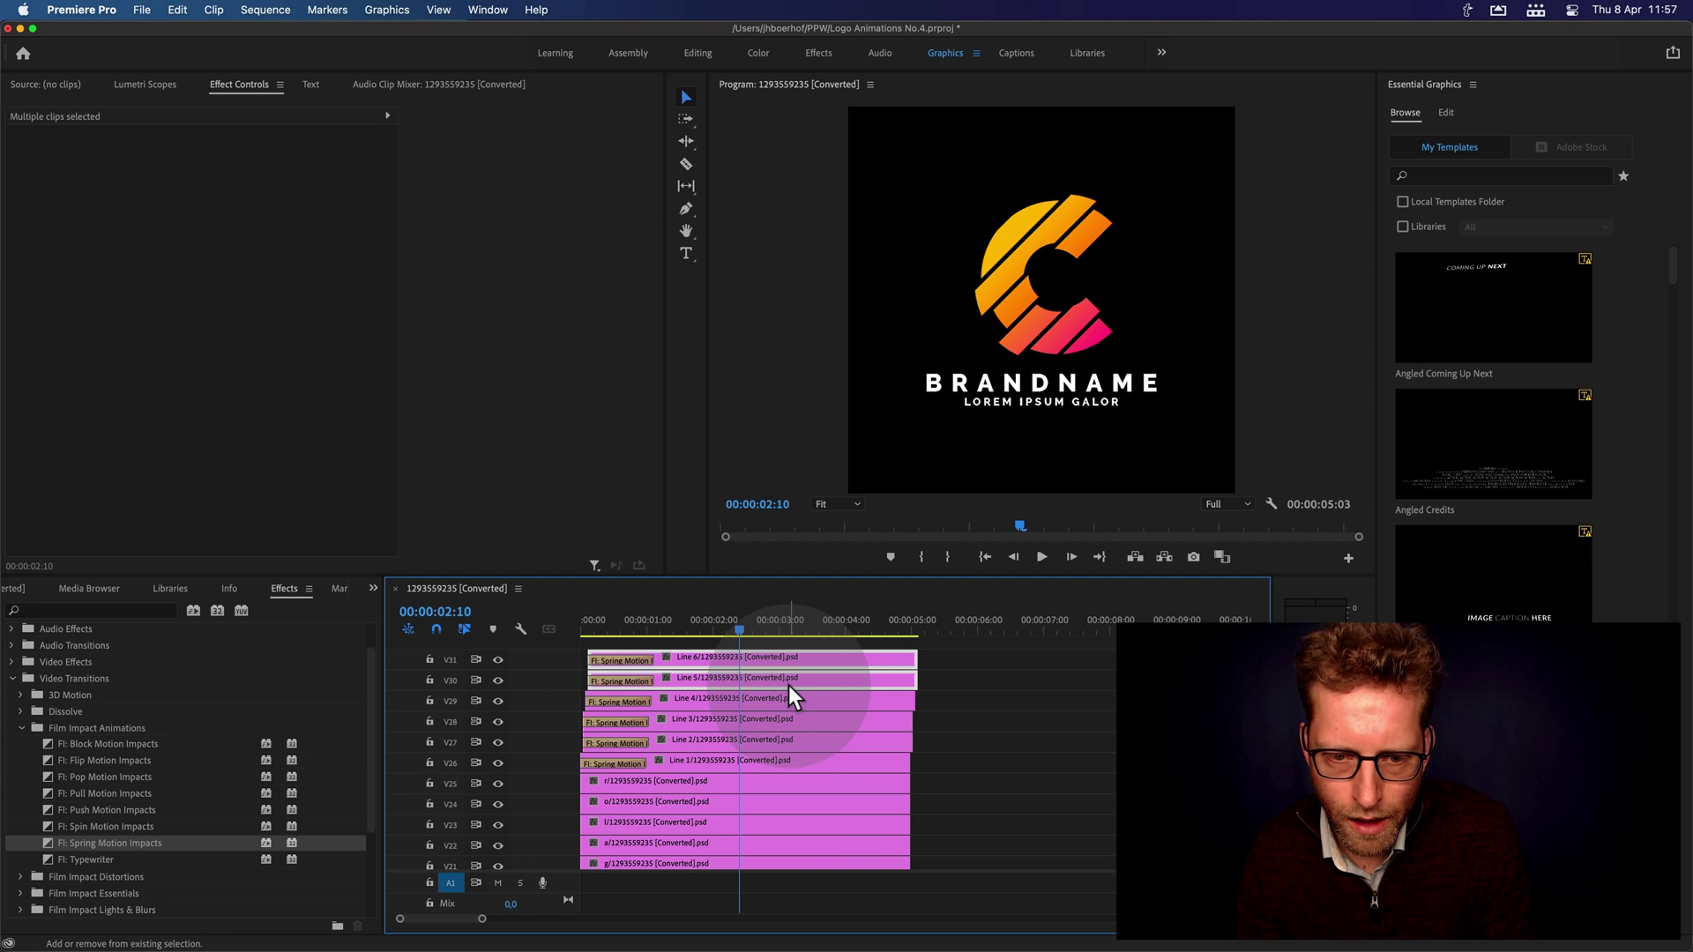
shift+click(788, 685)
key(super+Right)
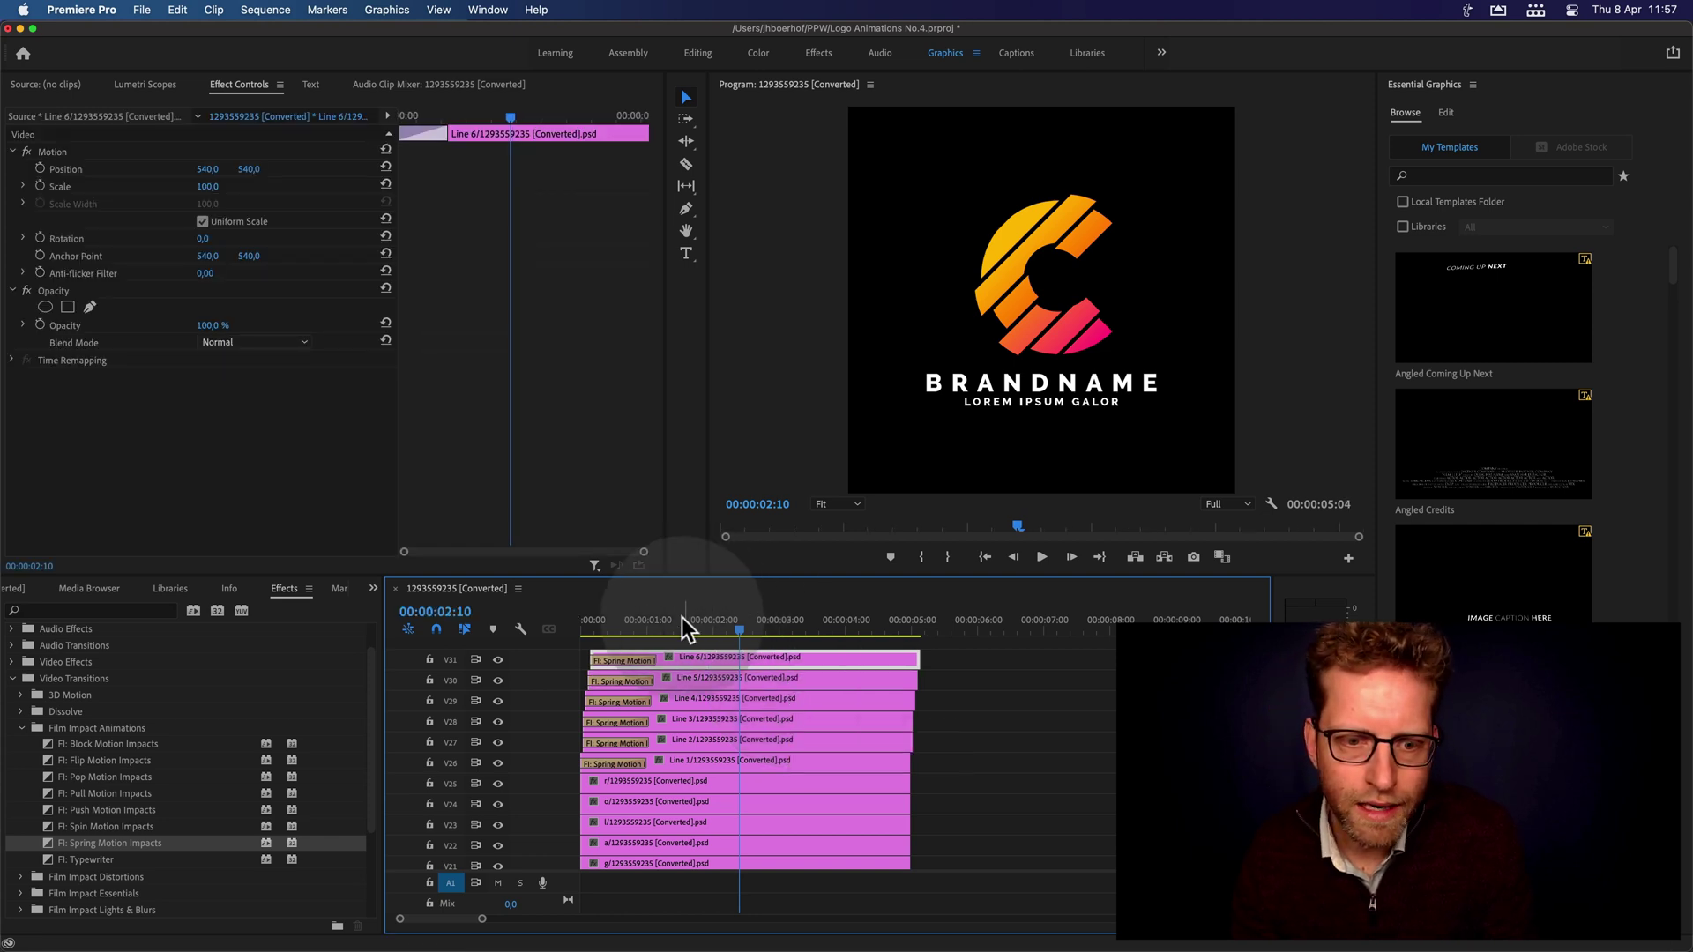
Play the animation twice from the sequence start to review the staggered line entrances
drag(684, 615, 541, 616)
key(space)
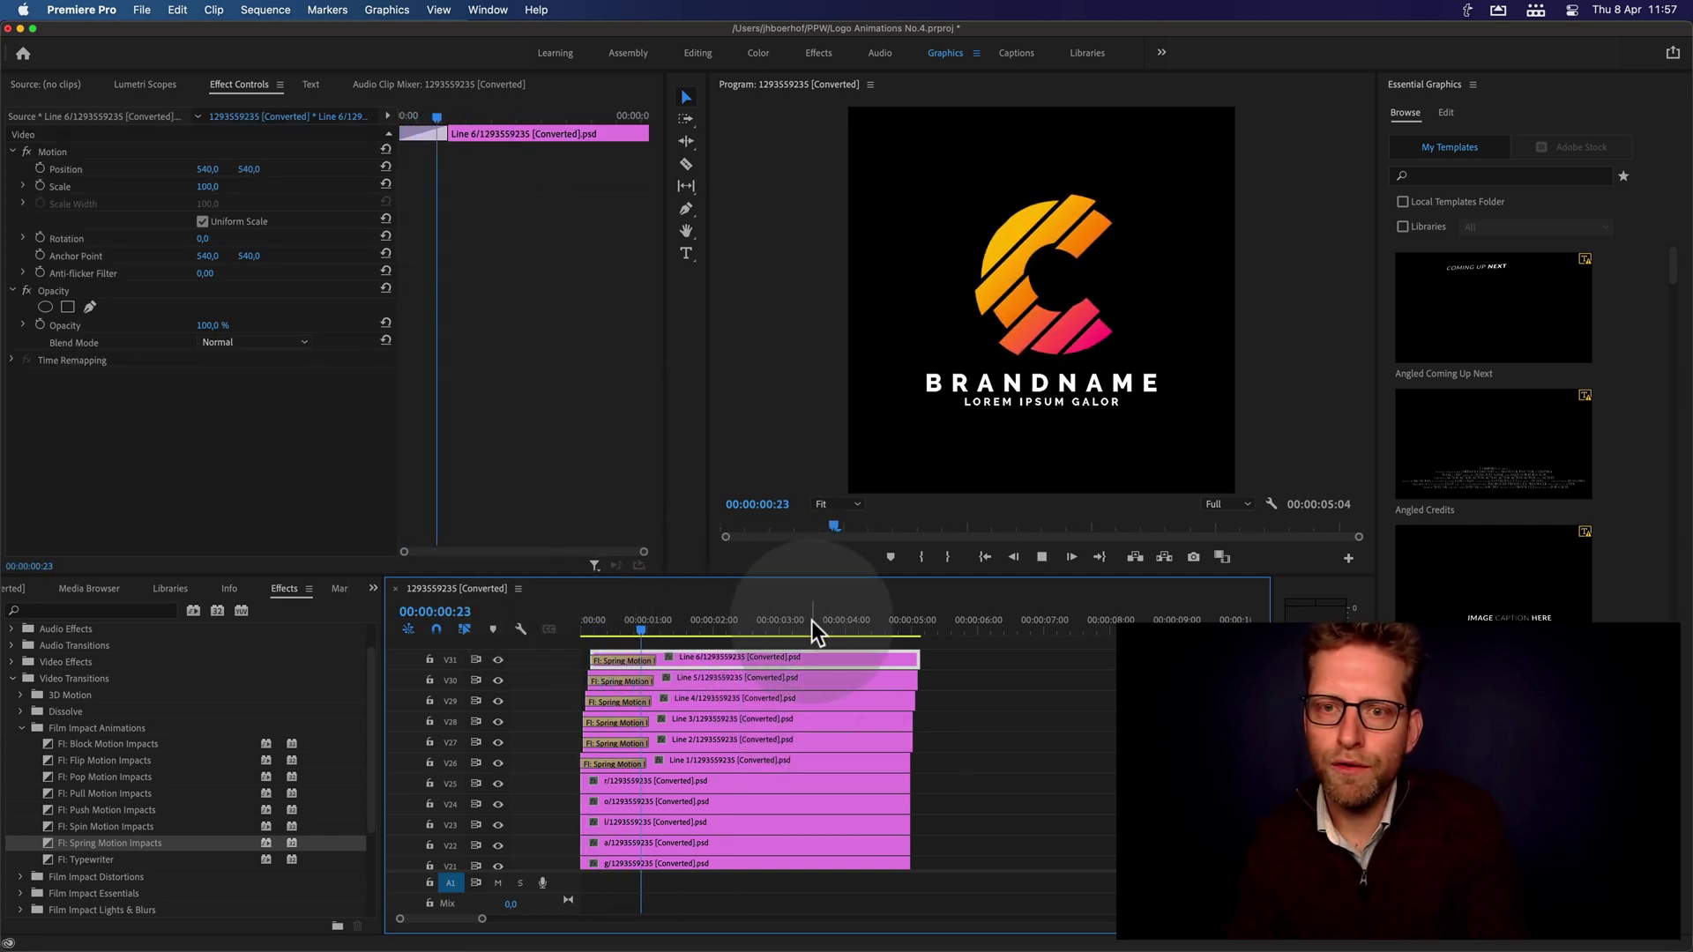
key(space)
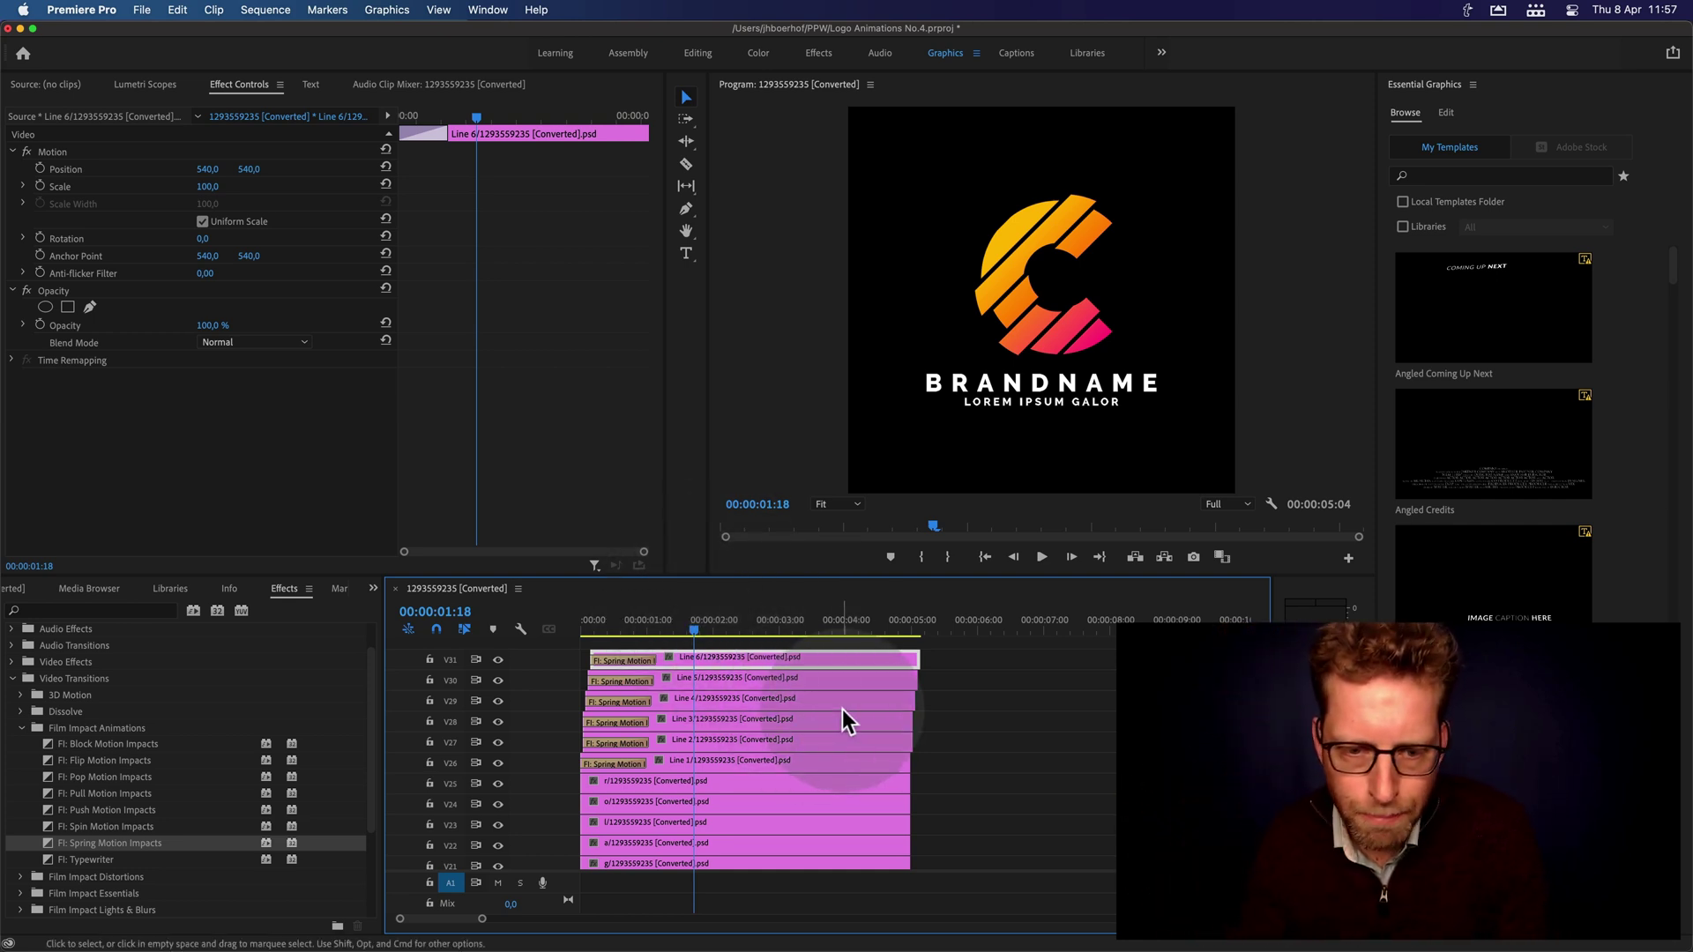
click(577, 618)
key(space)
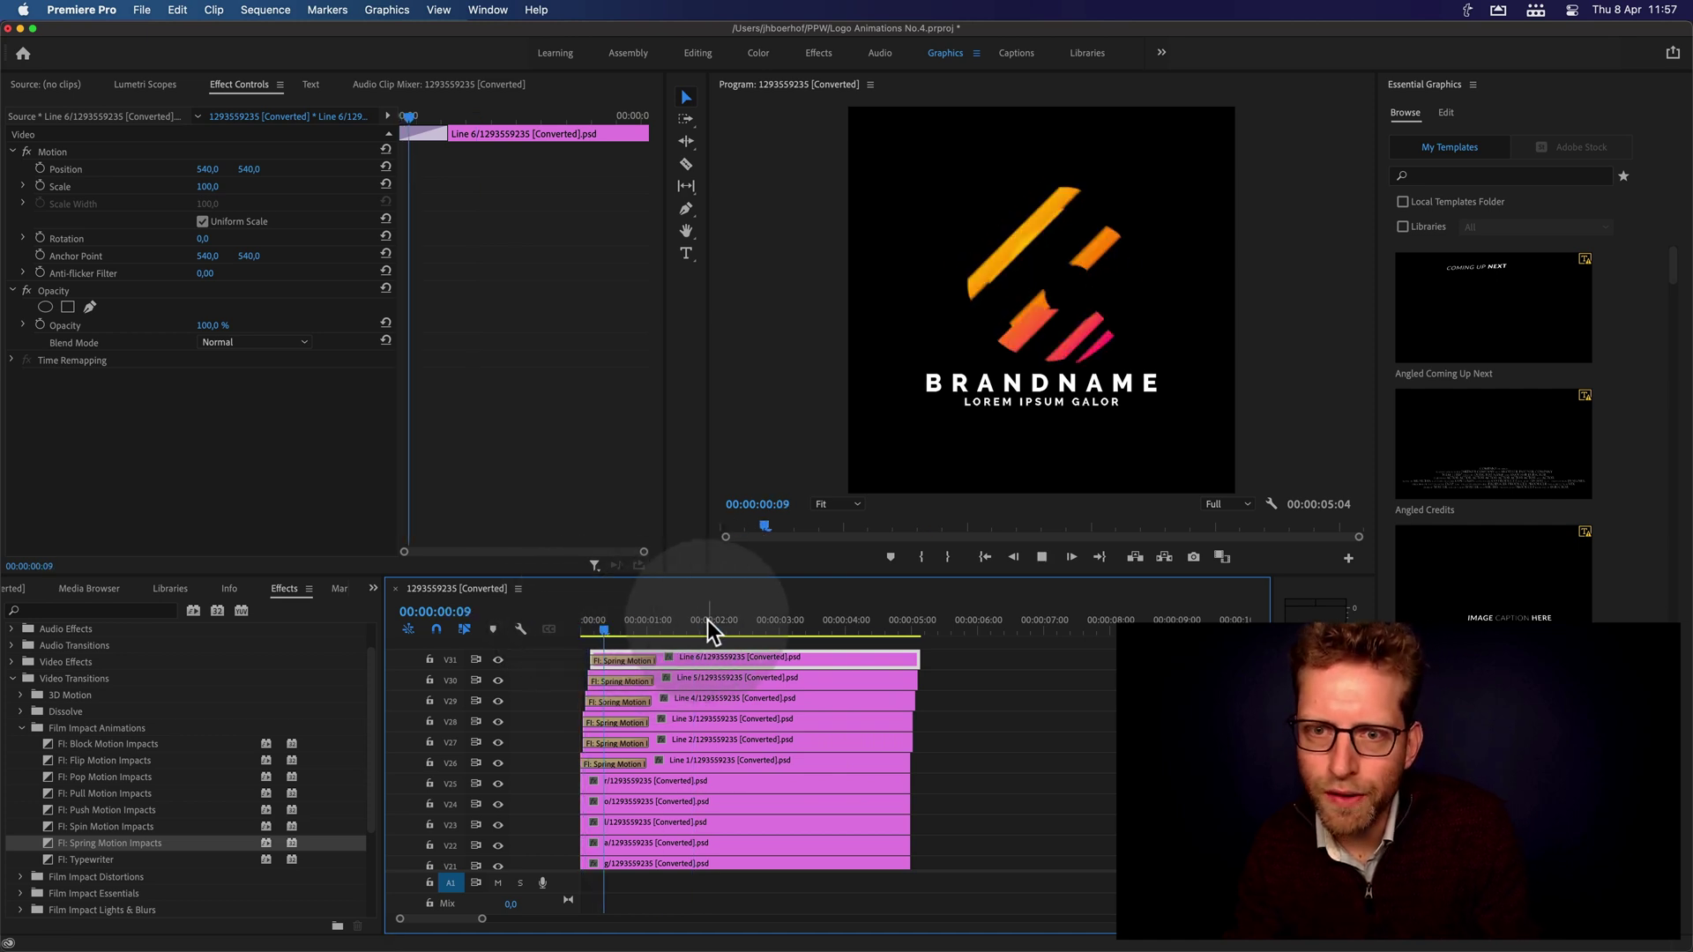
key(space)
Lengthen the Spring Motion transitions of all six lines, with Line 6's at 00:00:01:18 and Line 5's at 00:00:01:17
drag(652, 663, 699, 666)
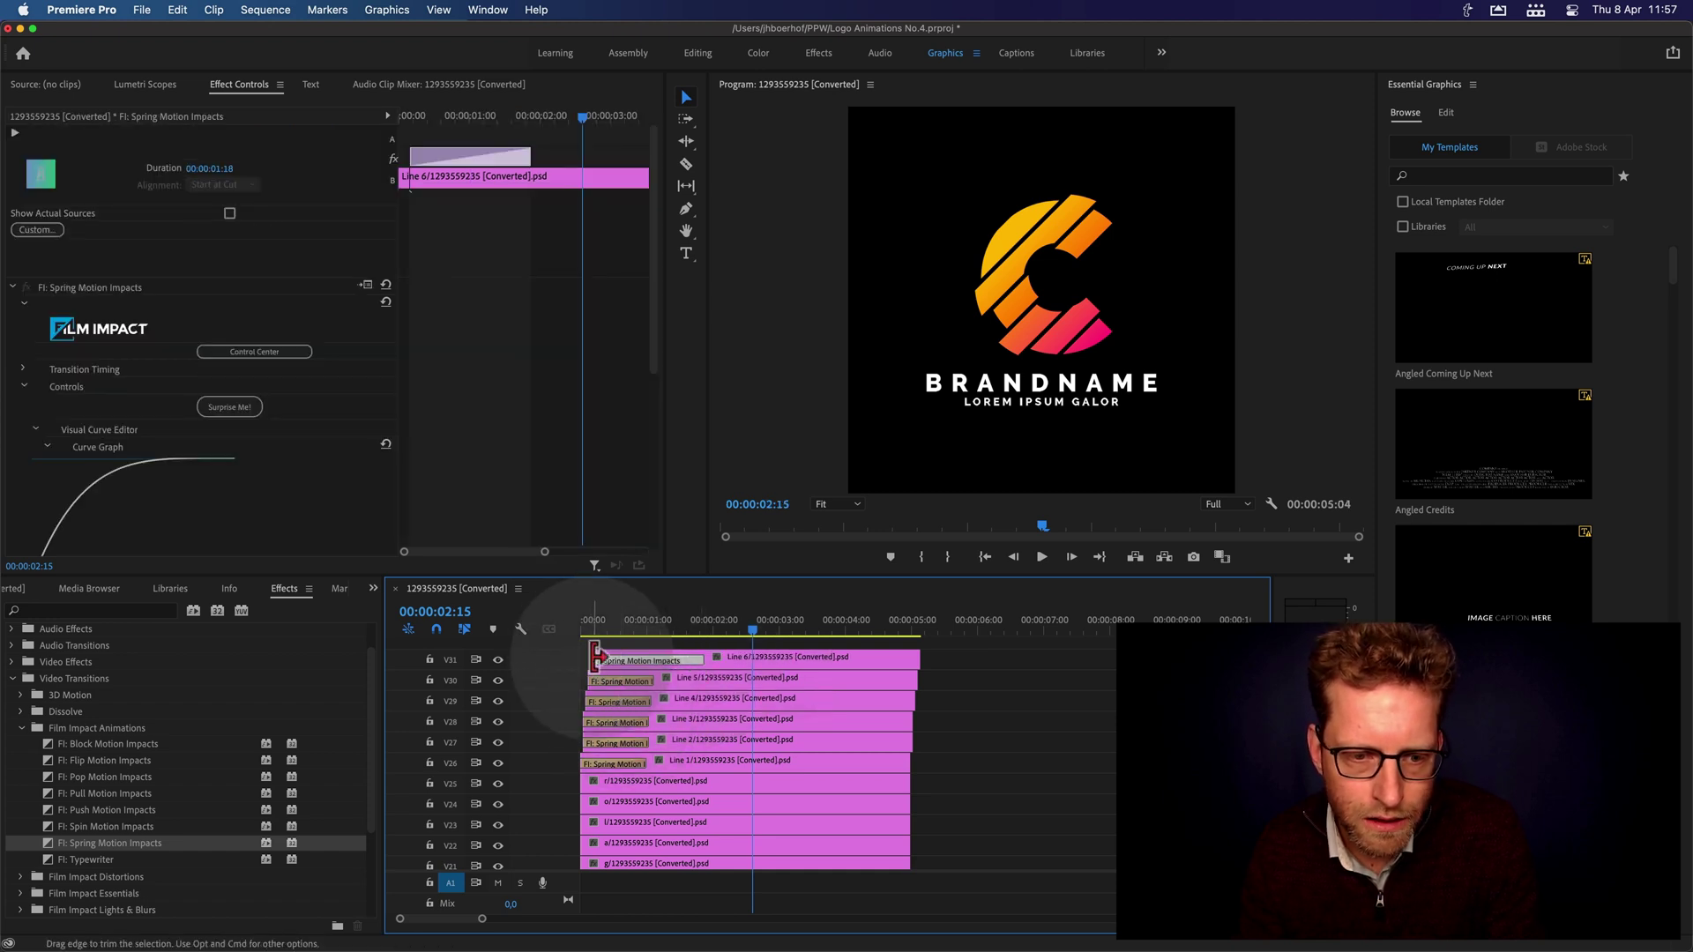
key(super+shift+a)
click(615, 658)
key(super+shift+a)
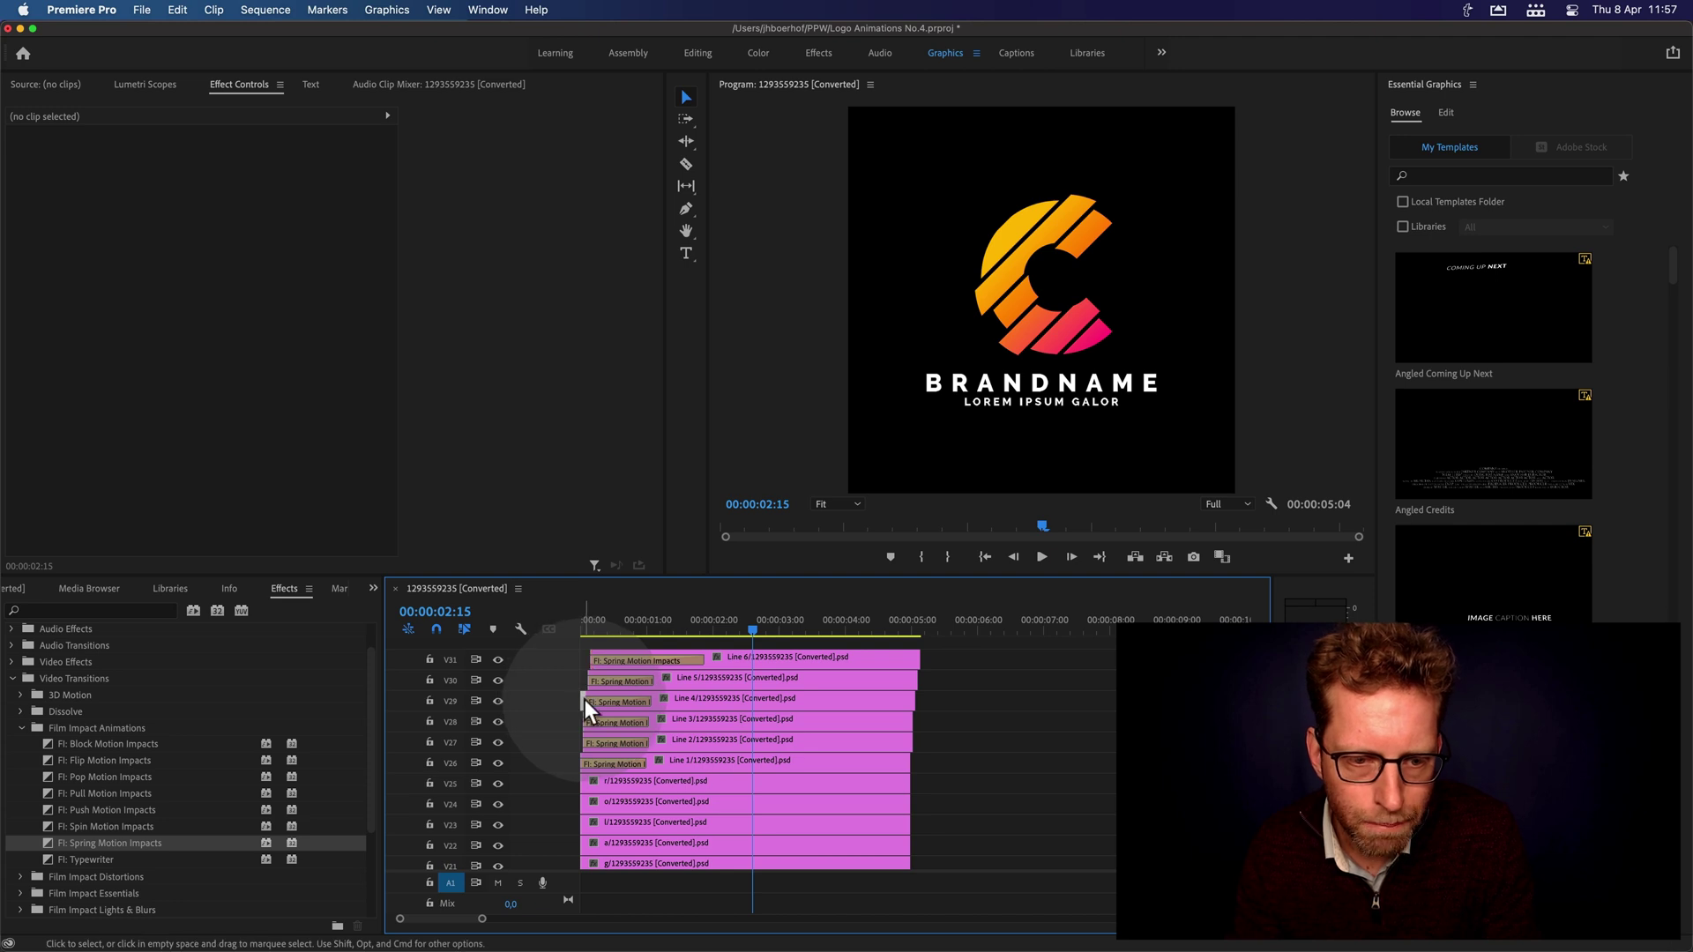
drag(591, 701, 598, 731)
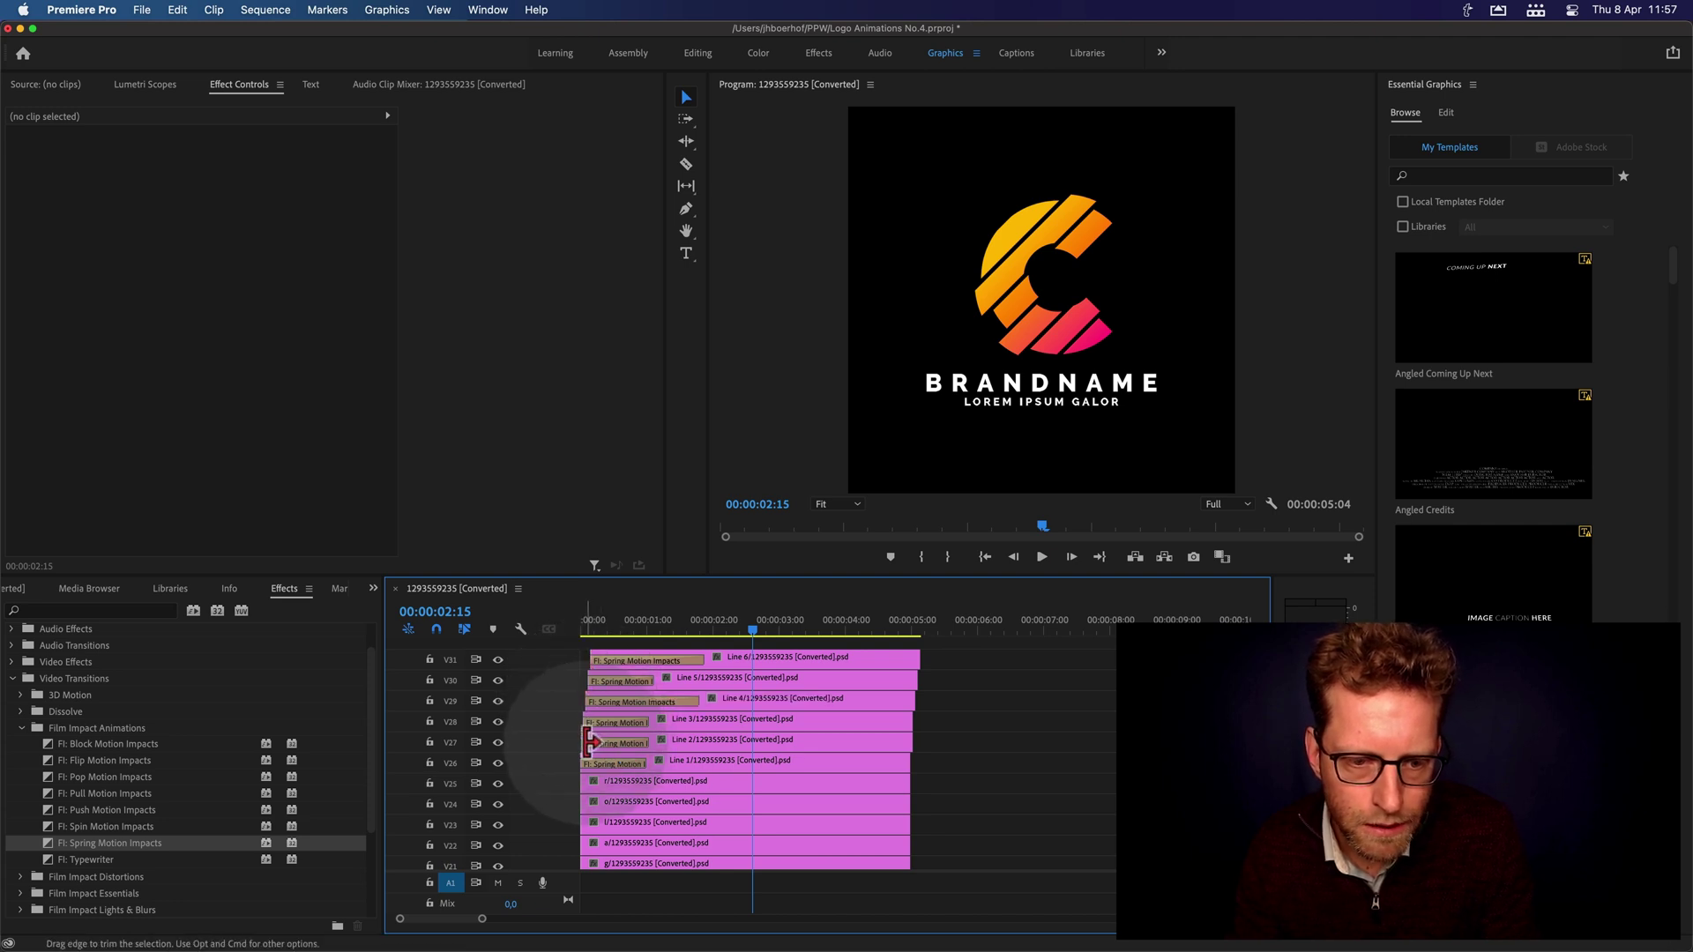
click(642, 679)
drag(654, 681, 694, 685)
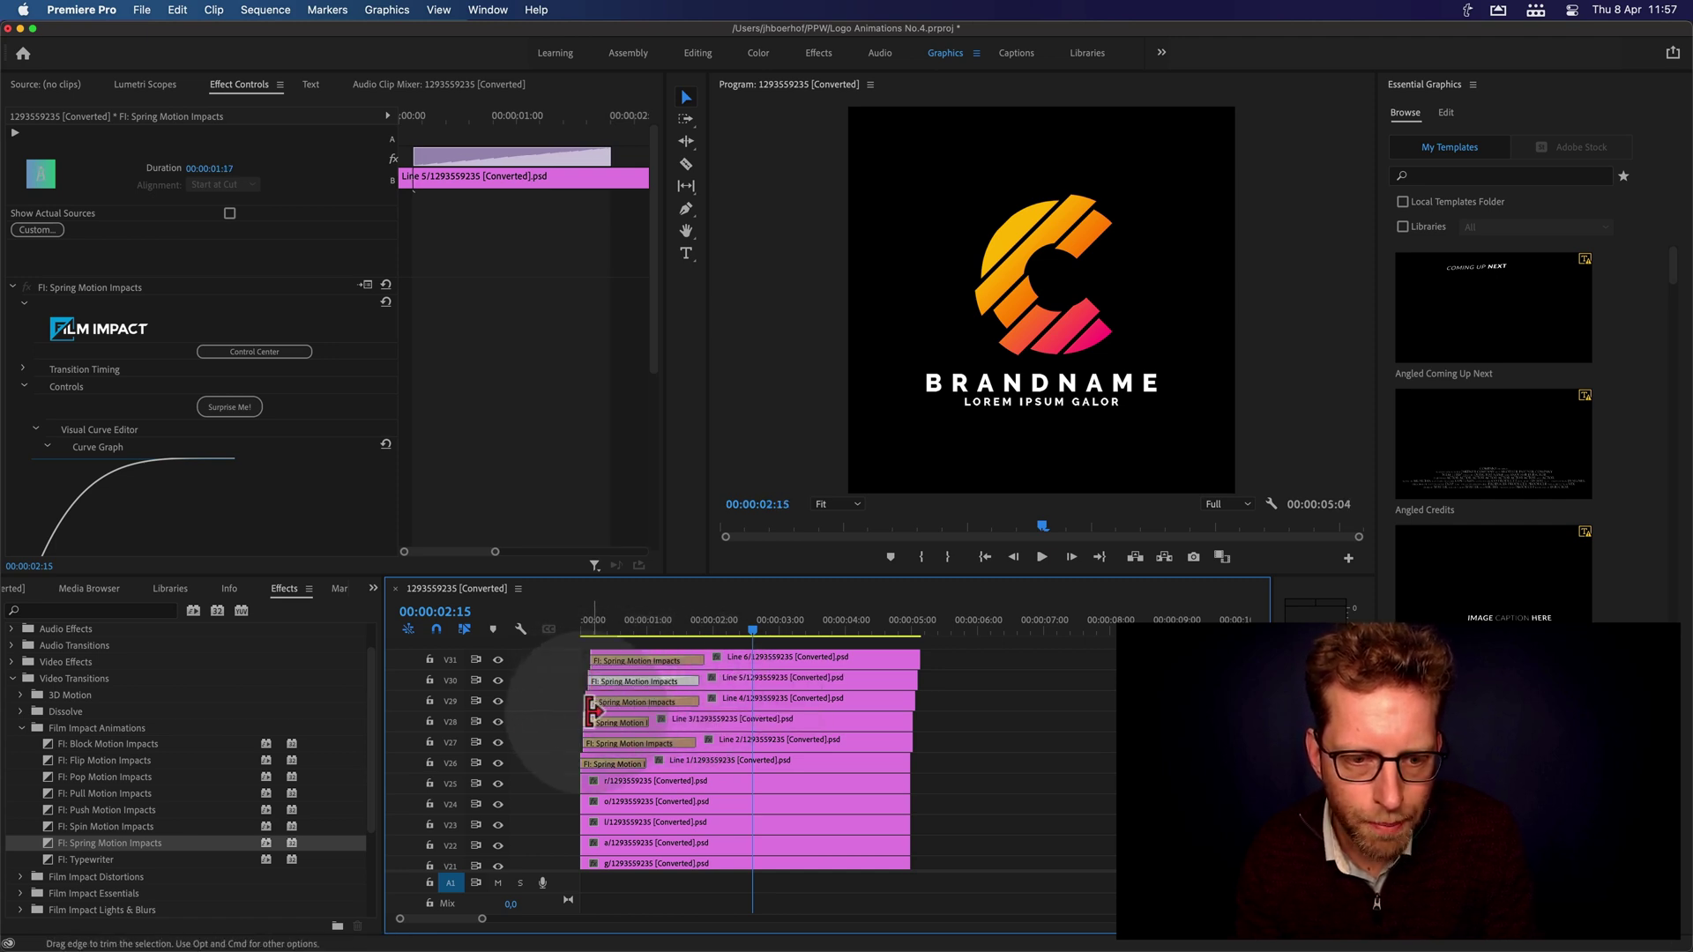
drag(586, 721, 565, 758)
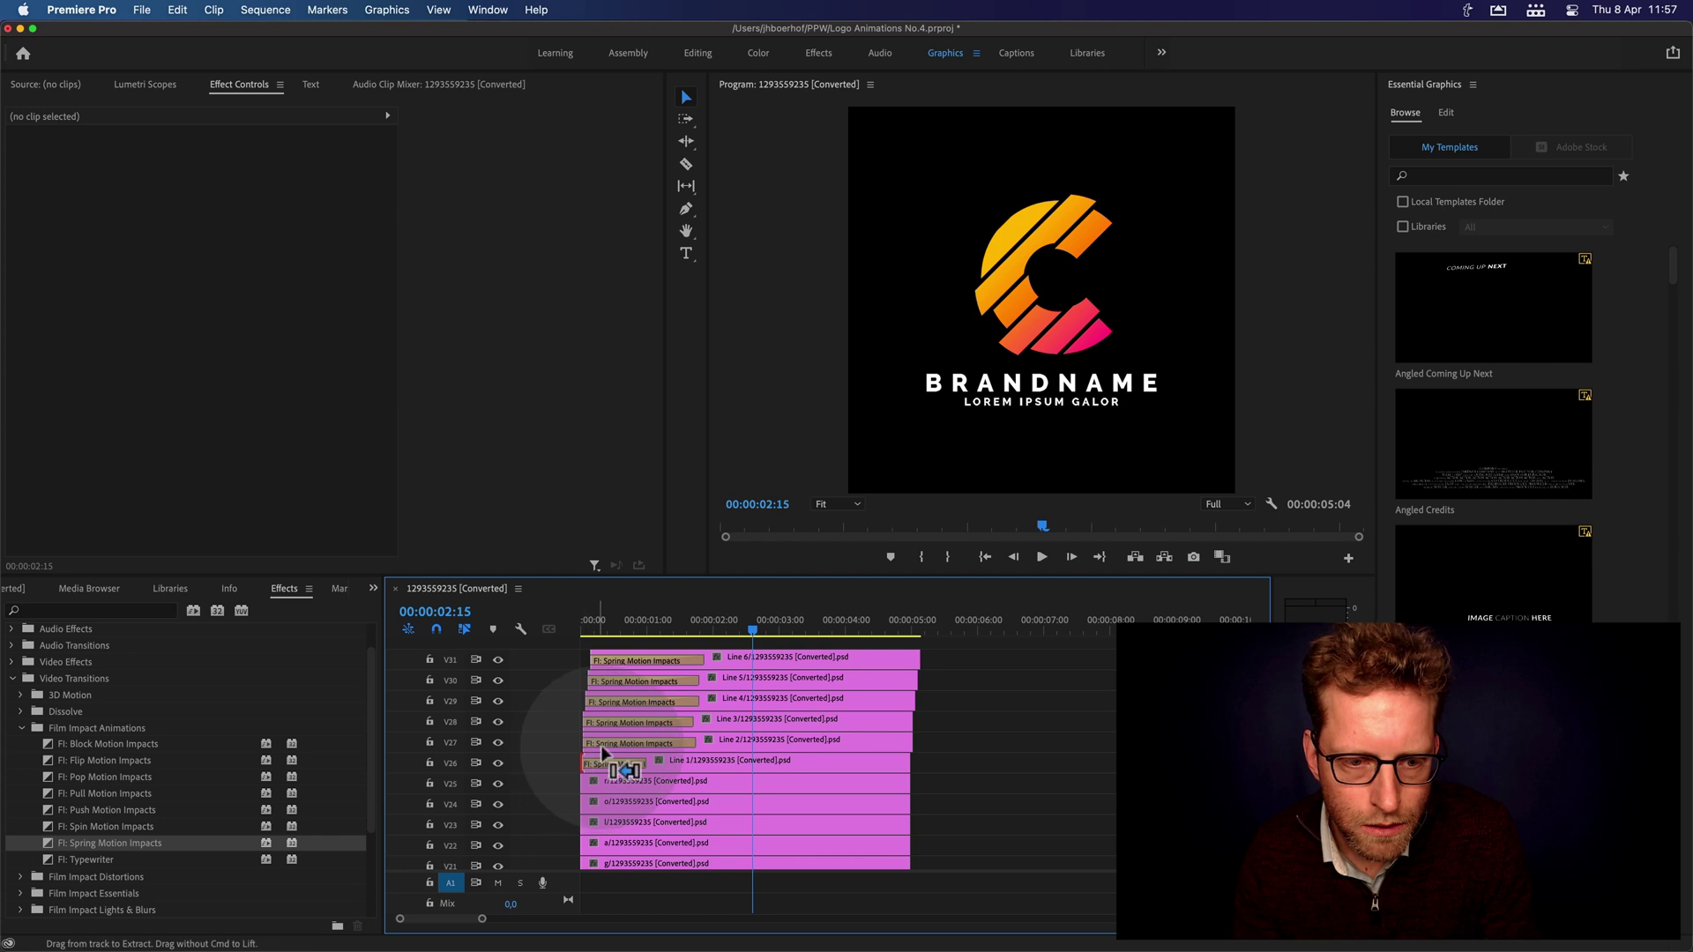
Select the Line 3 to Line 6 clips and move them one frame later to offset them from Line 2
click(583, 631)
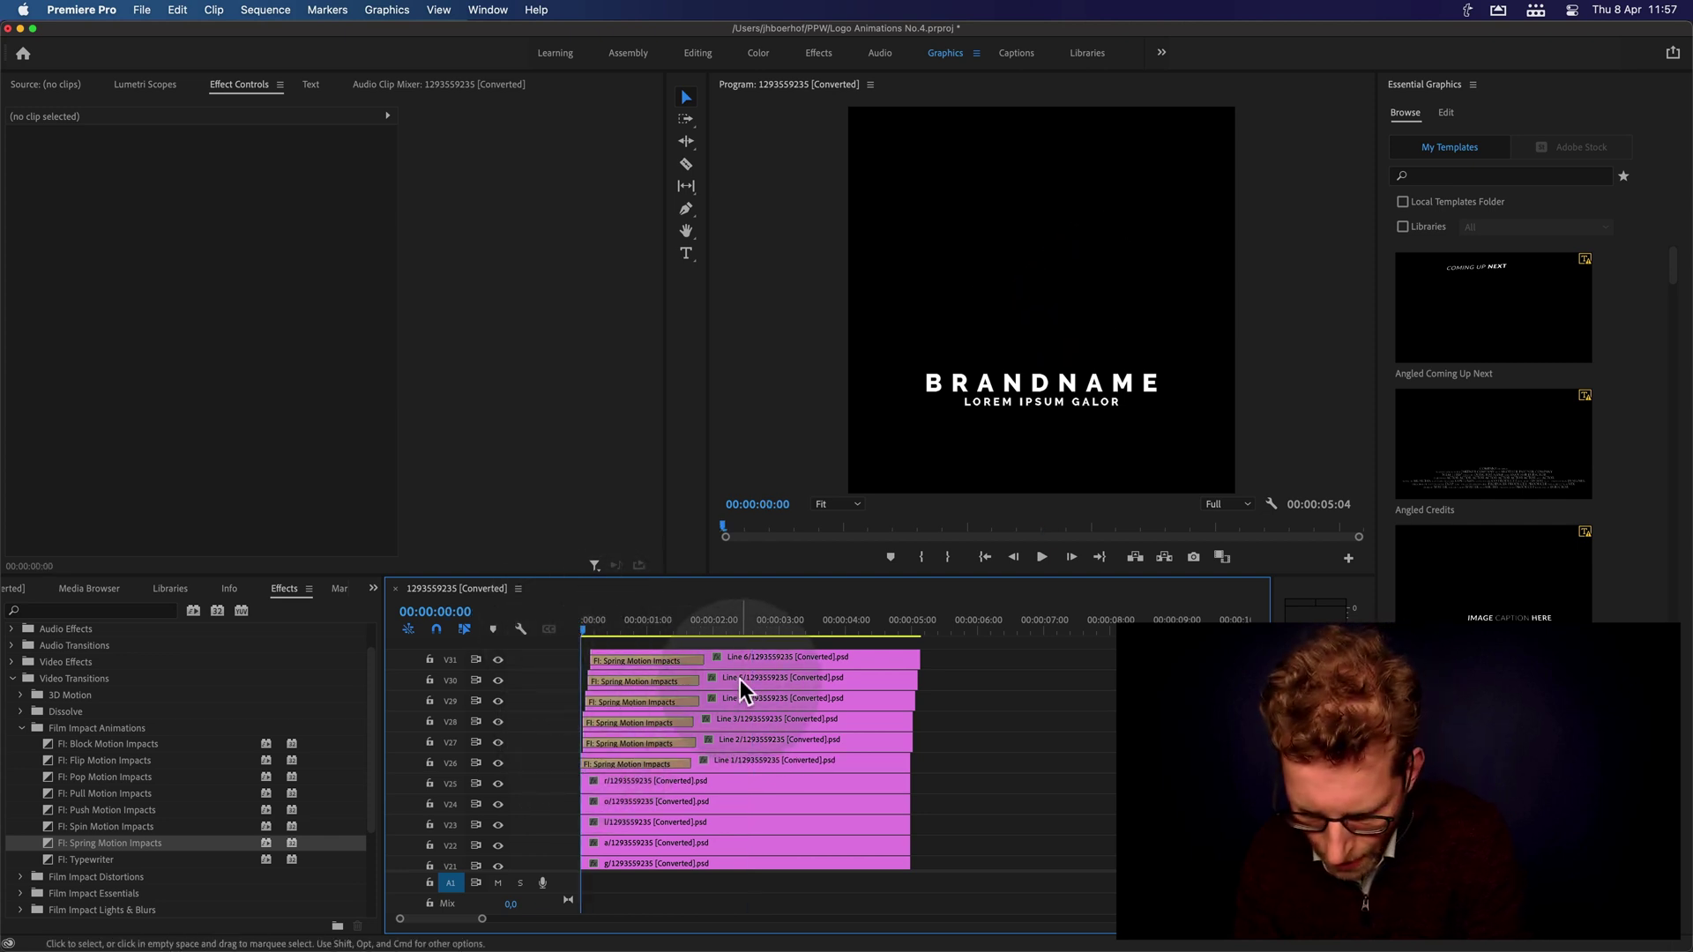
key(equal)
key(equal)
key(equal)
key(minus)
key(minus)
key(minus)
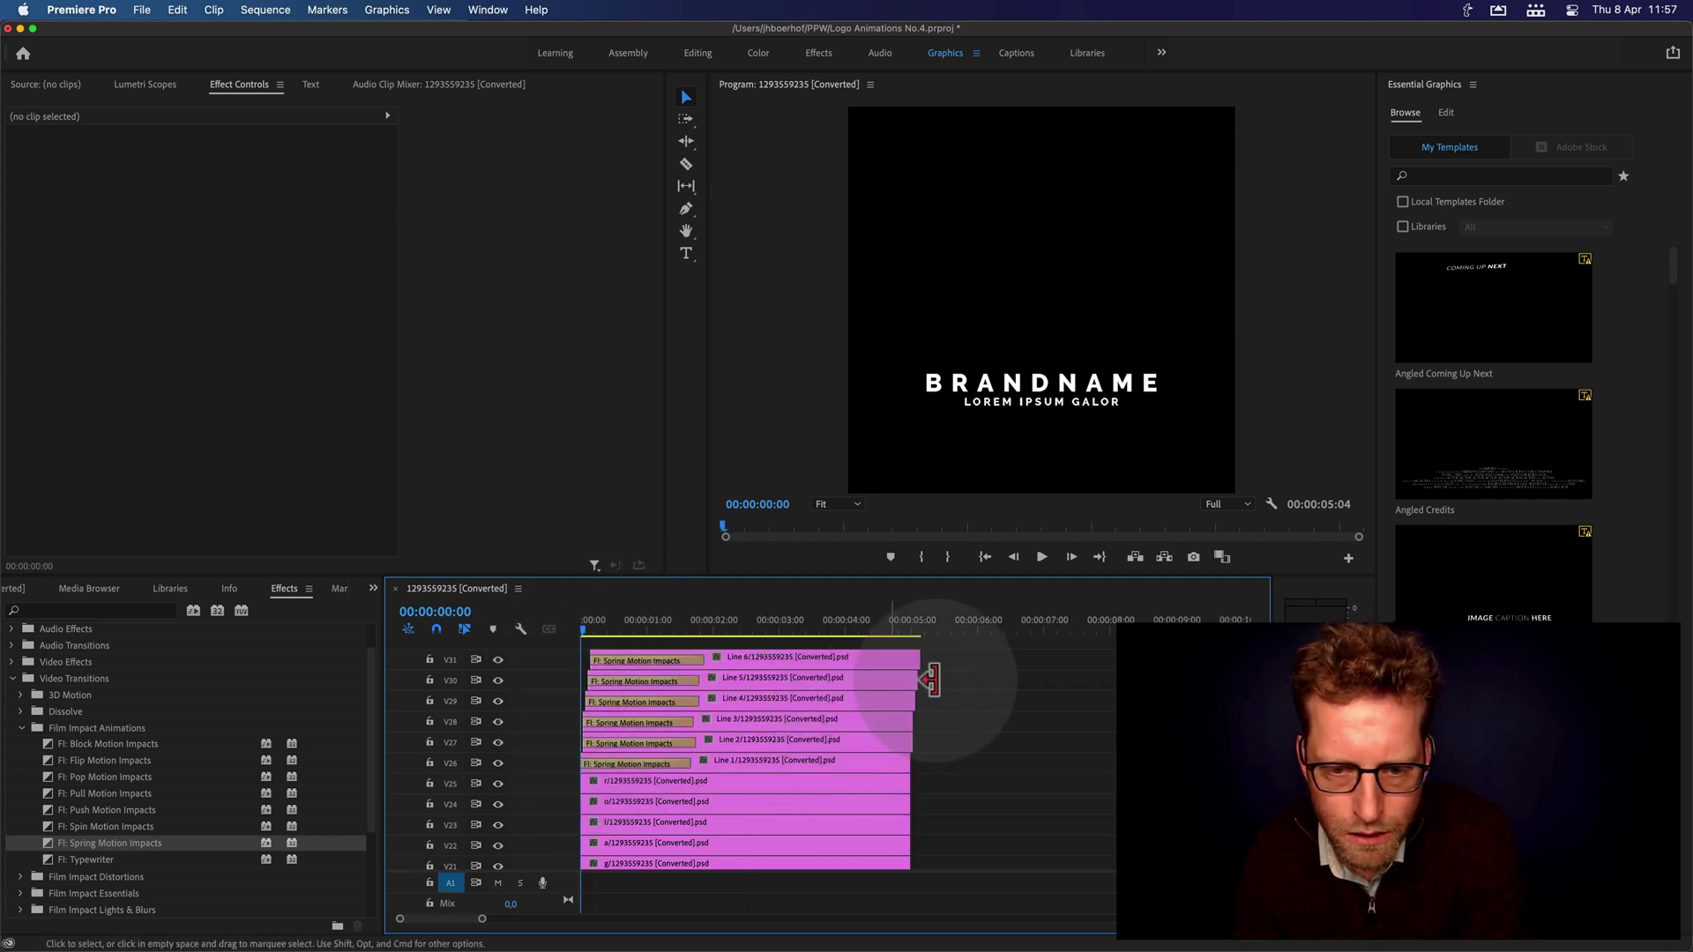
drag(970, 654, 867, 723)
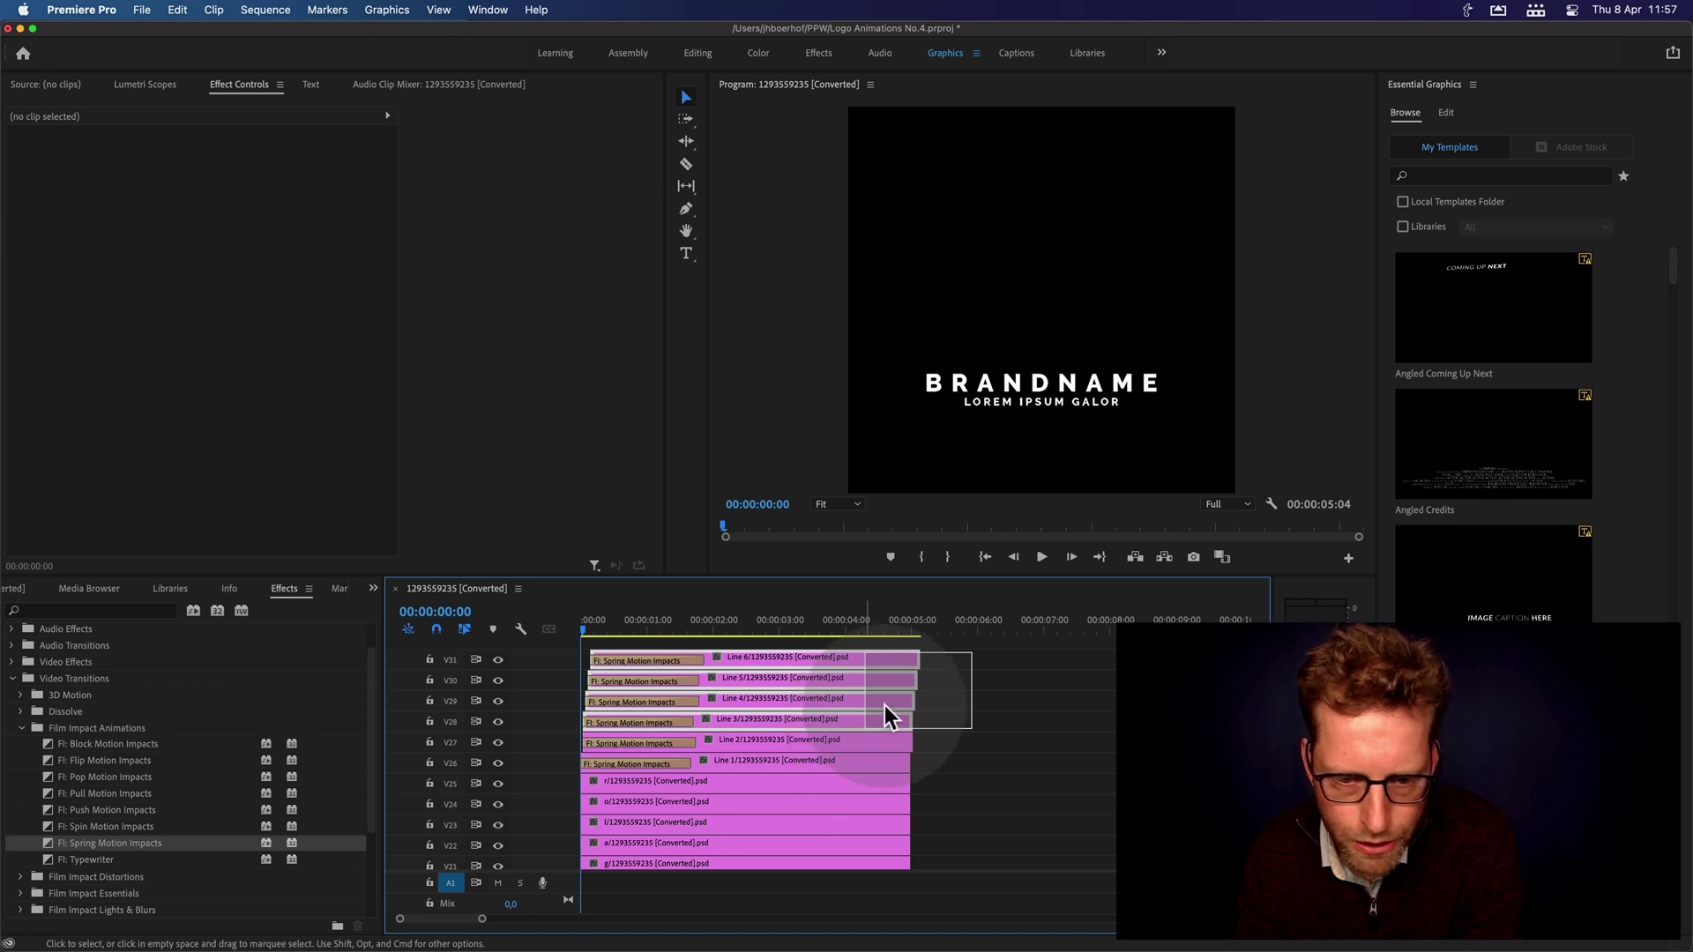
key(super+Right)
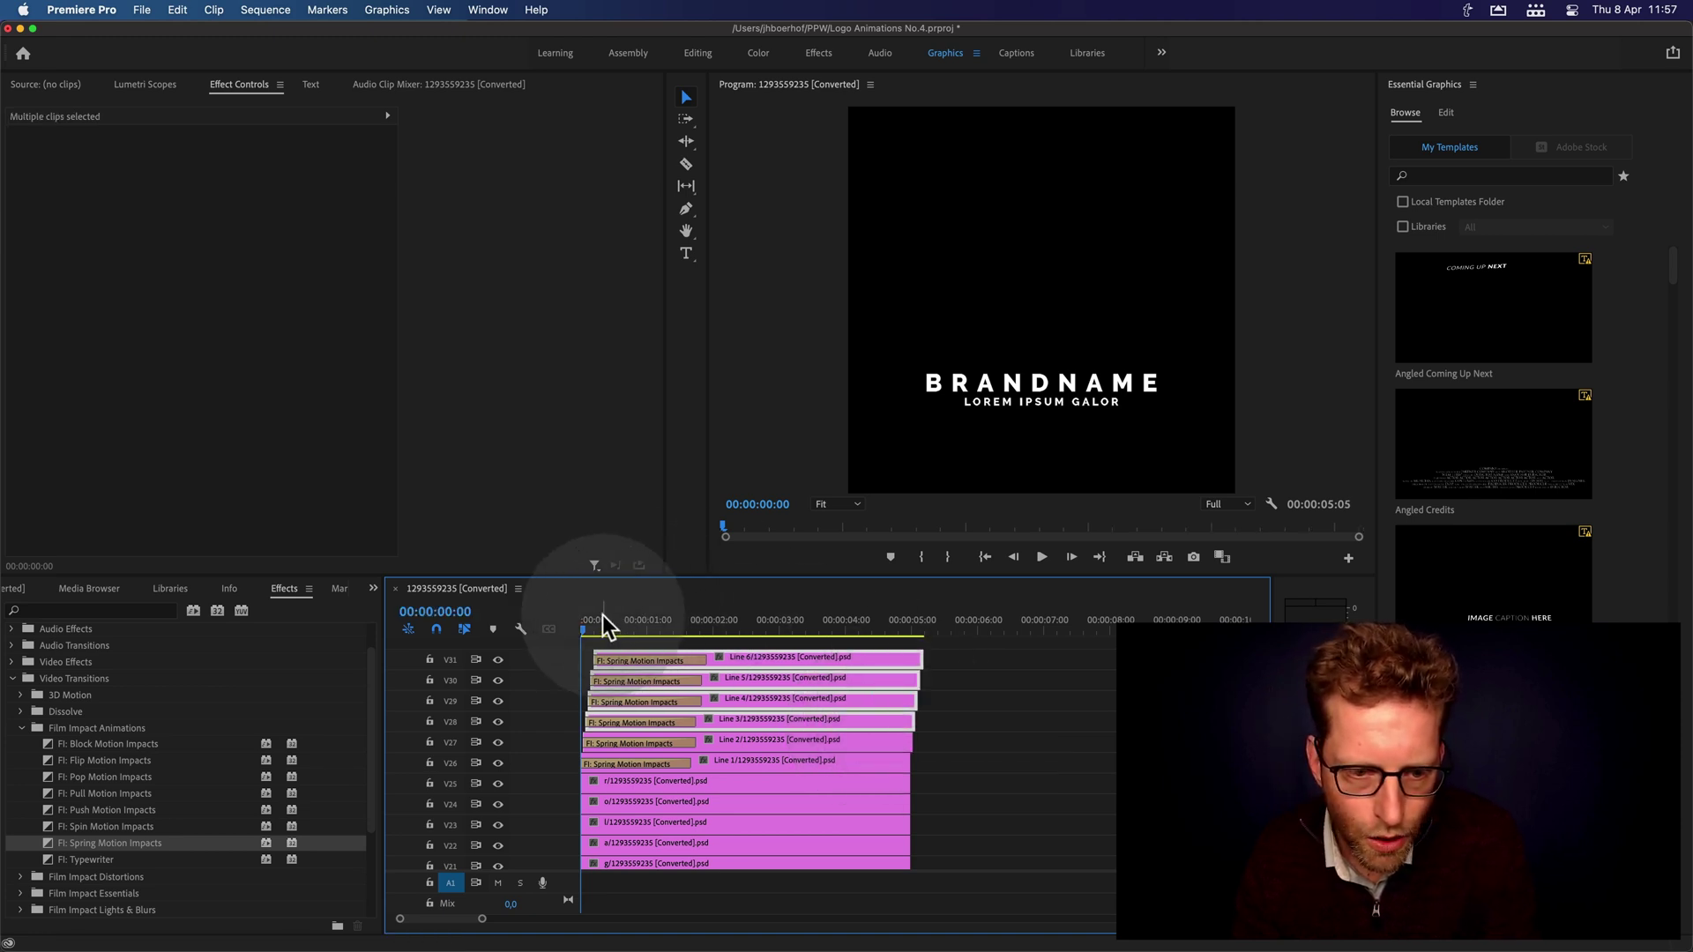
Extend the Spring Motion transitions of Line 5, Line 3 and Line 1 by one frame, with Line 5's at 00:00:01:18
key(equal)
key(equal)
key(equal)
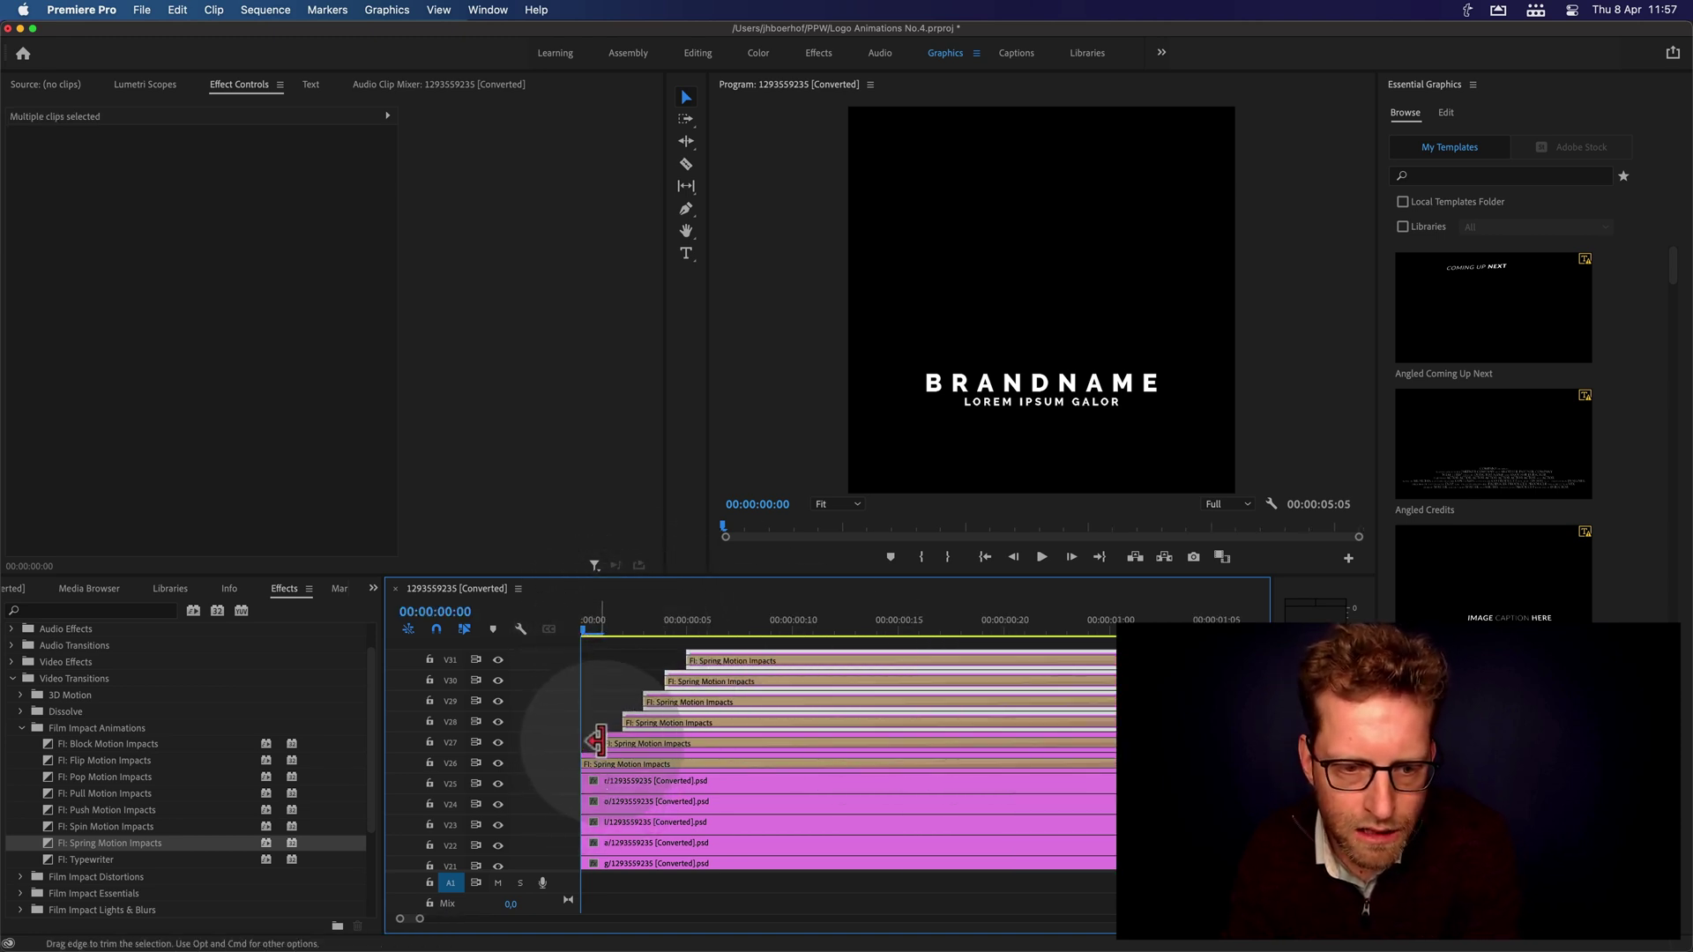
key(minus)
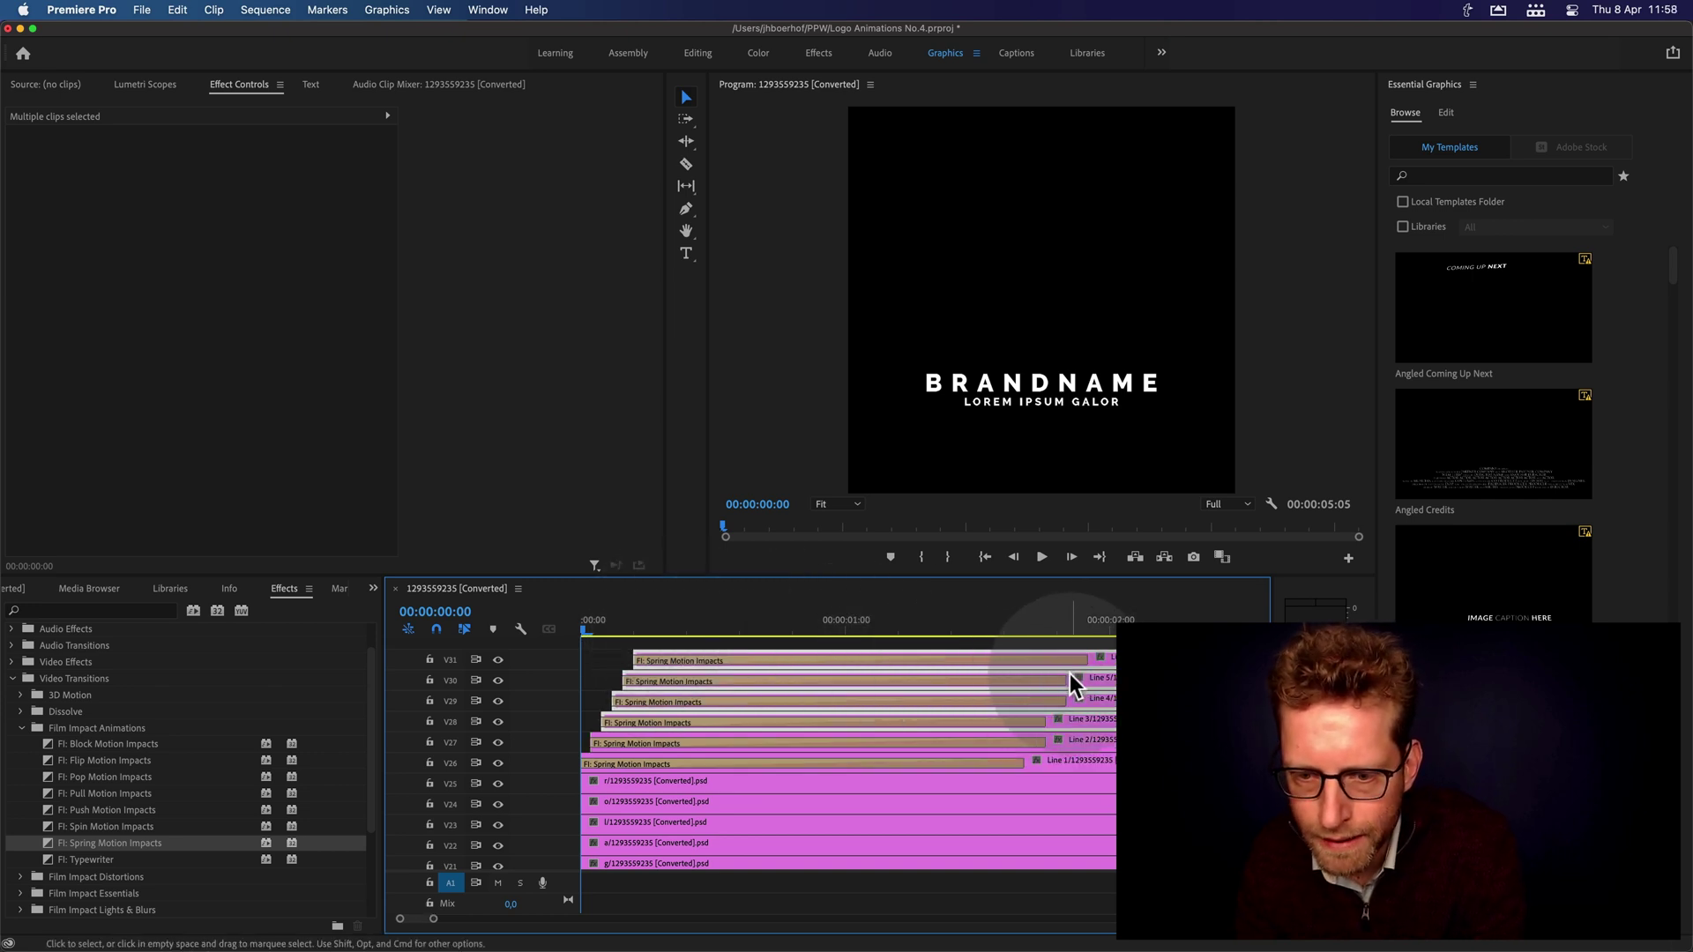
drag(1056, 680, 1074, 677)
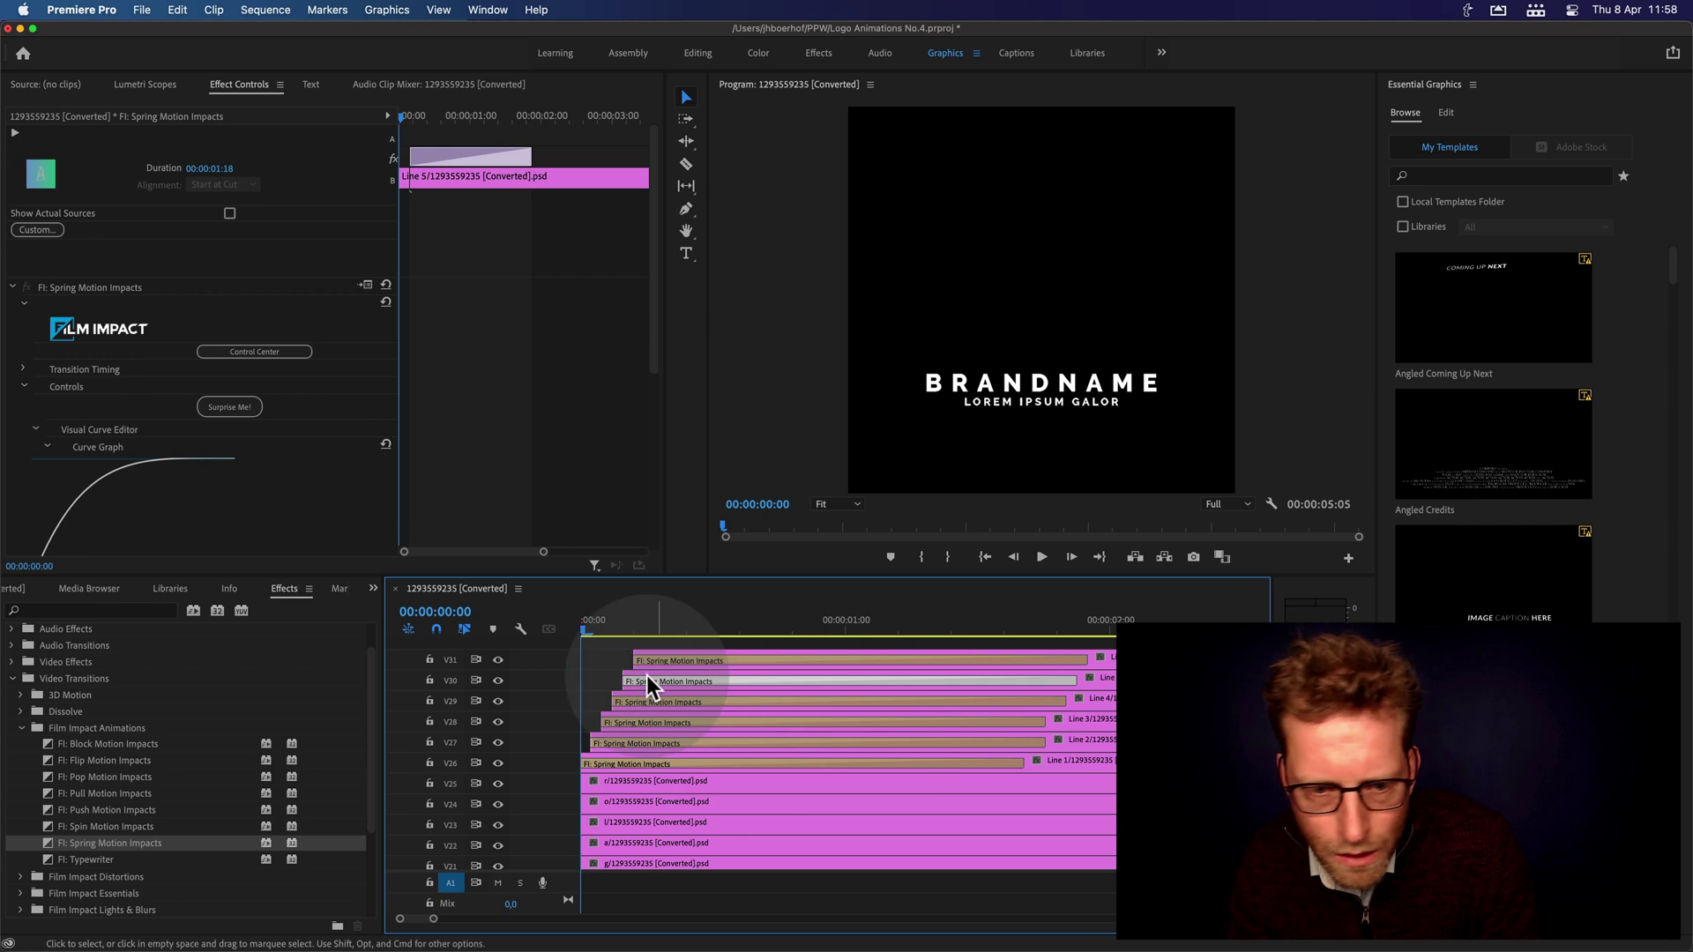
click(592, 735)
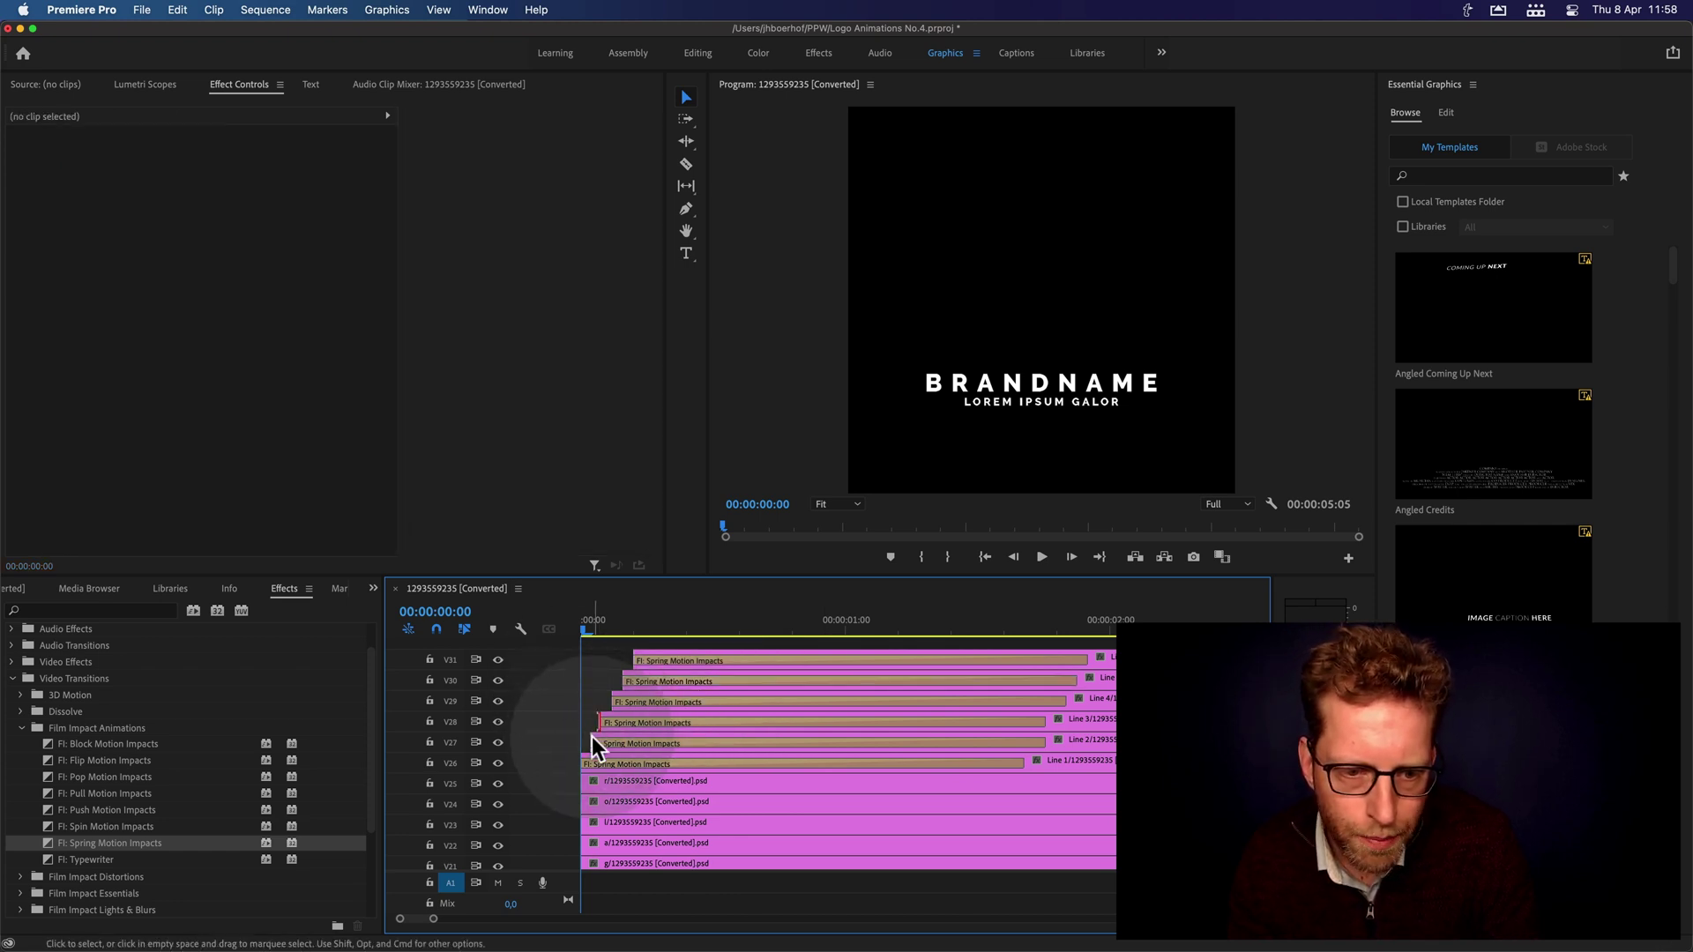
drag(593, 756, 583, 758)
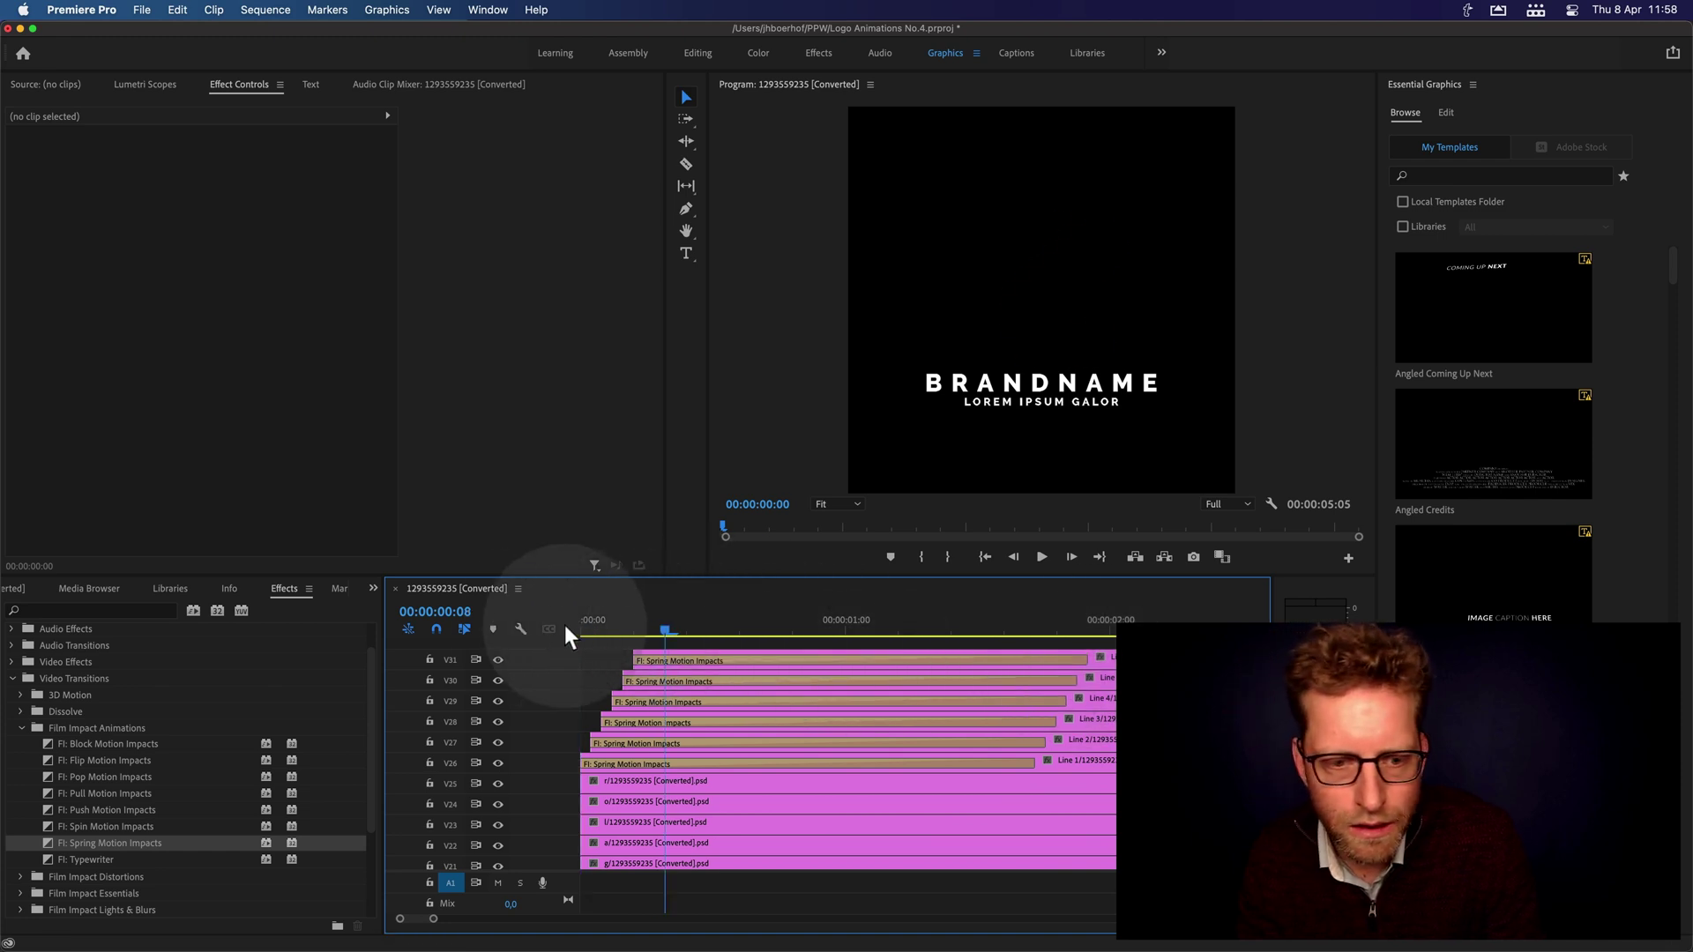
Play the animation from the sequence start to review the lengthened line transitions
key(space)
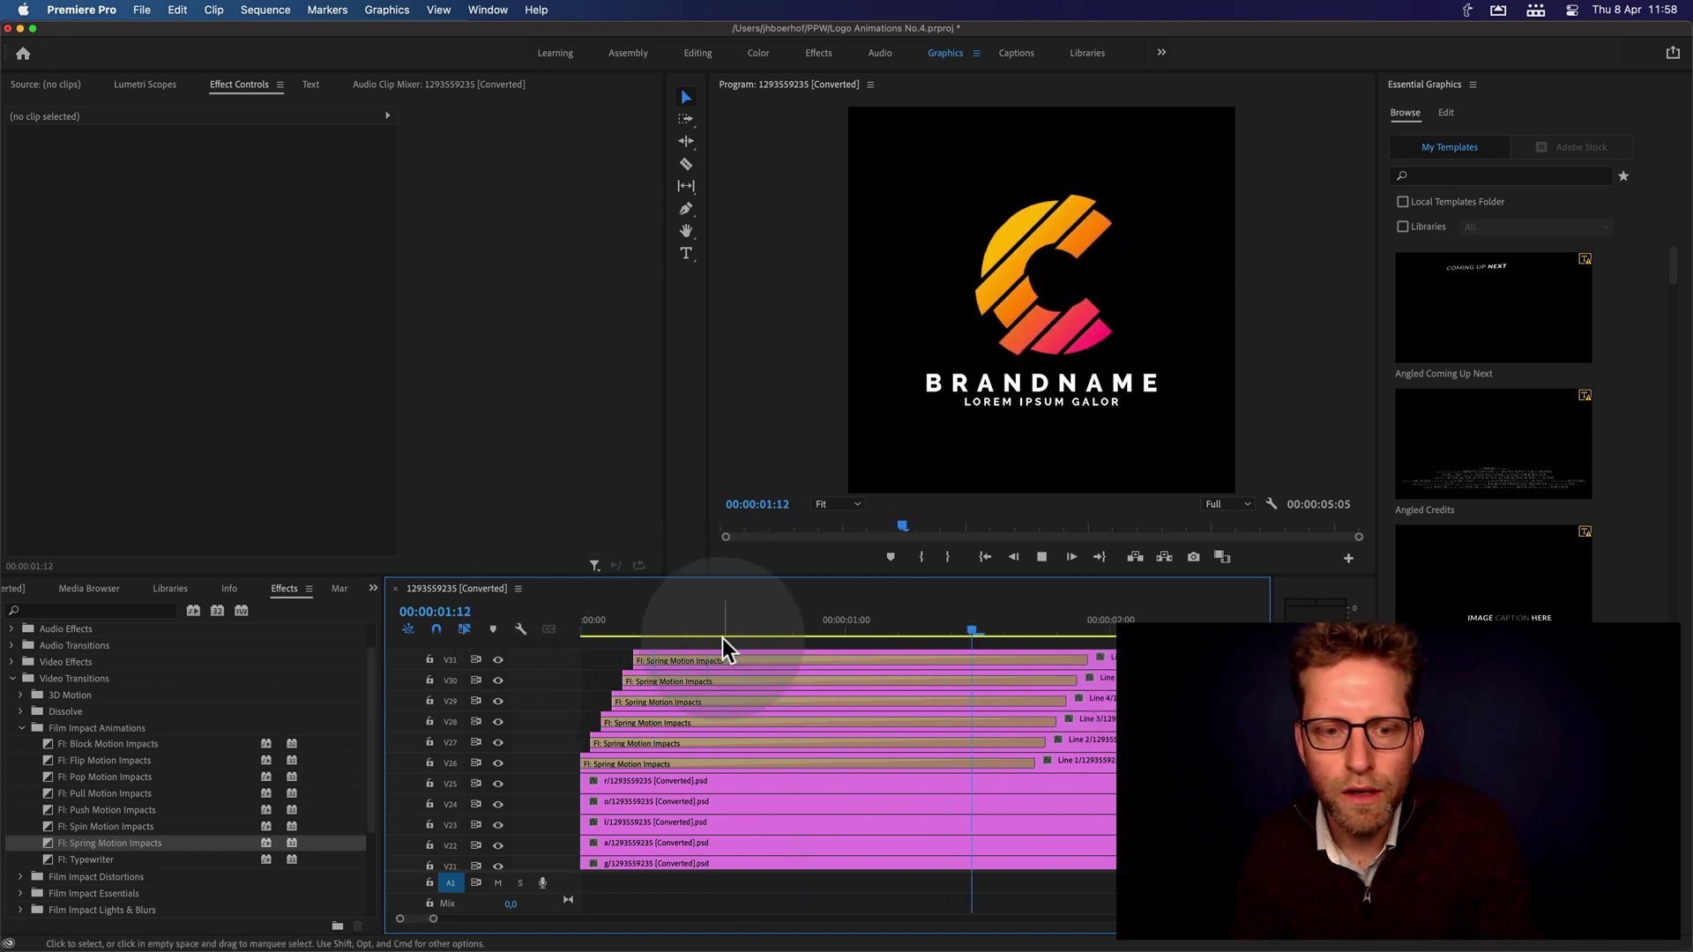
click(584, 620)
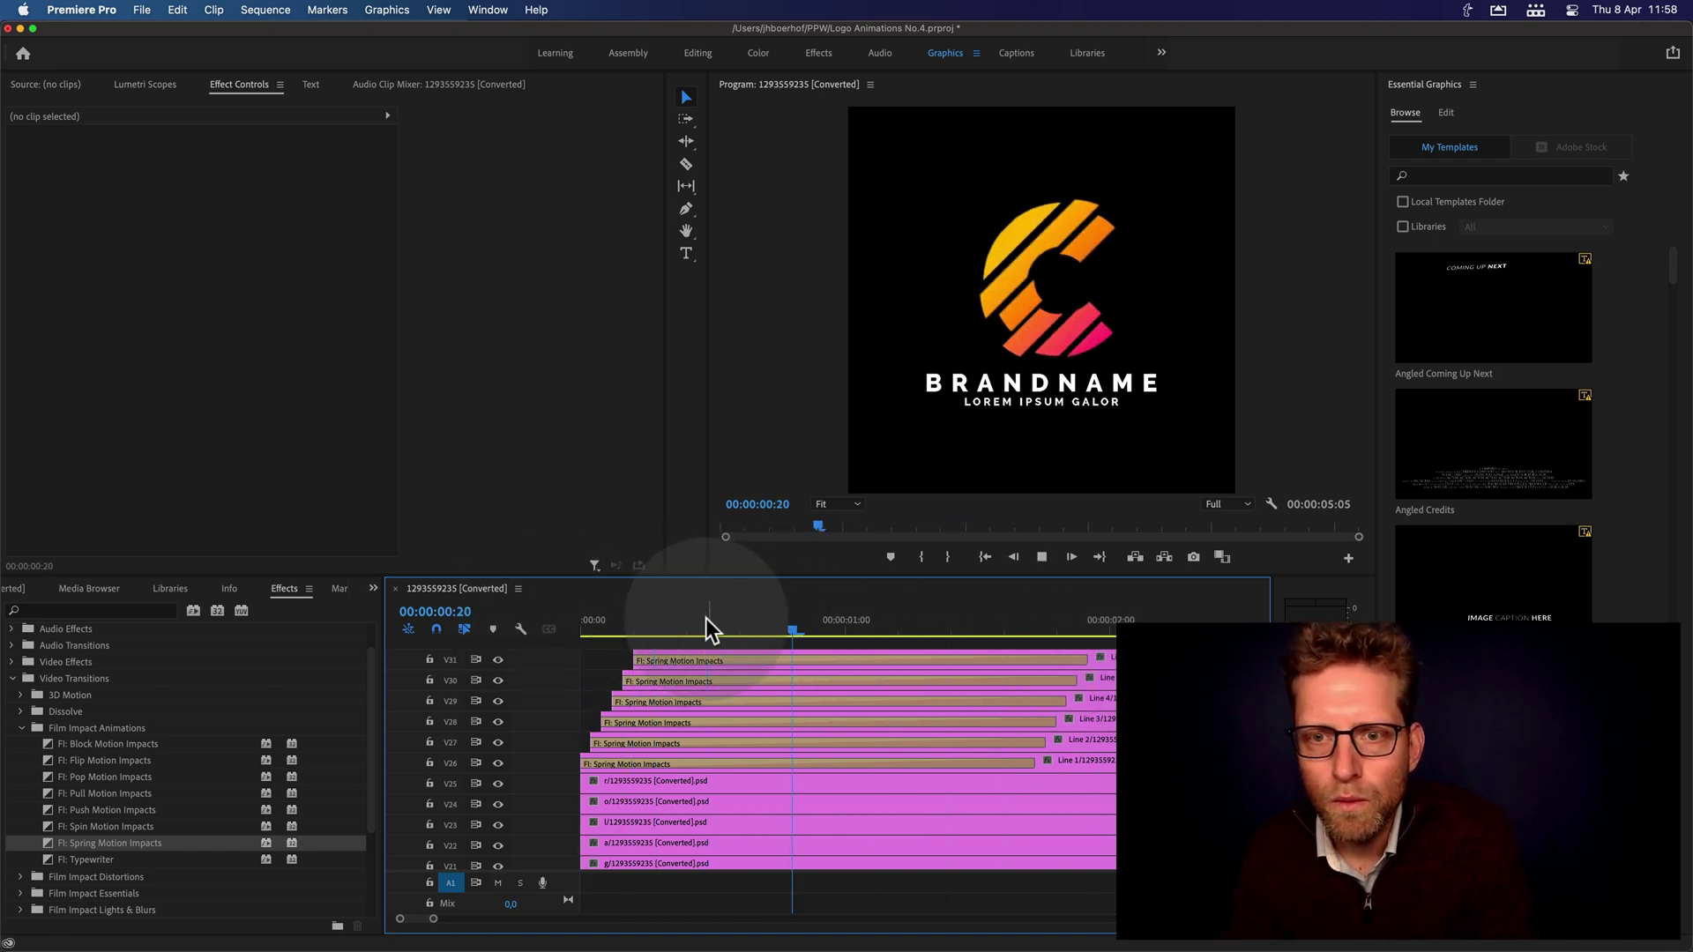
key(space)
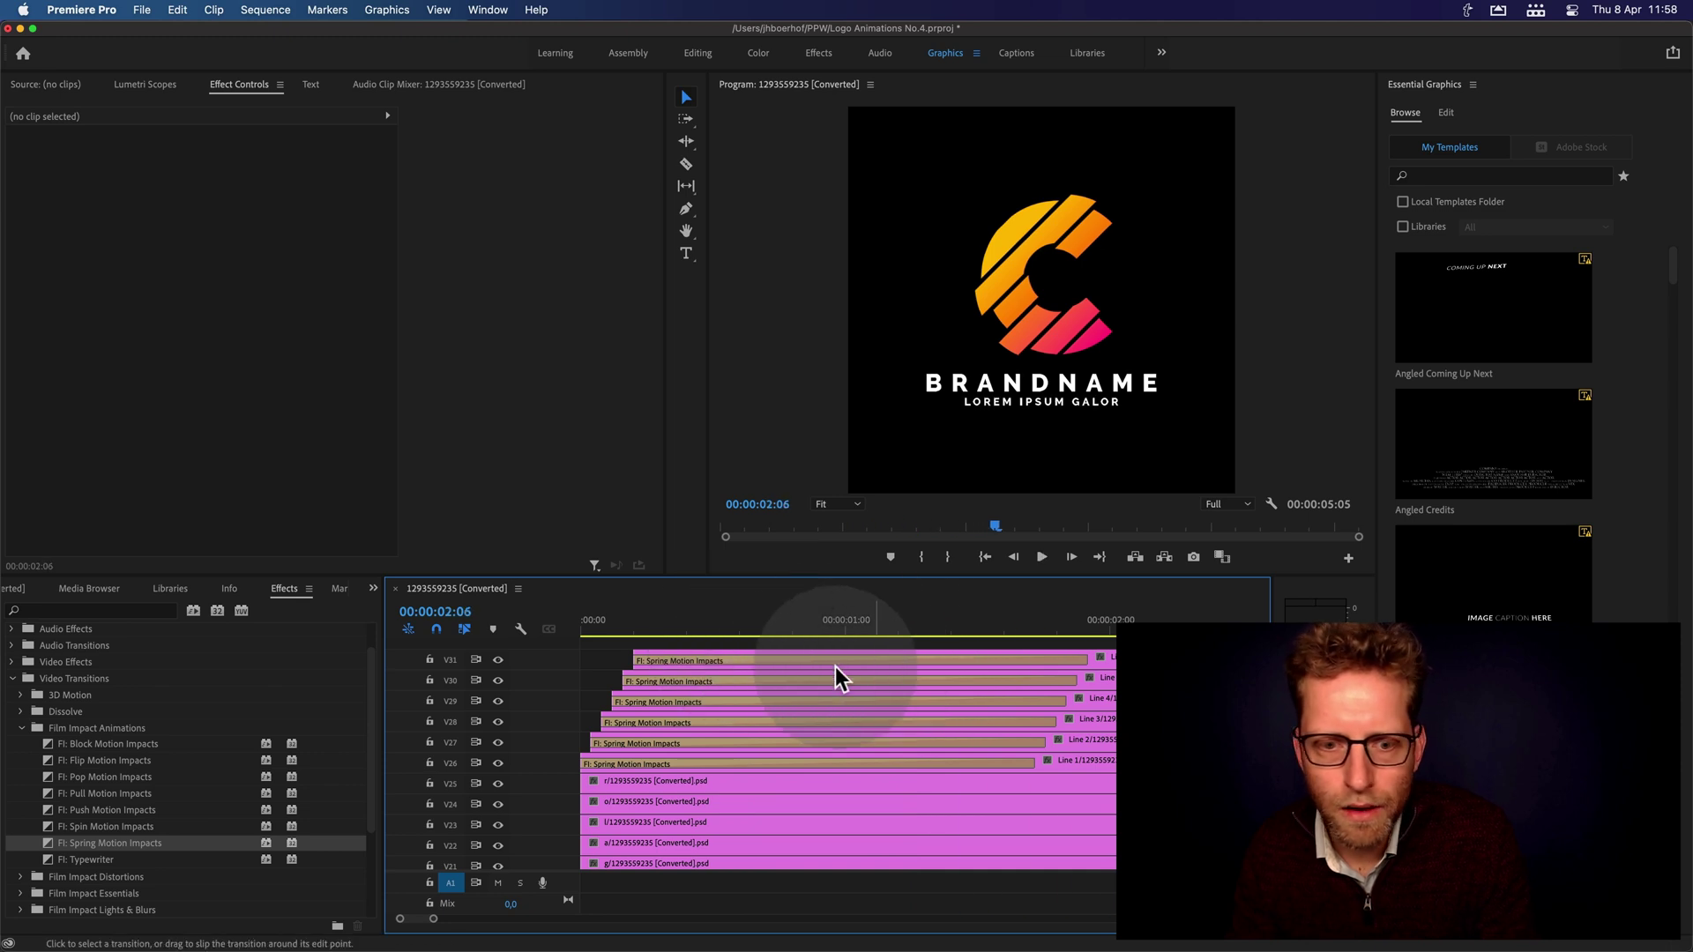
Toggle Reverse Angle off and back on in Line 5's Spring Motion transition to compare the line's direction
click(751, 631)
click(753, 680)
scroll(467, 304, down, 7)
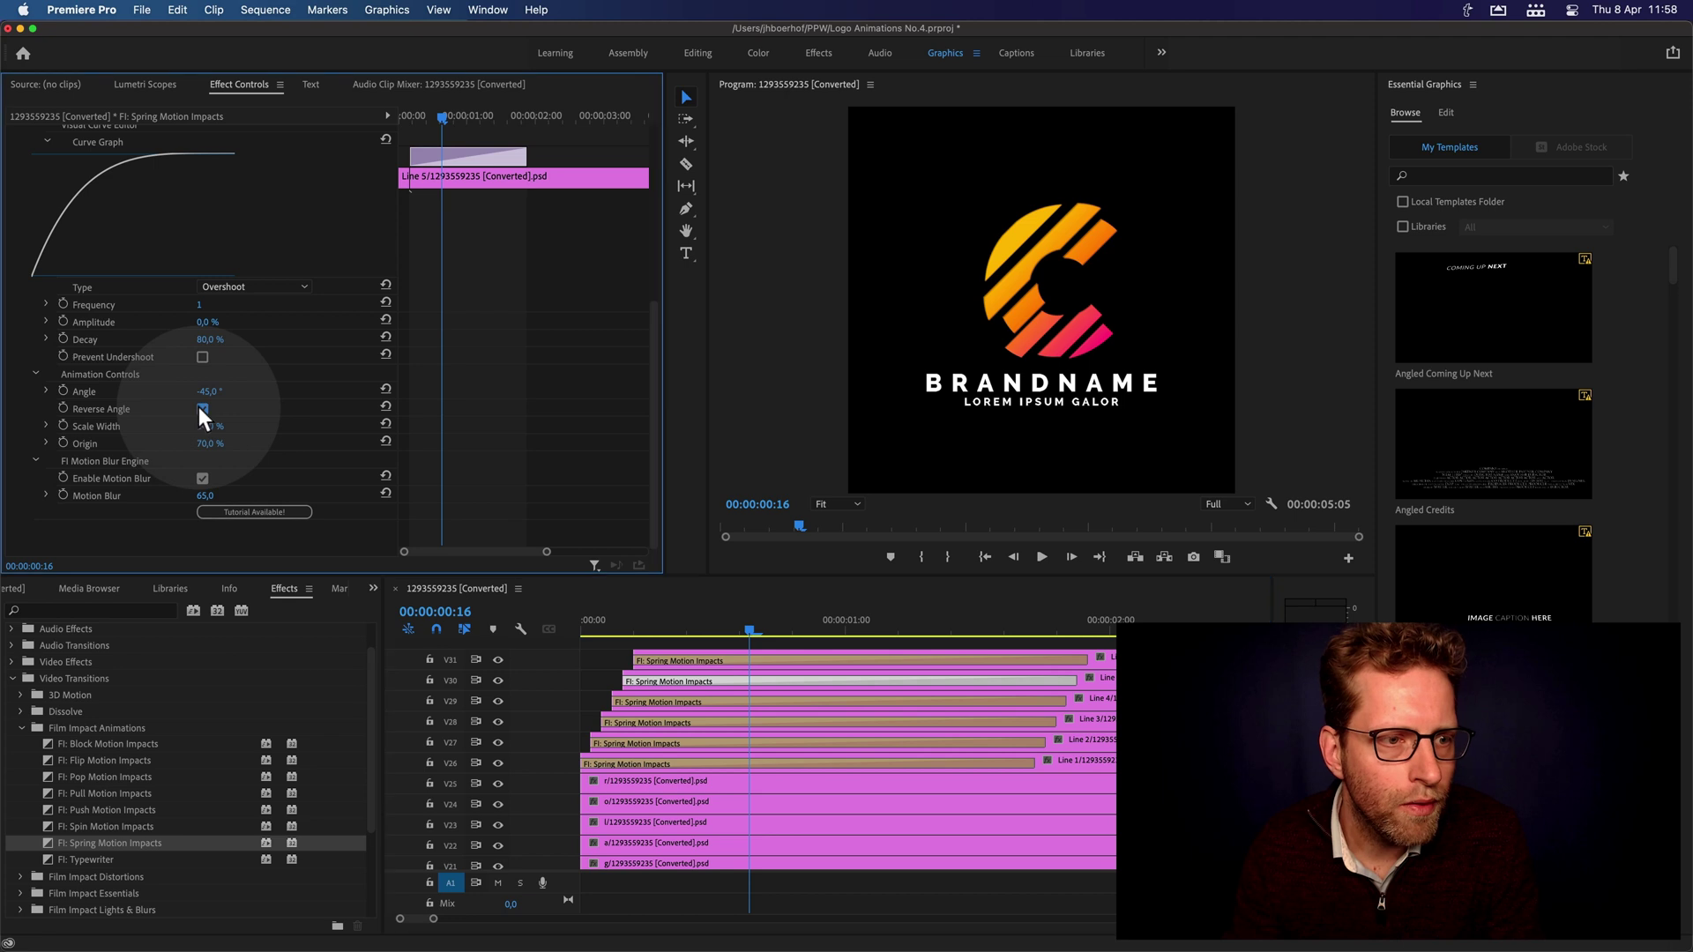
click(200, 408)
click(203, 409)
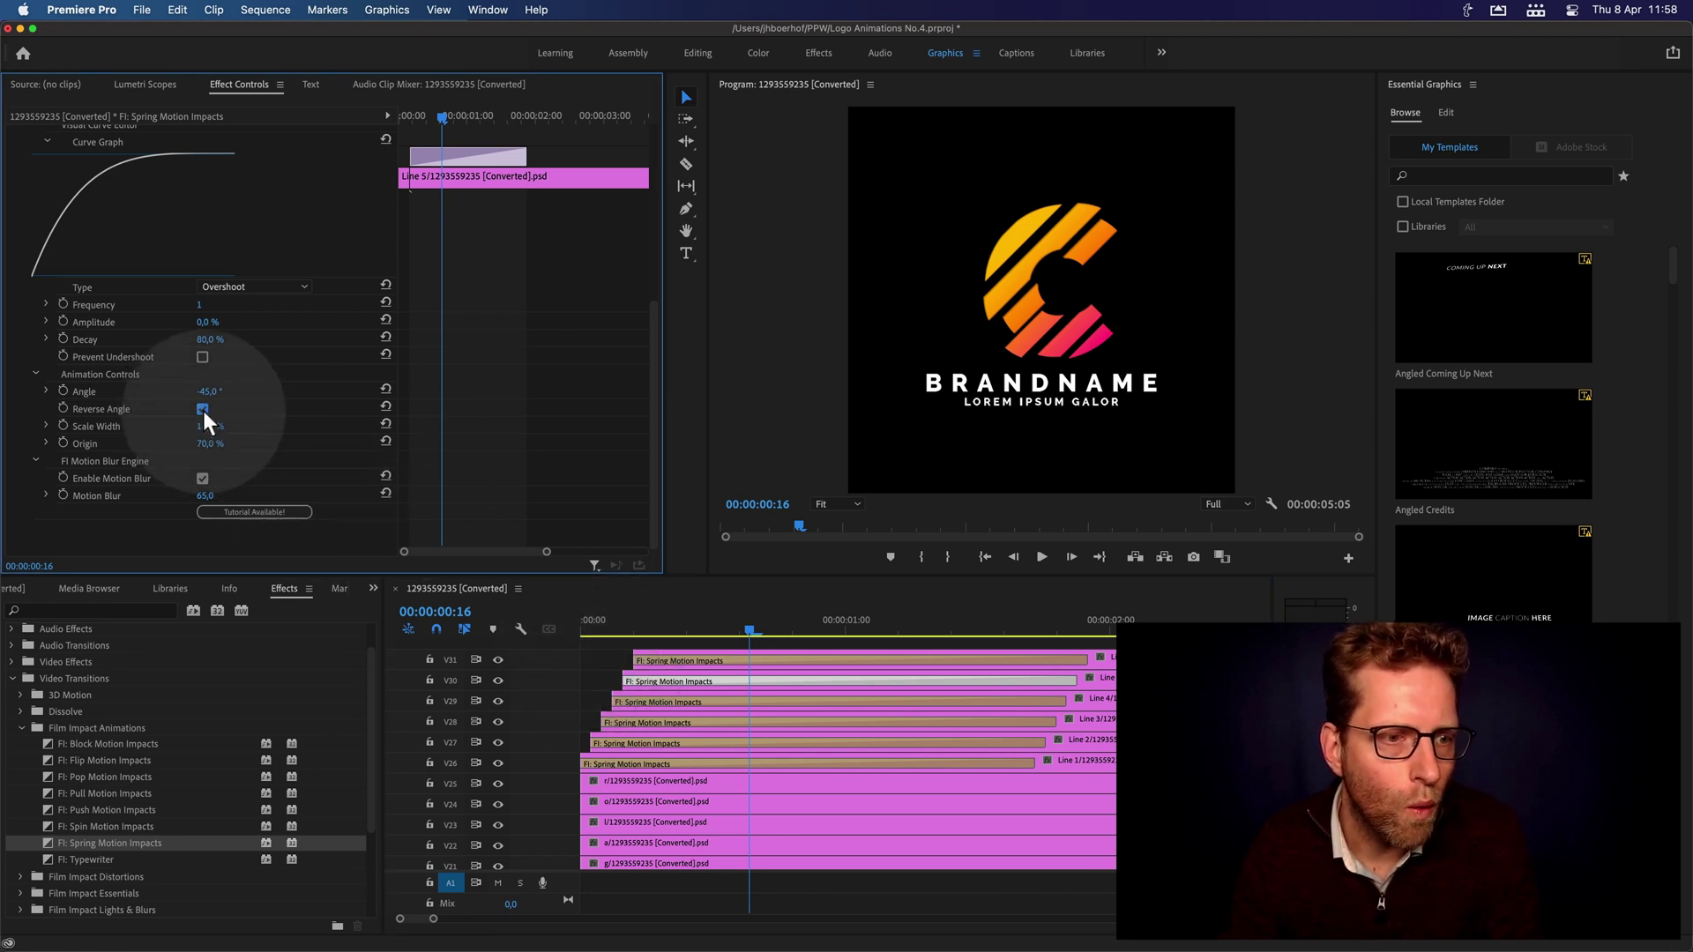
Examine the frame offsets between the line clips, then scrub and replay the animation from the sequence start
click(617, 659)
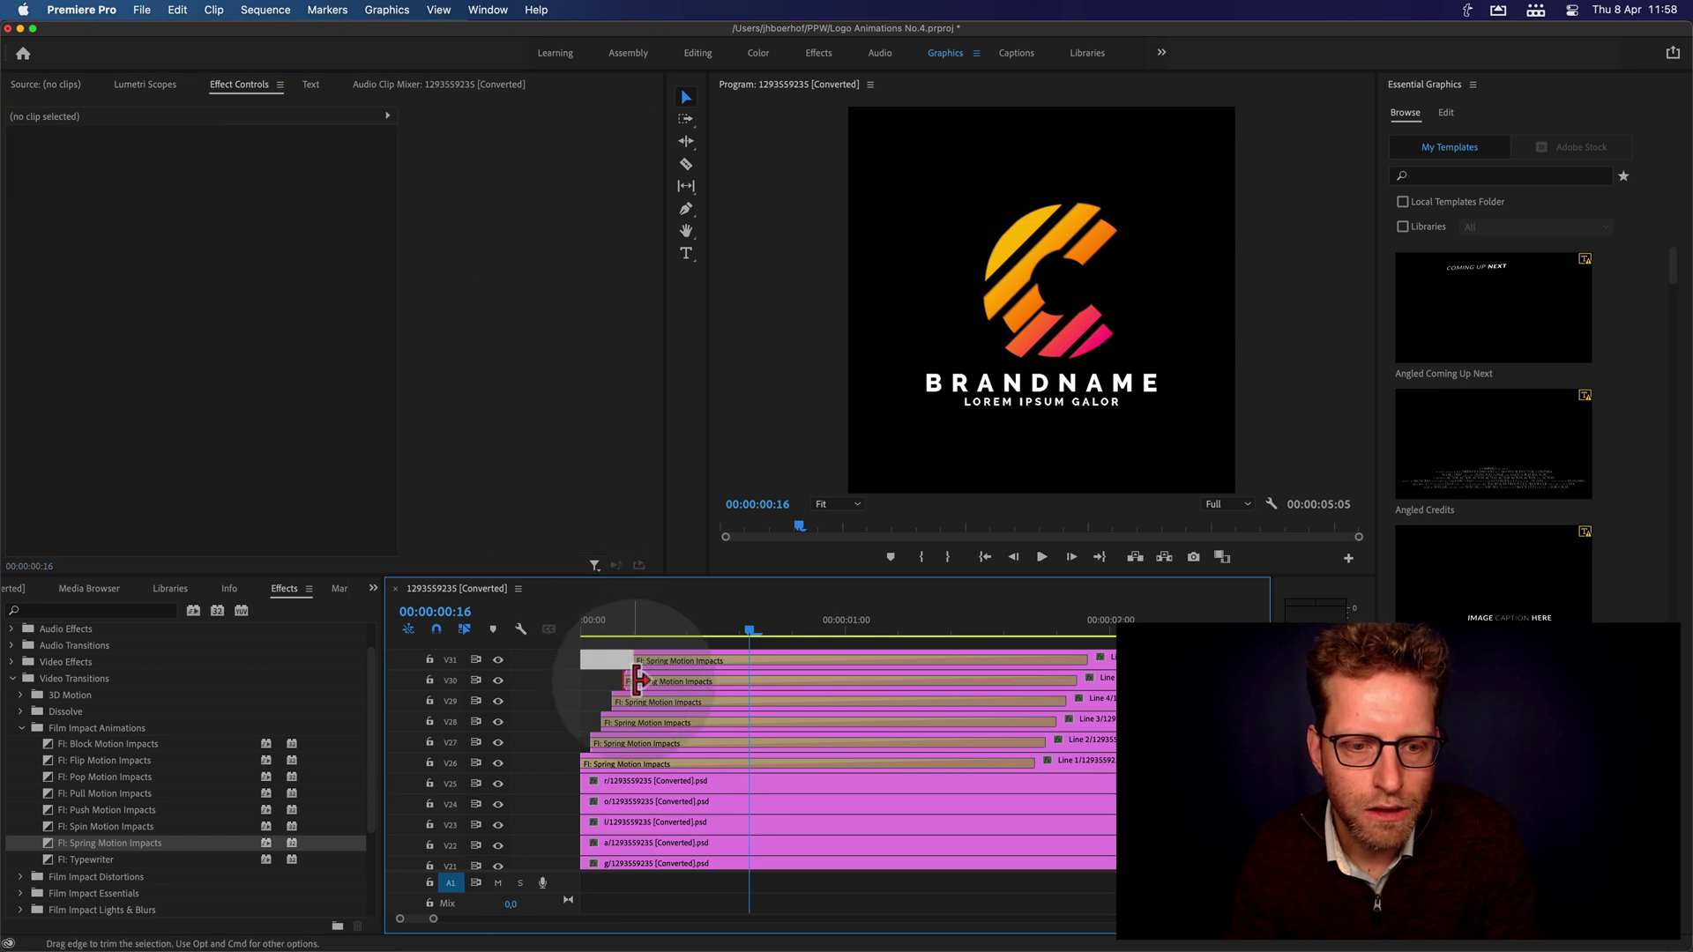
click(675, 681)
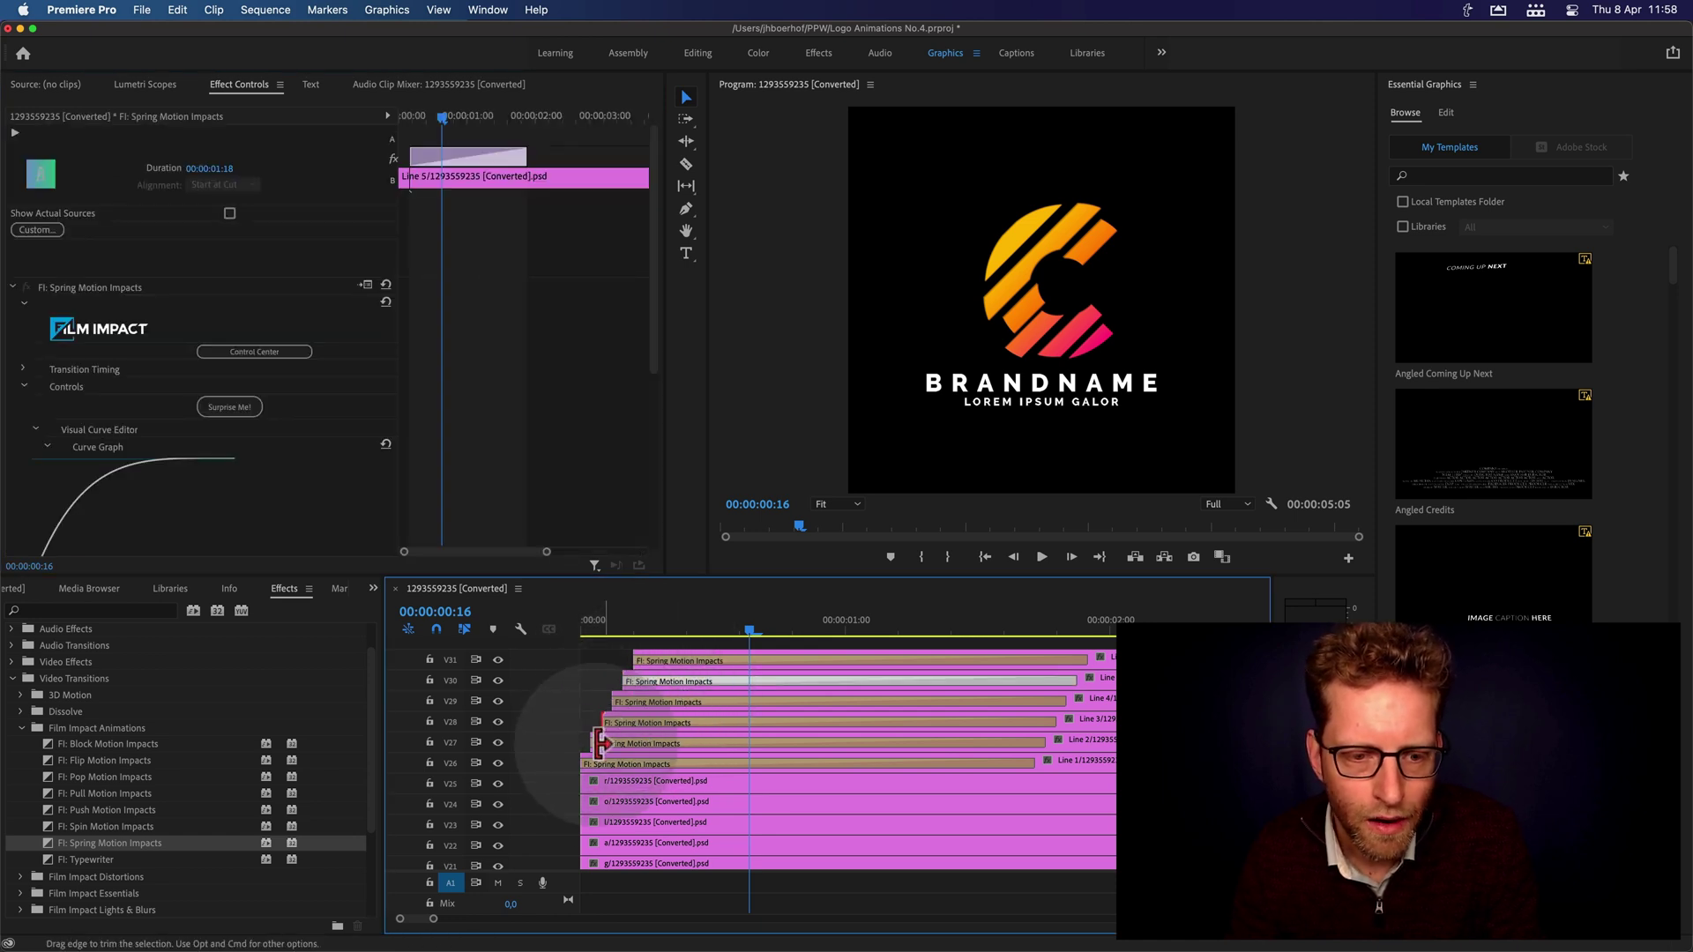
click(608, 723)
click(580, 628)
drag(575, 625, 1014, 627)
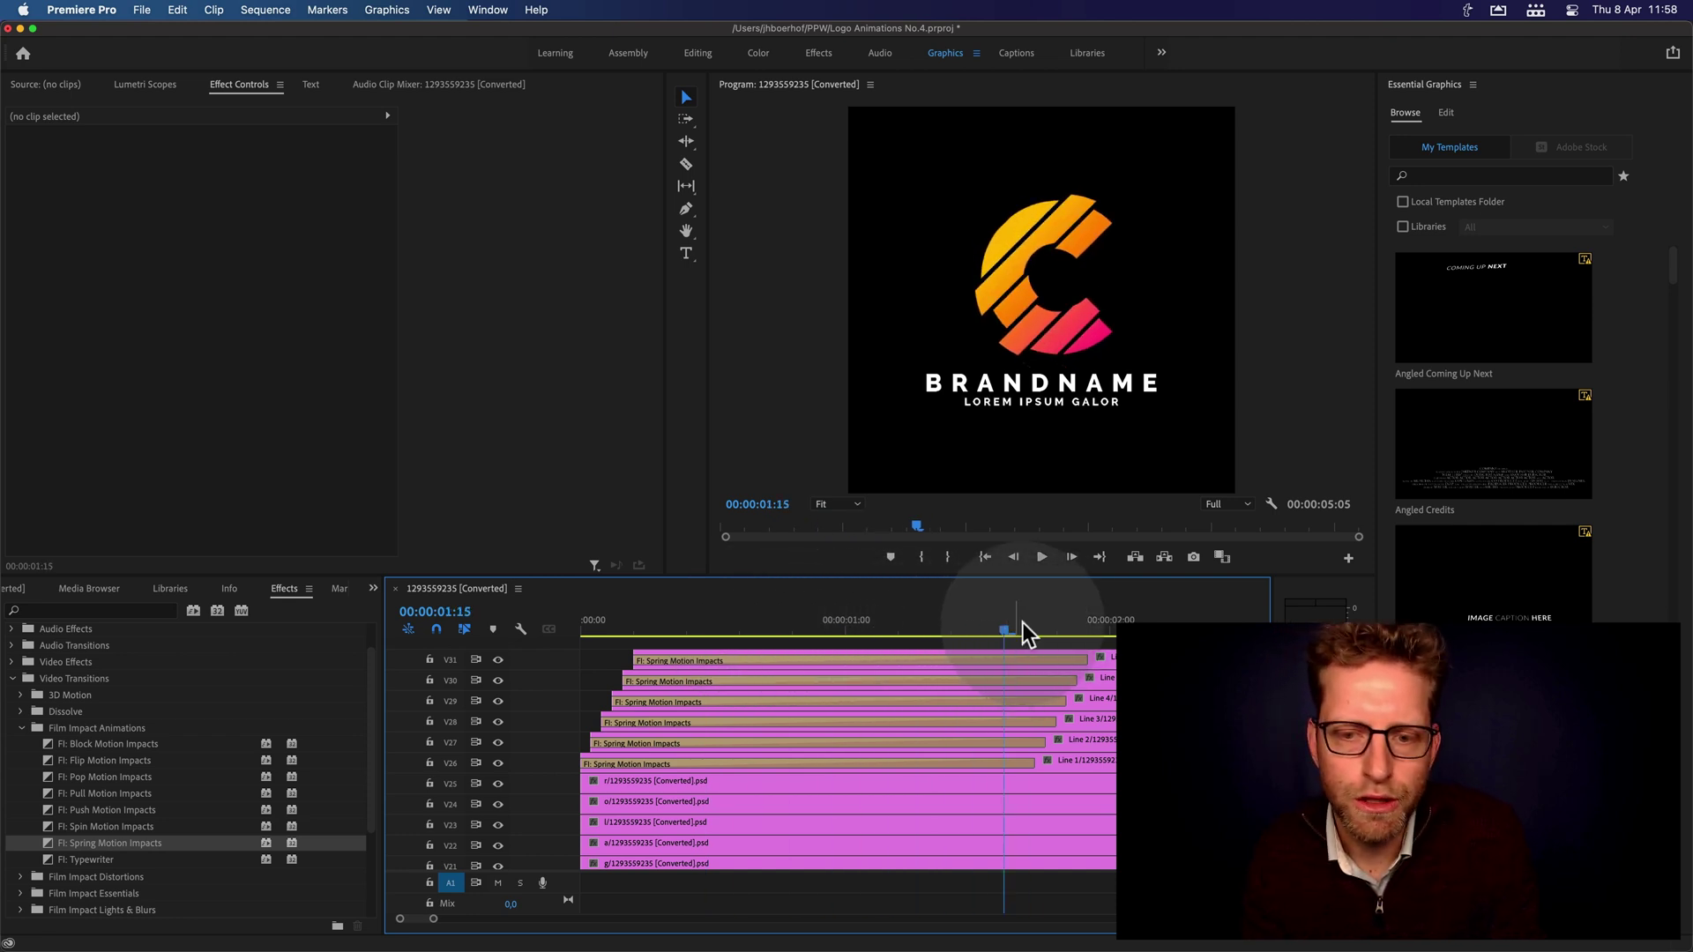
click(578, 628)
key(space)
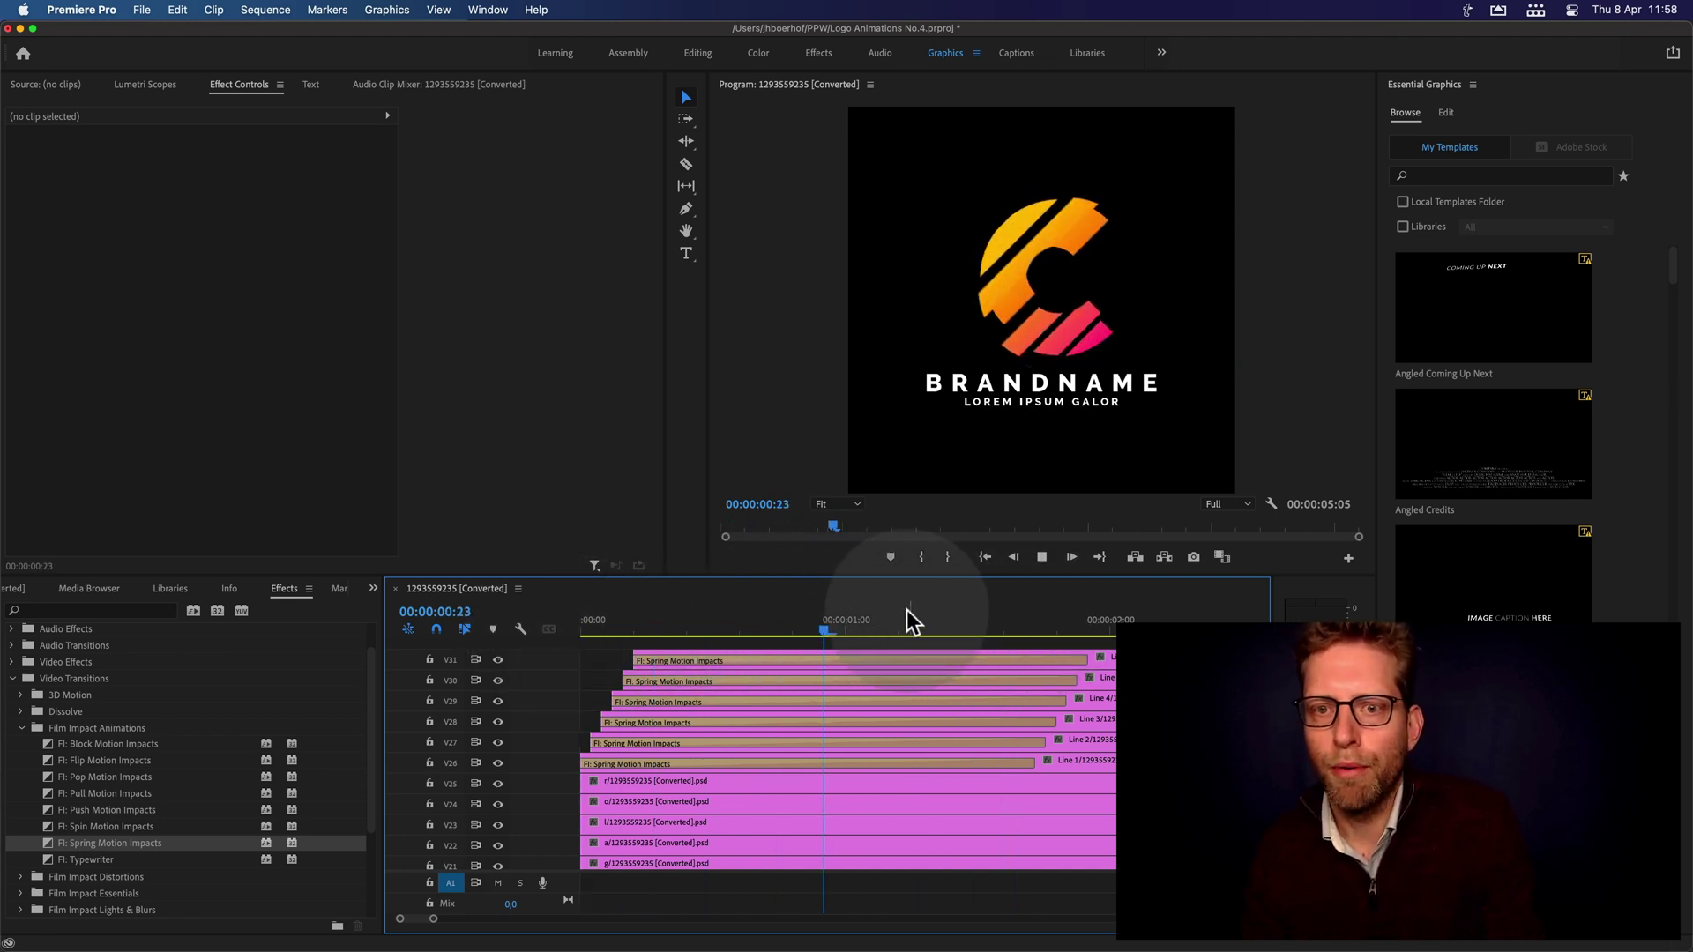
key(space)
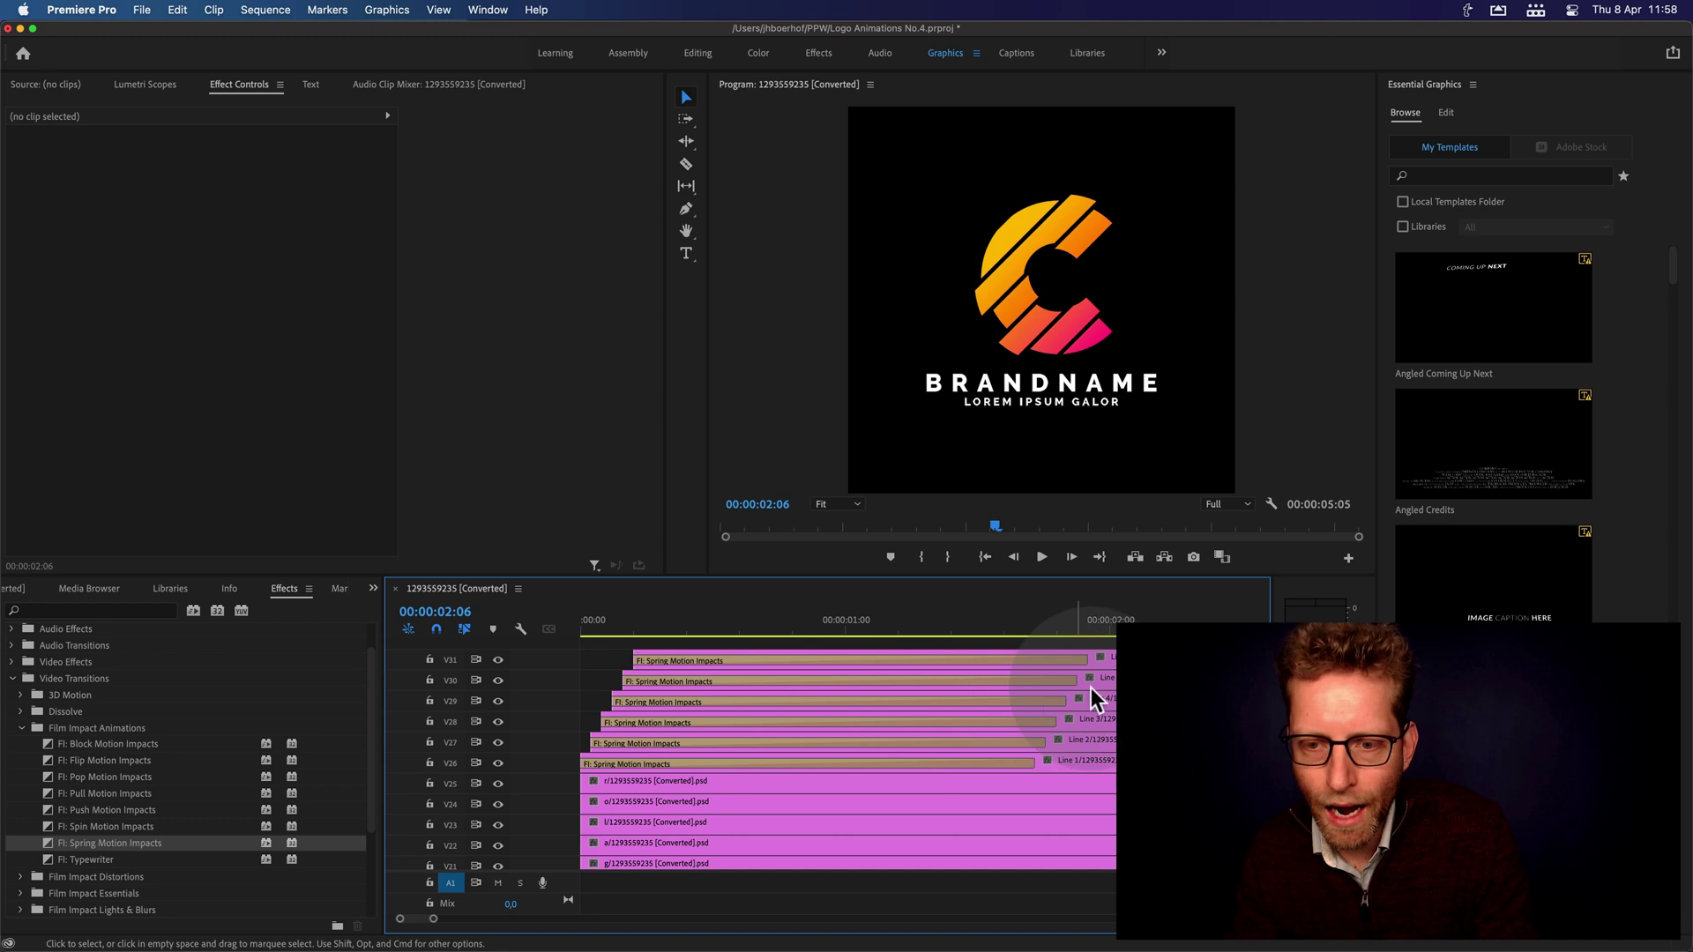
key(minus)
key(minus)
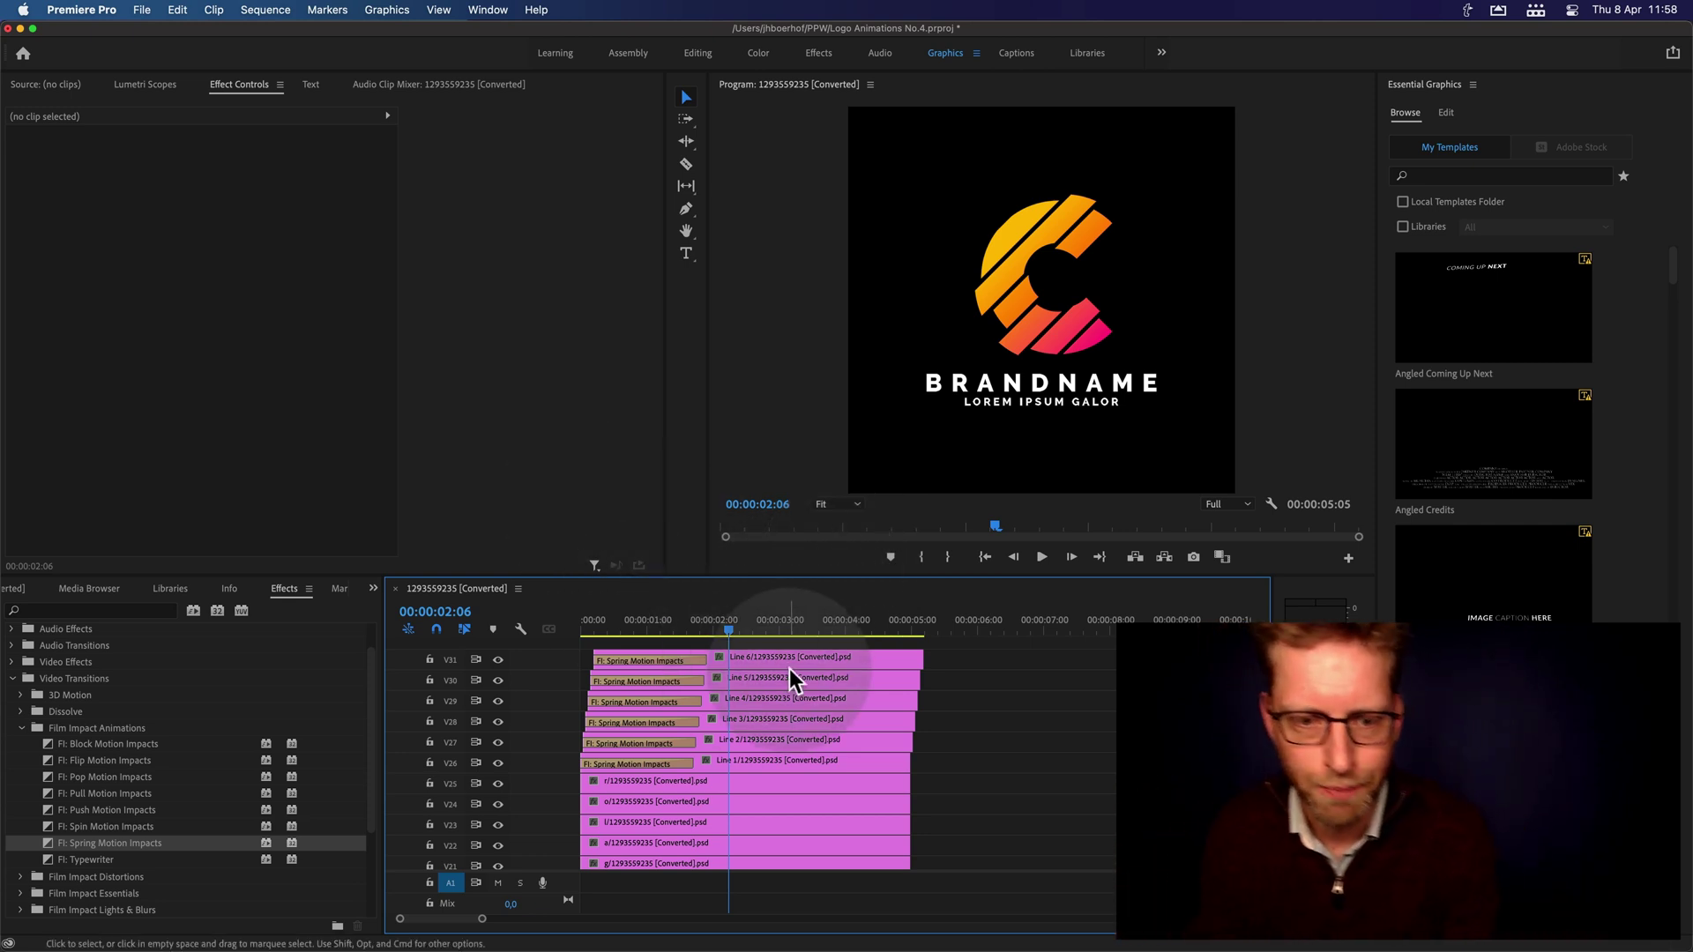
Nest all the tagline letter clips on tracks V11 to V25 into one sequence named "Lorep Ipsum (logo text)"
scroll(797, 800, down, 1)
scroll(750, 776, down, 3)
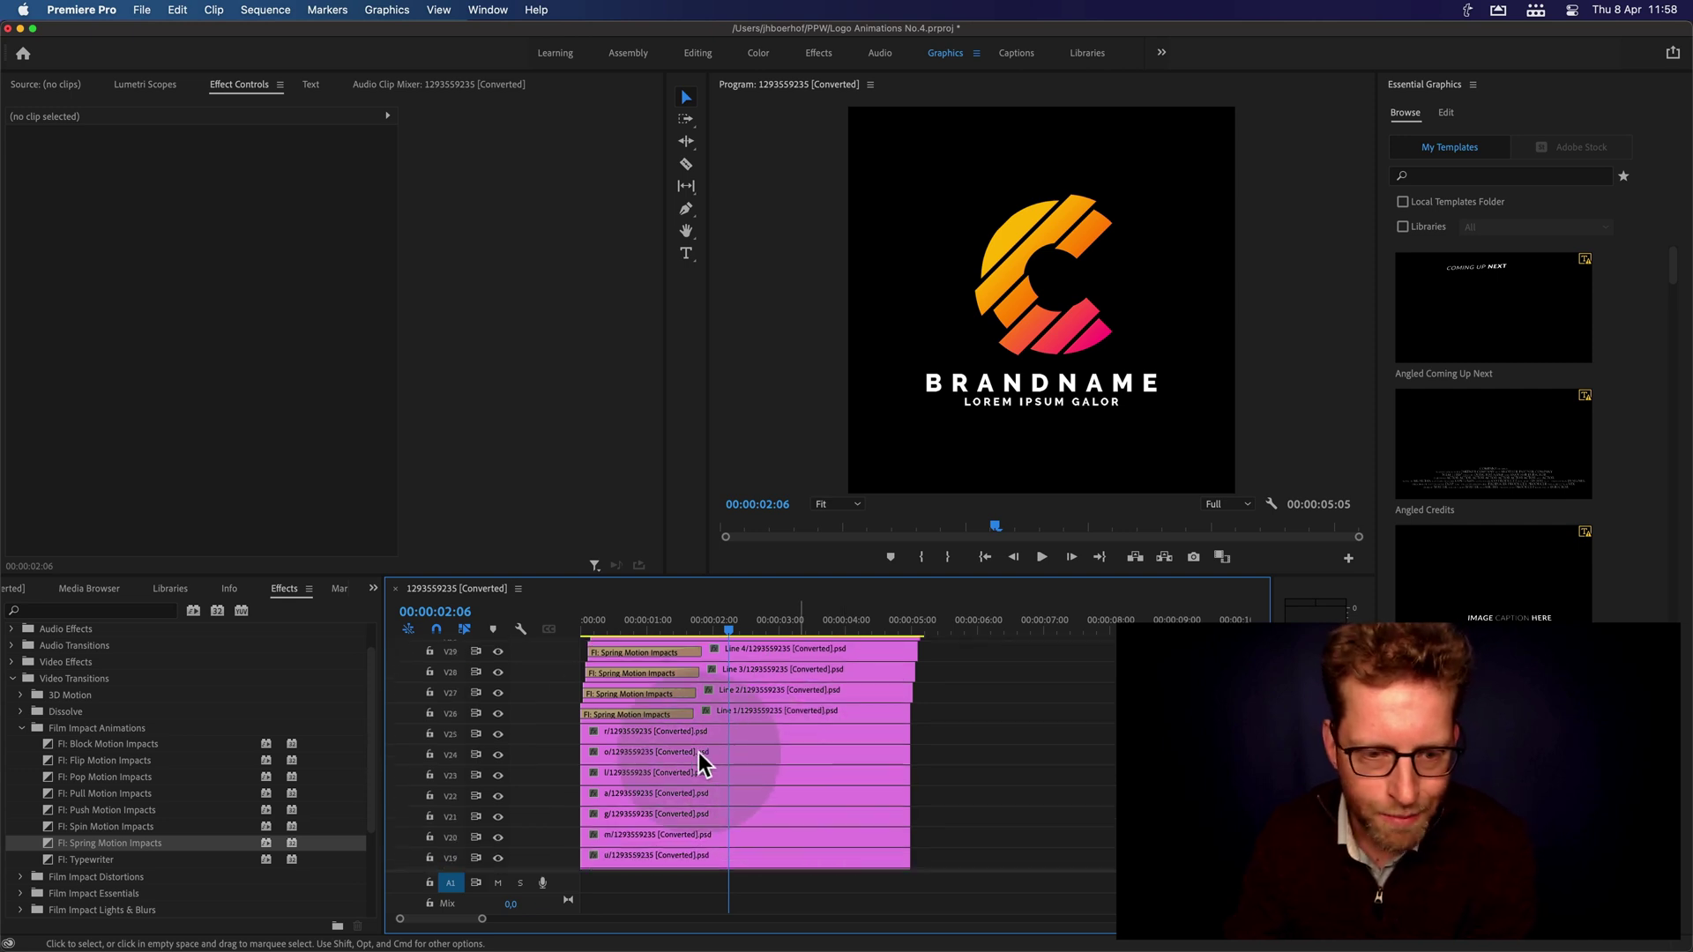
click(743, 734)
key(grave)
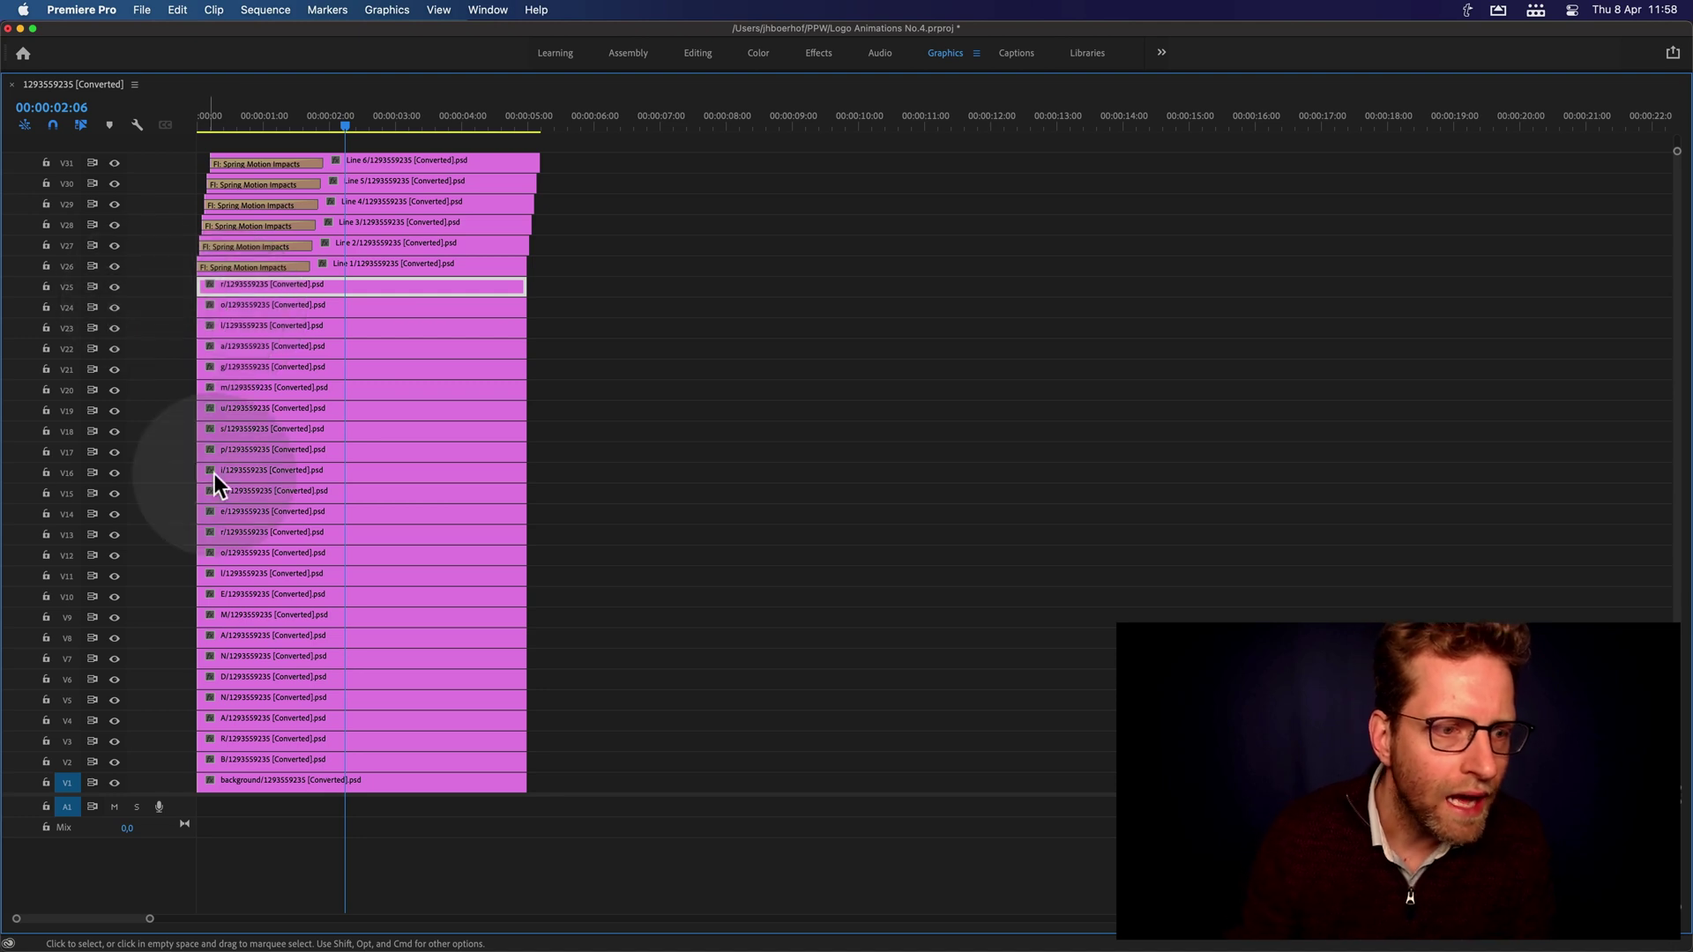
drag(575, 575, 521, 549)
drag(376, 426, 197, 279)
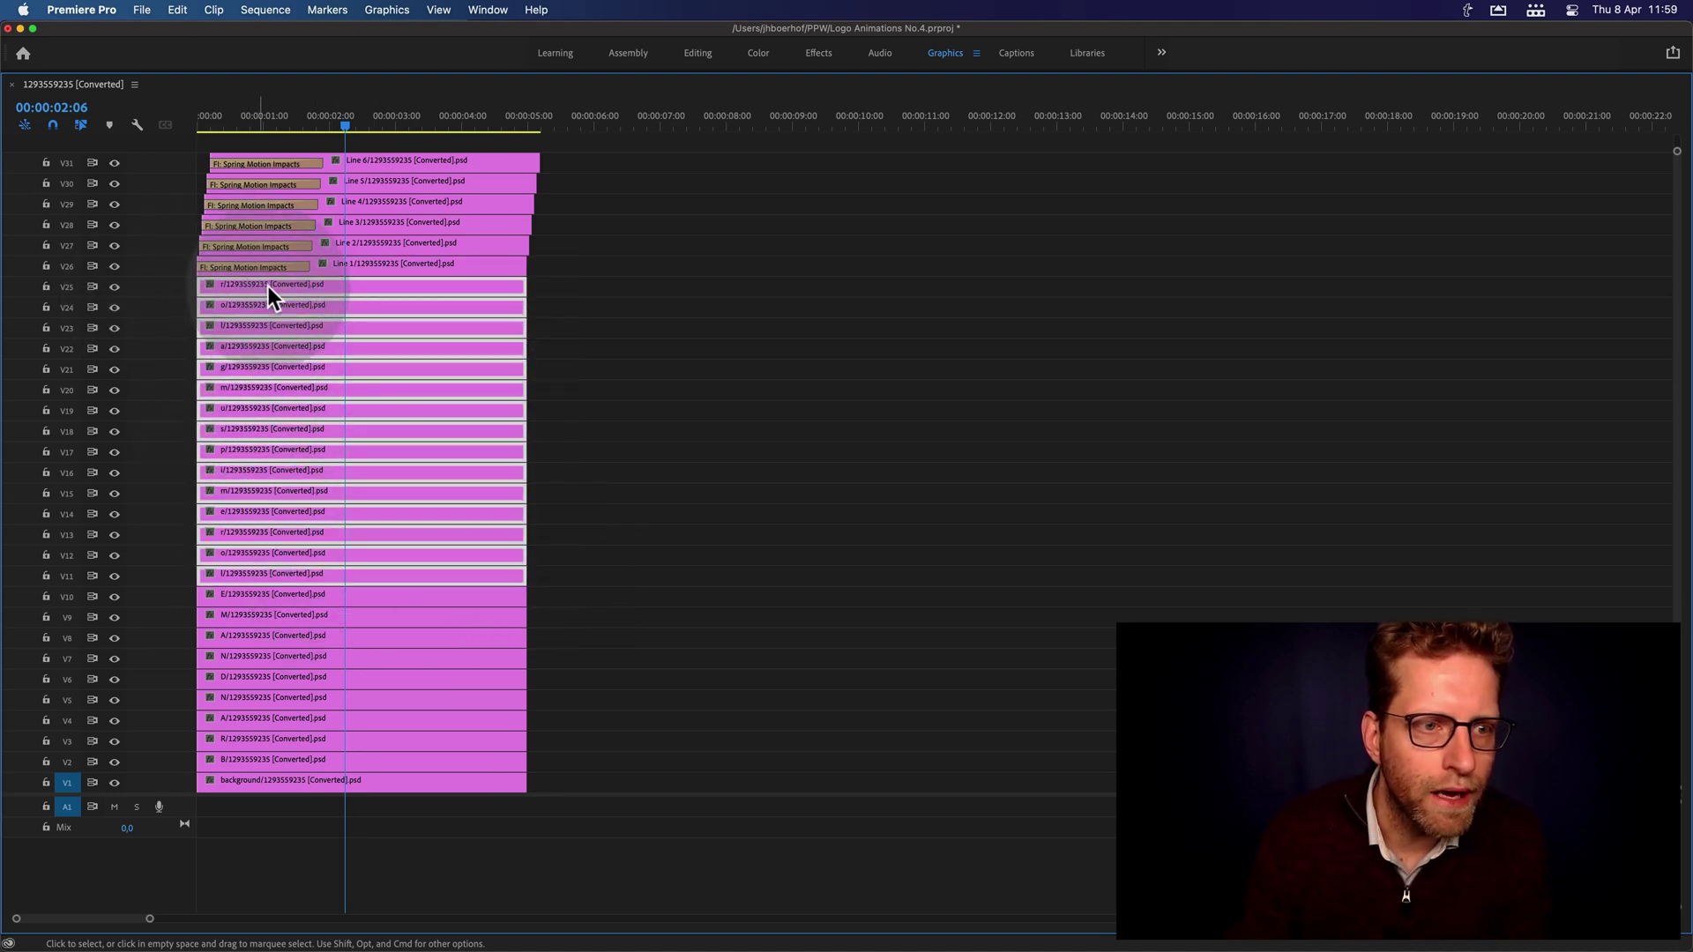
right_click(268, 286)
click(312, 544)
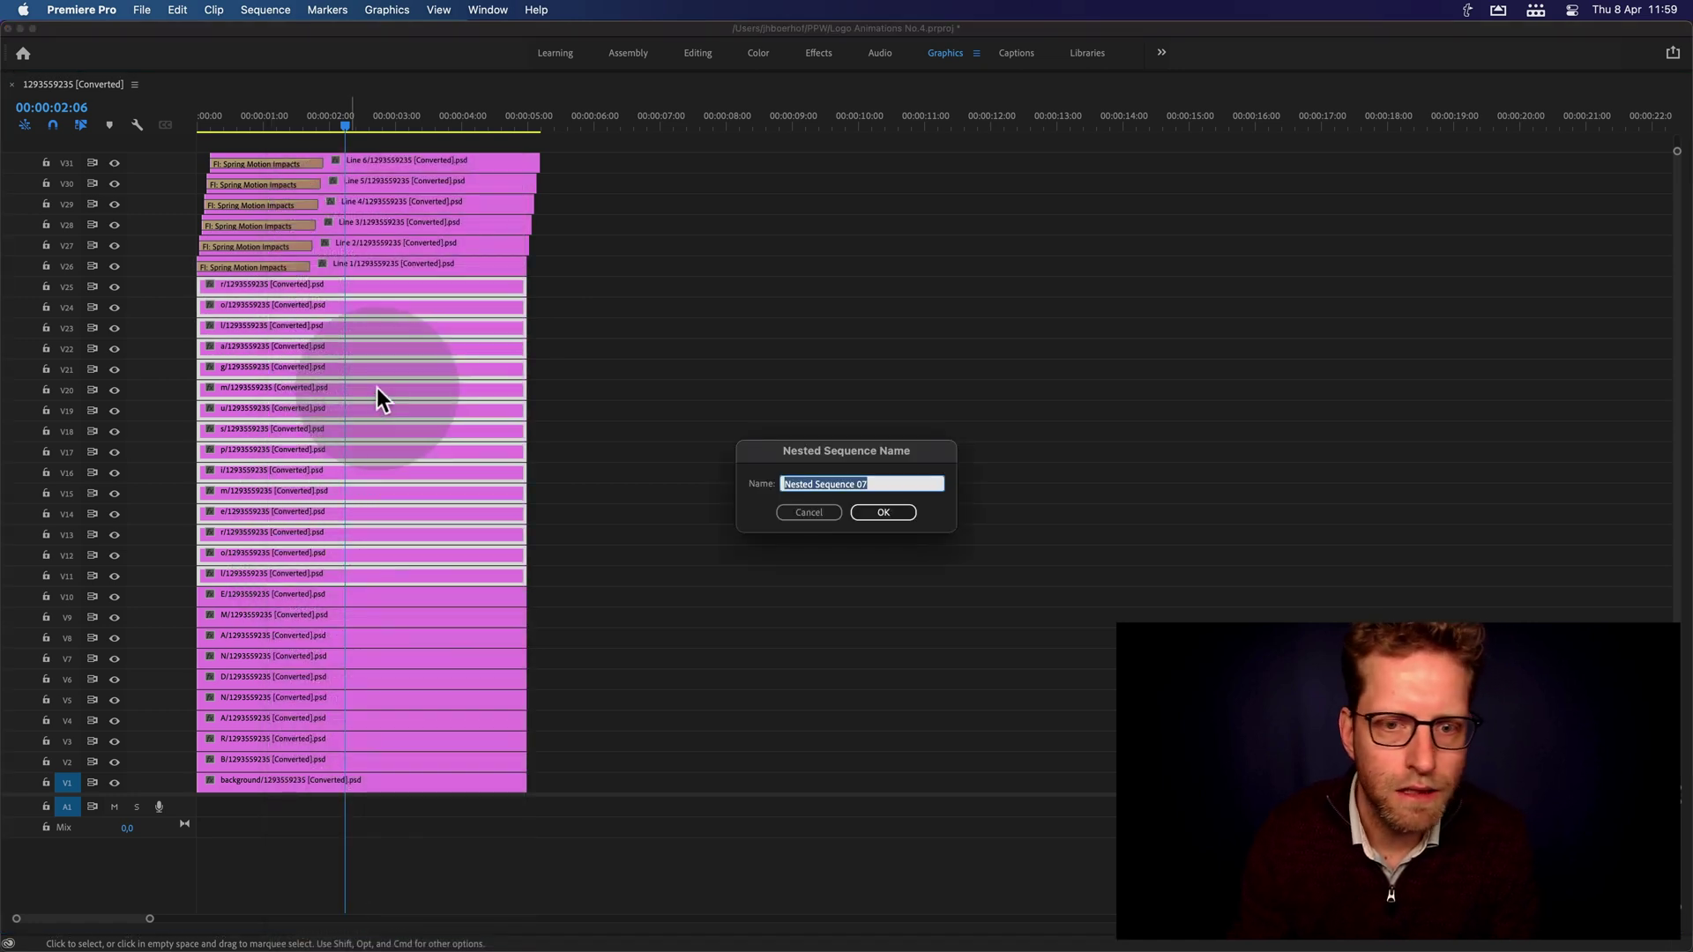
text(Lorep Ipsu)
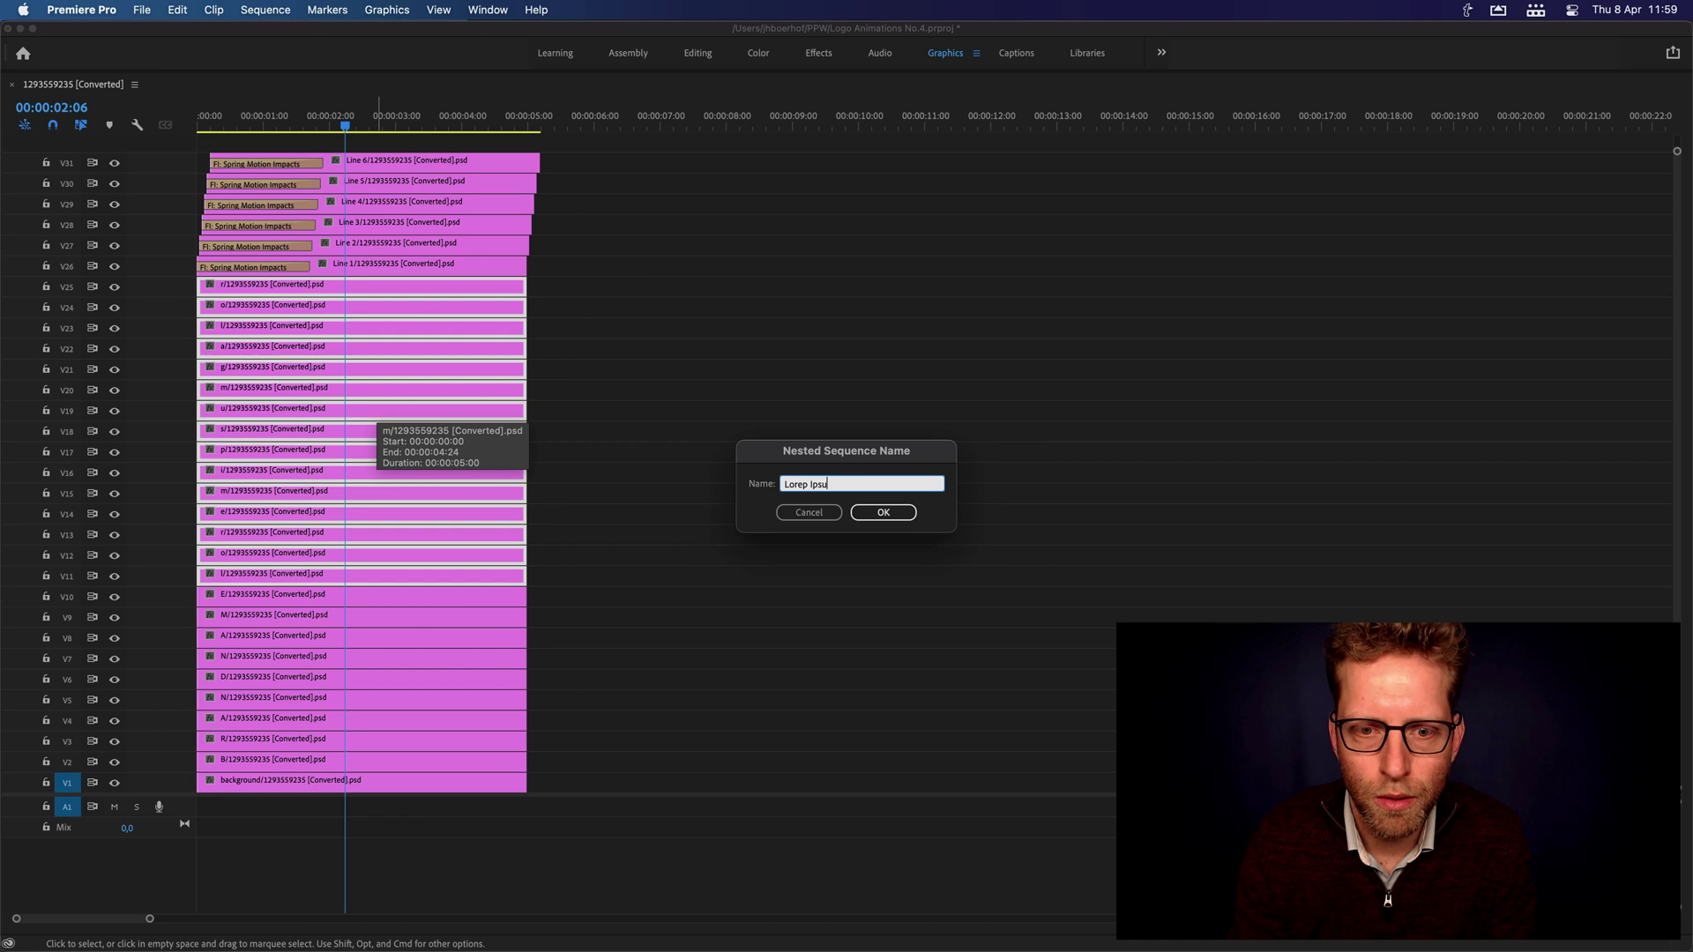
text(m (logo)
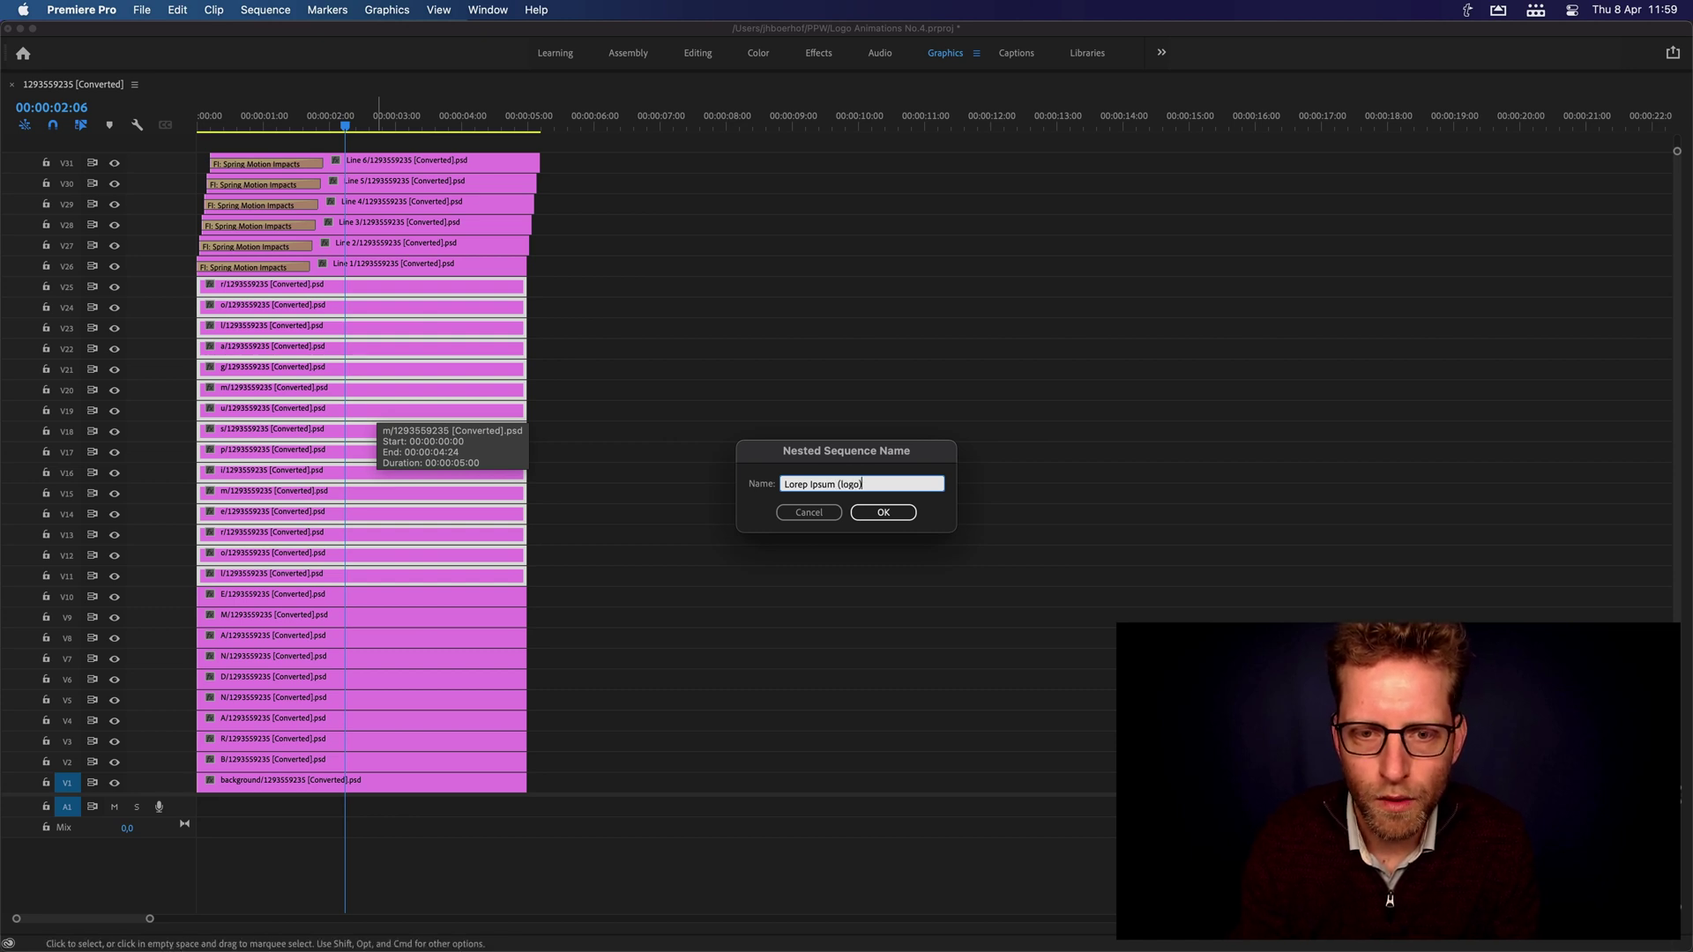
text( text)
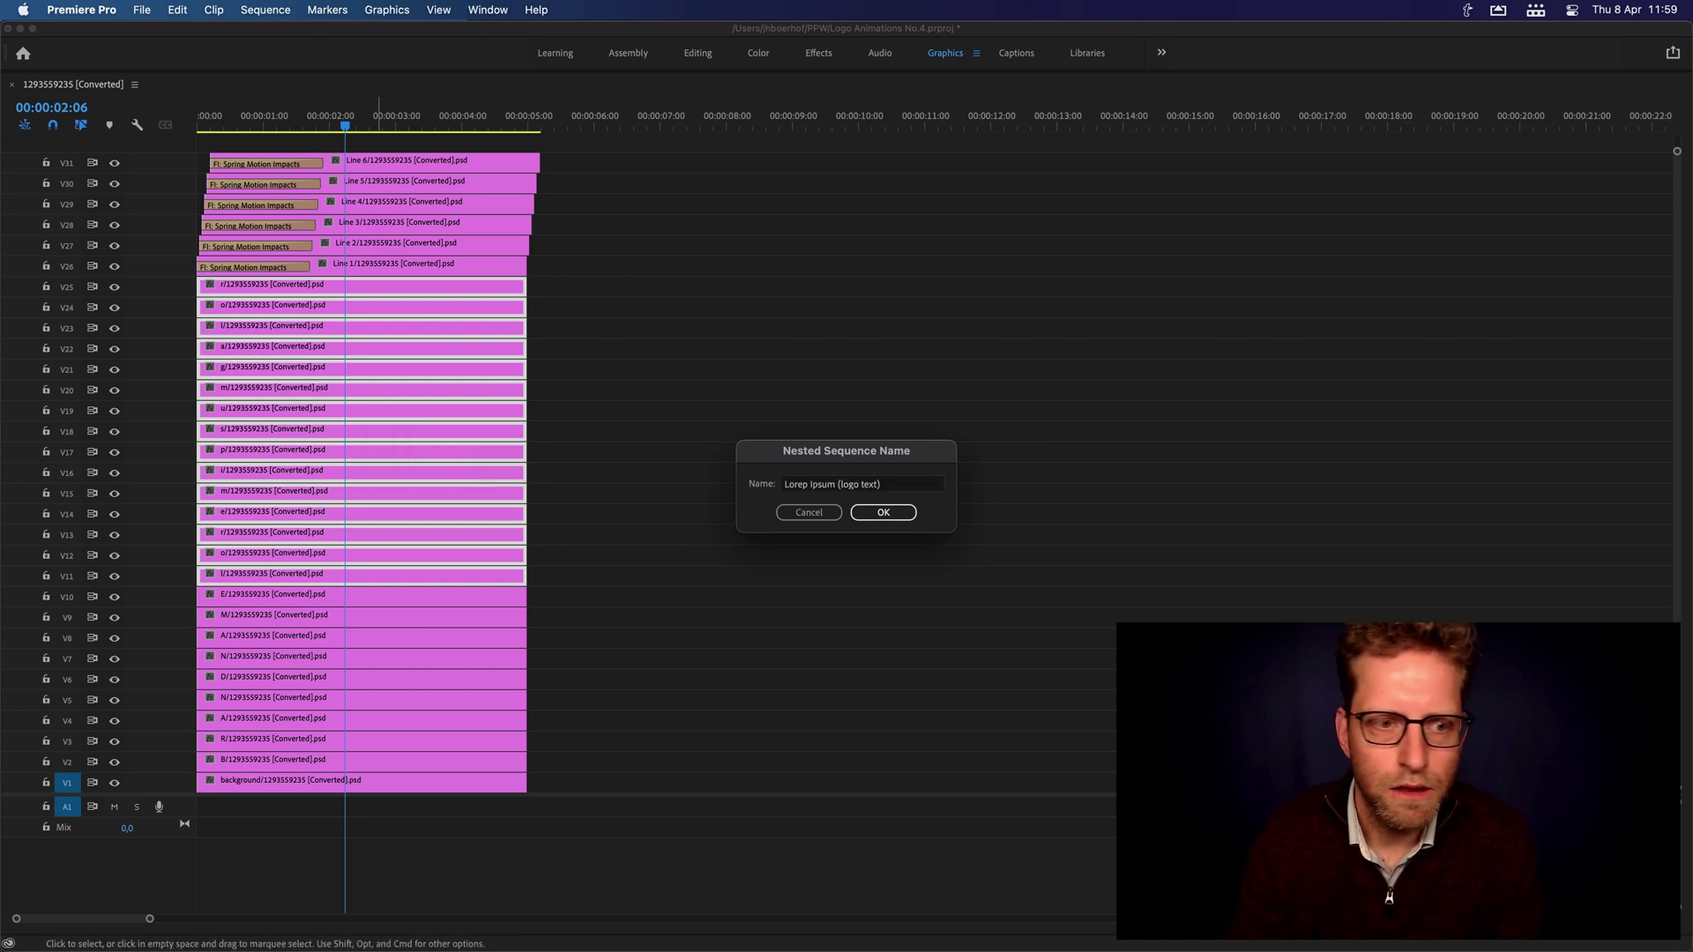
key(Return)
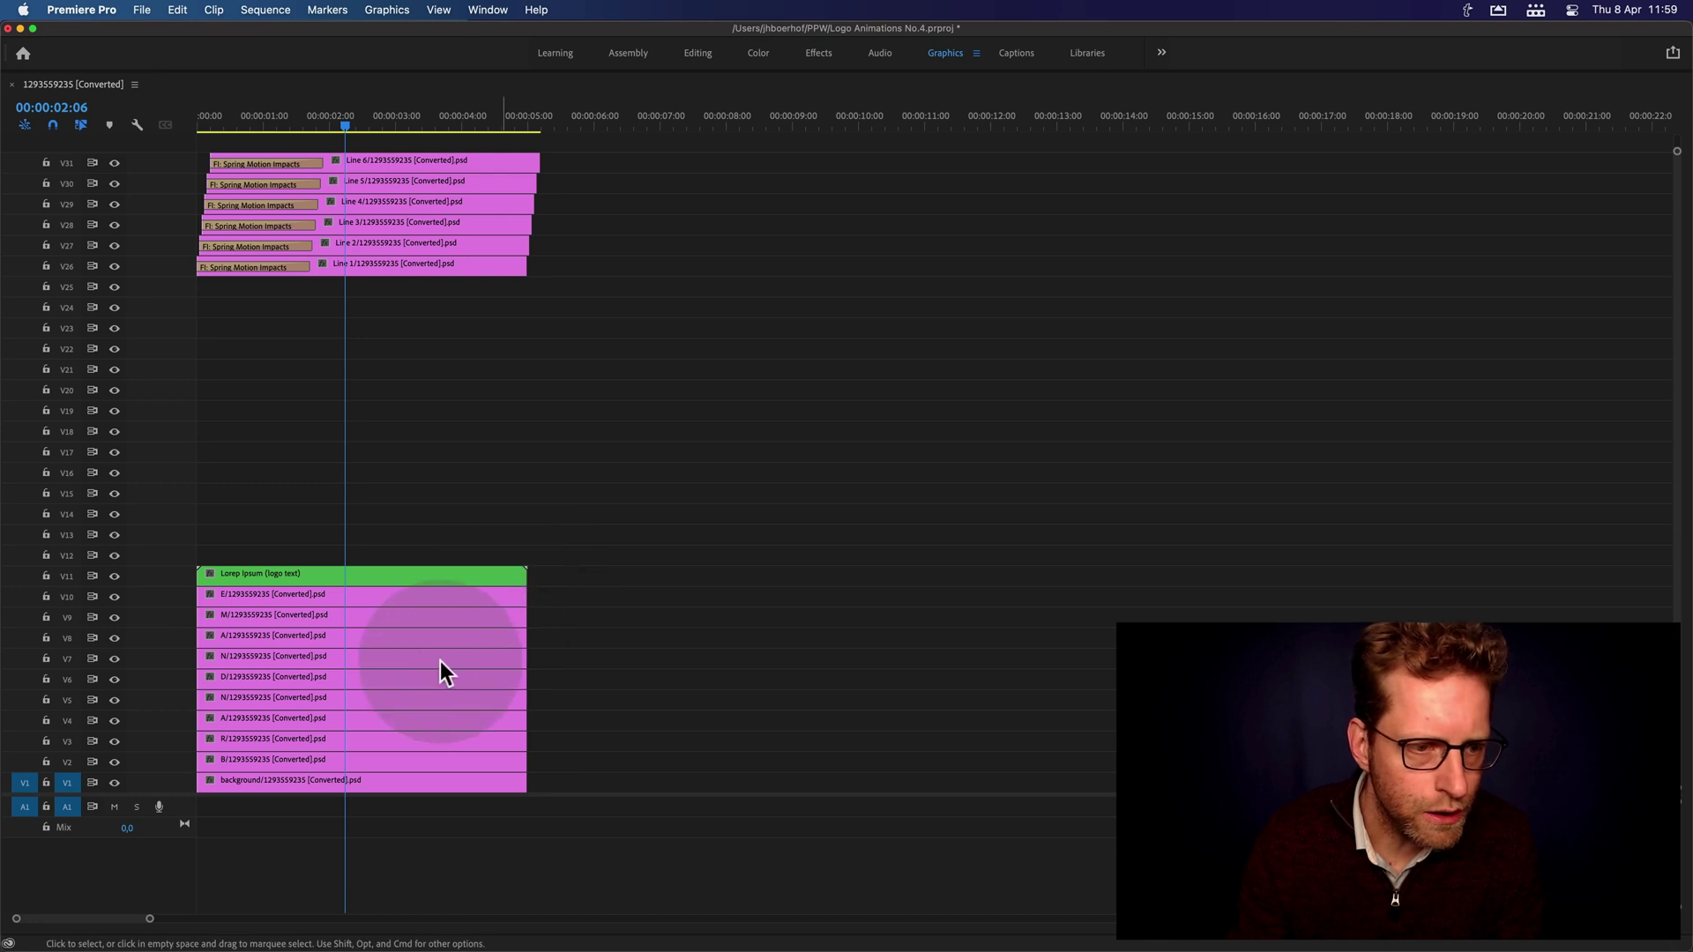
Nest the nine BRANDNAME letter clips on tracks V2 to V10 into a sequence named "Brand Name"
click(476, 597)
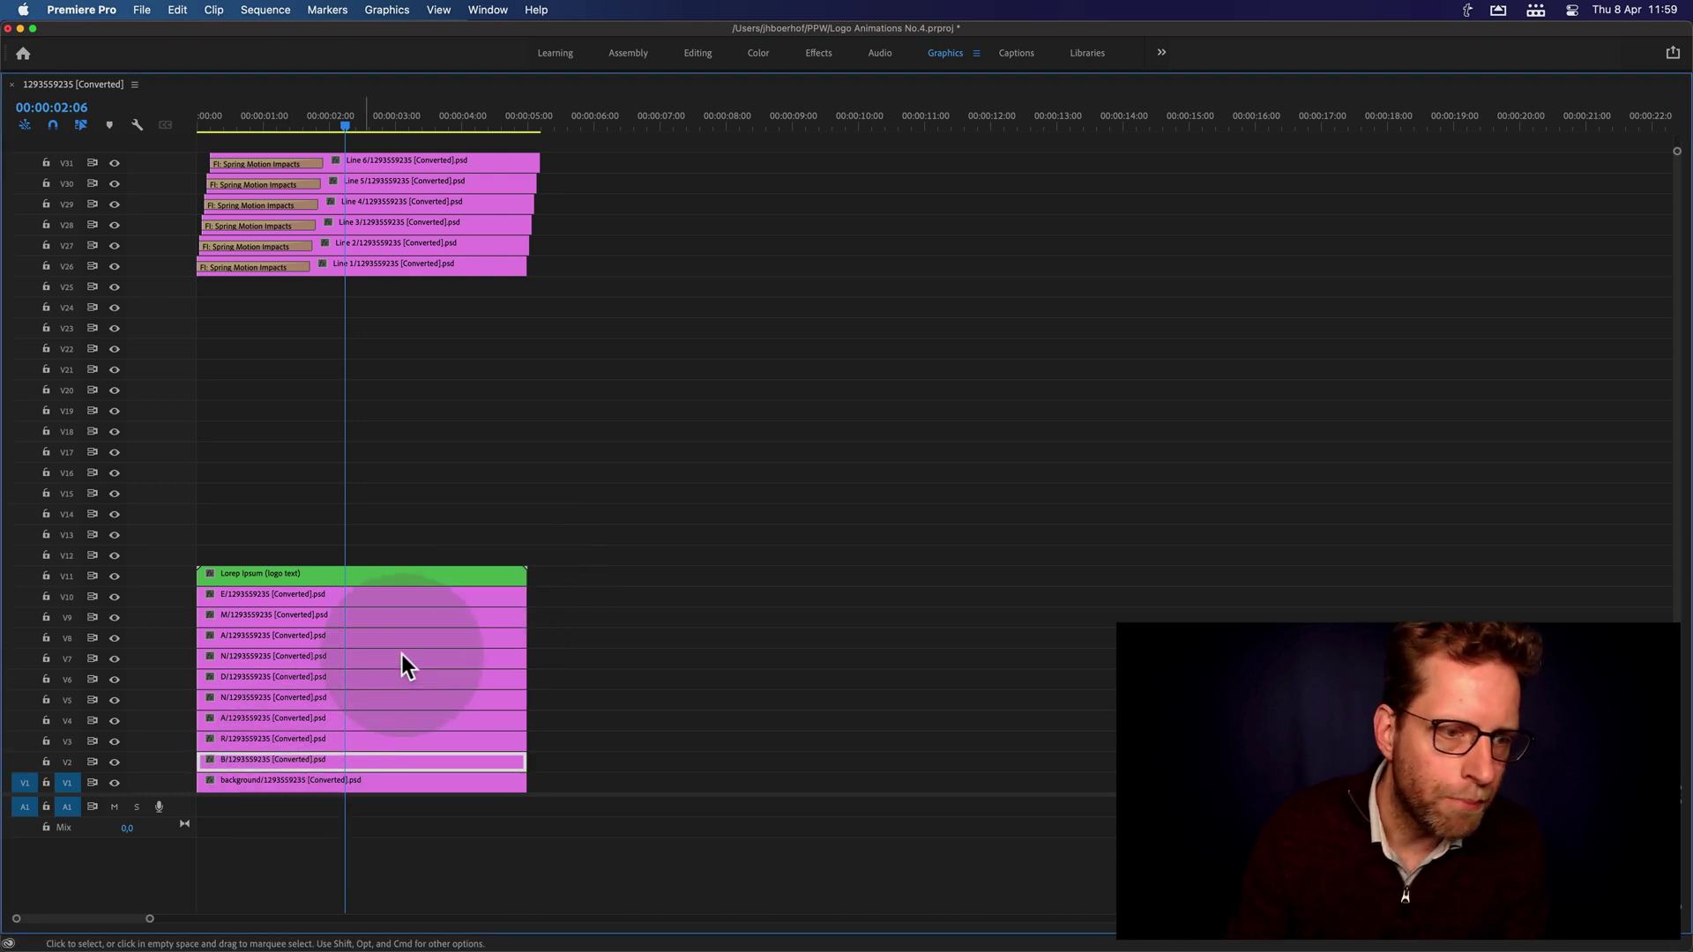
drag(552, 591, 331, 759)
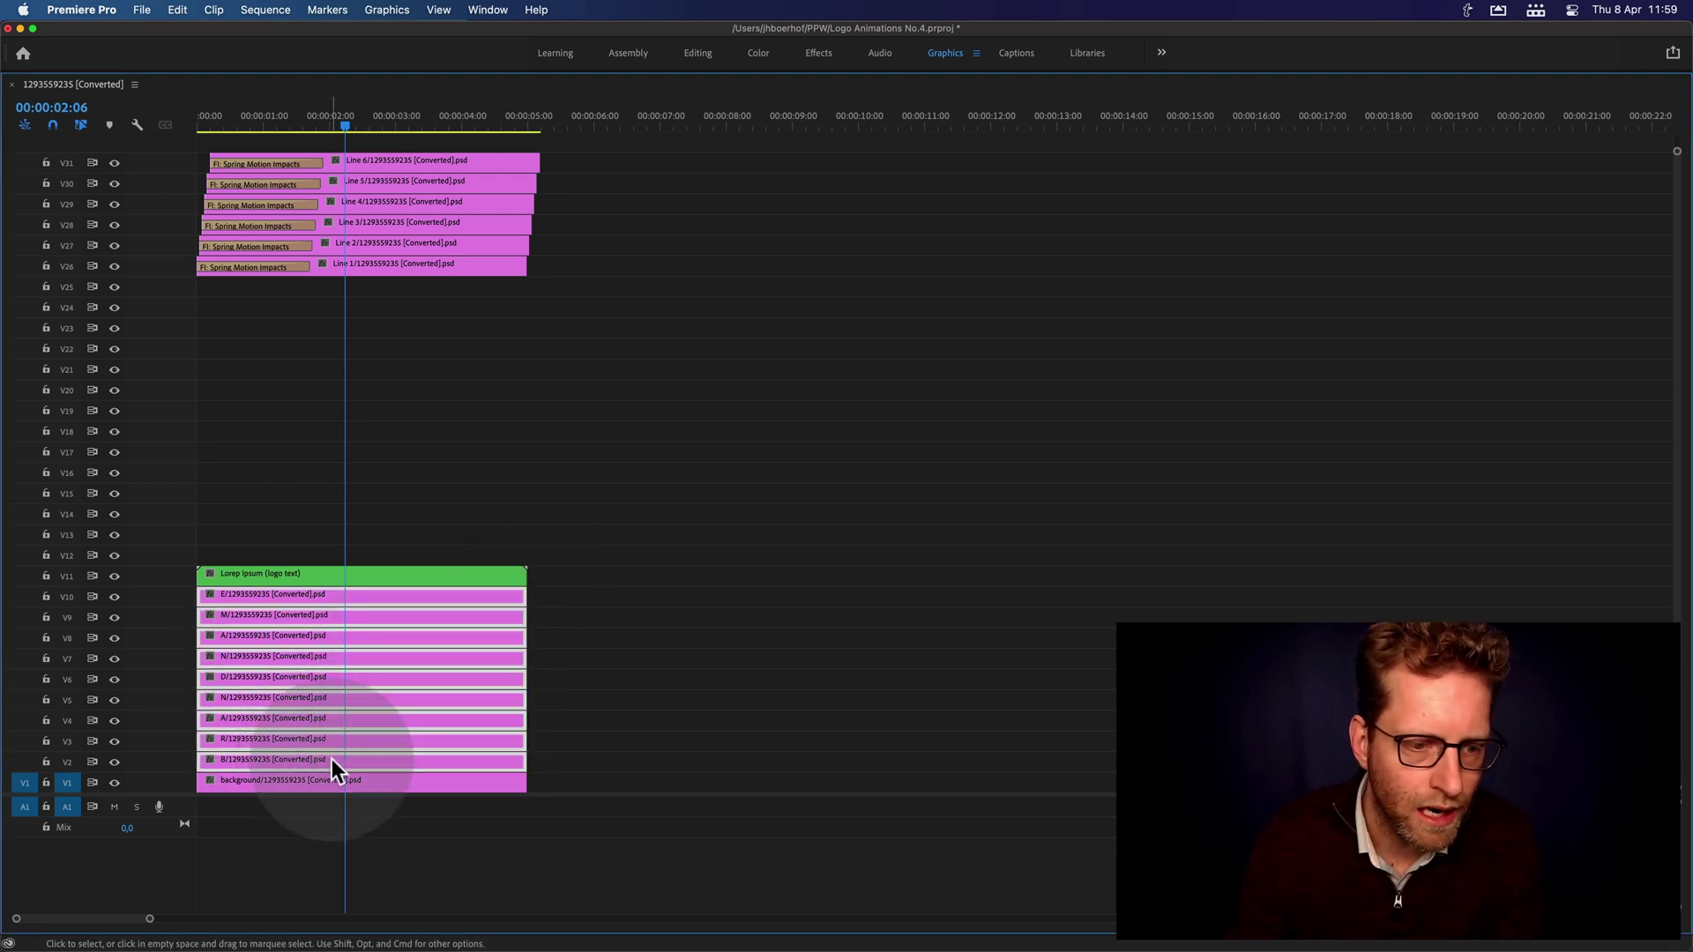
right_click(331, 759)
click(402, 538)
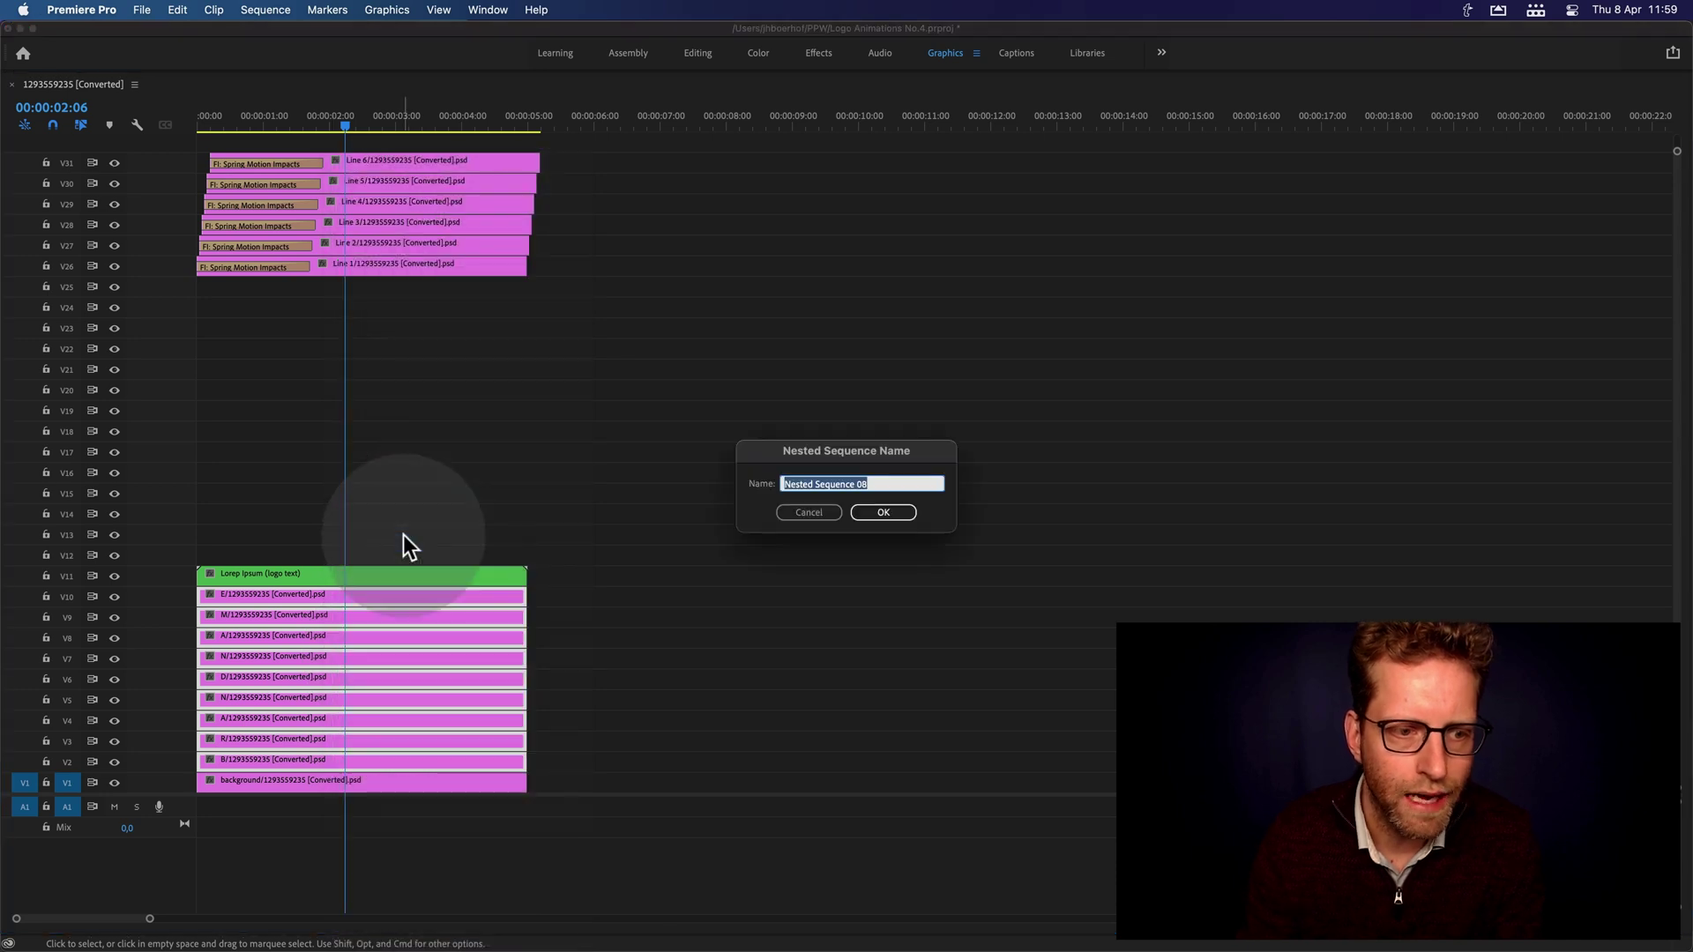
text(Brand Name)
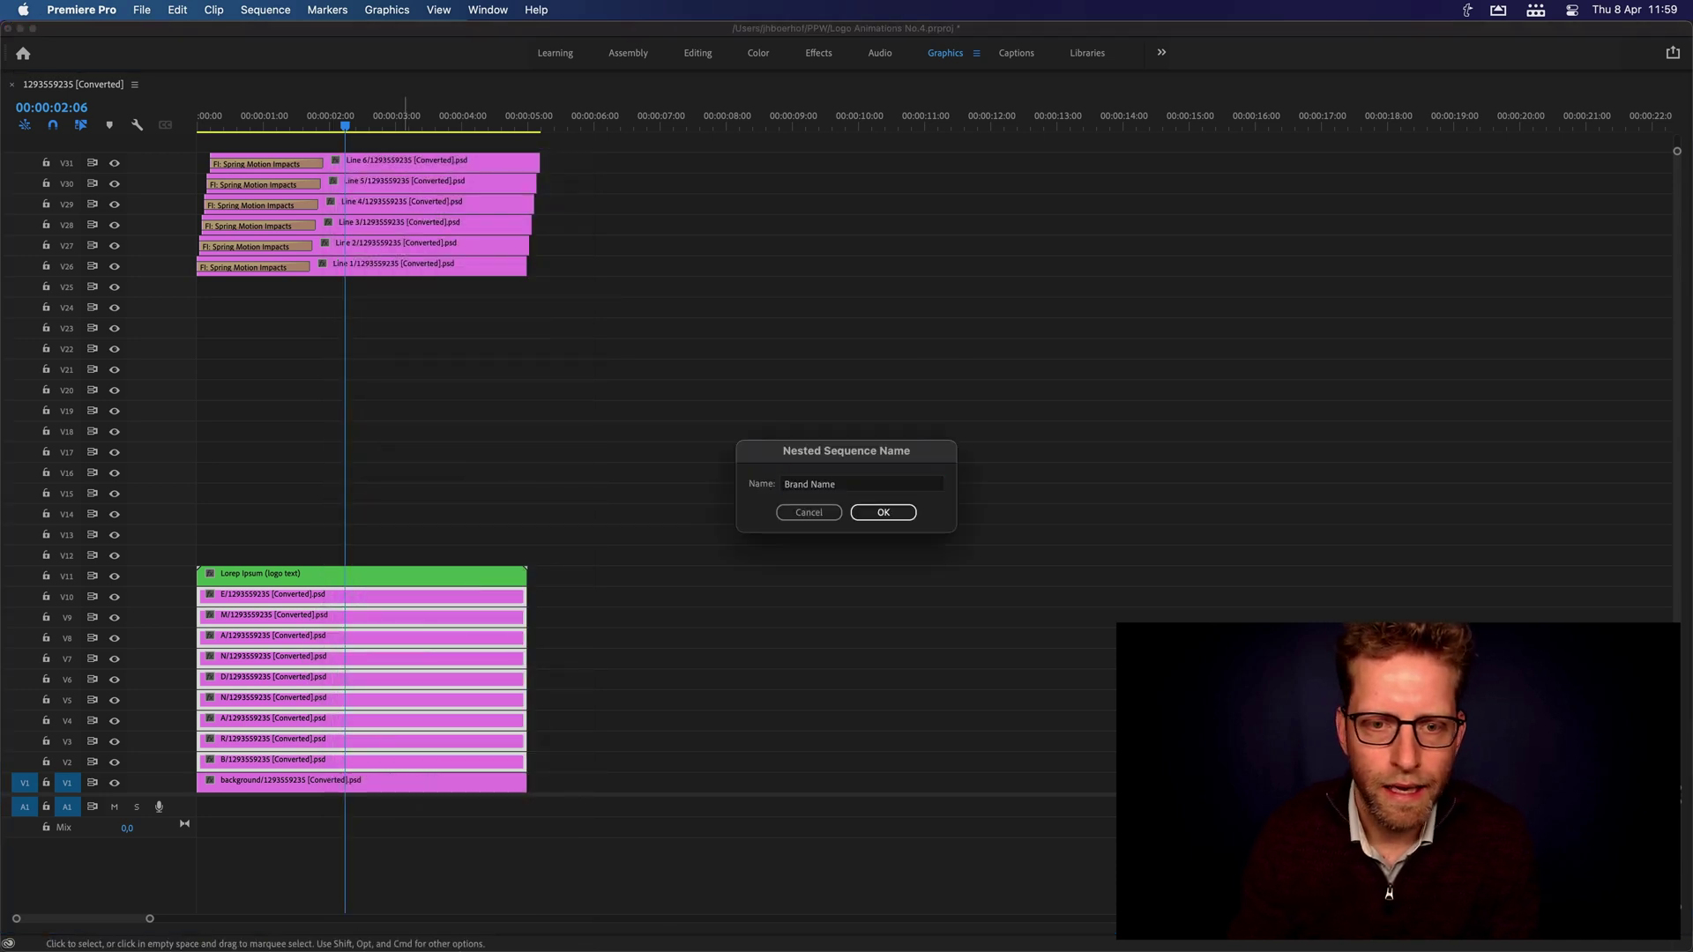
key(Return)
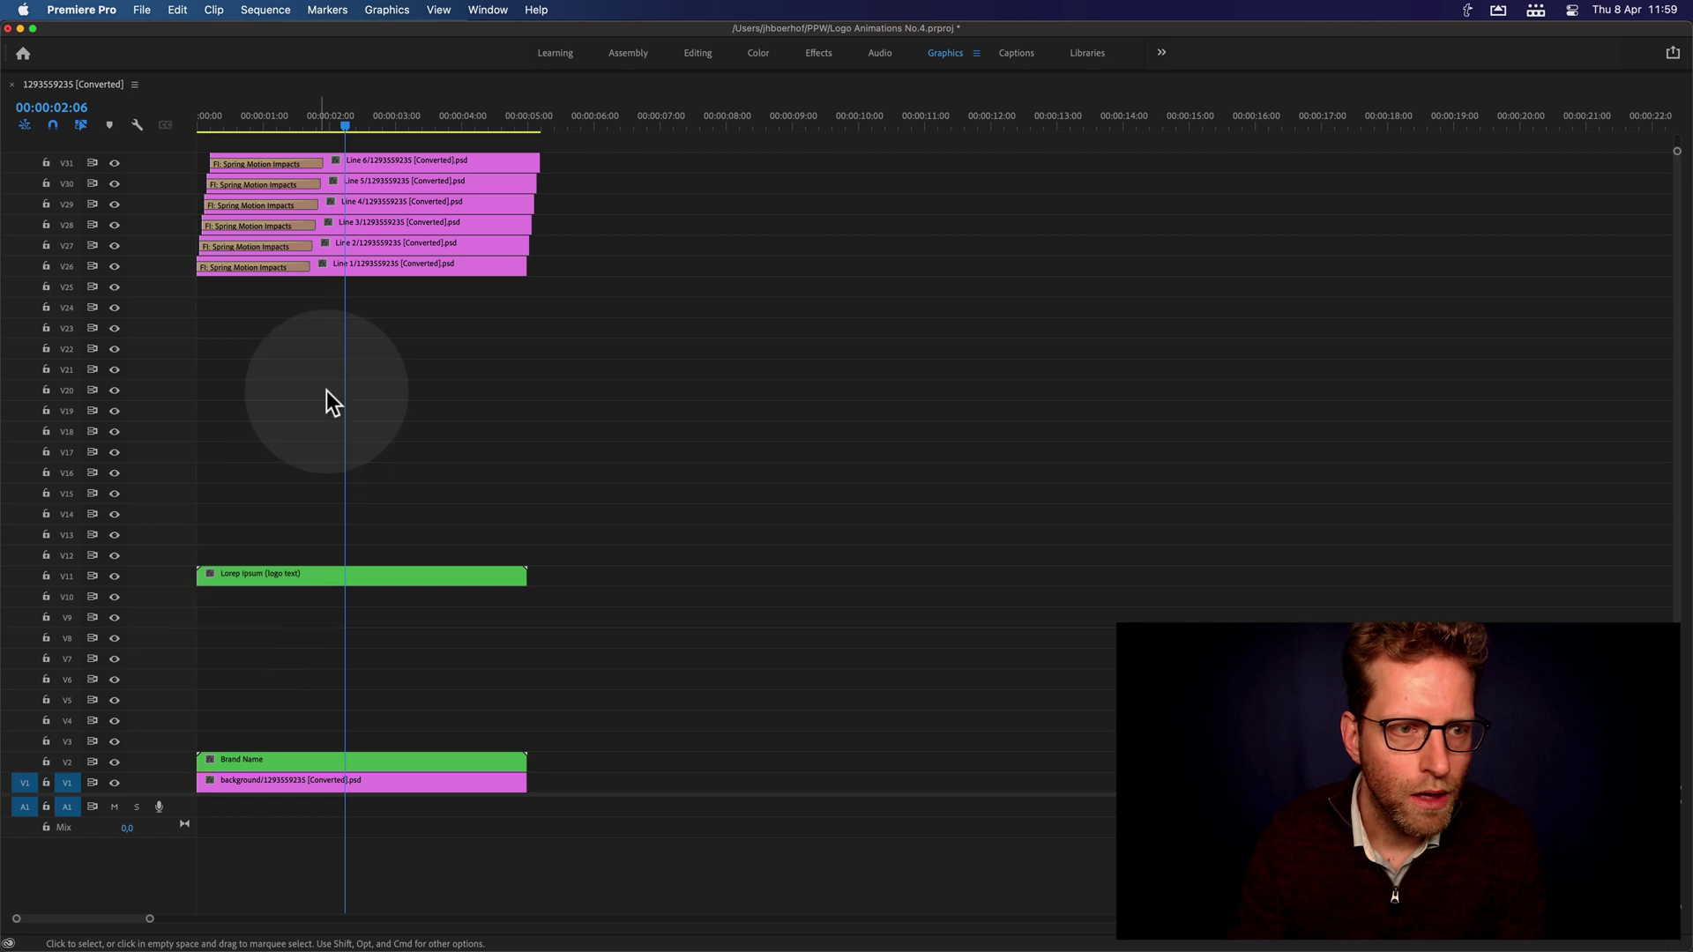
Move the Lorep Ipsum nest down to V3 and the six line clips down to V4 through V9
drag(346, 575, 347, 741)
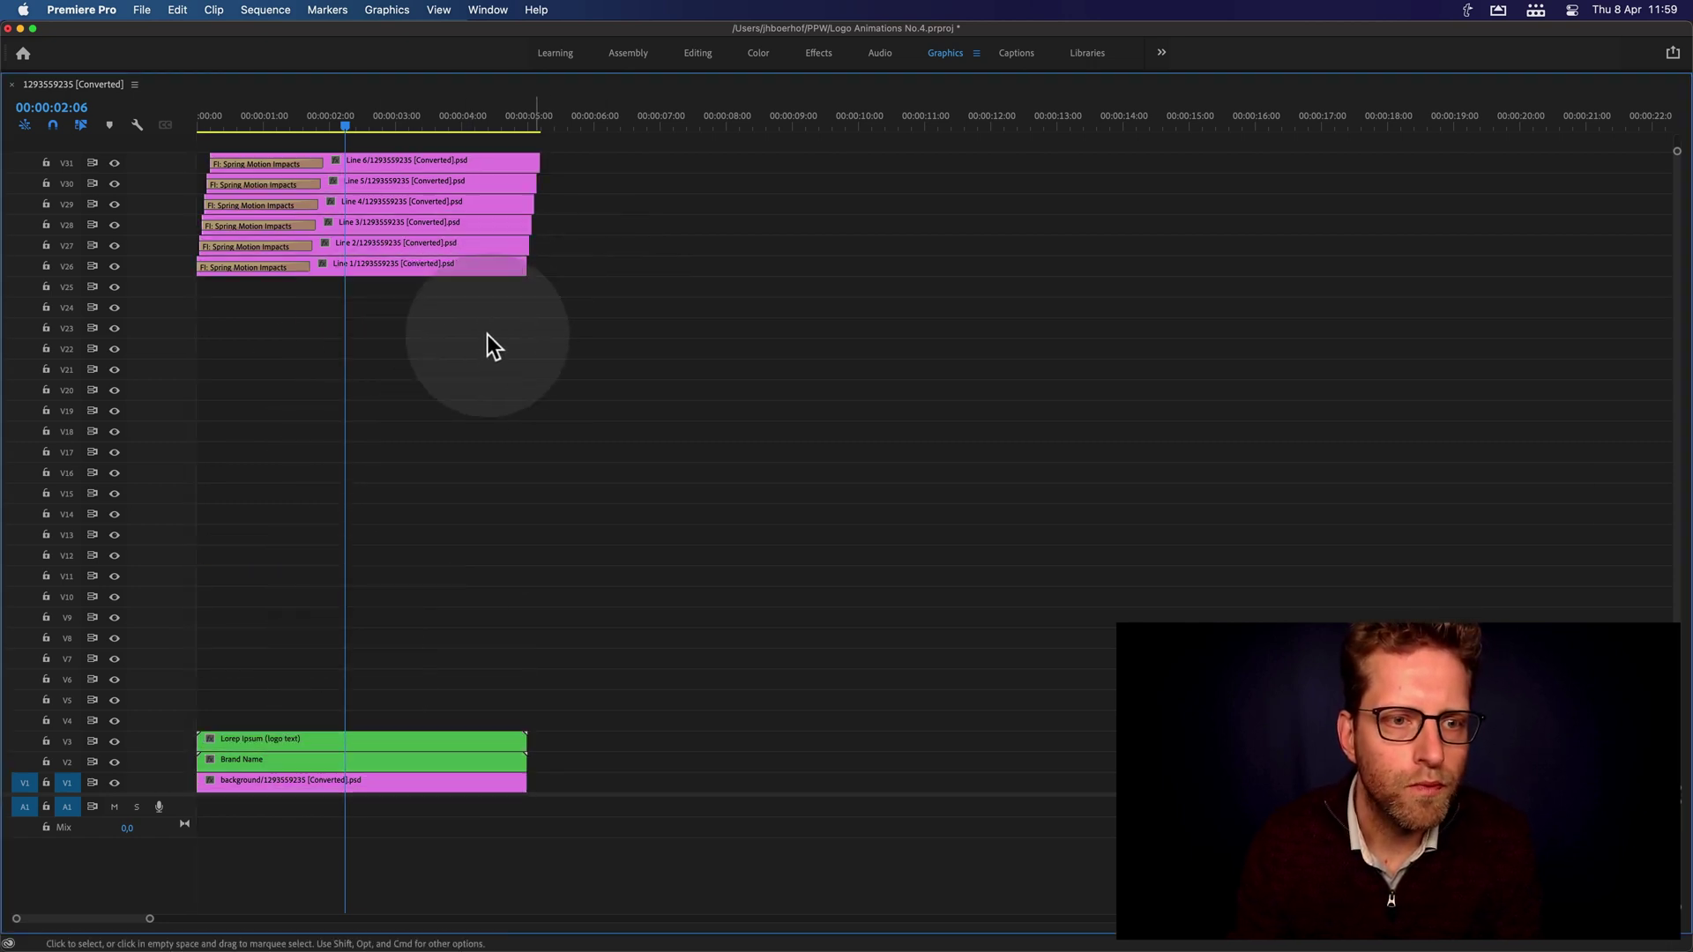
key(minus)
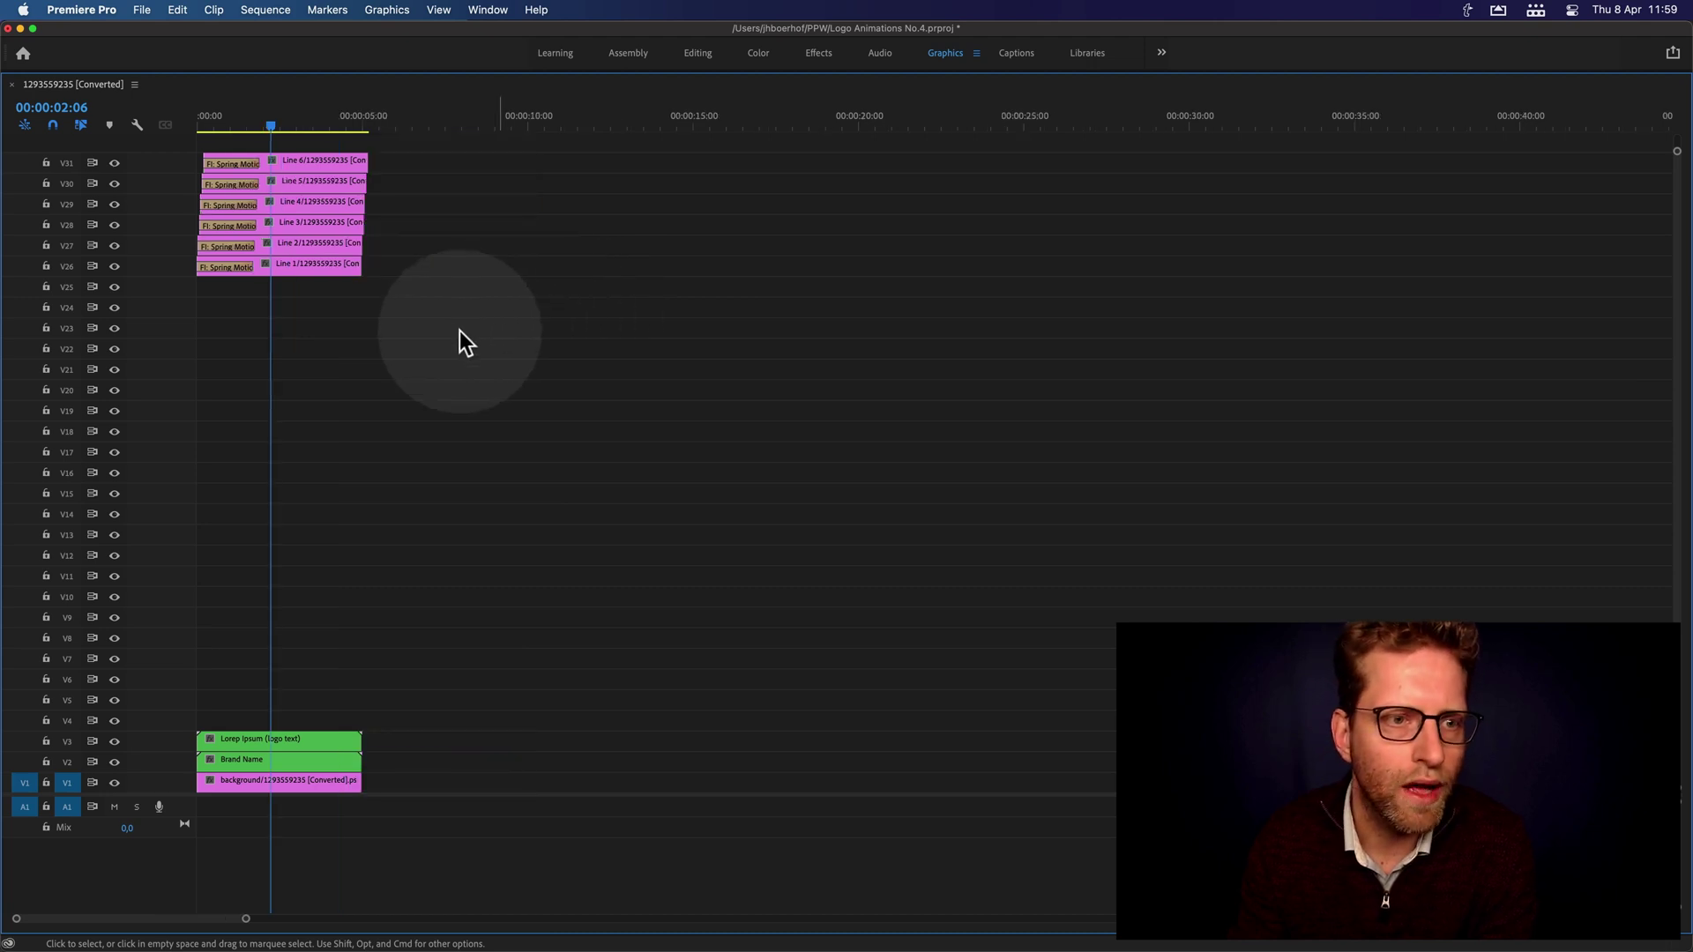
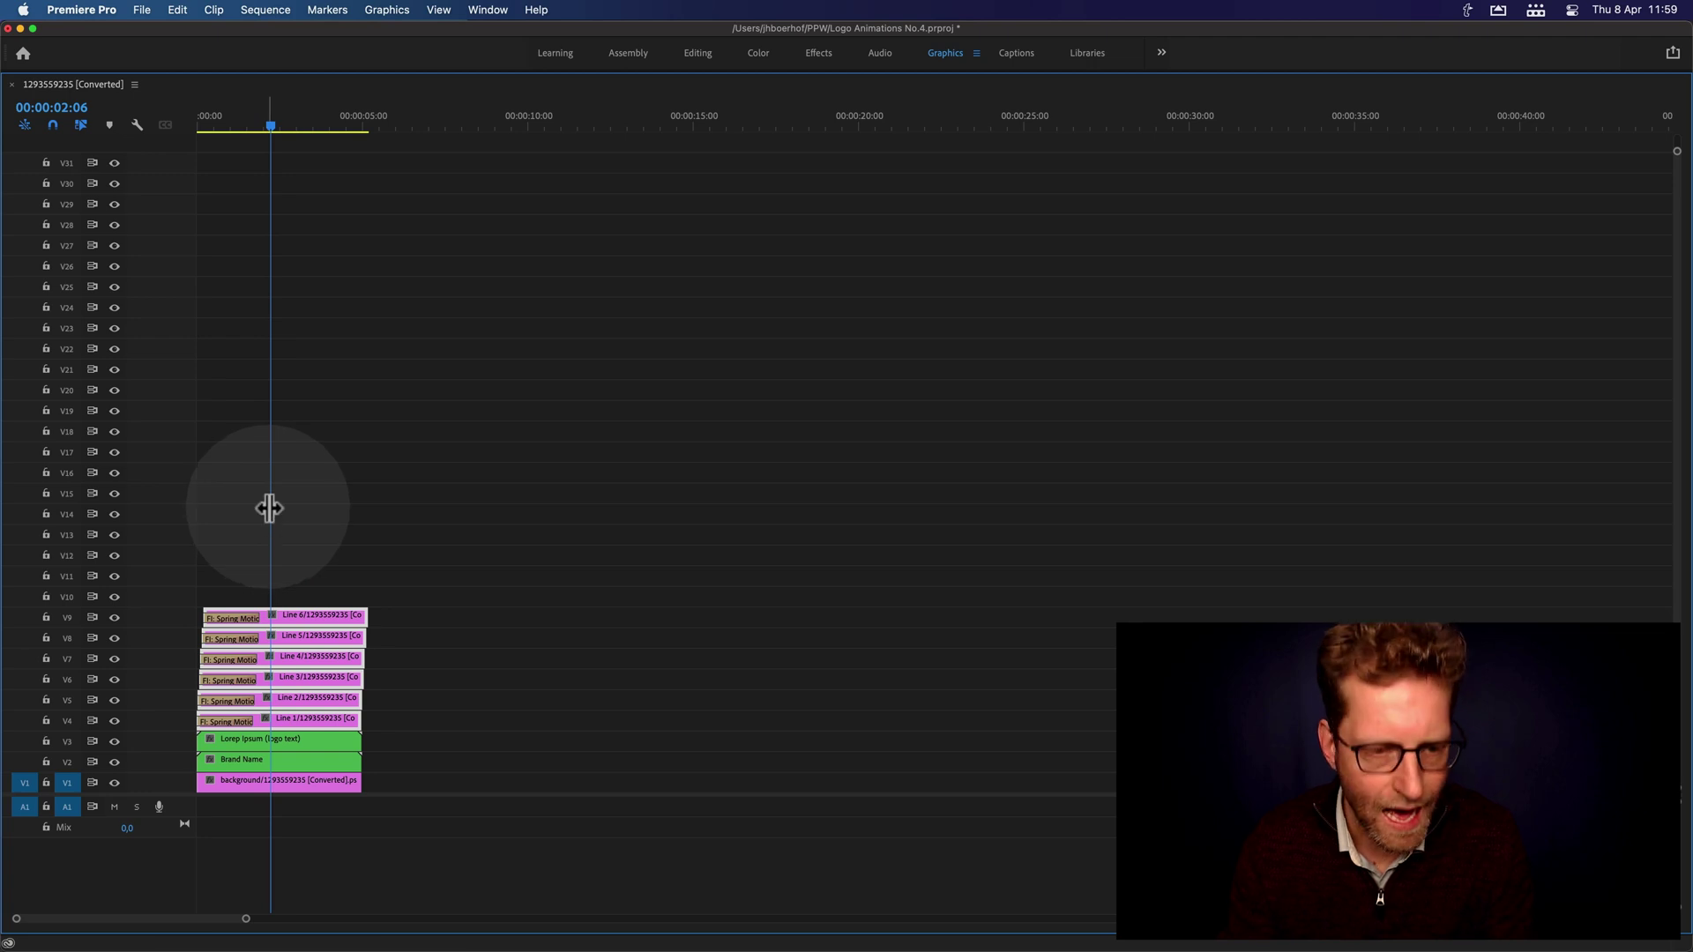
key(grave)
Play the animation from the sequence start to check it with the rearranged tracks
drag(627, 630, 552, 624)
key(space)
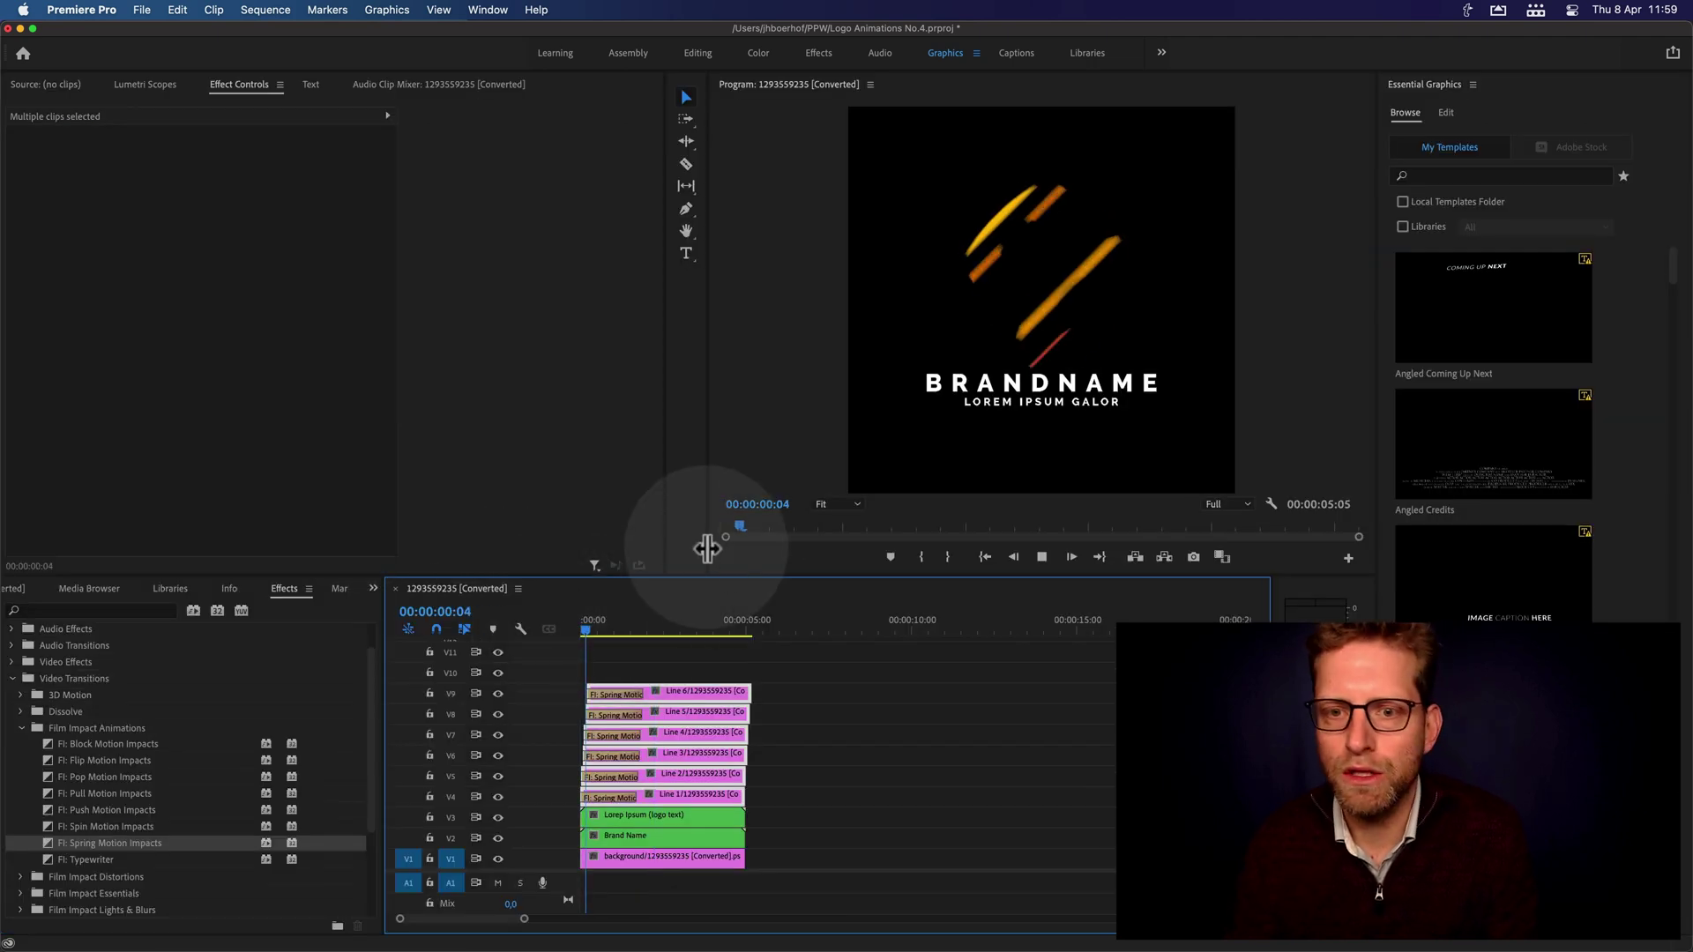
key(space)
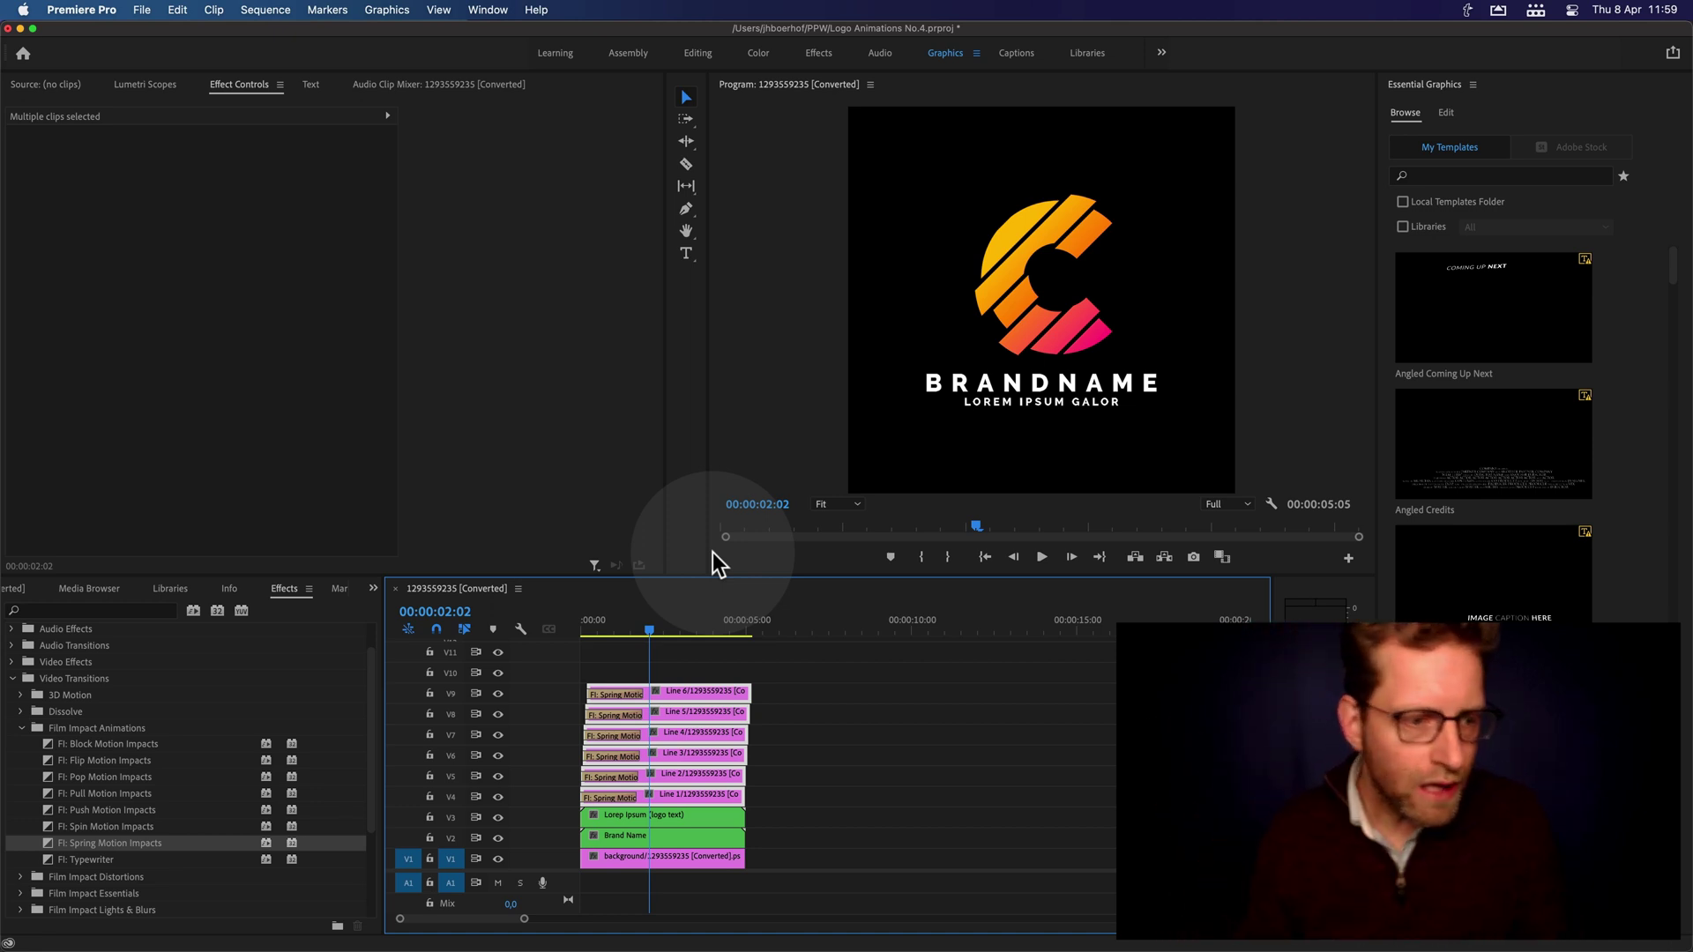
Search the effects for "stretch" and apply the FI: Stretch Wipe Impacts transition to the start of the Brand Name clip
mouse_move(11, 725)
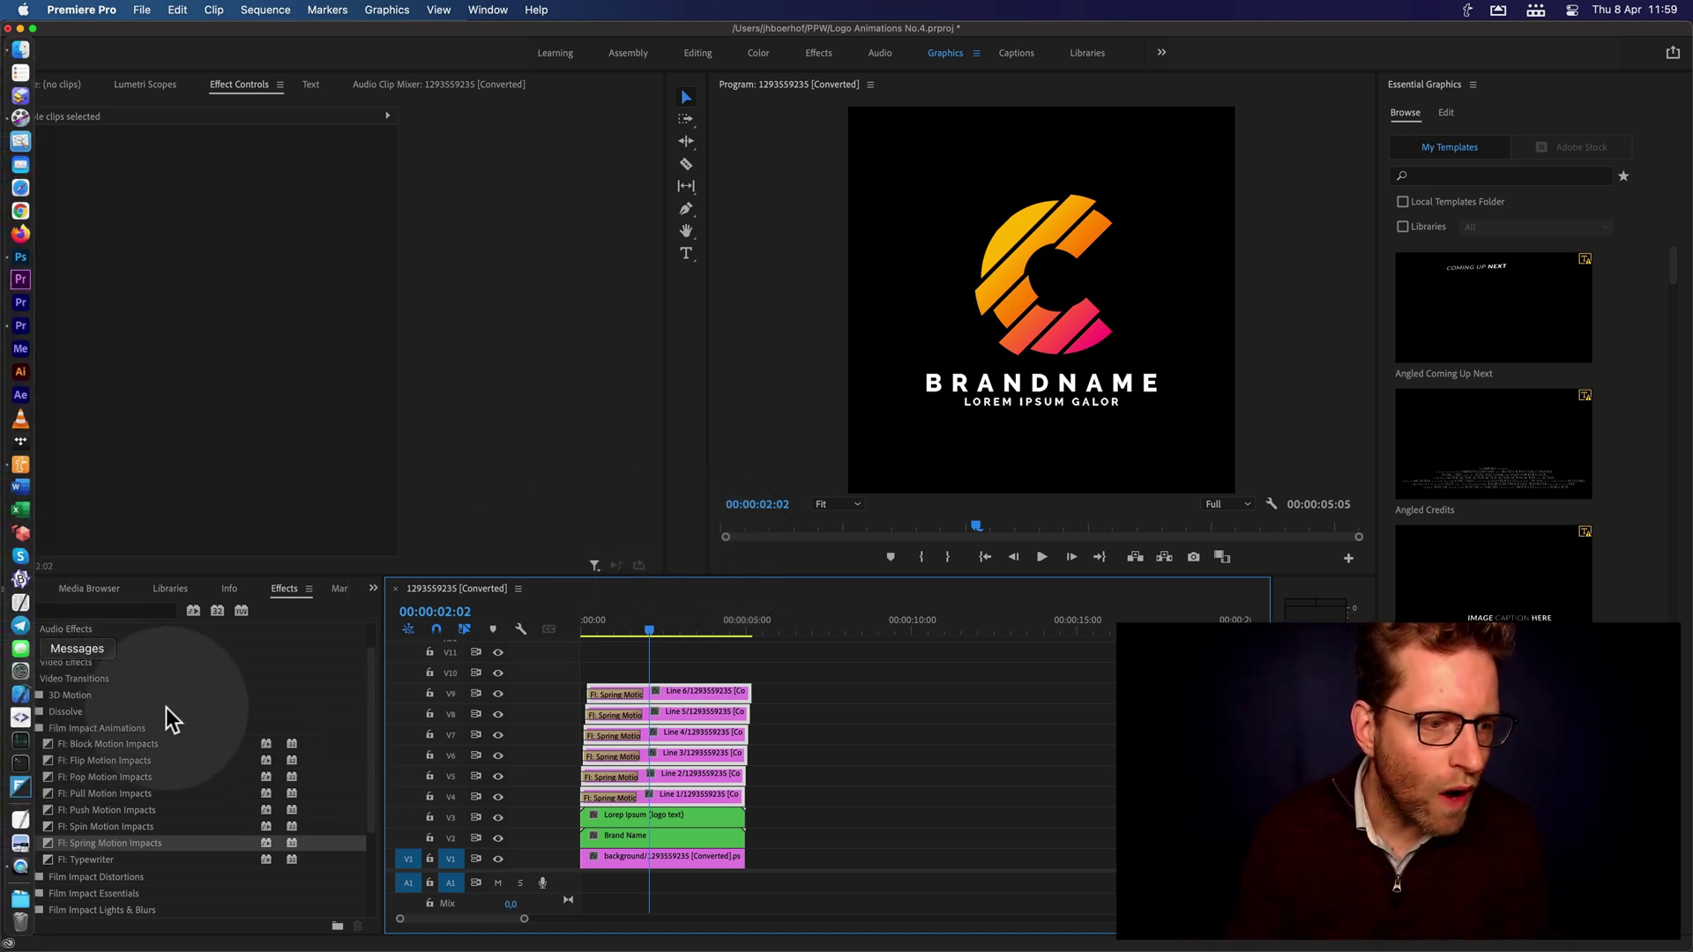
click(134, 724)
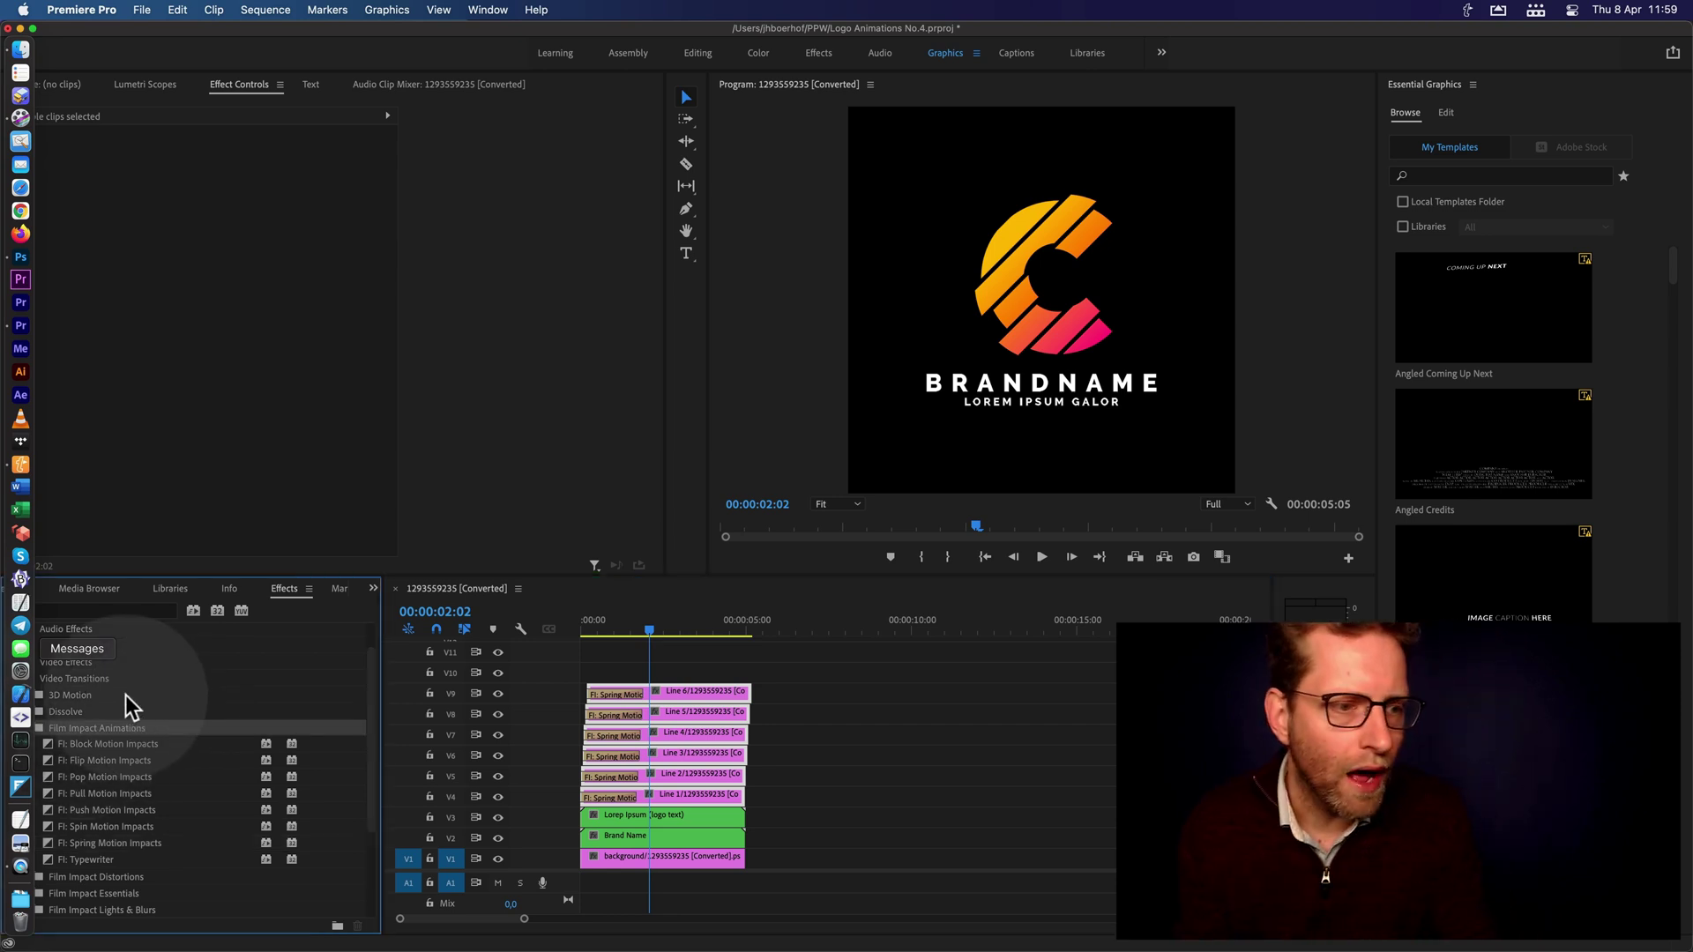
scroll(148, 691, down, 5)
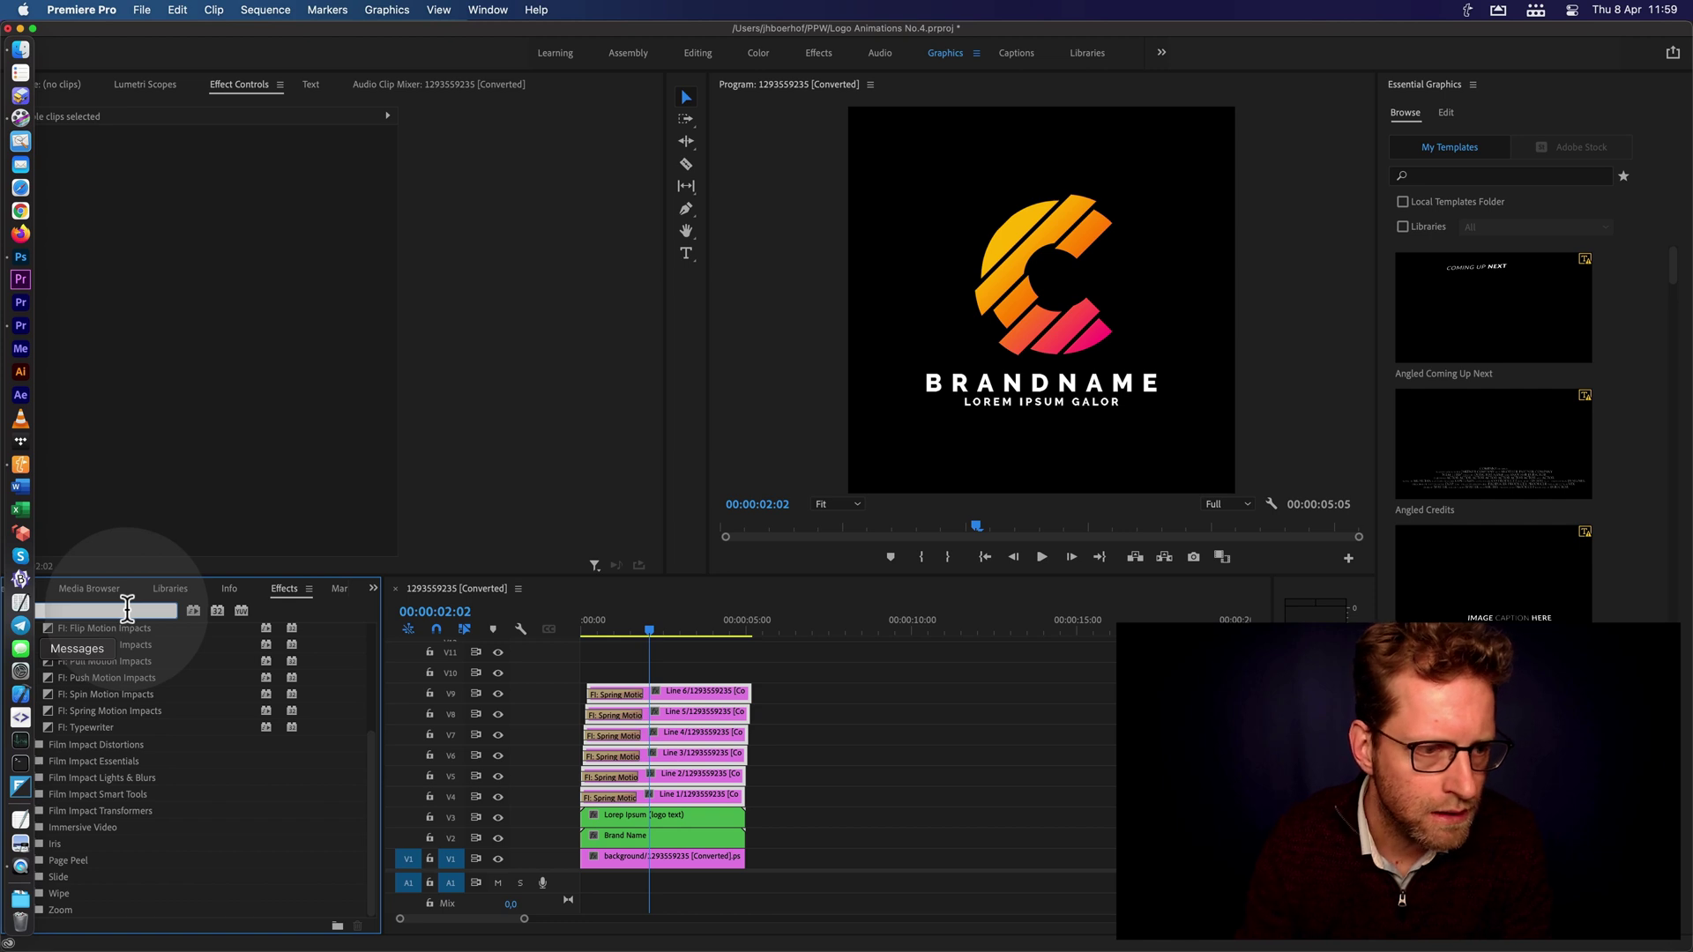
text(stretch)
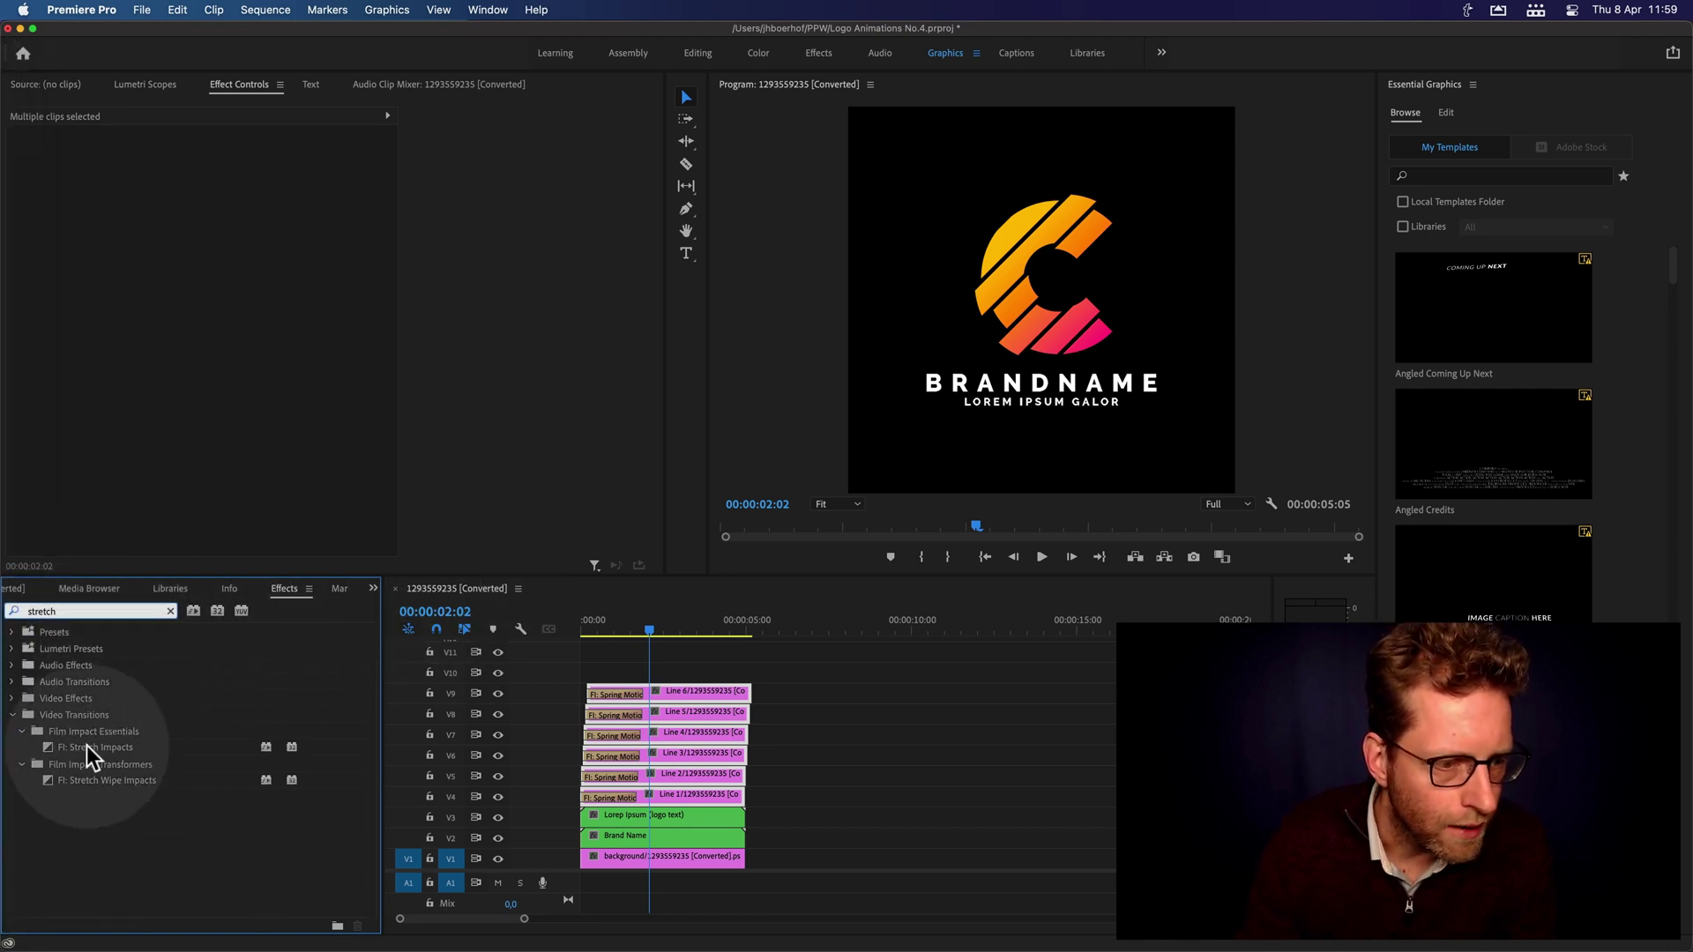
click(99, 780)
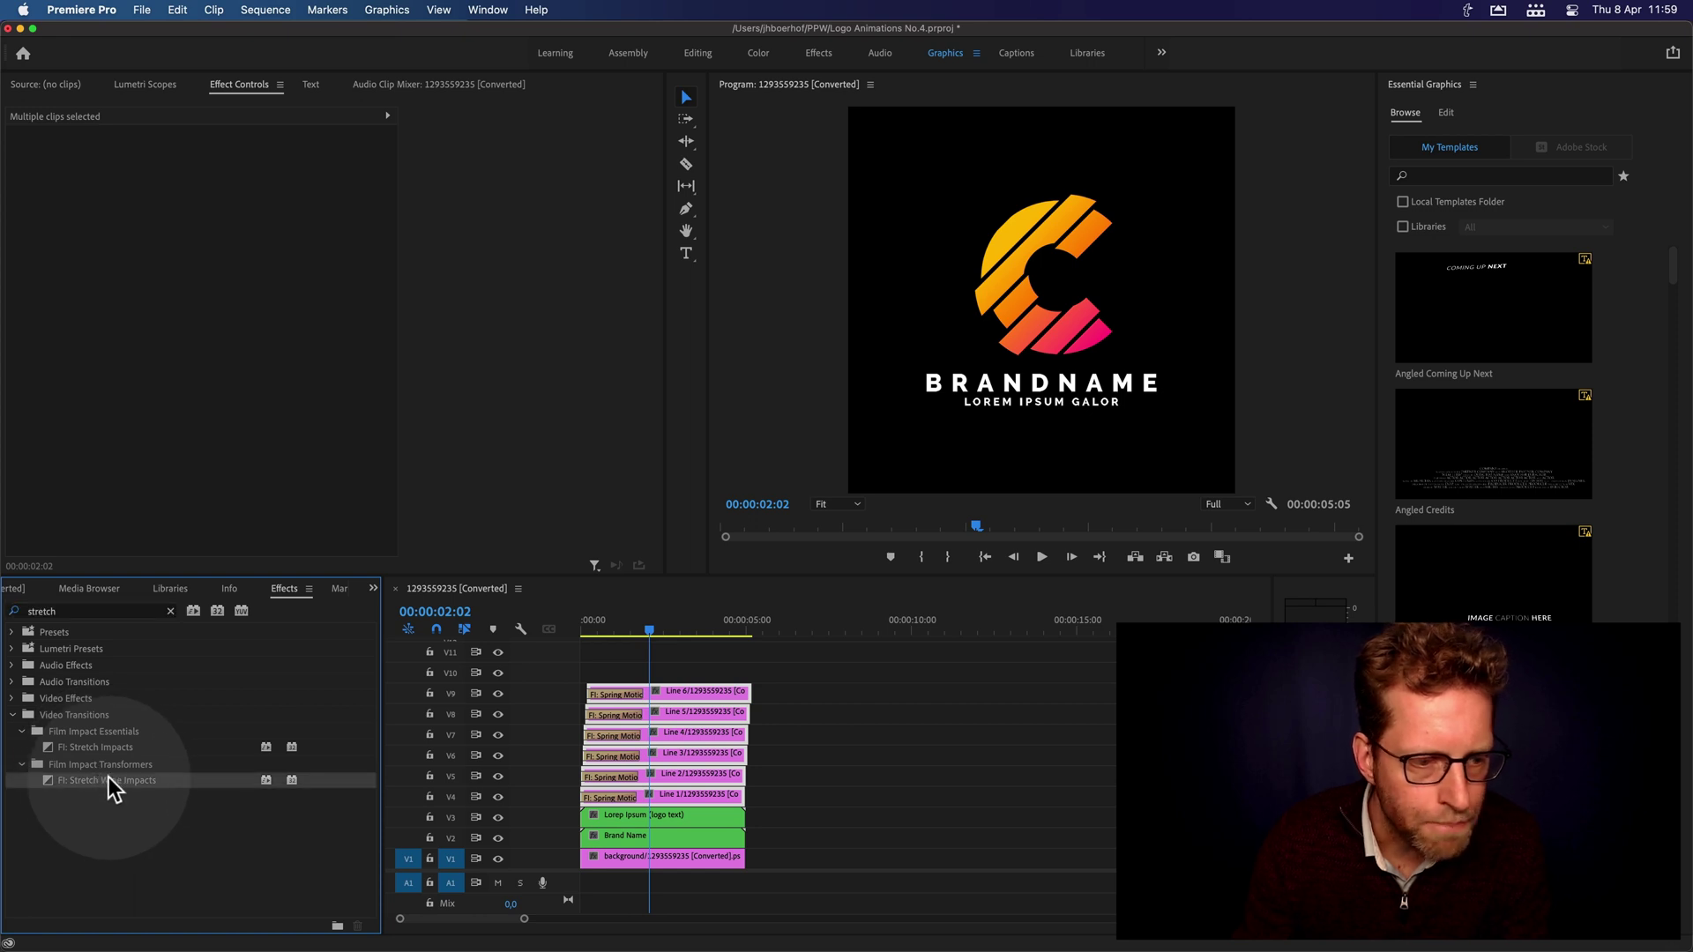
drag(107, 778, 608, 828)
Lengthen the Brand Name clip's Stretch Wipe transition to a duration of 00:00:01:21
click(585, 617)
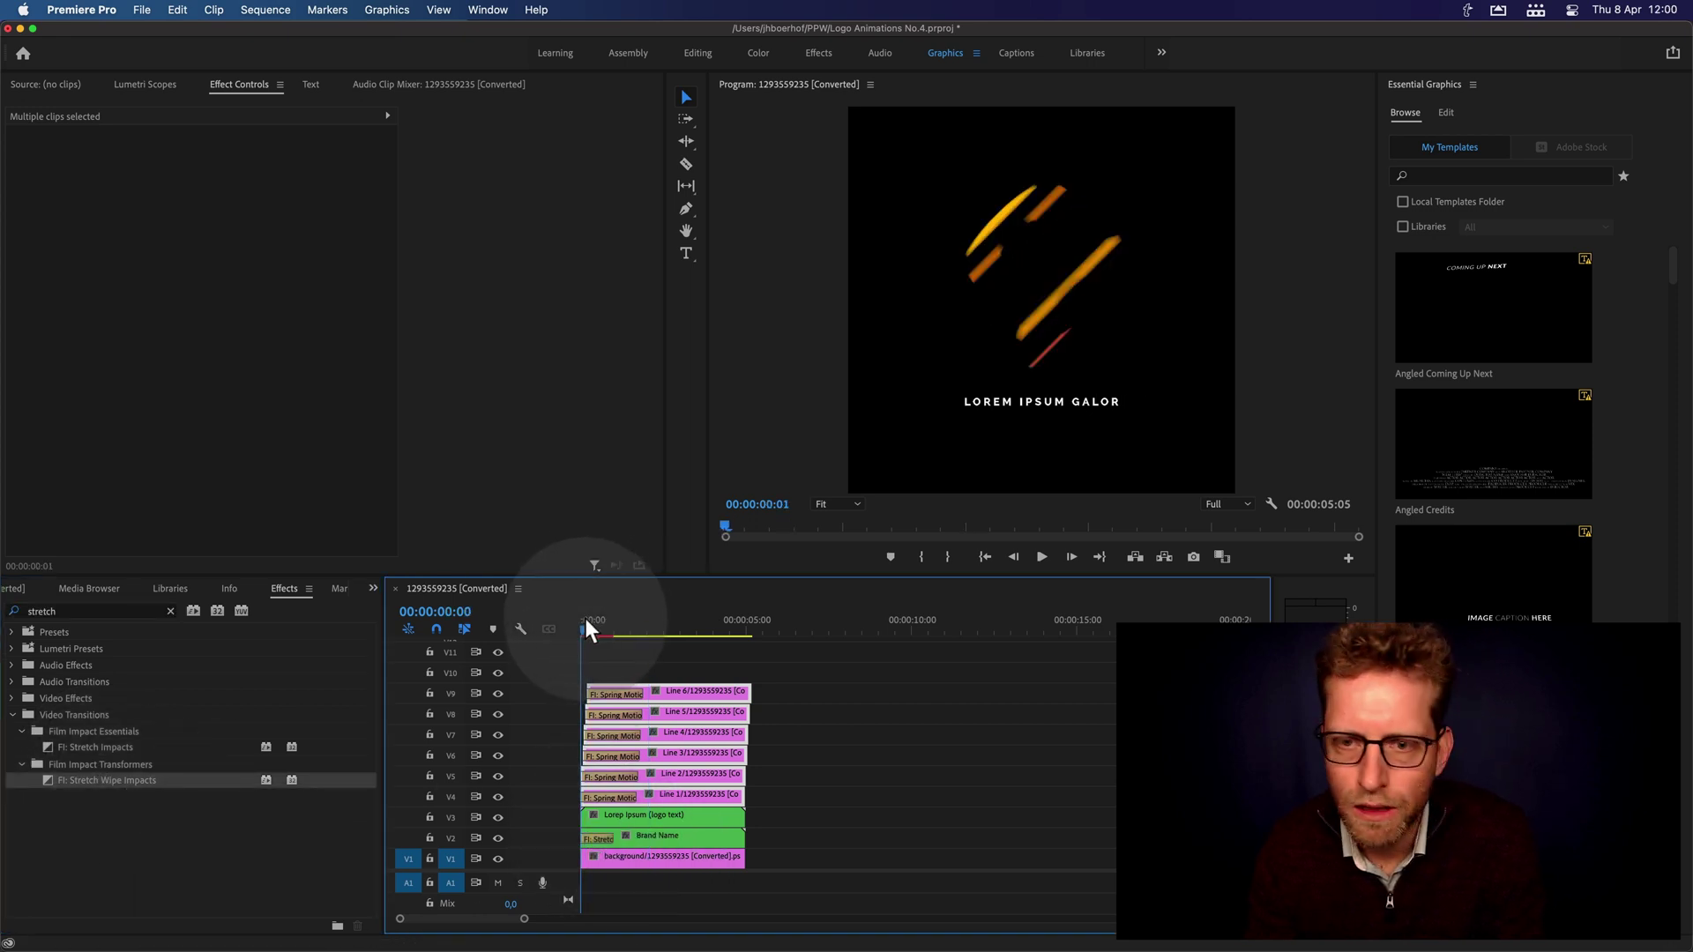
mouse_move(585, 617)
mouse_down()
mouse_move(612, 619)
mouse_move(591, 621)
mouse_up()
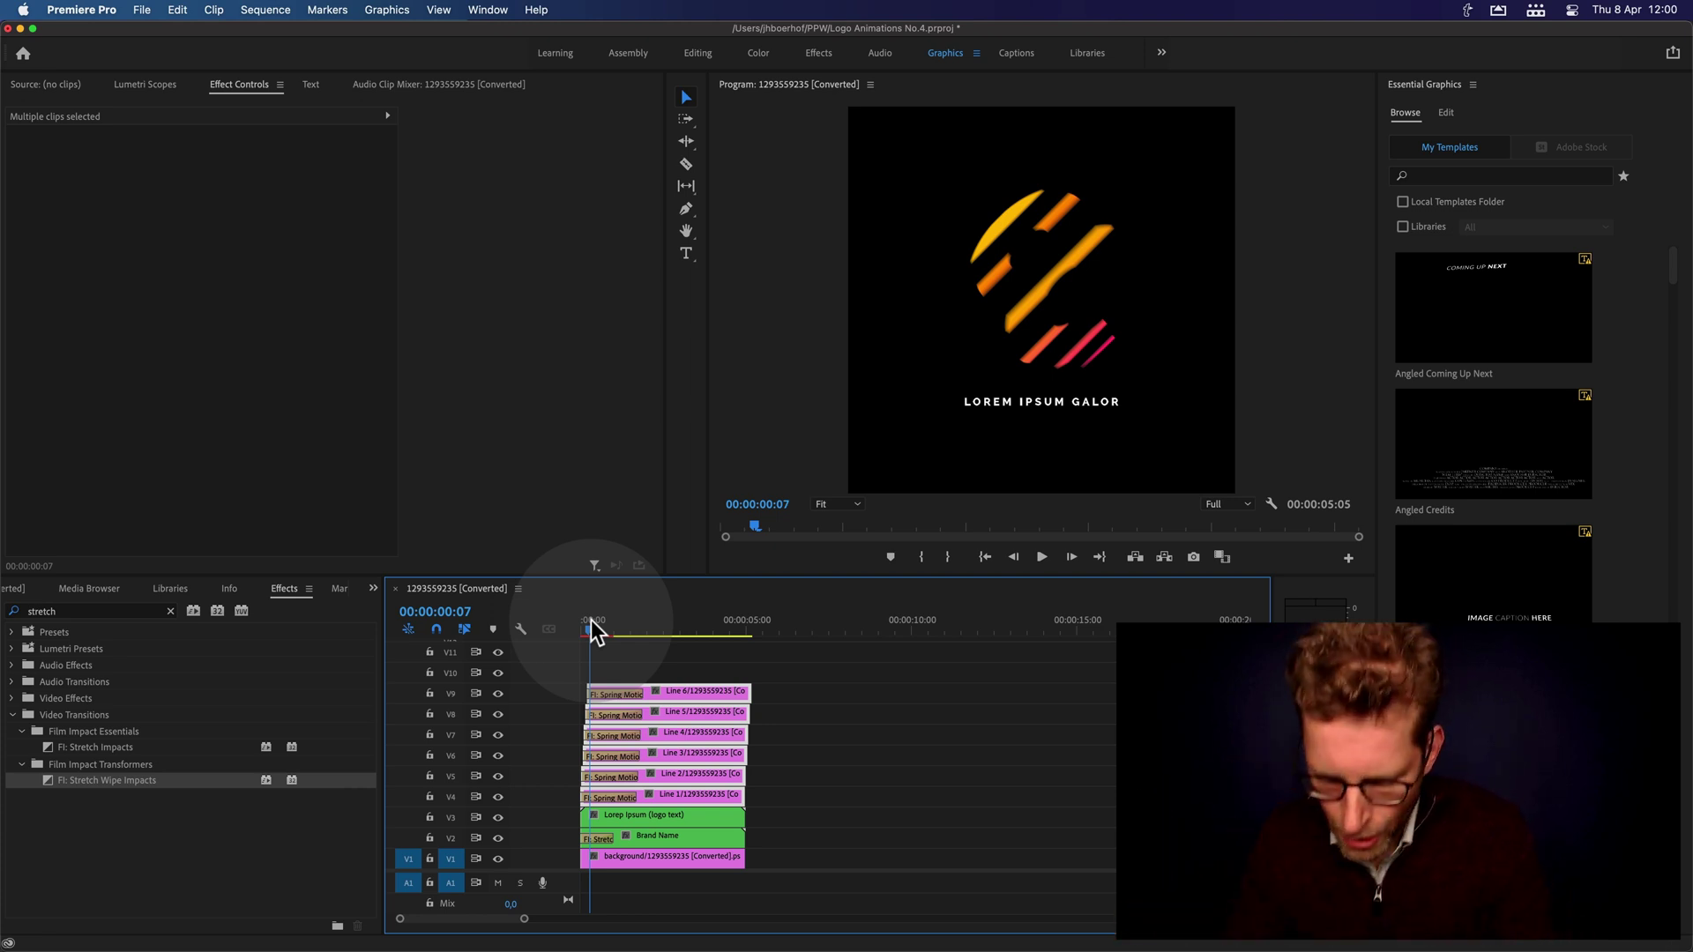
key(=)
key(=)
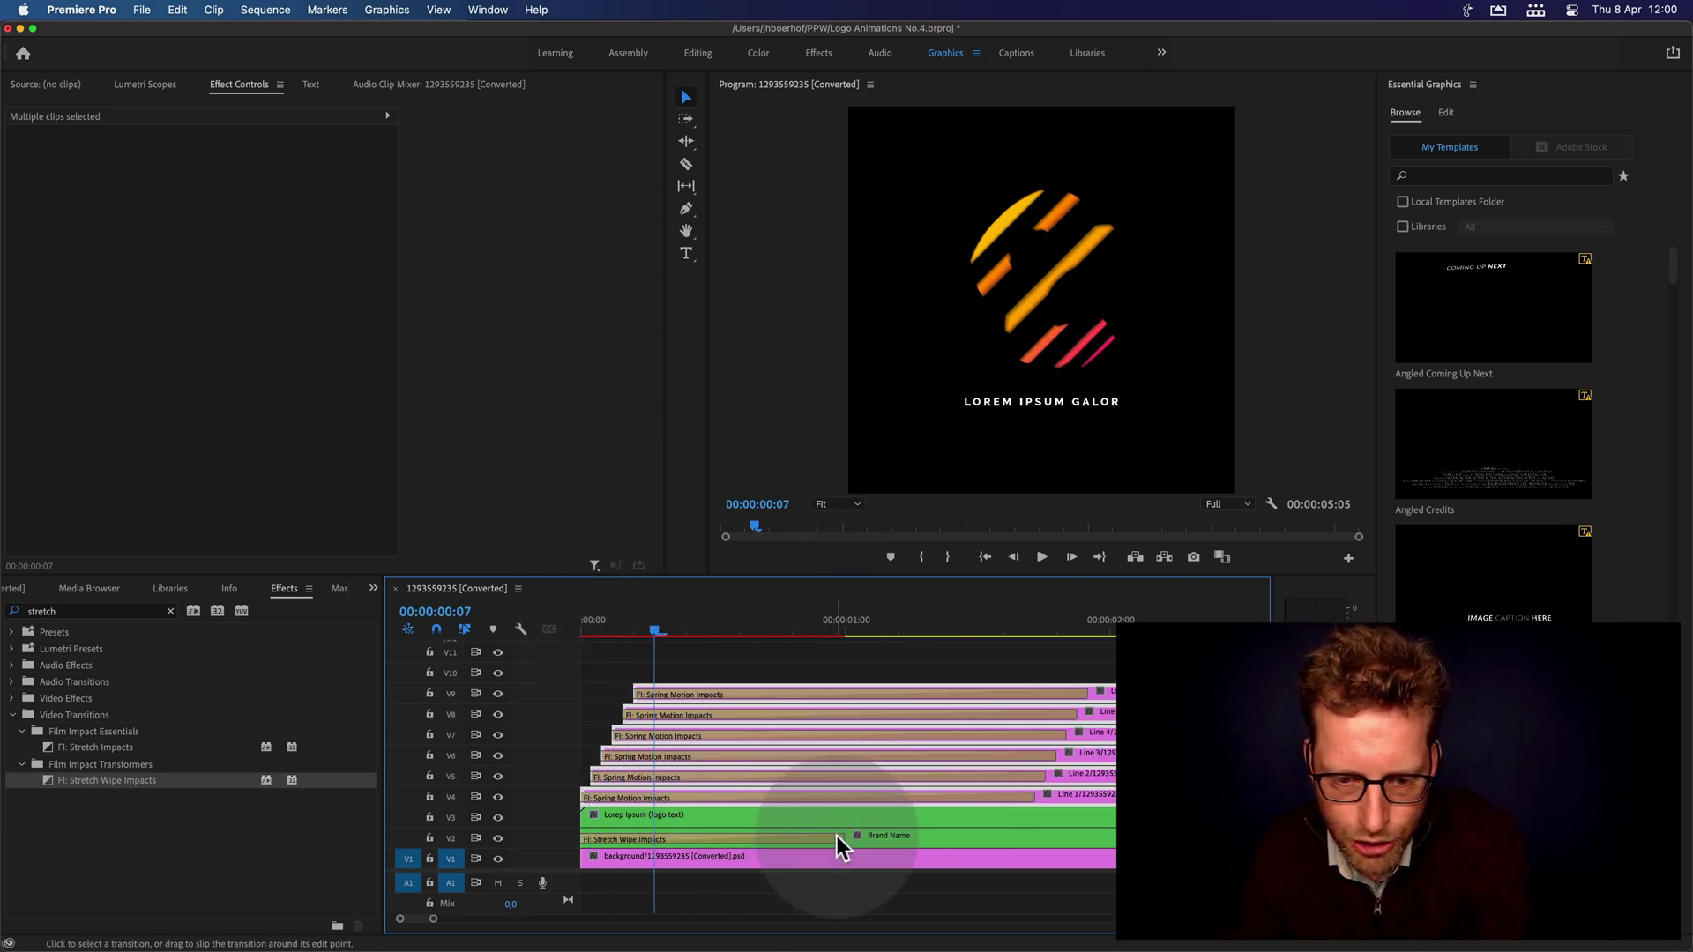
drag(839, 838, 1065, 837)
Scrub through the lengthened Stretch Wipe transition to see when the brand name appears
click(634, 628)
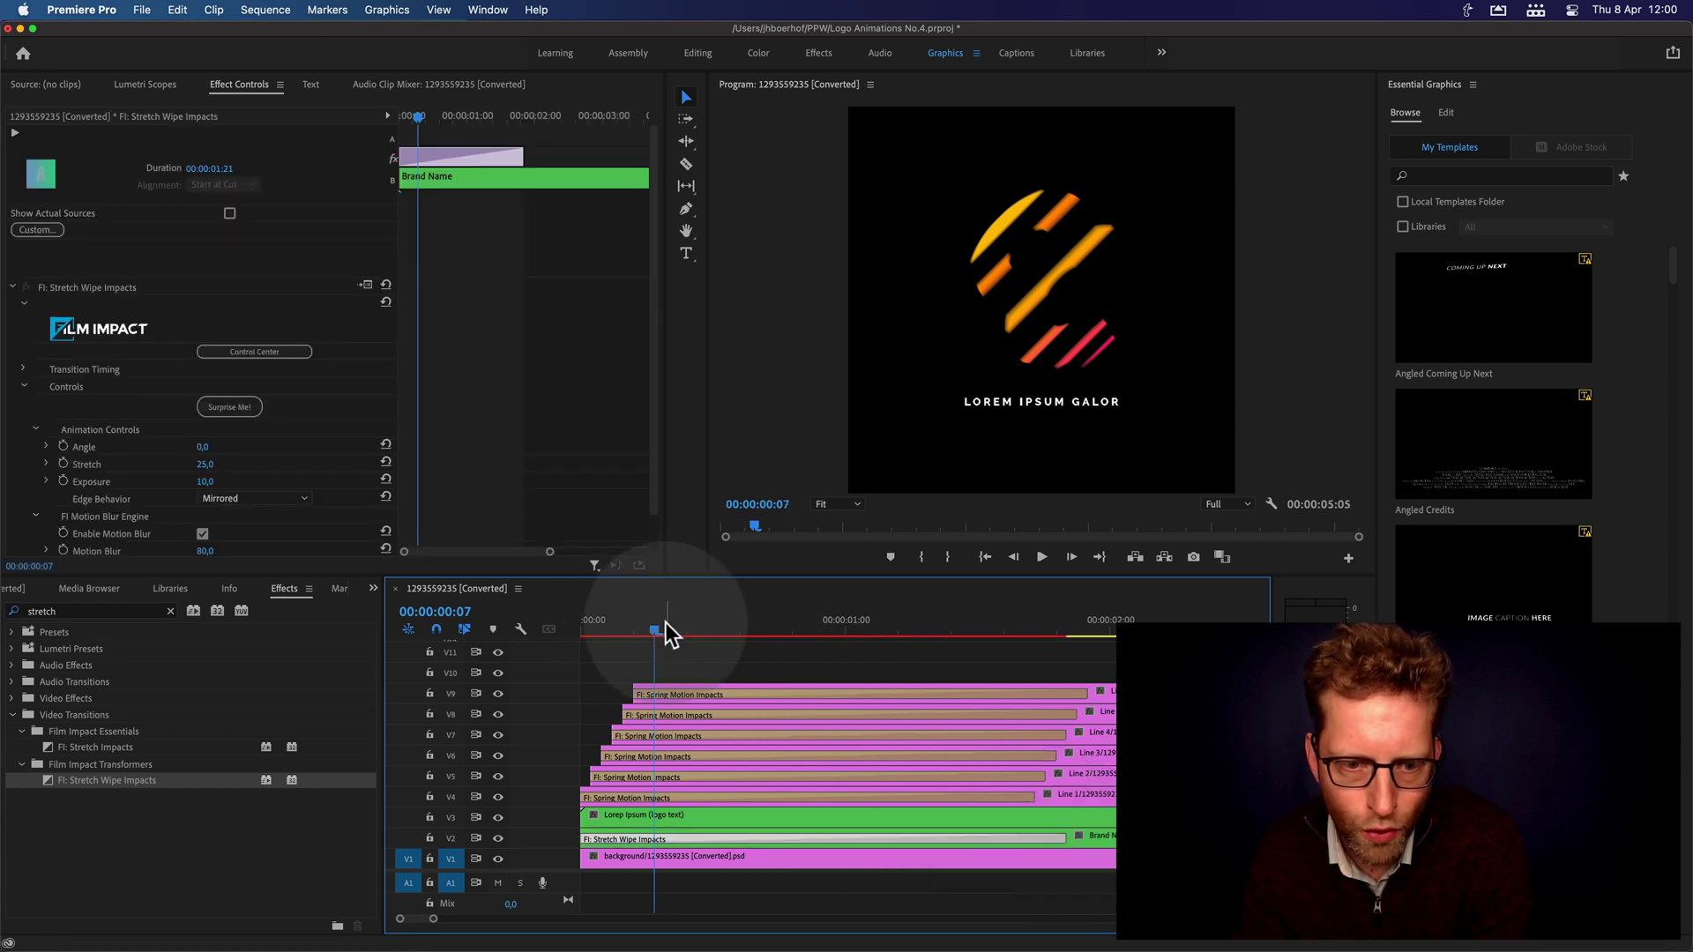
drag(675, 630, 793, 638)
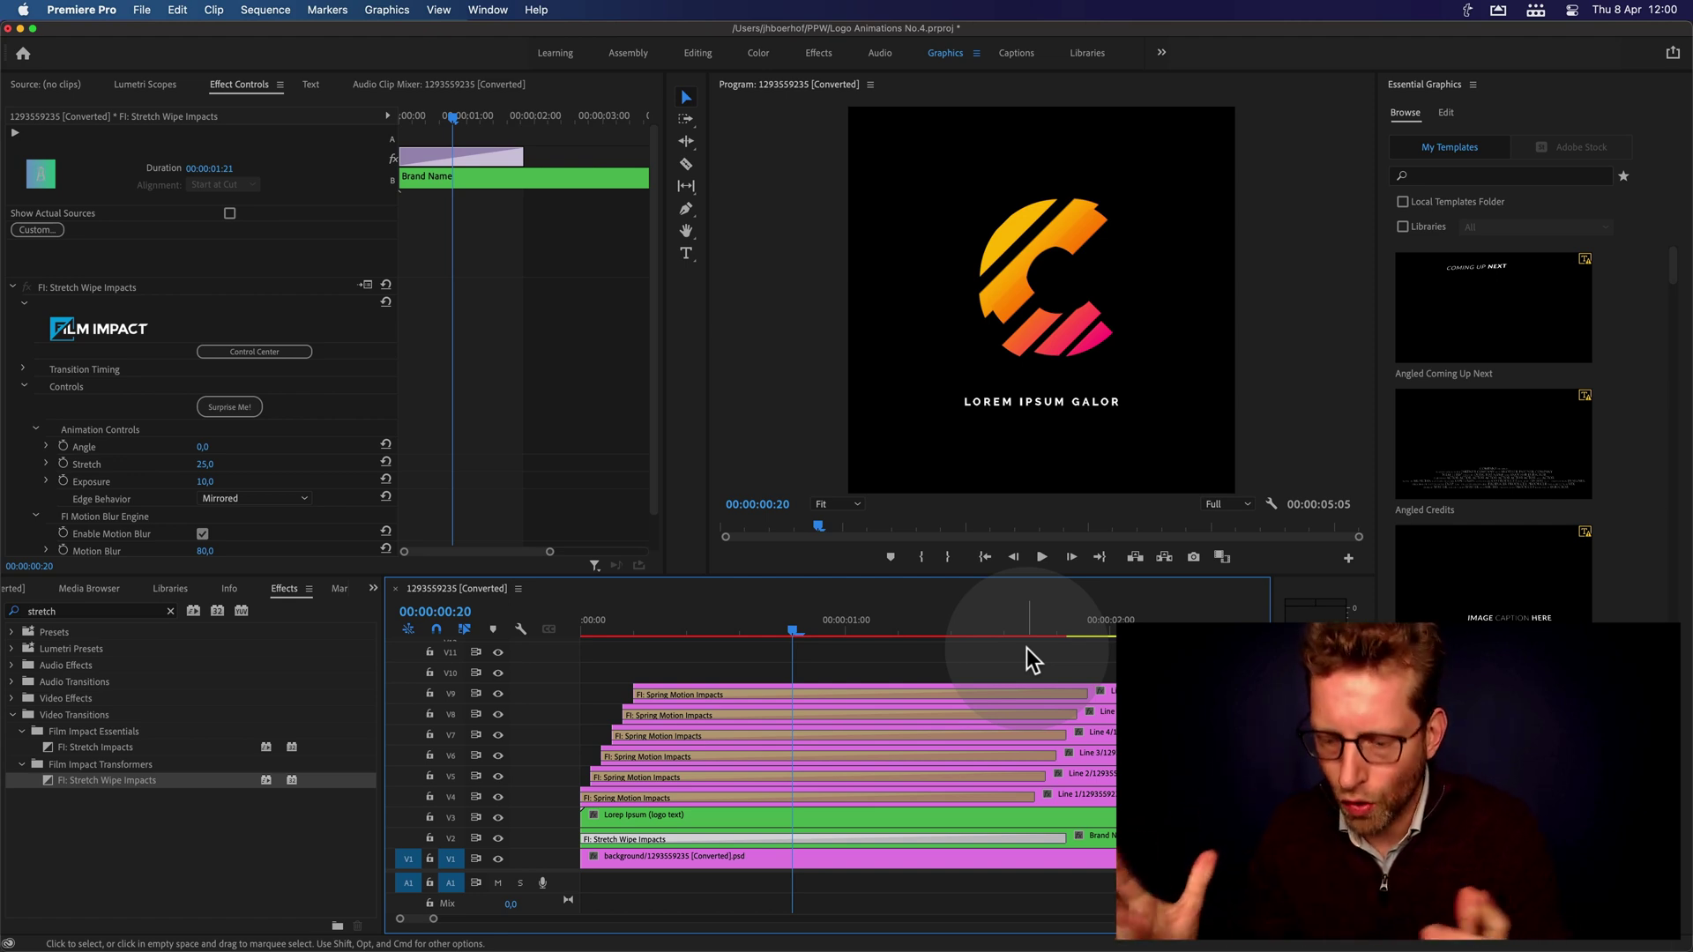
drag(780, 622, 1014, 627)
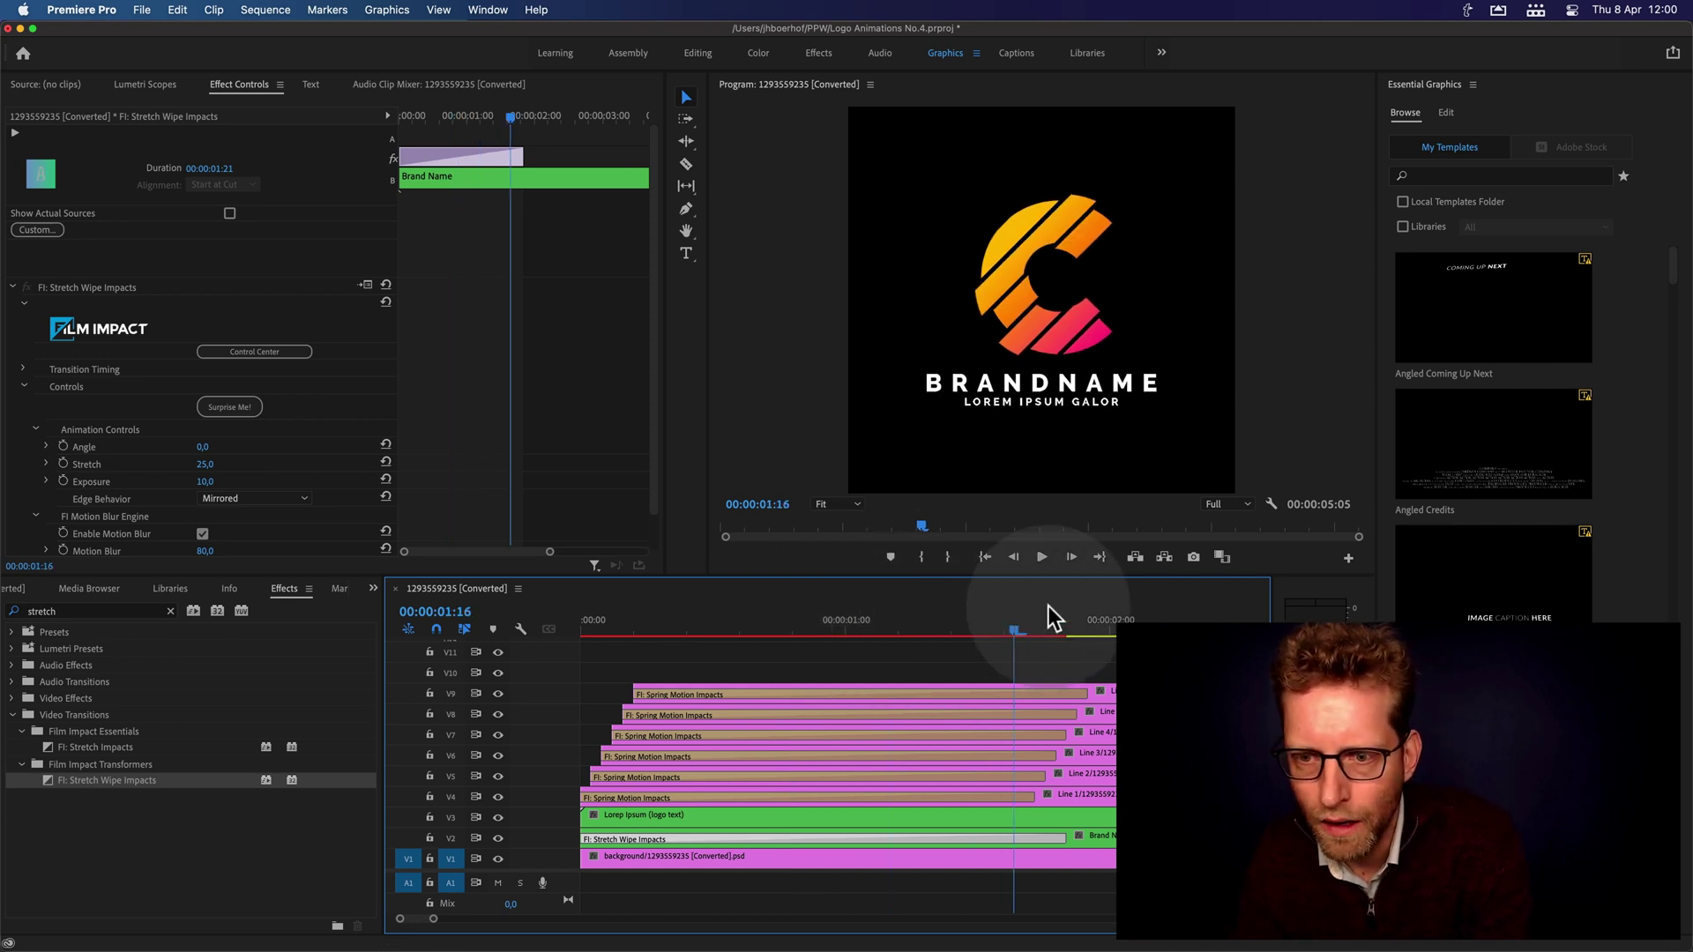
Set the playback resolution to 1/2, then play the animation from the start and scrub to 00:00:00:24
click(1221, 503)
click(1226, 537)
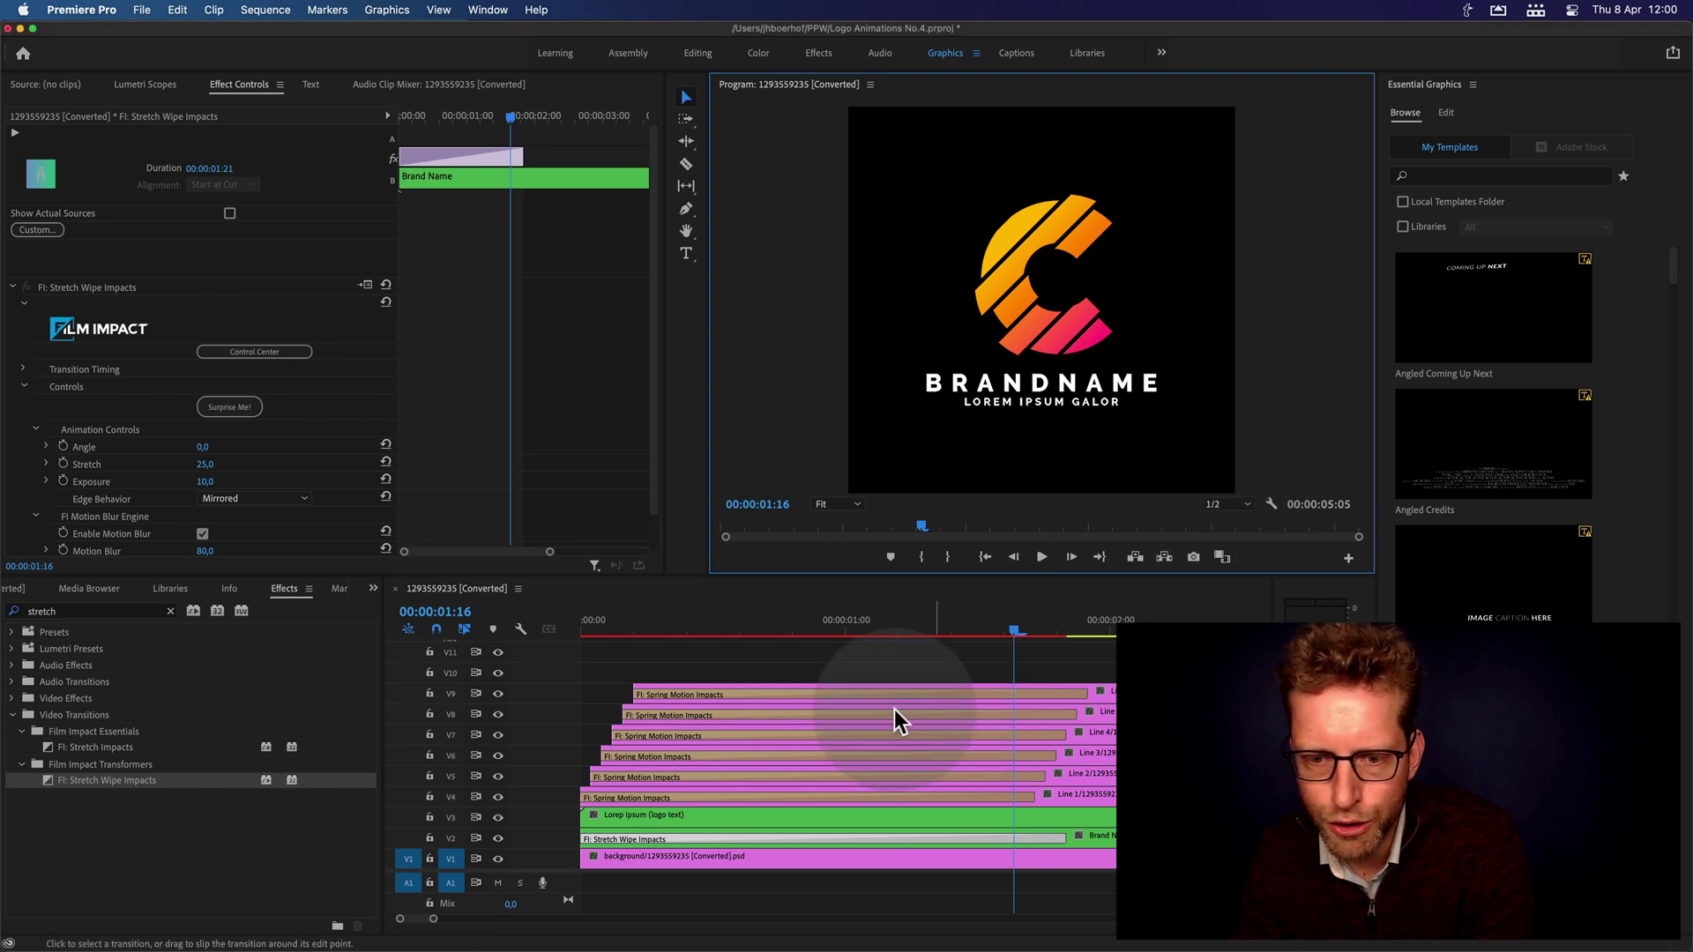
click(697, 642)
key(Home)
key(space)
drag(668, 642, 866, 633)
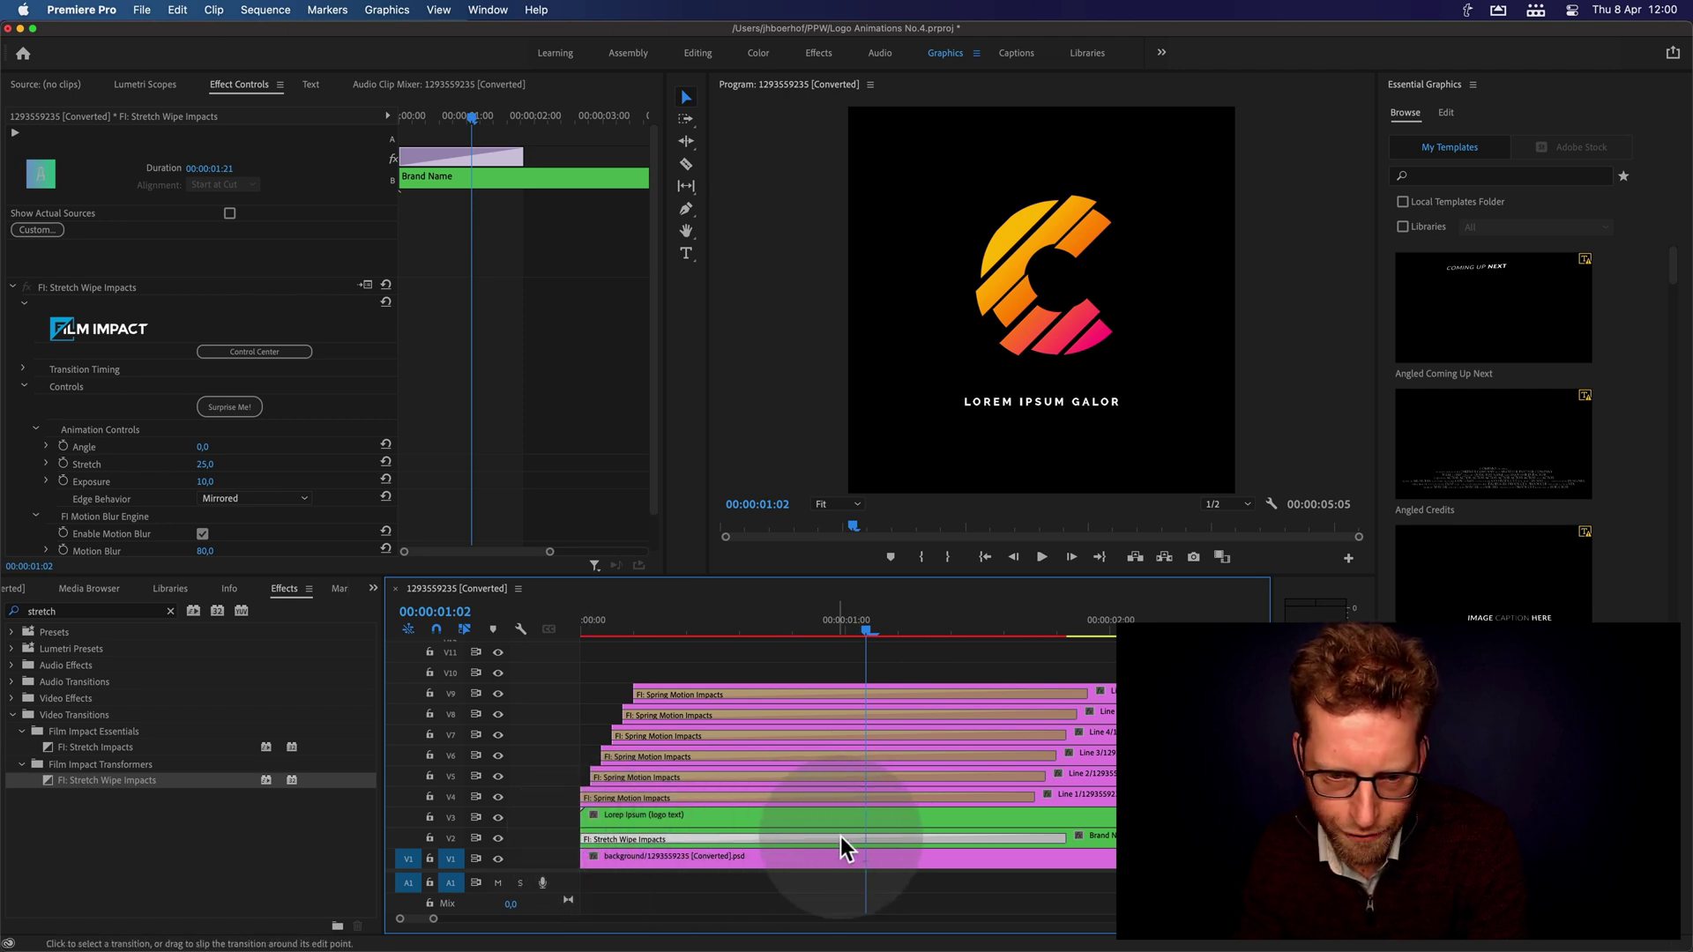
click(833, 620)
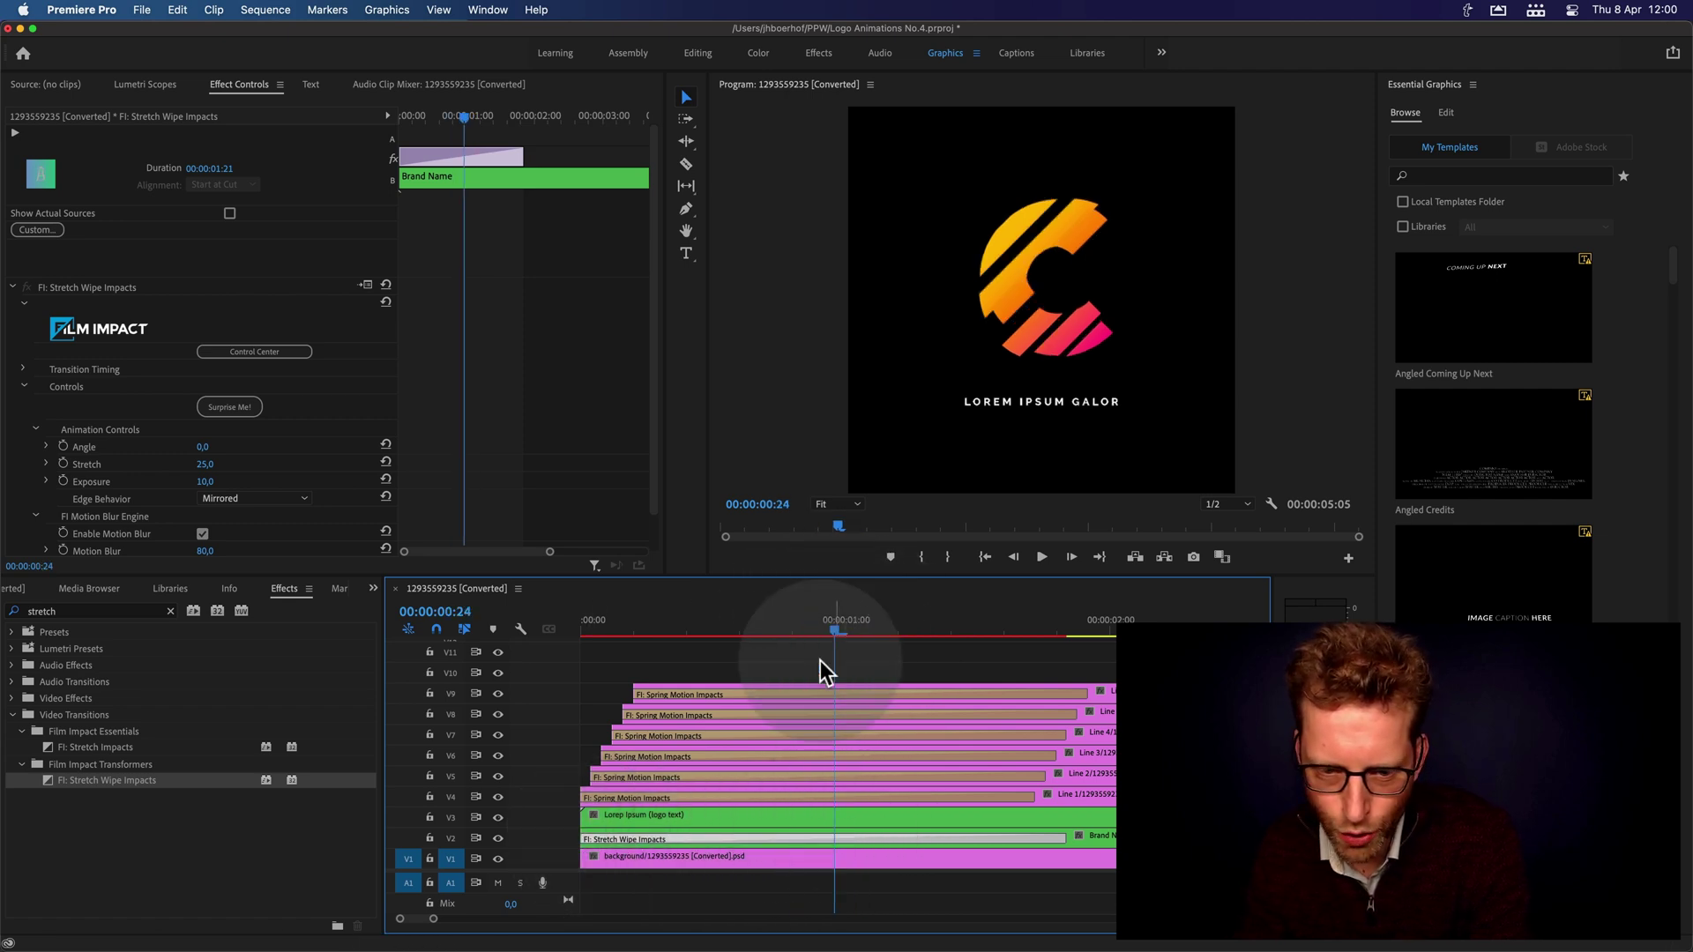
Set the Transition Timing Start of the Brand Name clip's Stretch Wipe to 50%
scroll(507, 434, down, 2)
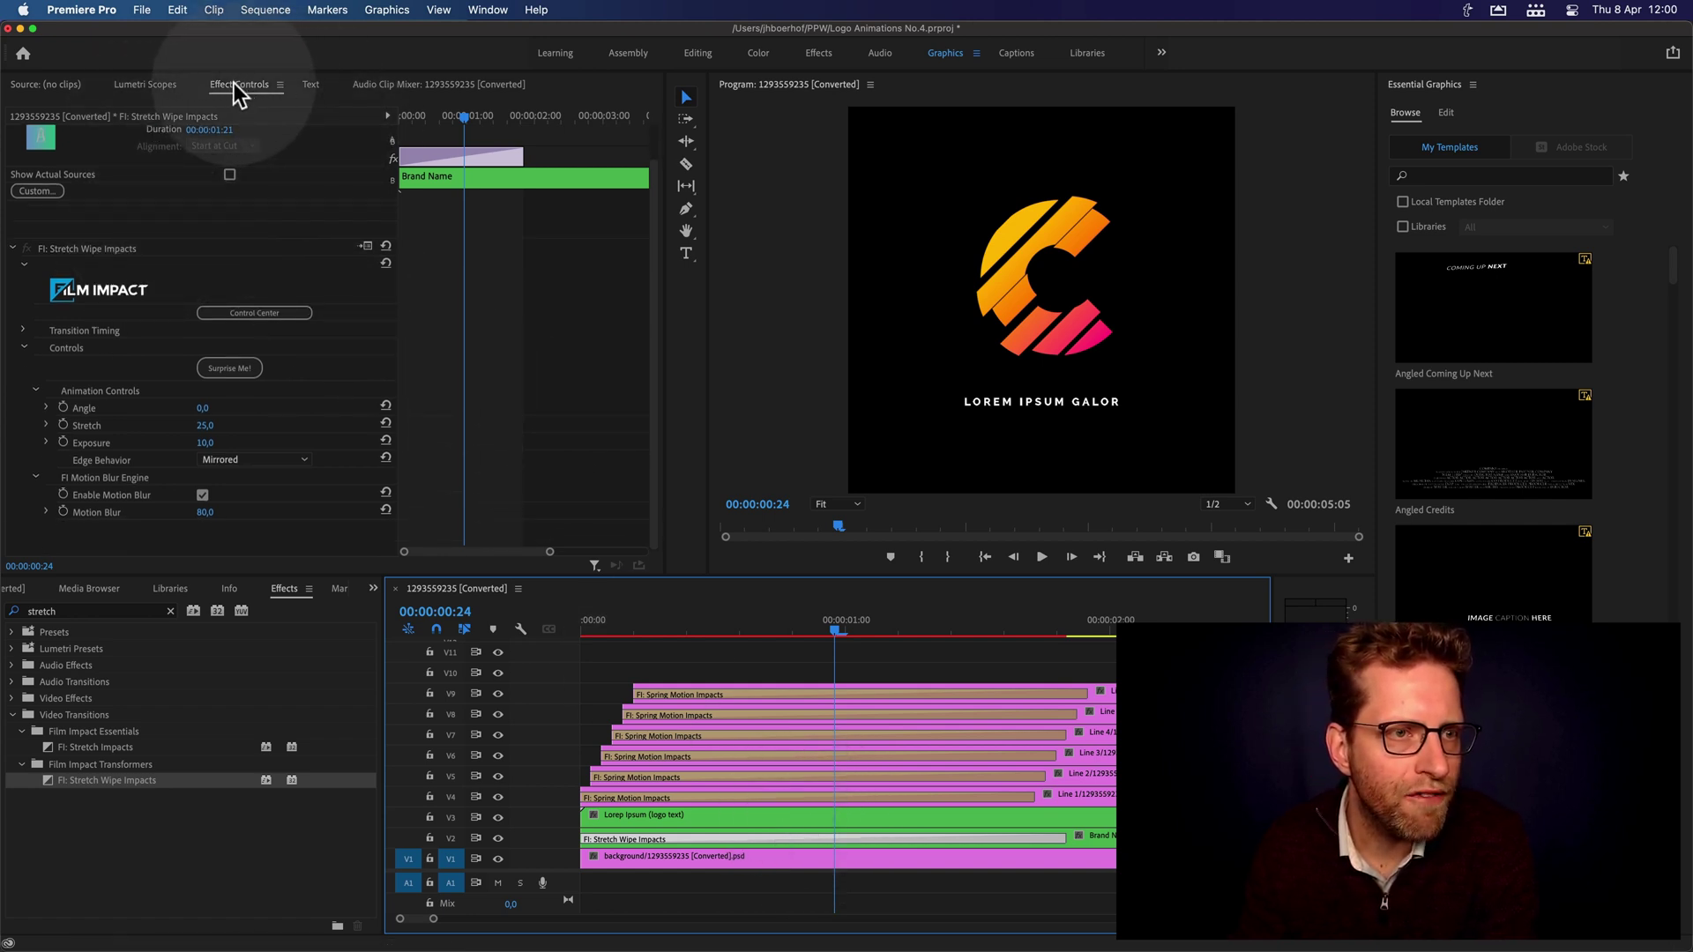
click(24, 332)
click(208, 348)
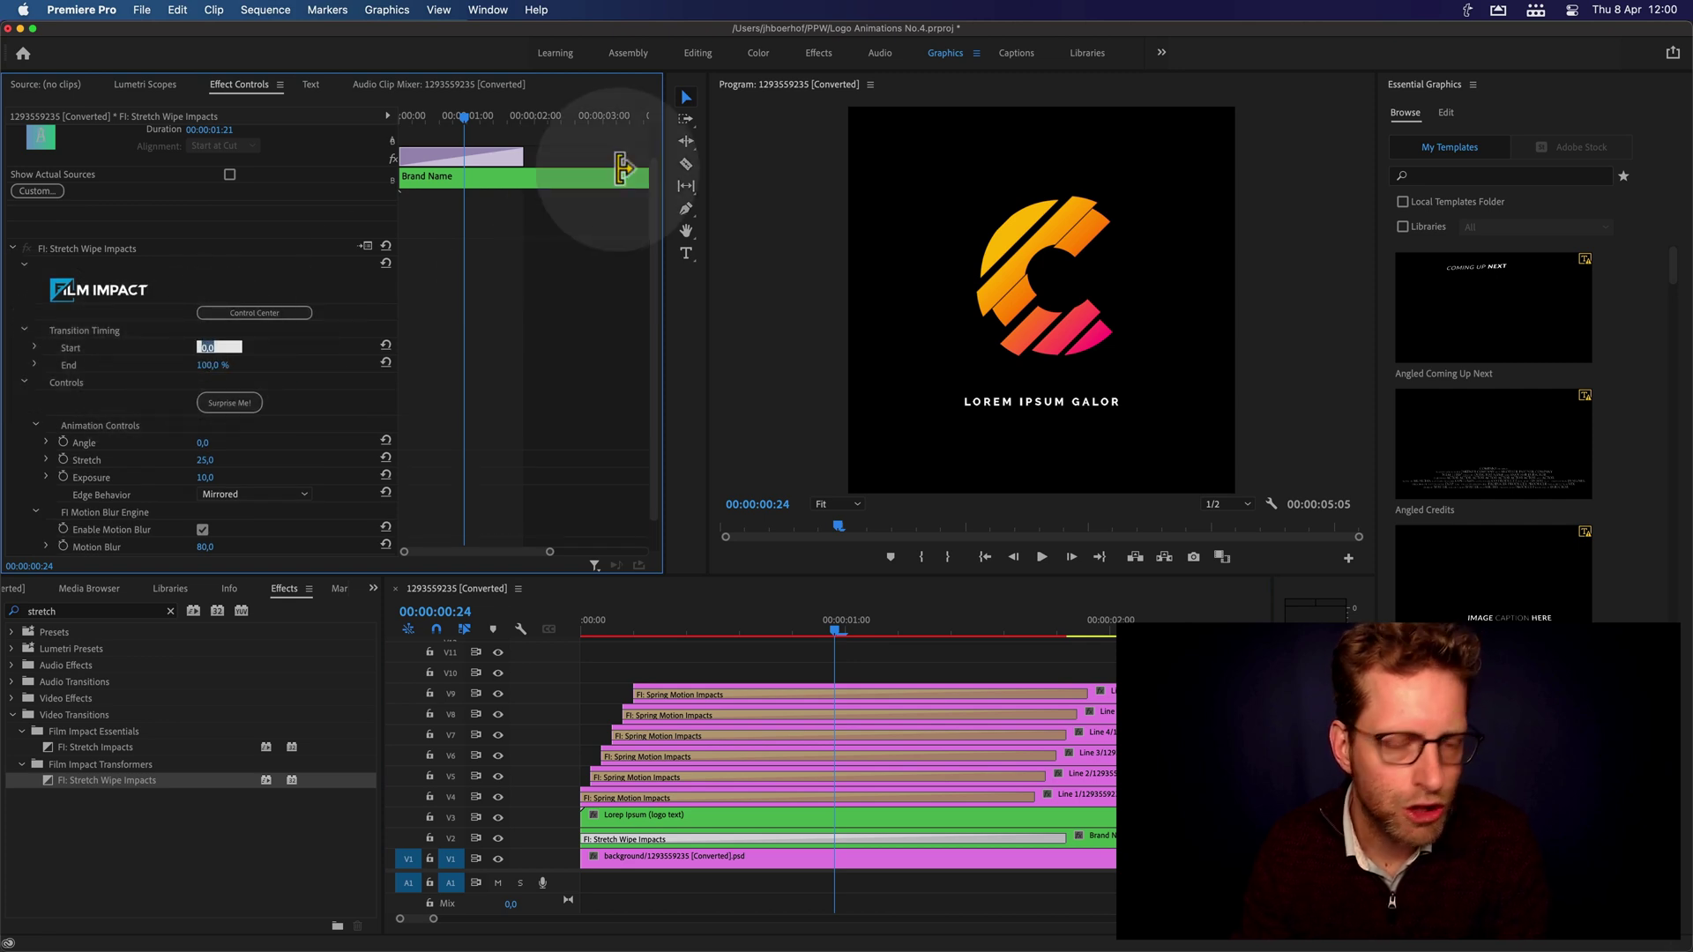
text(5)
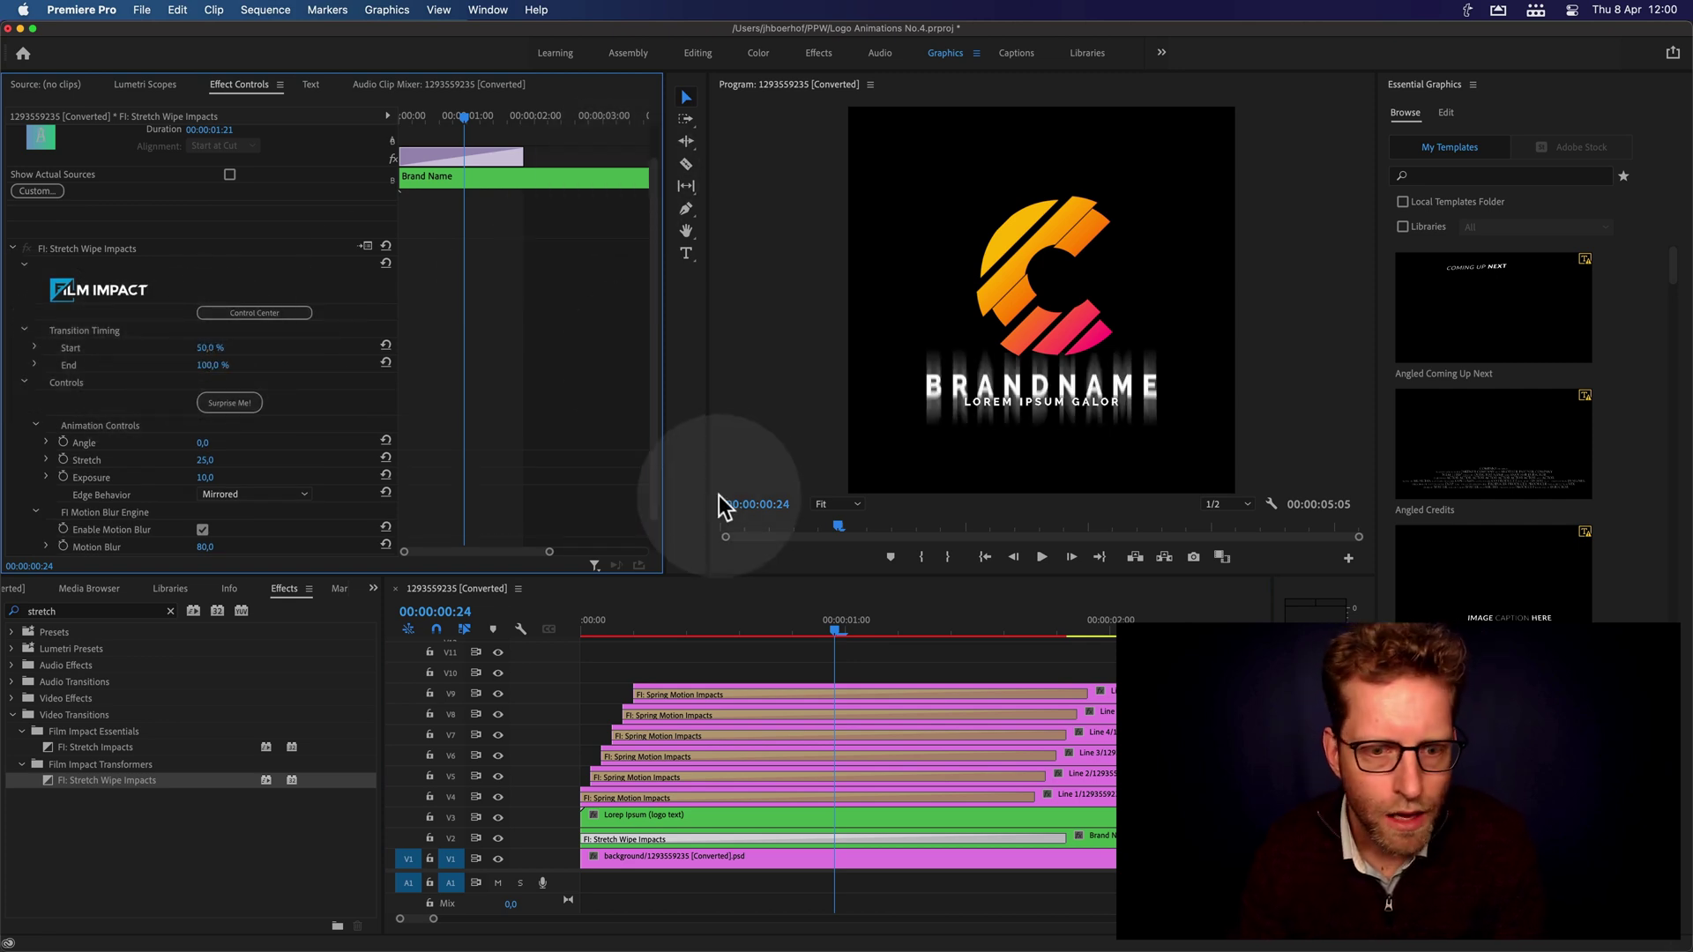
Play the animation from the start twice to check the brand name's timing, and park the playhead at 00:00:00:22
click(707, 632)
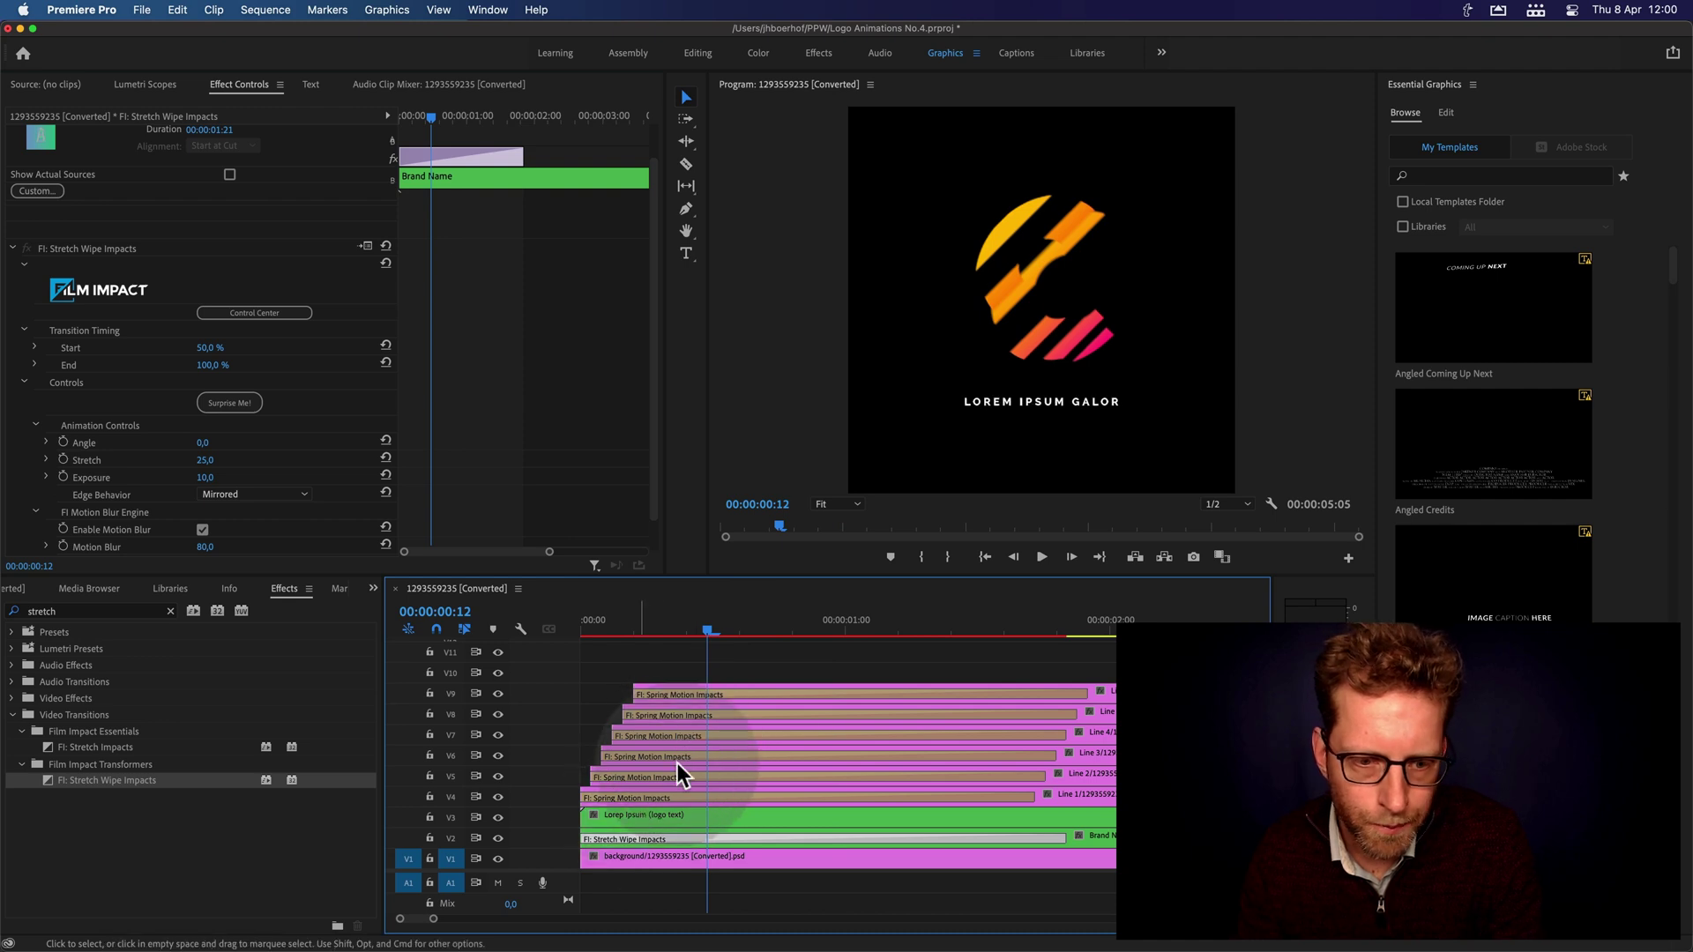
drag(711, 628, 594, 612)
key(space)
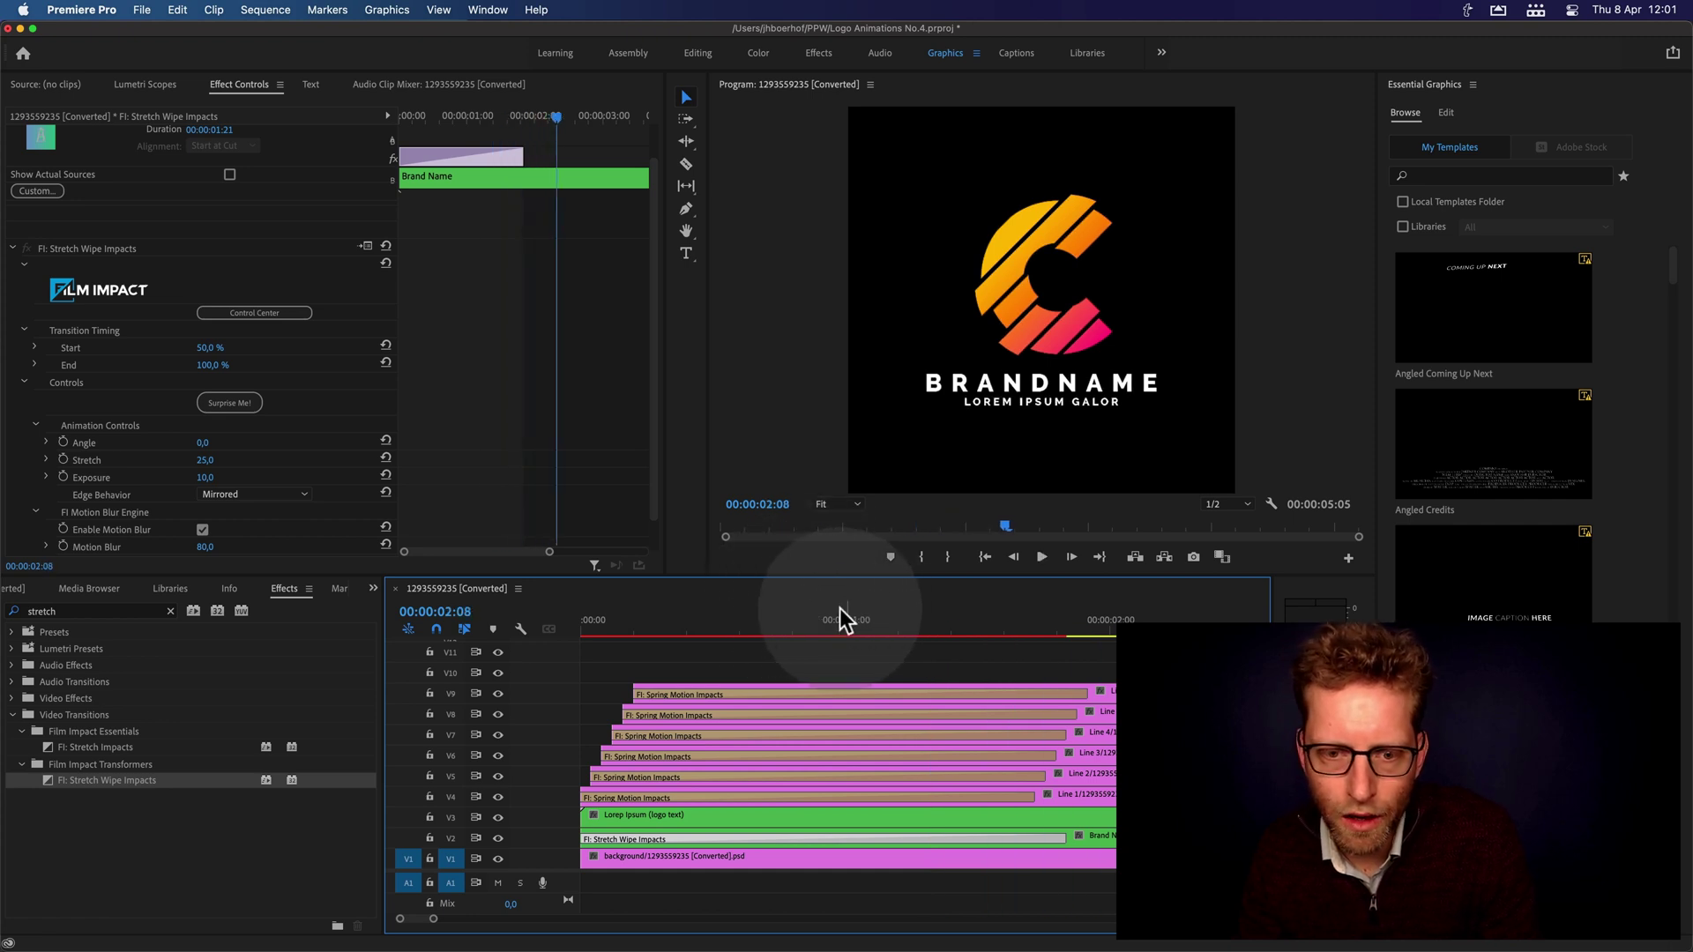
drag(839, 608, 612, 628)
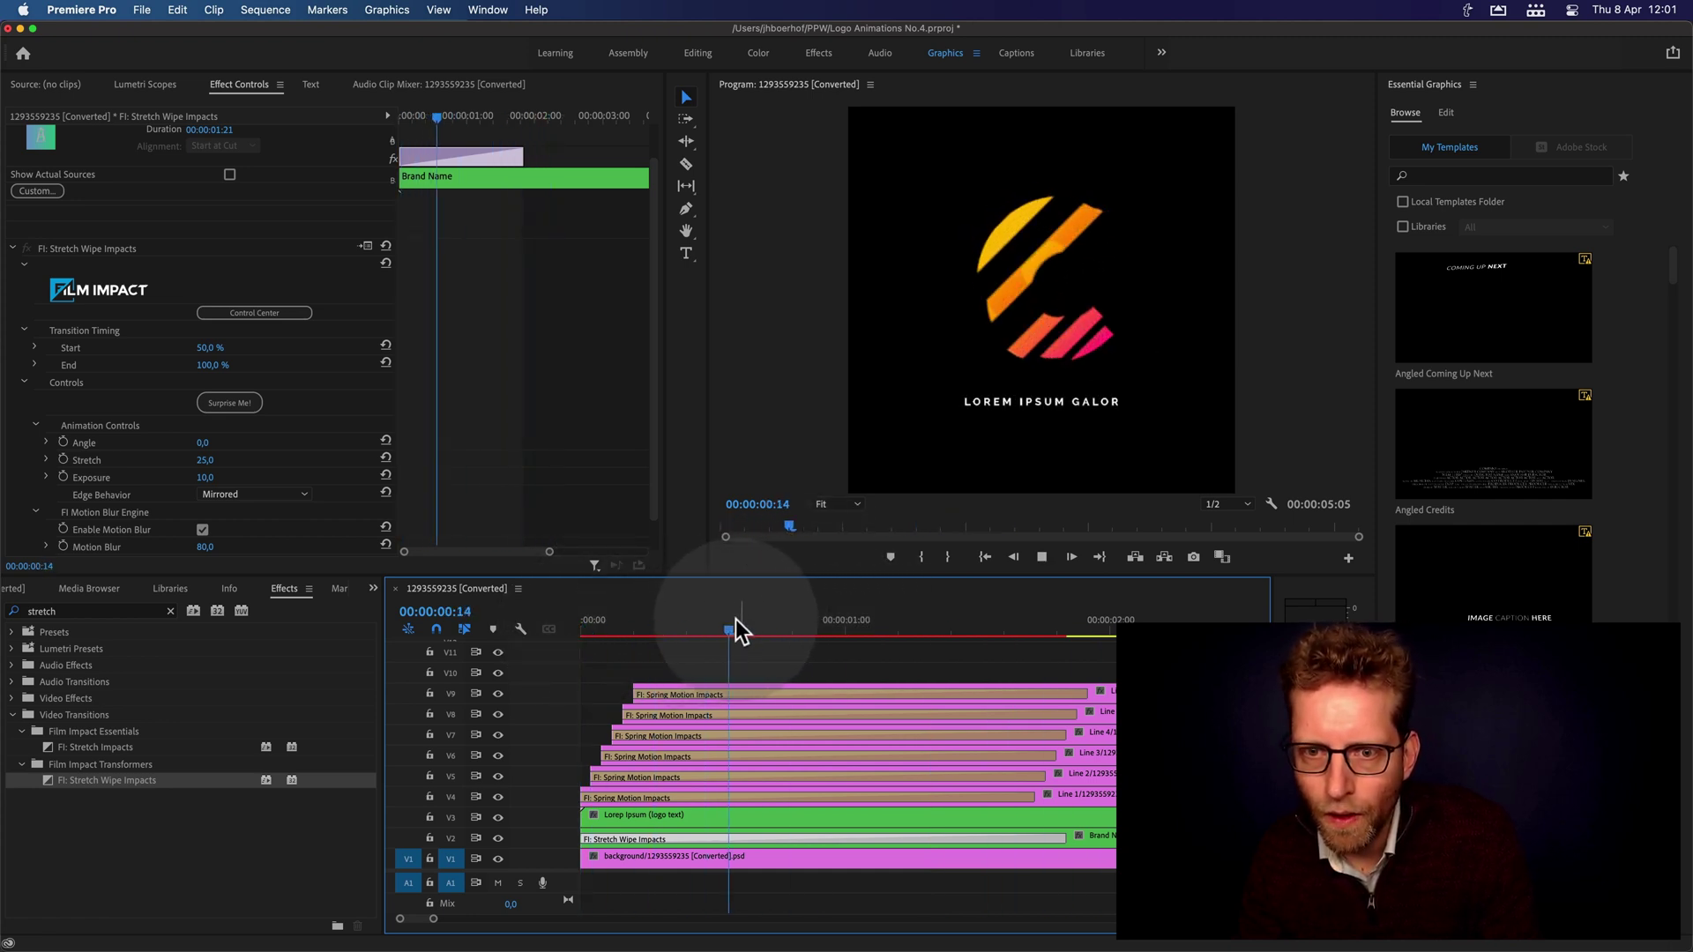
key(space)
drag(872, 629, 813, 627)
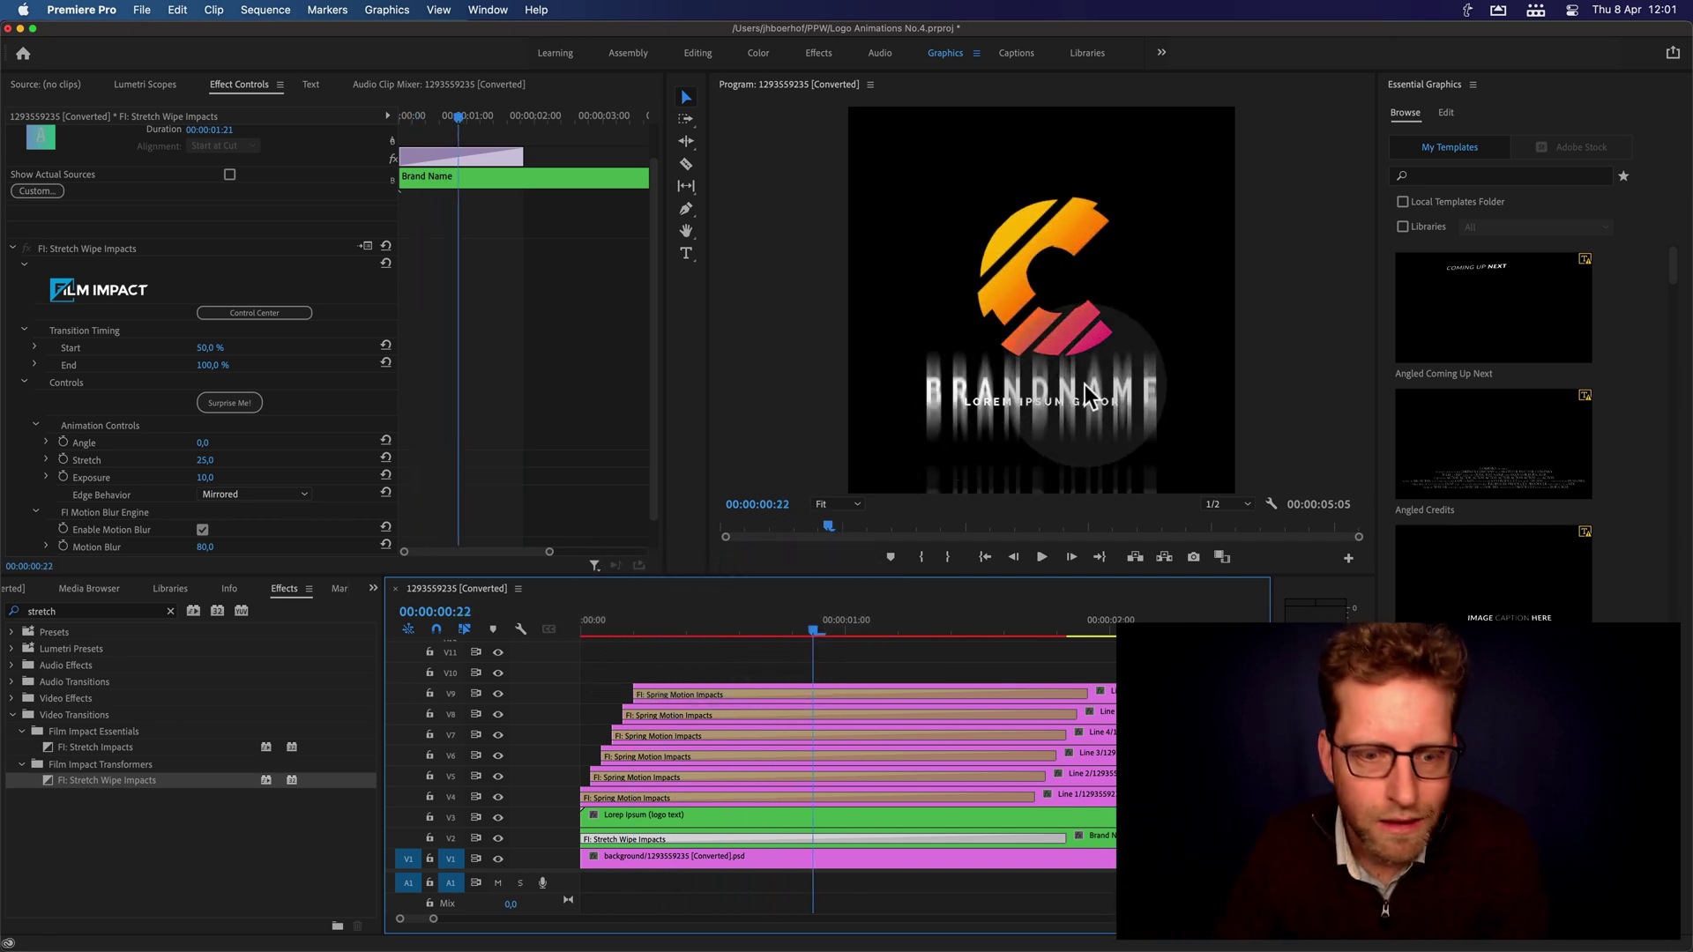
Find the FI: Wipe Impacts transition by searching for "wipe" and apply it to the start of the Lorep Ipsum (logo text) clip
double_click(65, 611)
text(wipe)
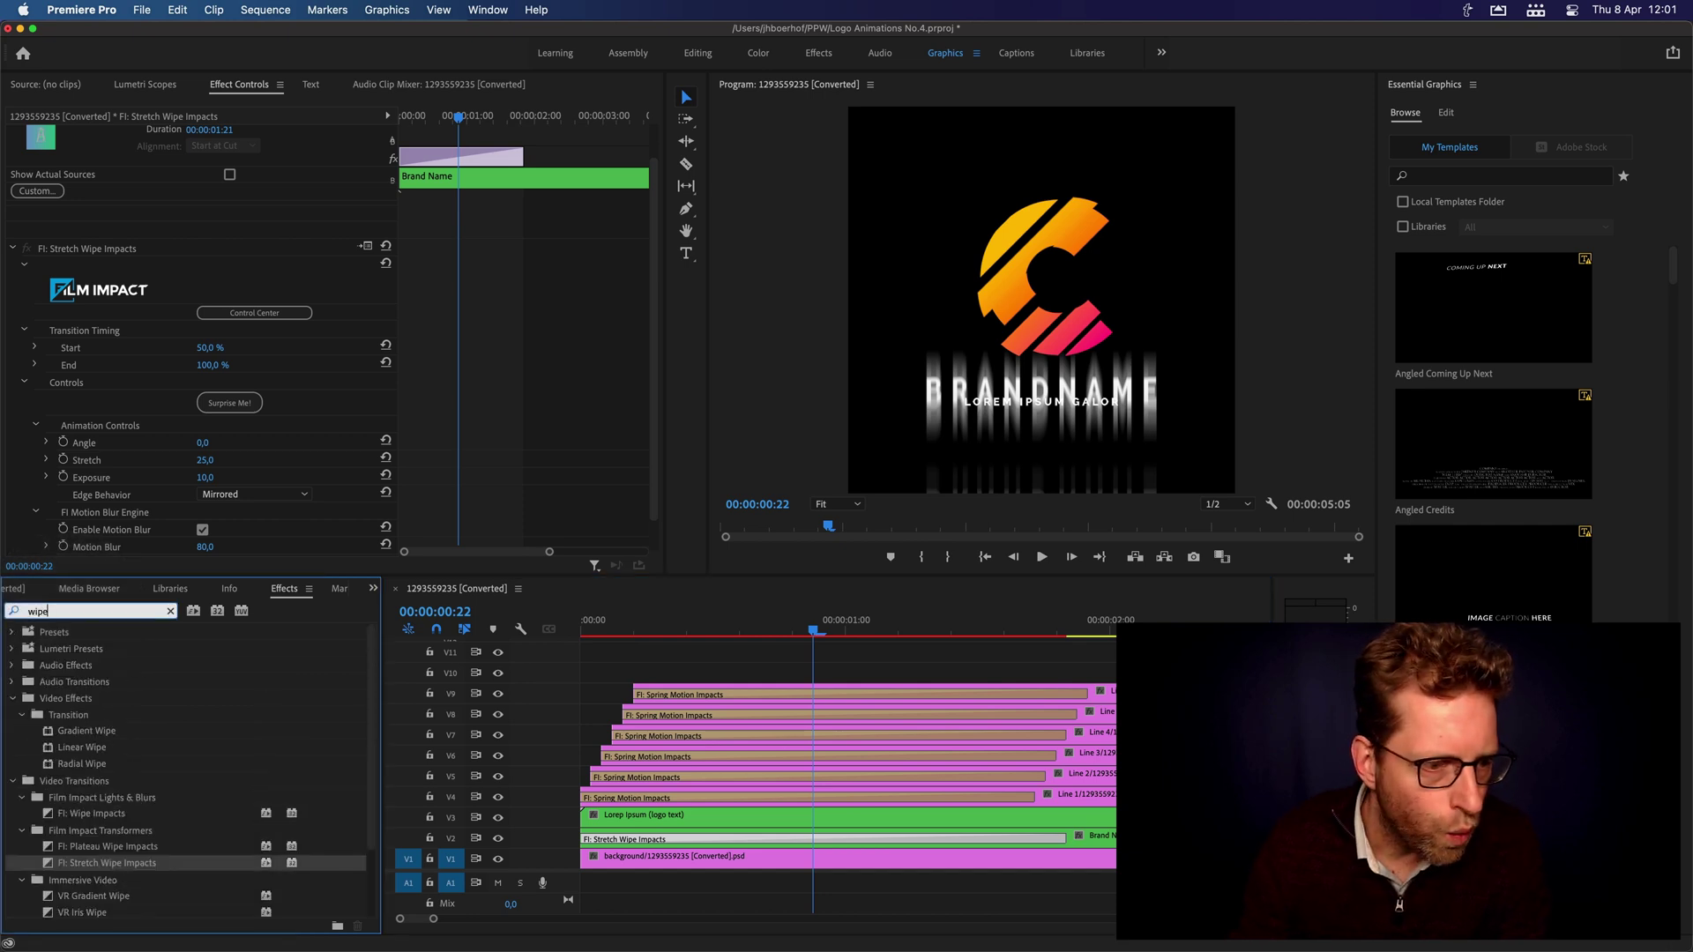
scroll(120, 805, down, 3)
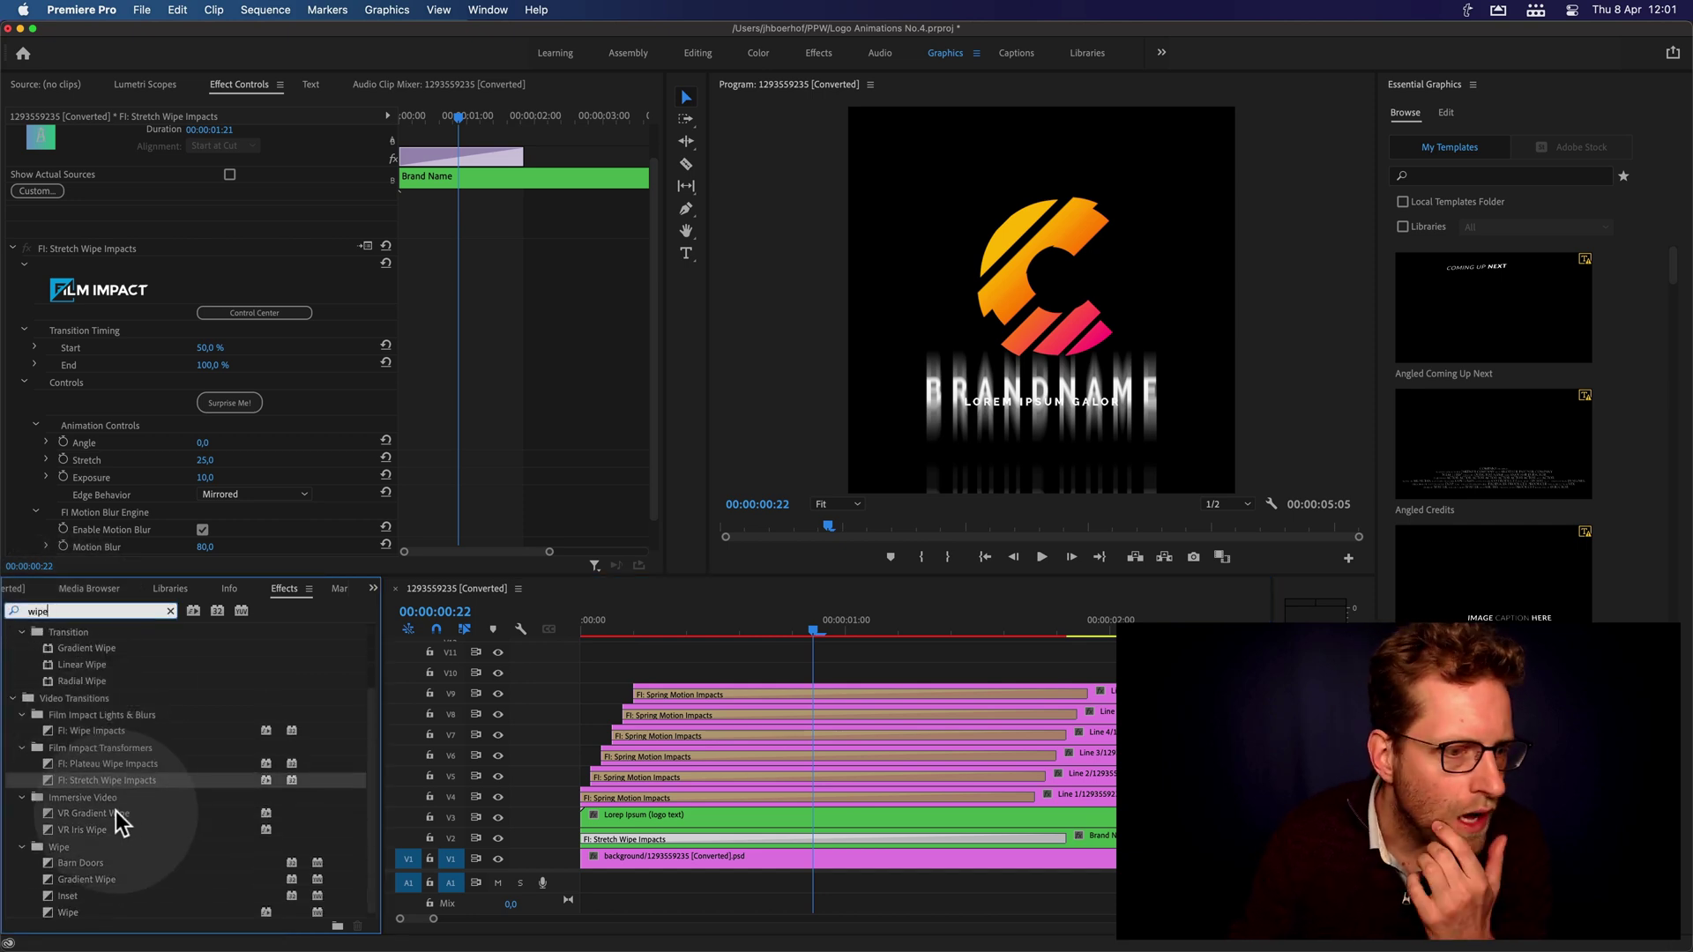
drag(83, 732, 820, 818)
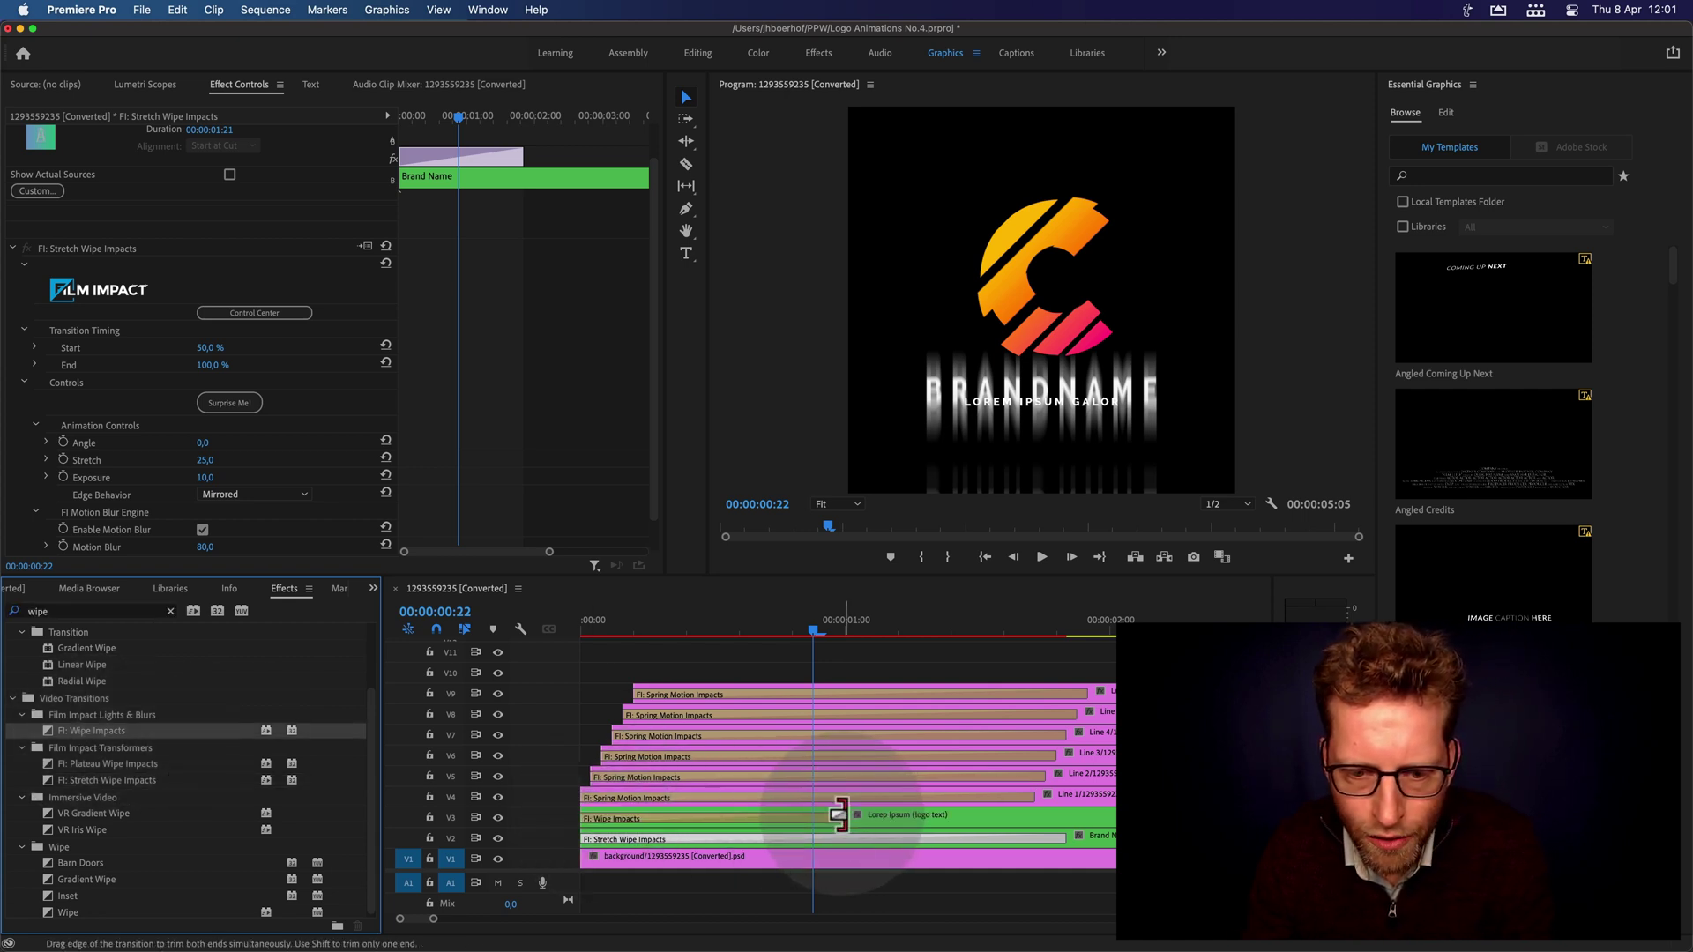
Preview the tagline's wipe at 00:00:00:11 and set its Blur Amount to 16
mouse_move(717, 617)
mouse_down()
mouse_move(620, 622)
mouse_move(752, 628)
mouse_move(629, 633)
mouse_move(702, 631)
mouse_up()
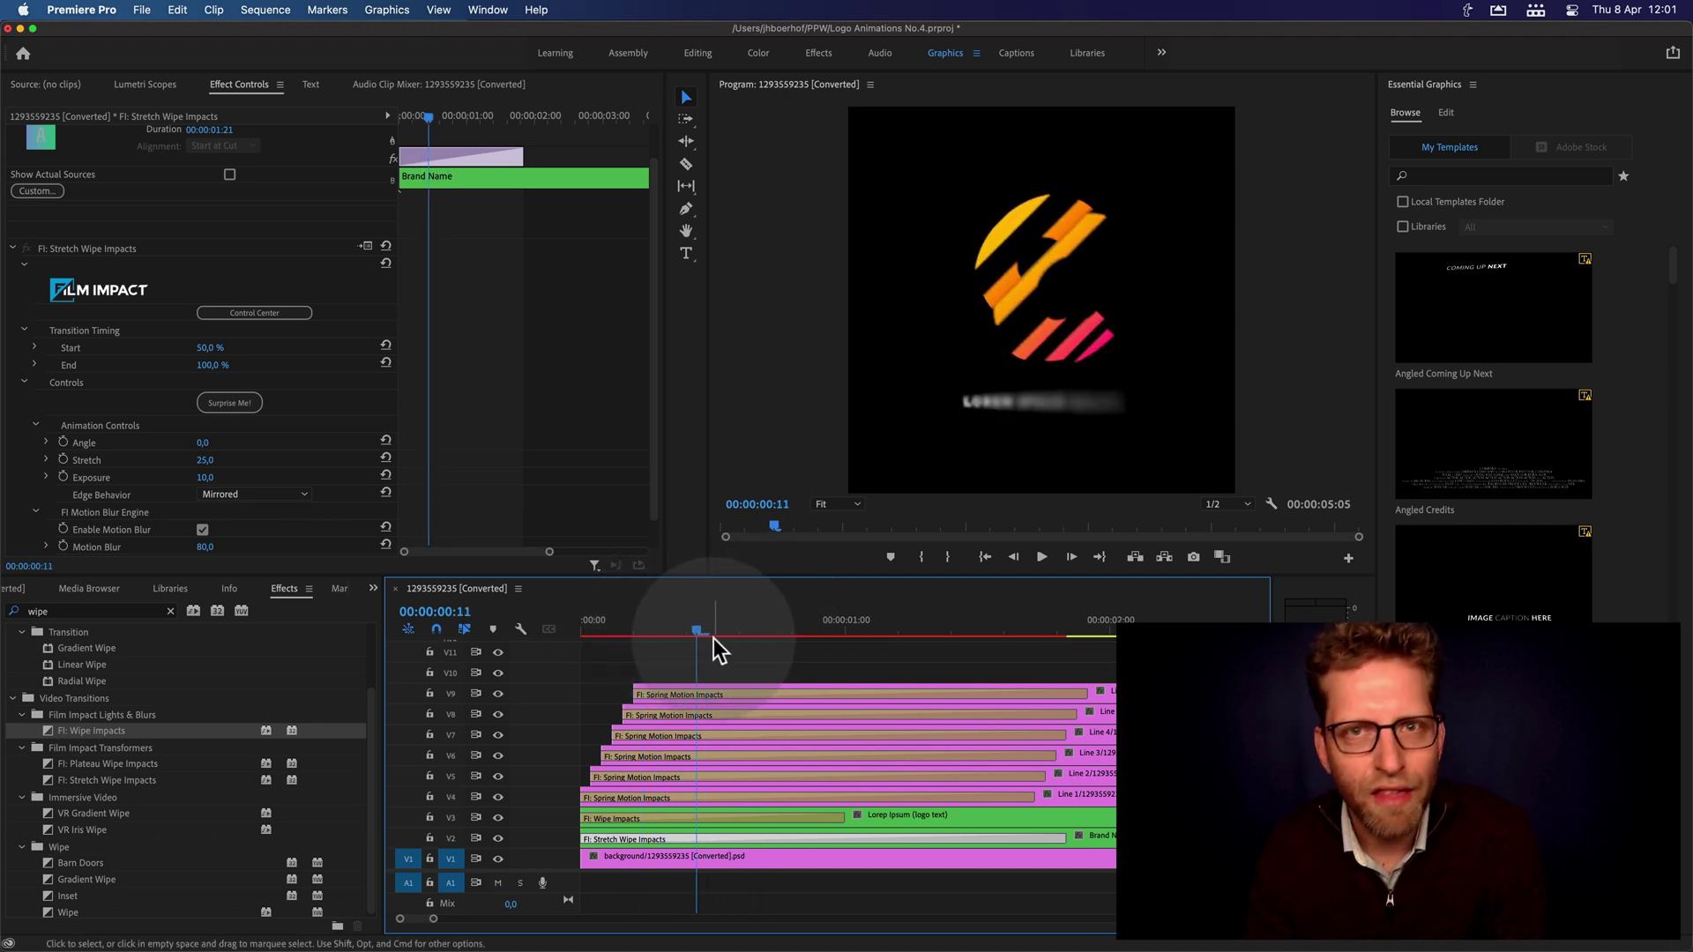
click(697, 817)
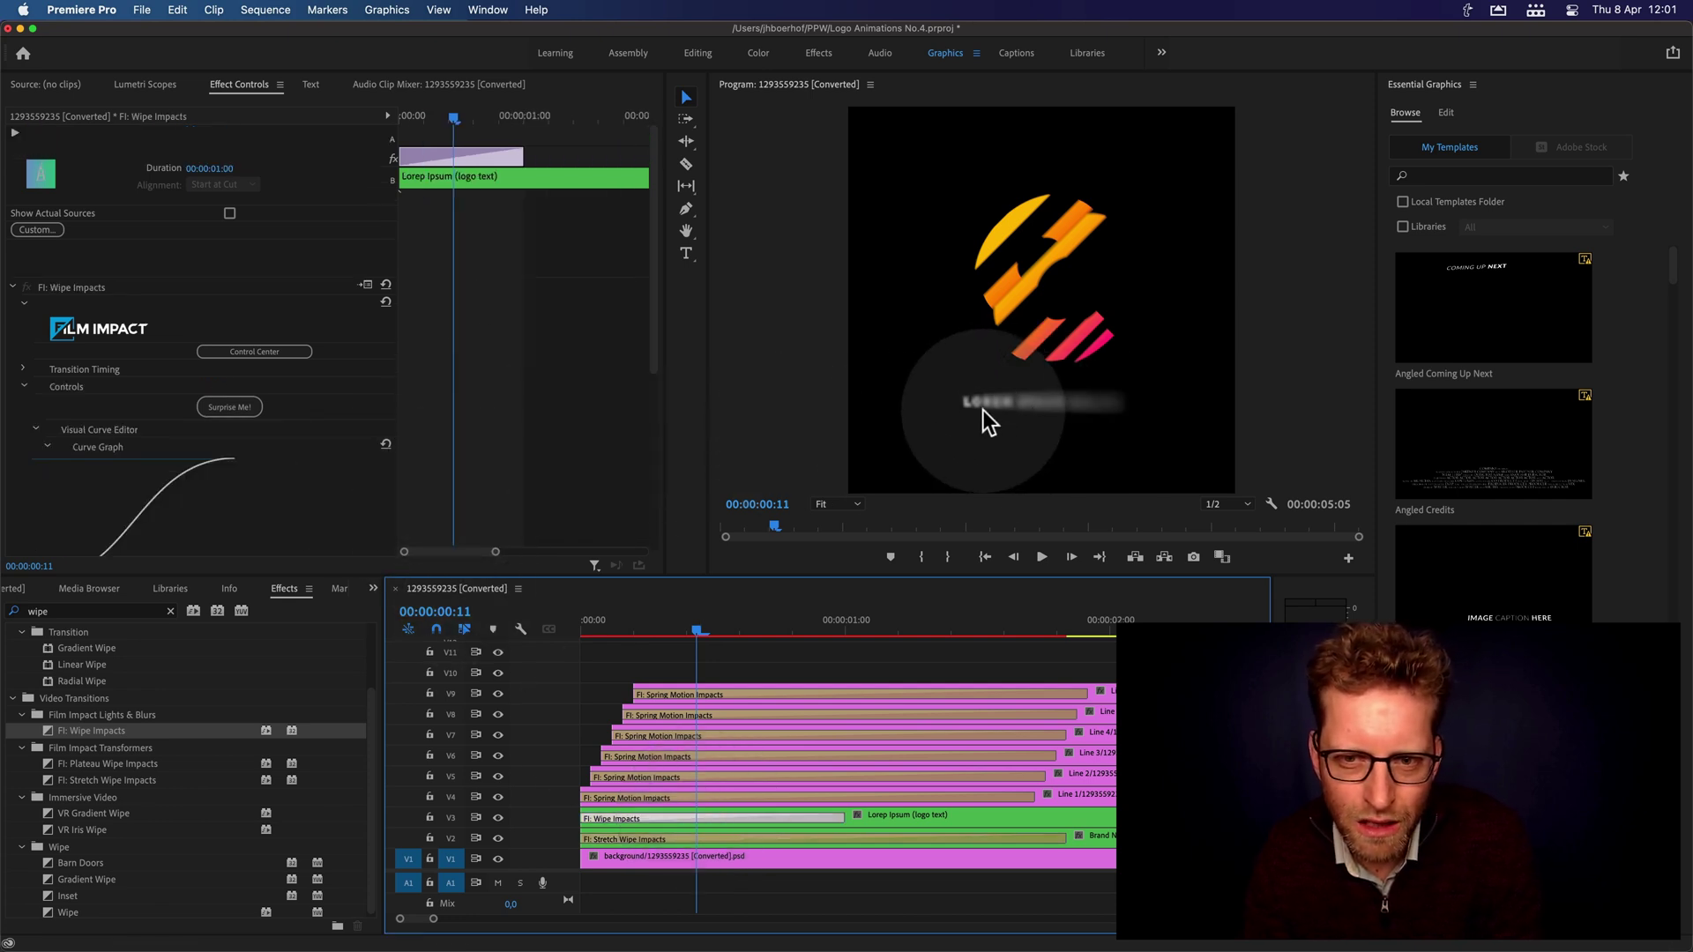
scroll(537, 453, down, 5)
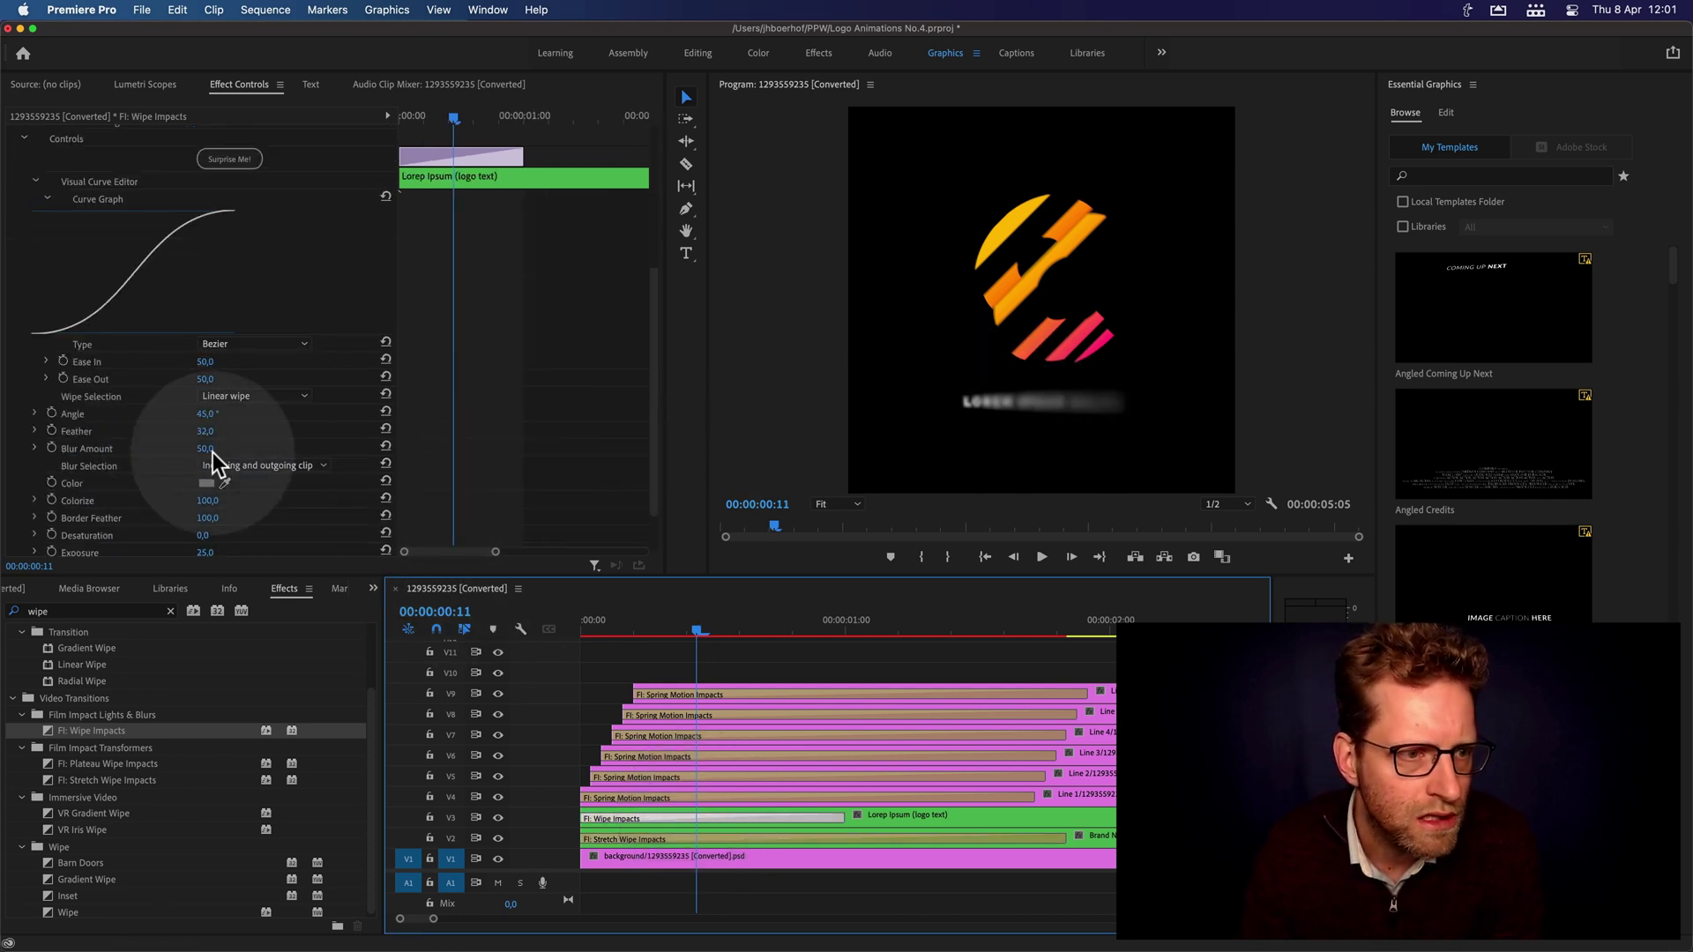
drag(204, 452, 199, 451)
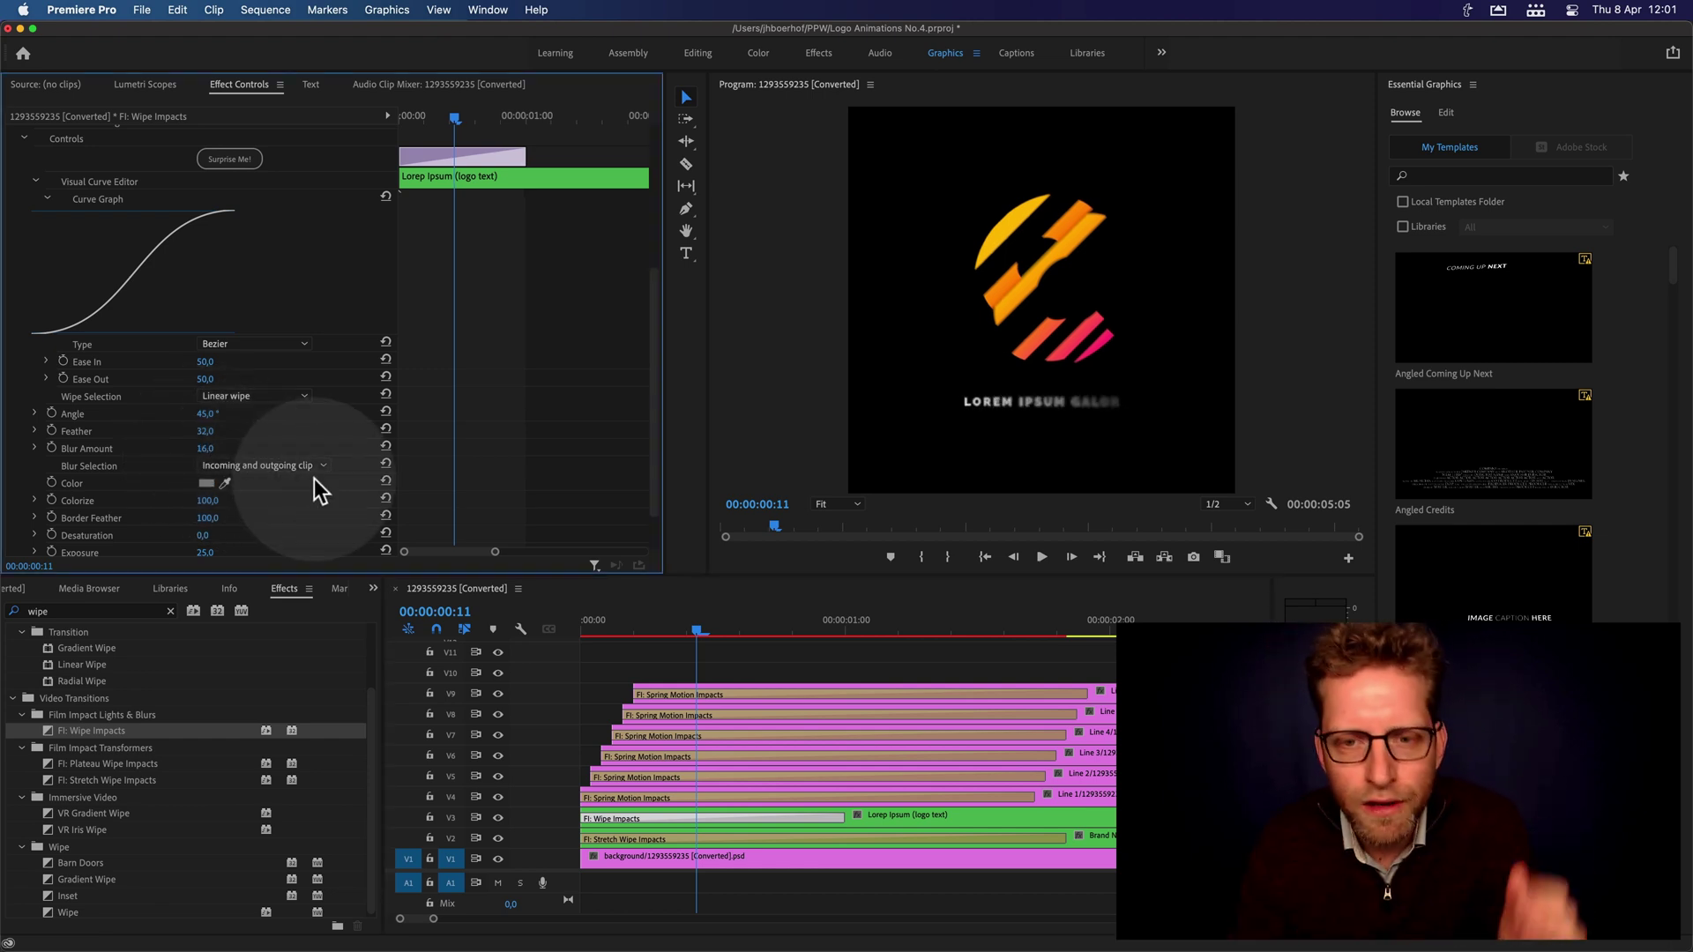
Trim the start of the Lorep Ipsum (logo text) clip to 00:00:00:20 so its wipe begins after the brand name starts appearing
drag(713, 630, 836, 637)
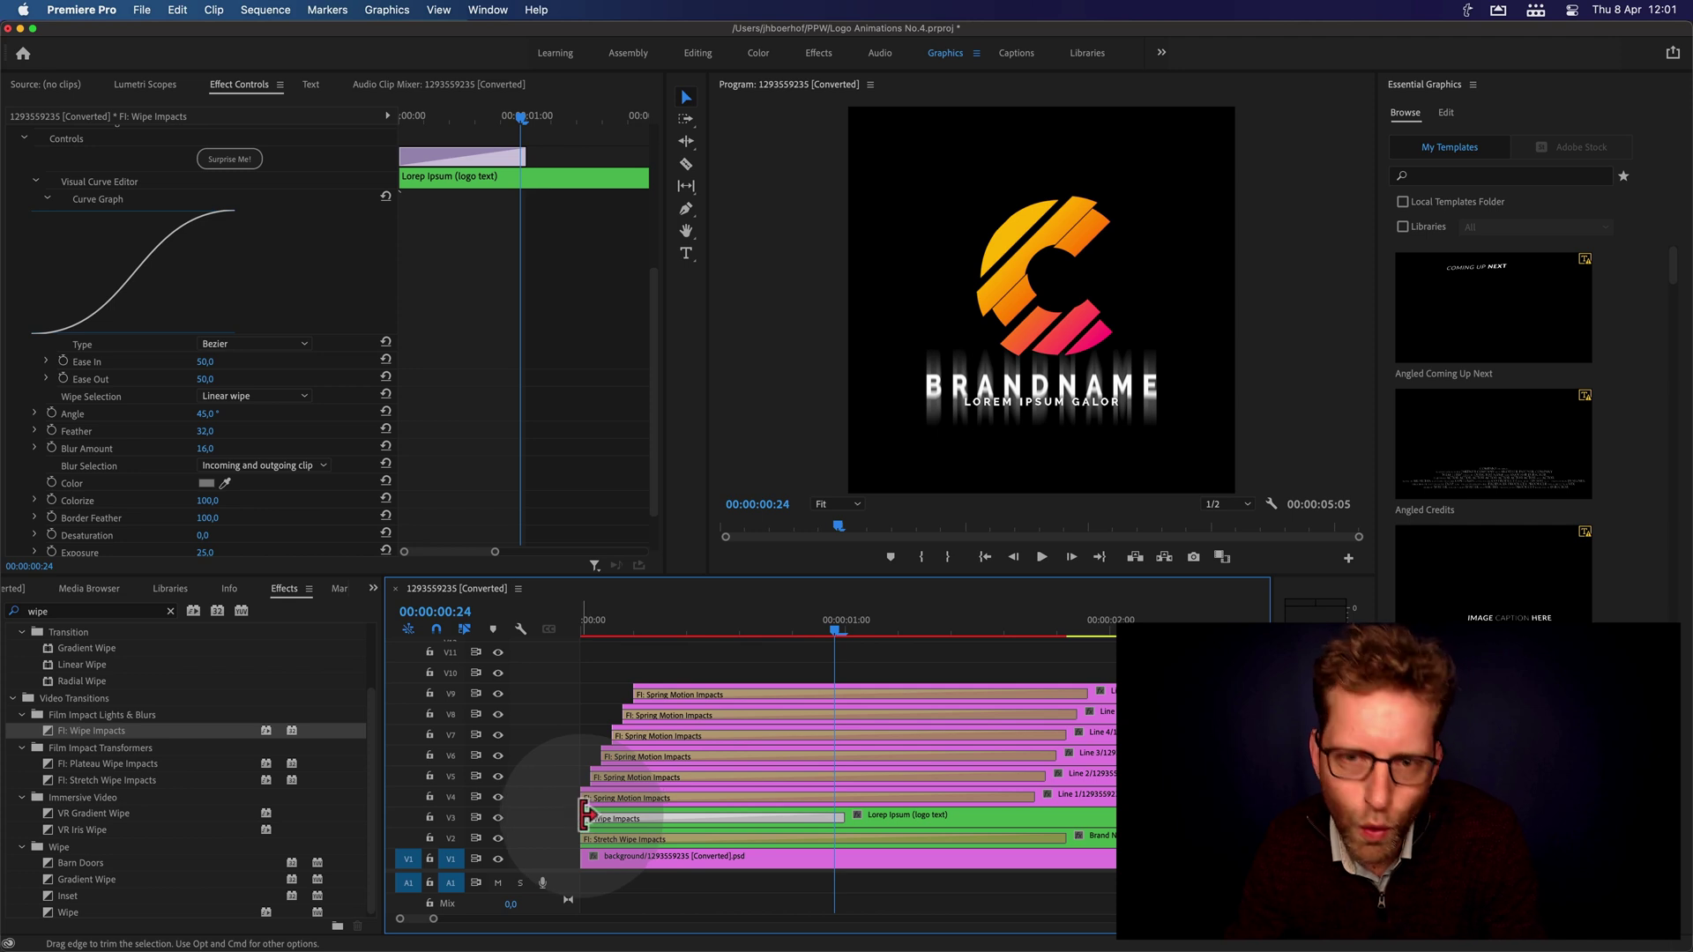
drag(596, 816, 798, 820)
click(793, 626)
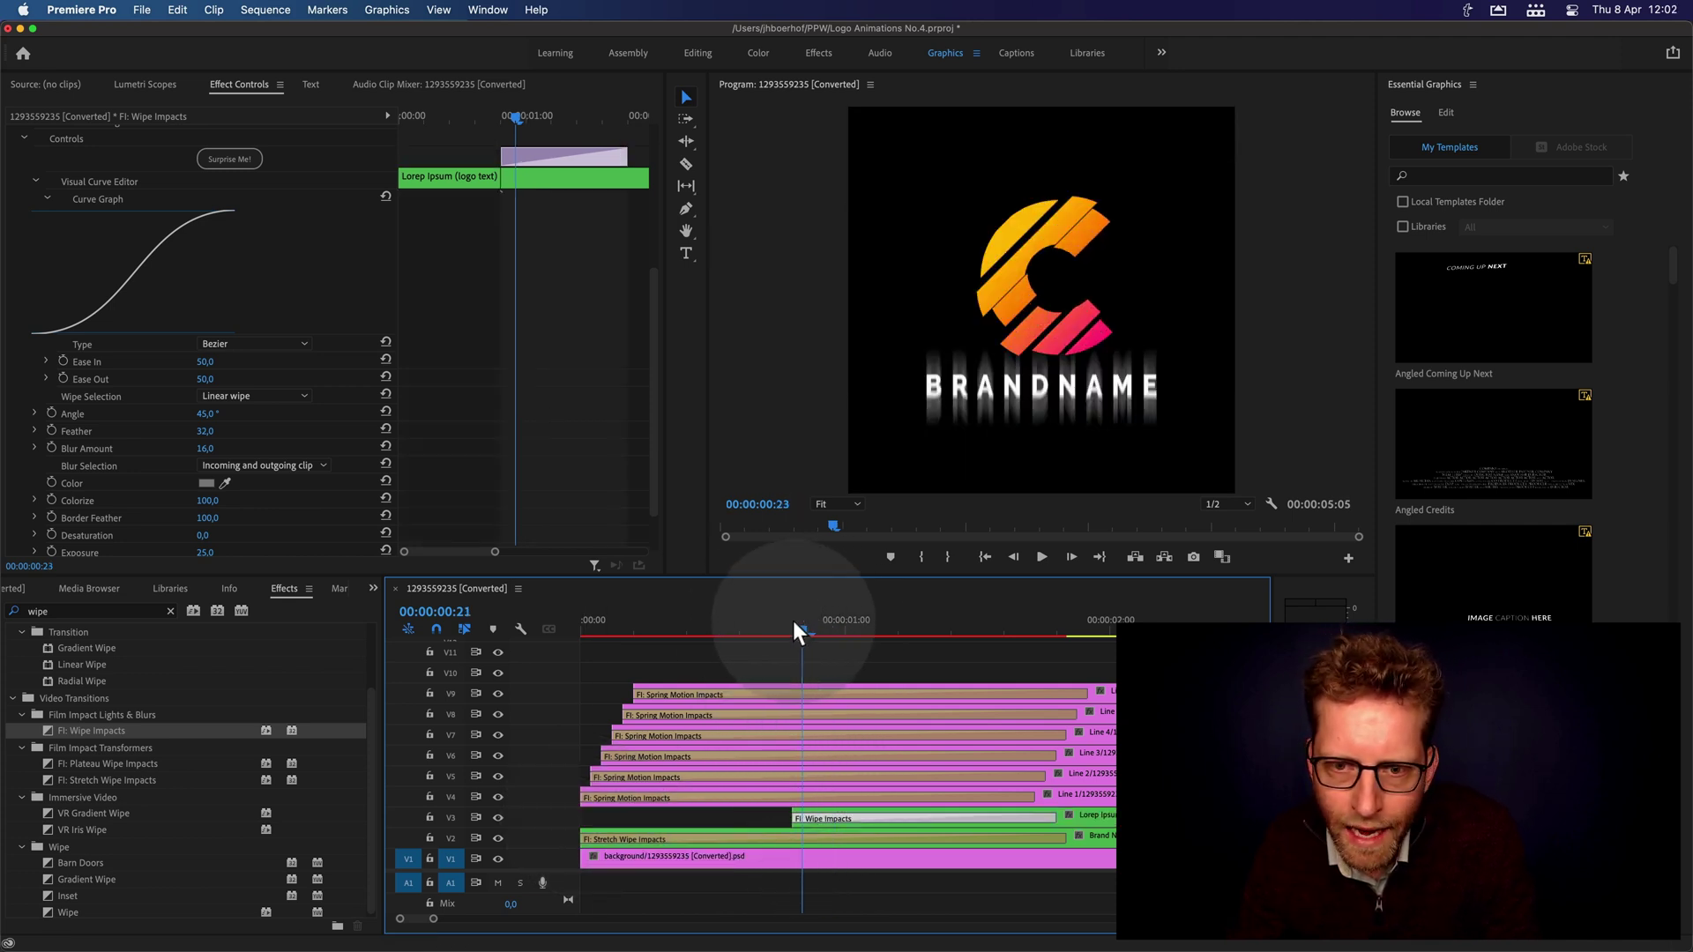
Play the animation from the start and scrub through 00:00:00:24 to 00:00:01:05 to check the delayed tagline wipe
drag(794, 622, 559, 633)
key(space)
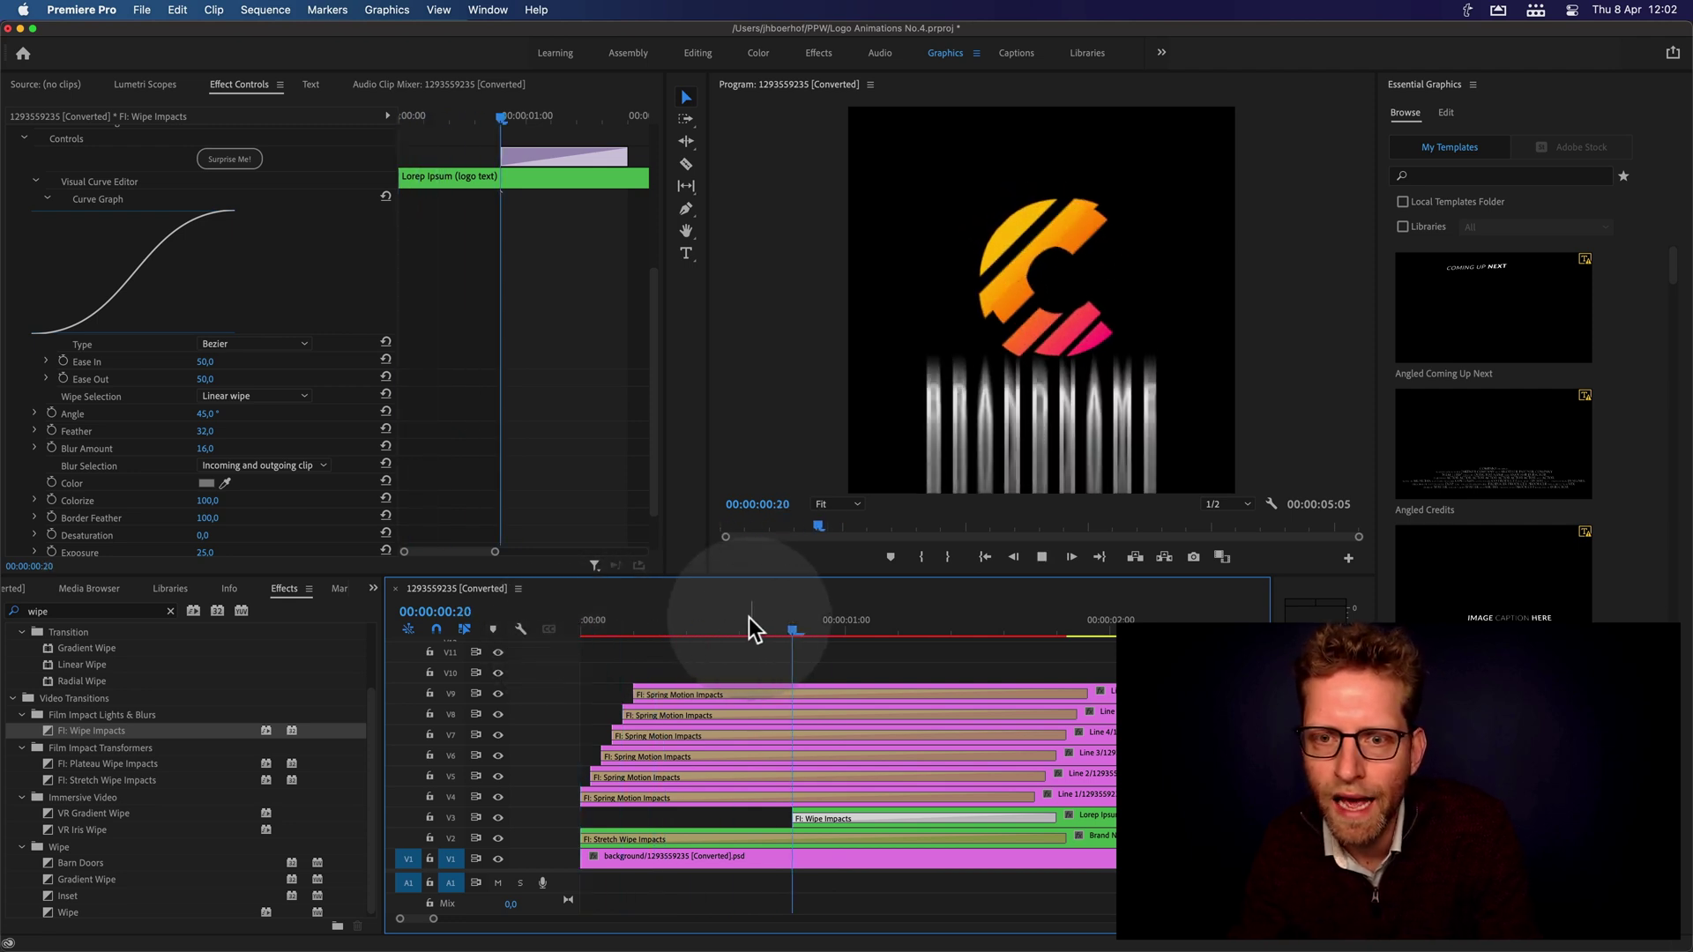
click(785, 619)
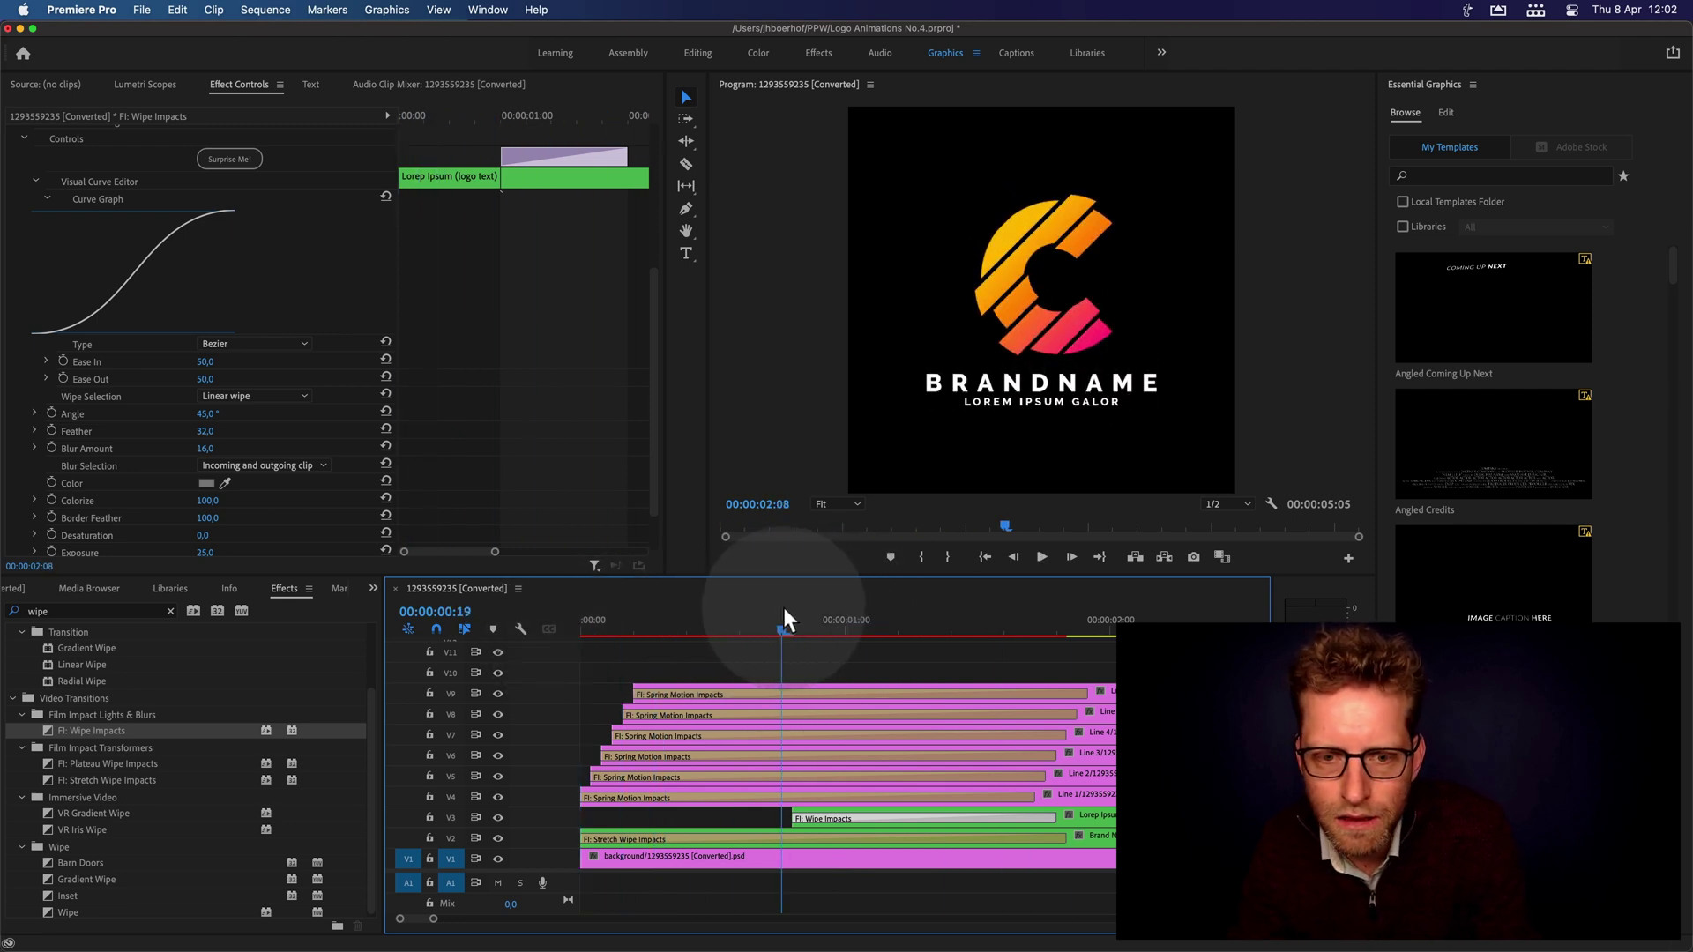
drag(785, 609, 842, 647)
click(886, 806)
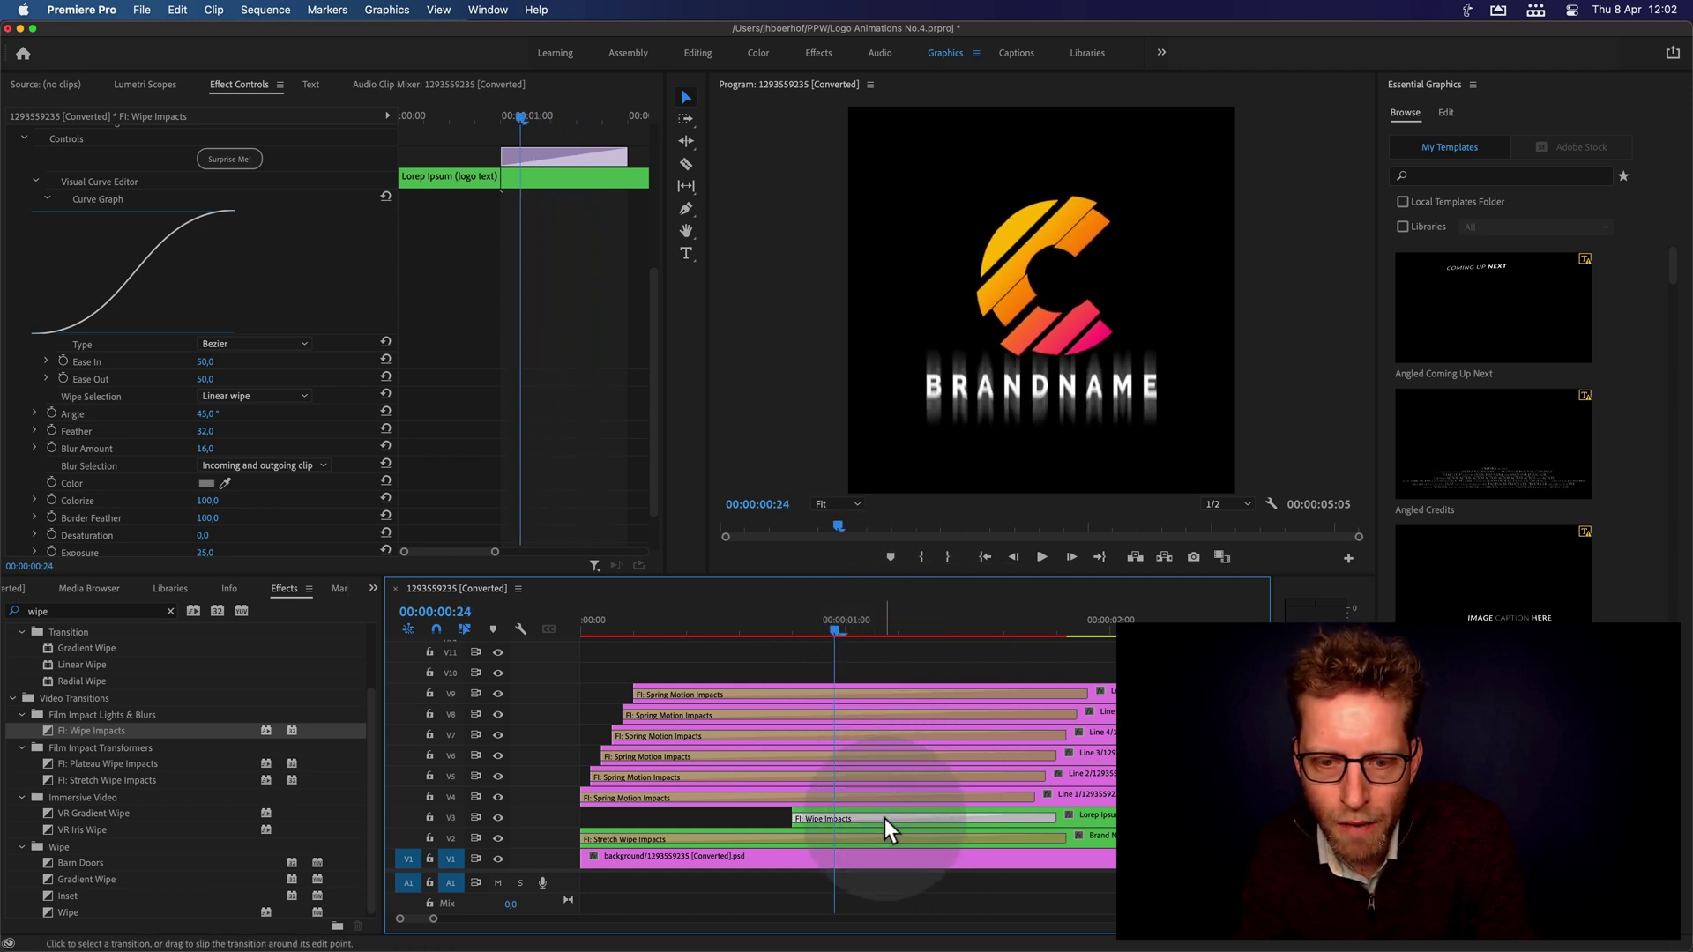
click(902, 617)
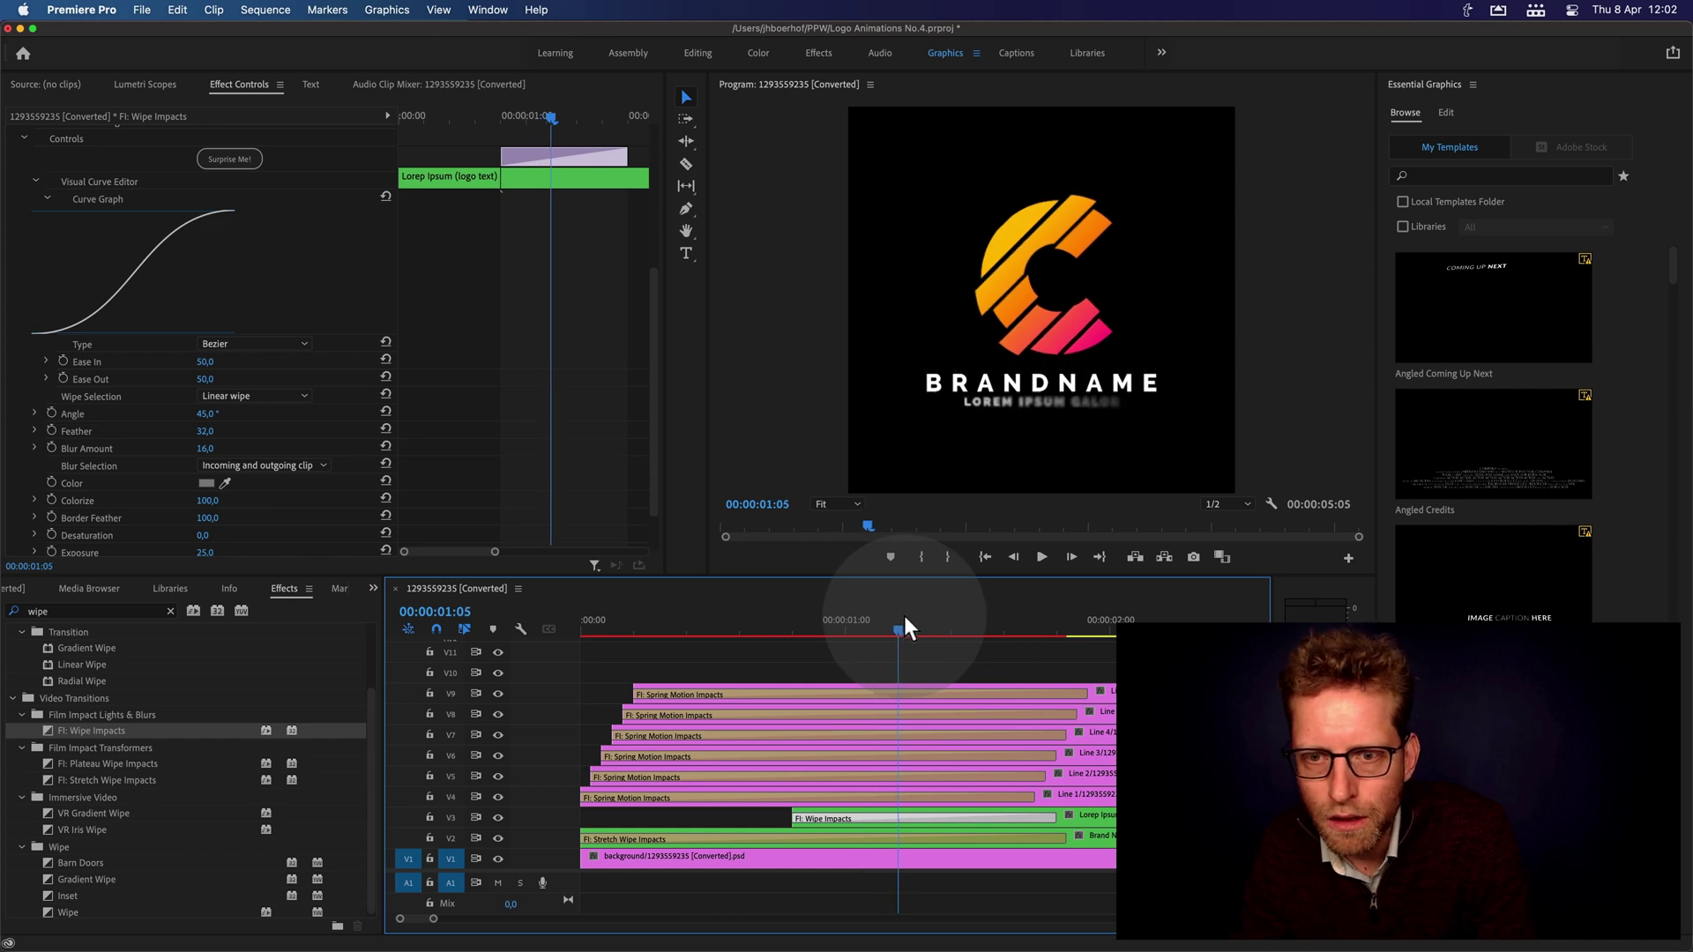
key(space)
click(589, 628)
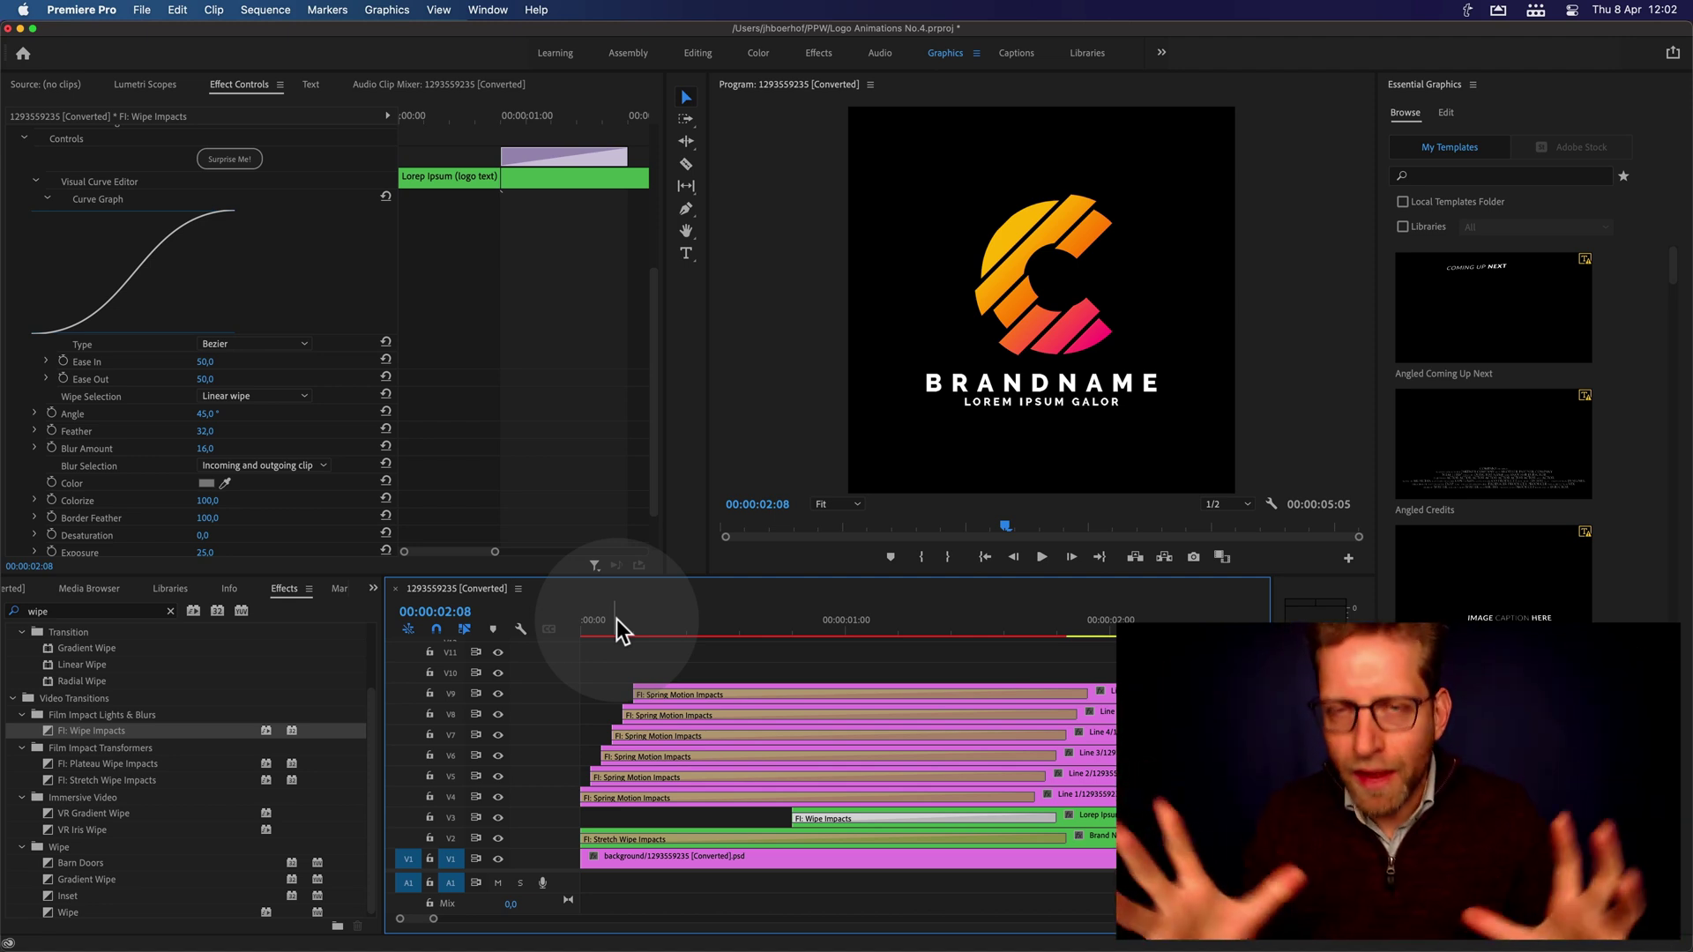
Nest all the clips in the sequence, including the background, as "Basic Logo Reveal"
click(749, 672)
drag(783, 680, 1103, 755)
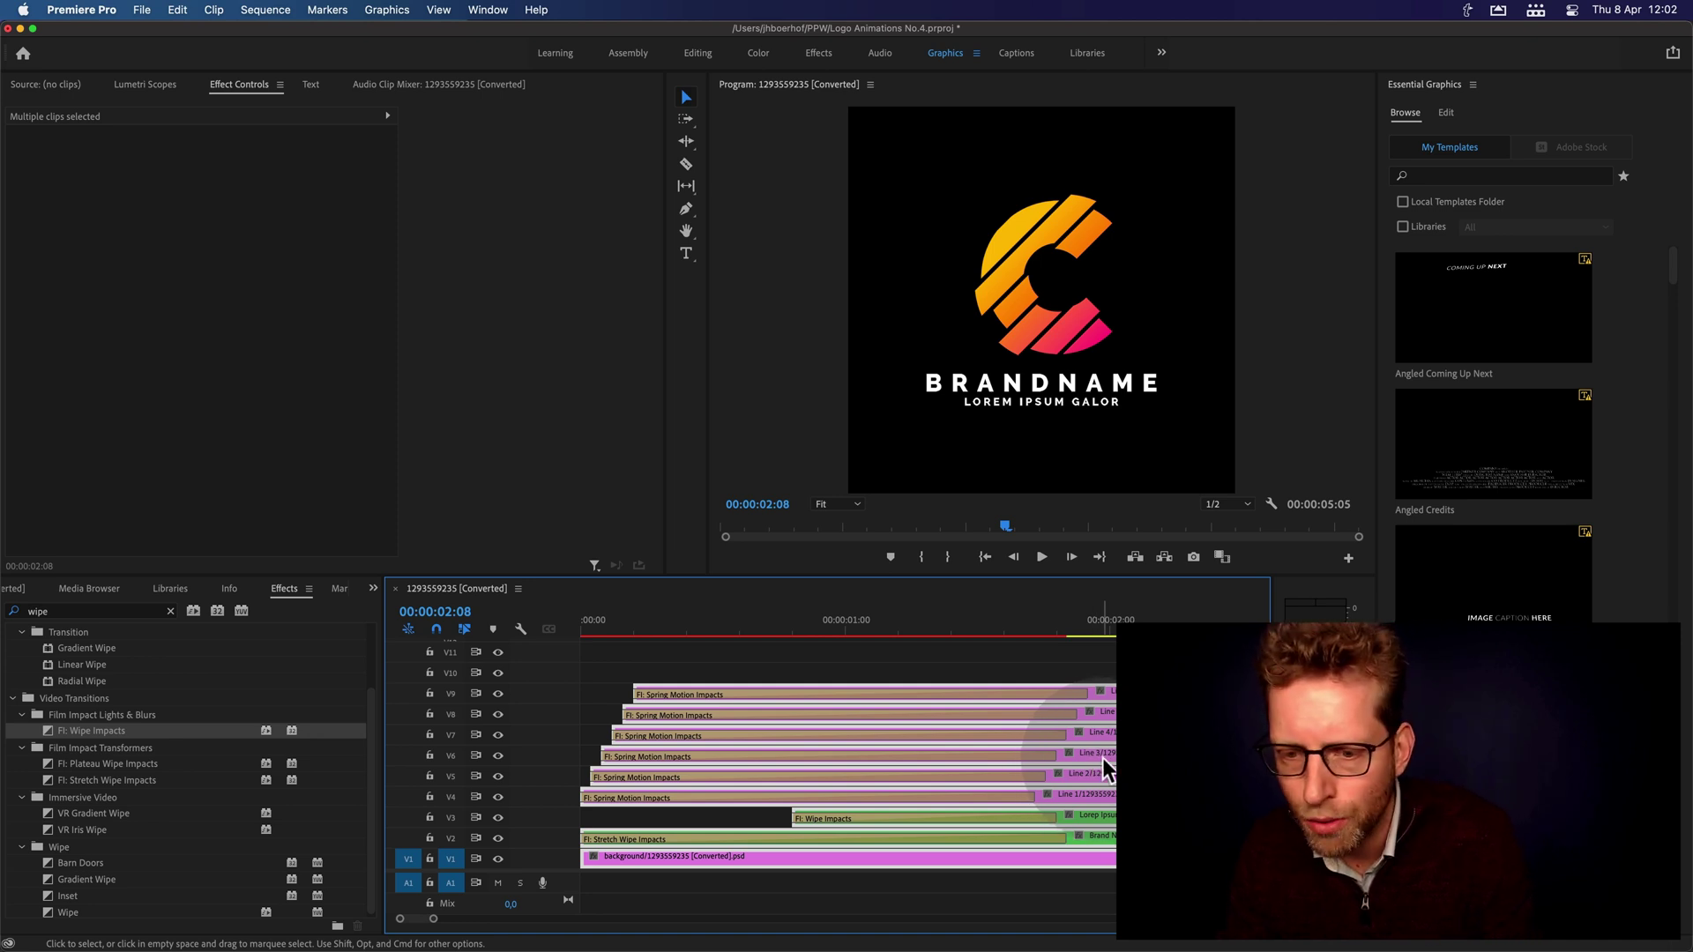
right_click(1102, 756)
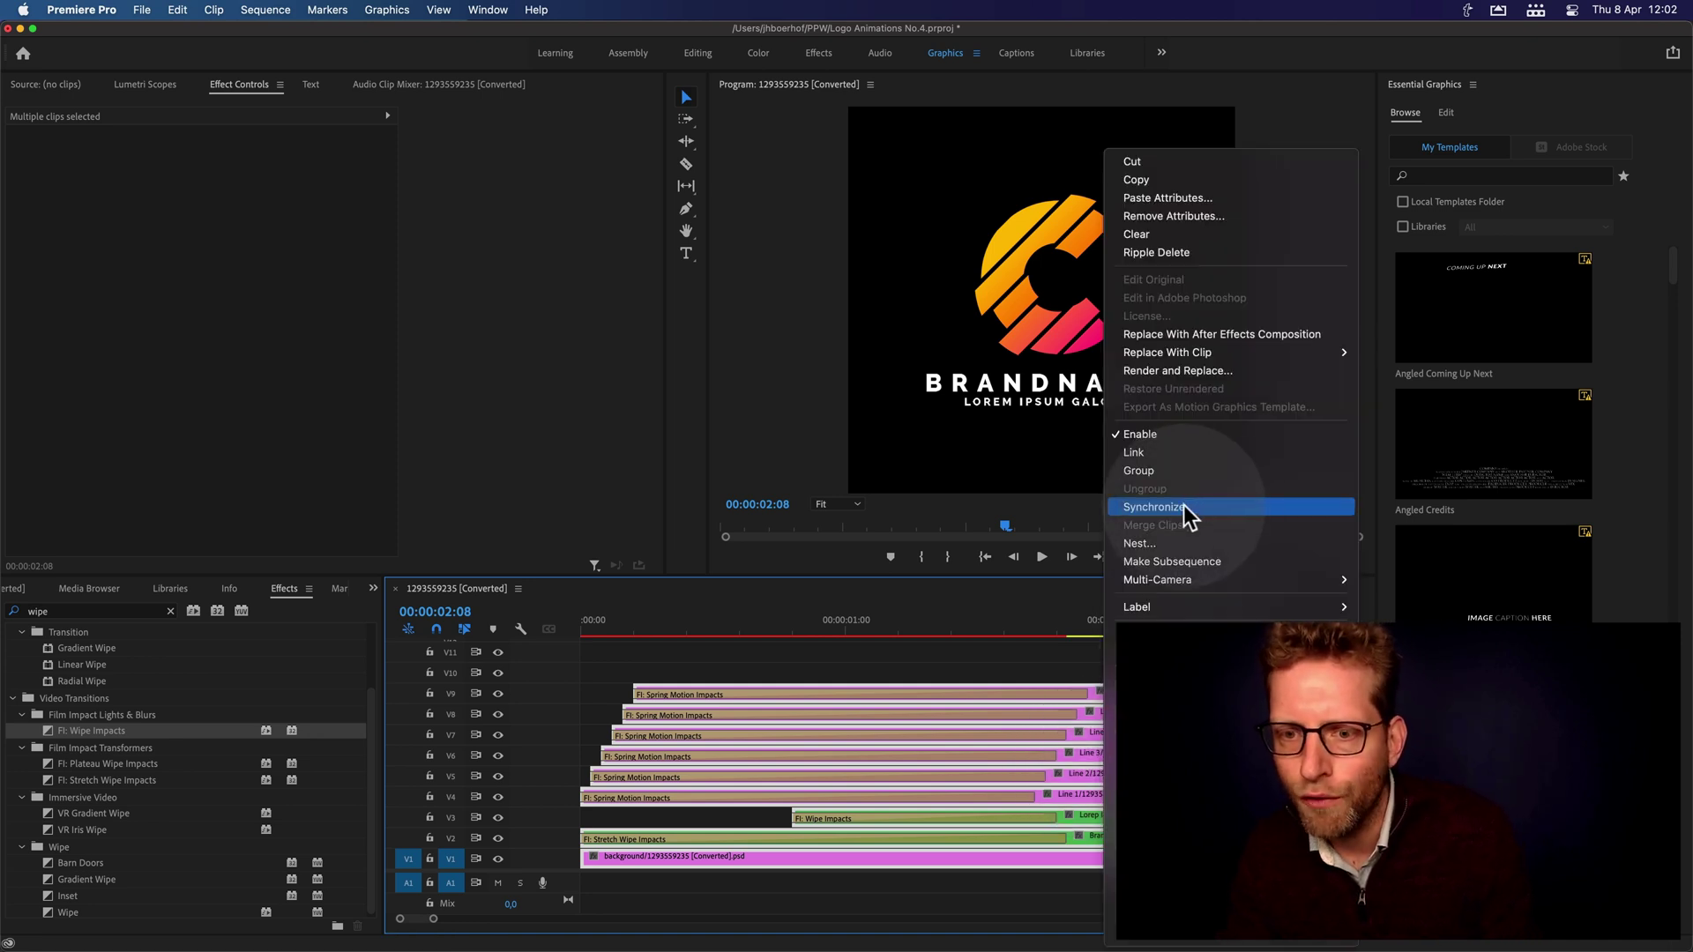
click(1157, 546)
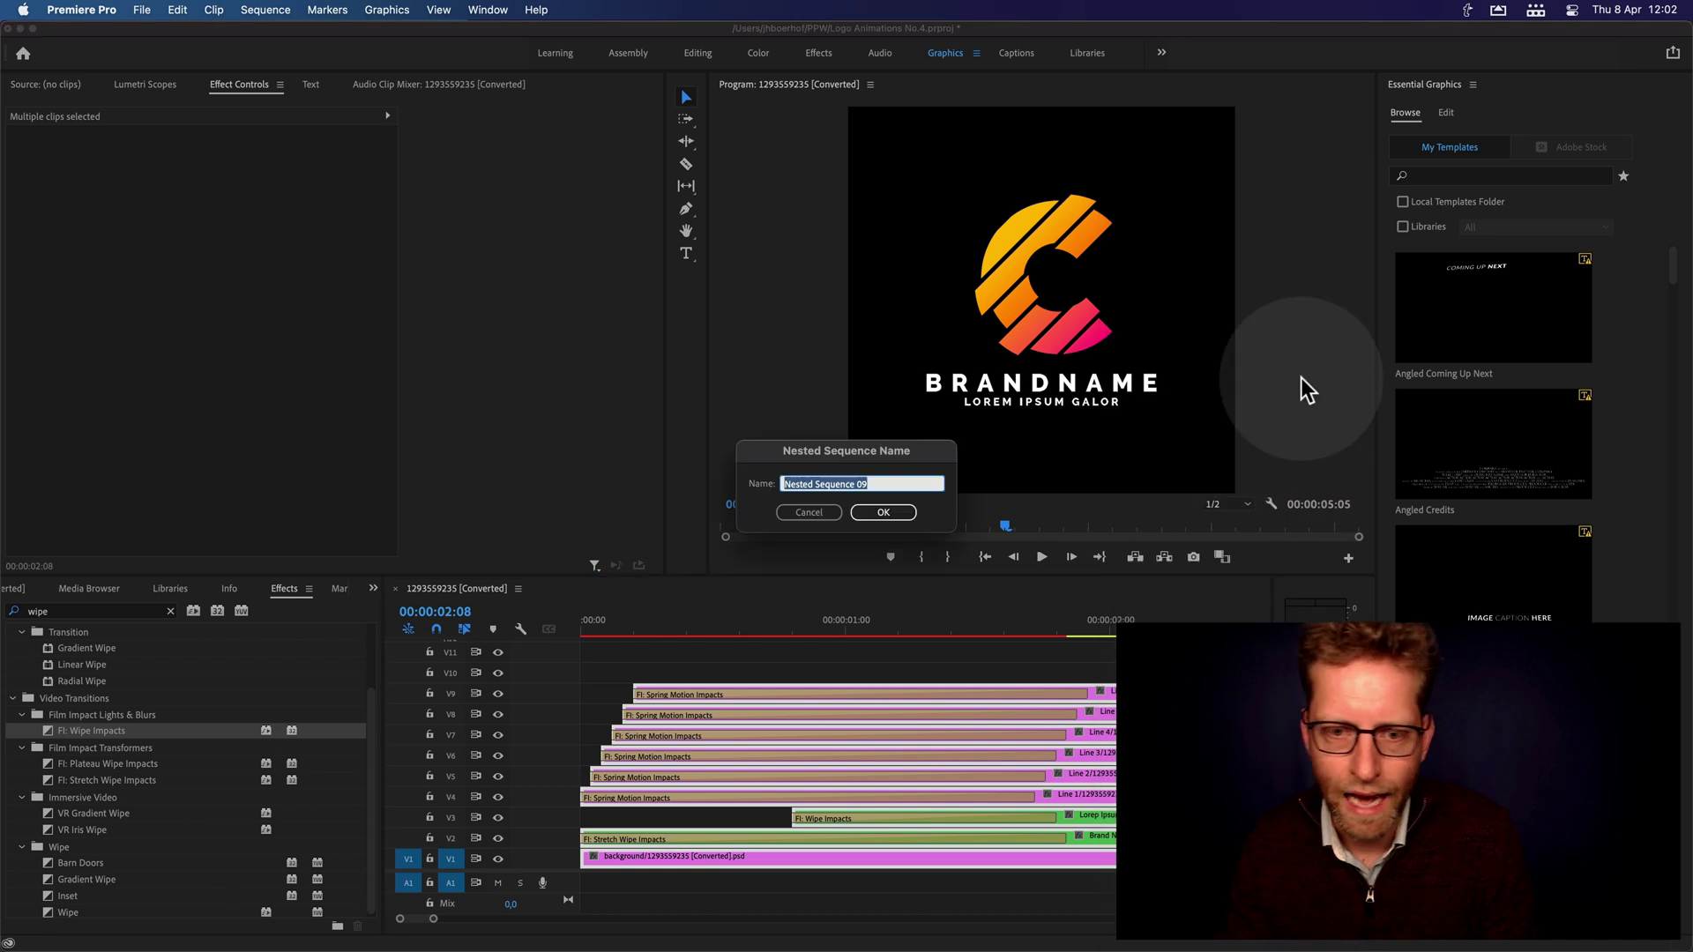
text(Basic Logo Reveal)
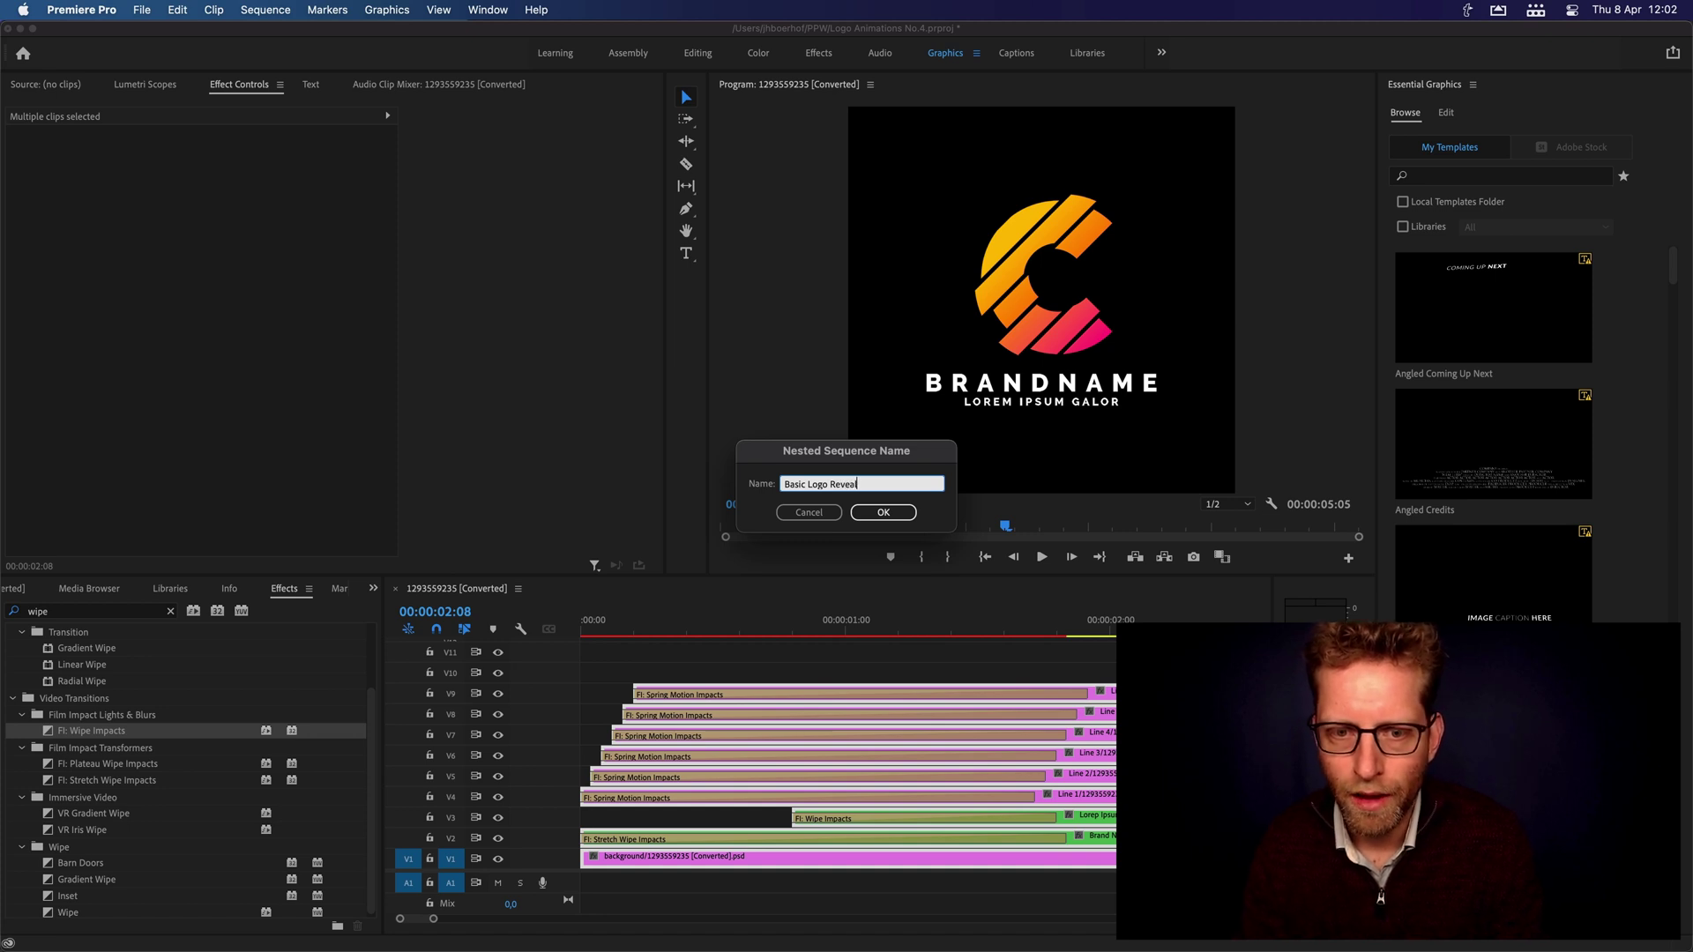
key(Return)
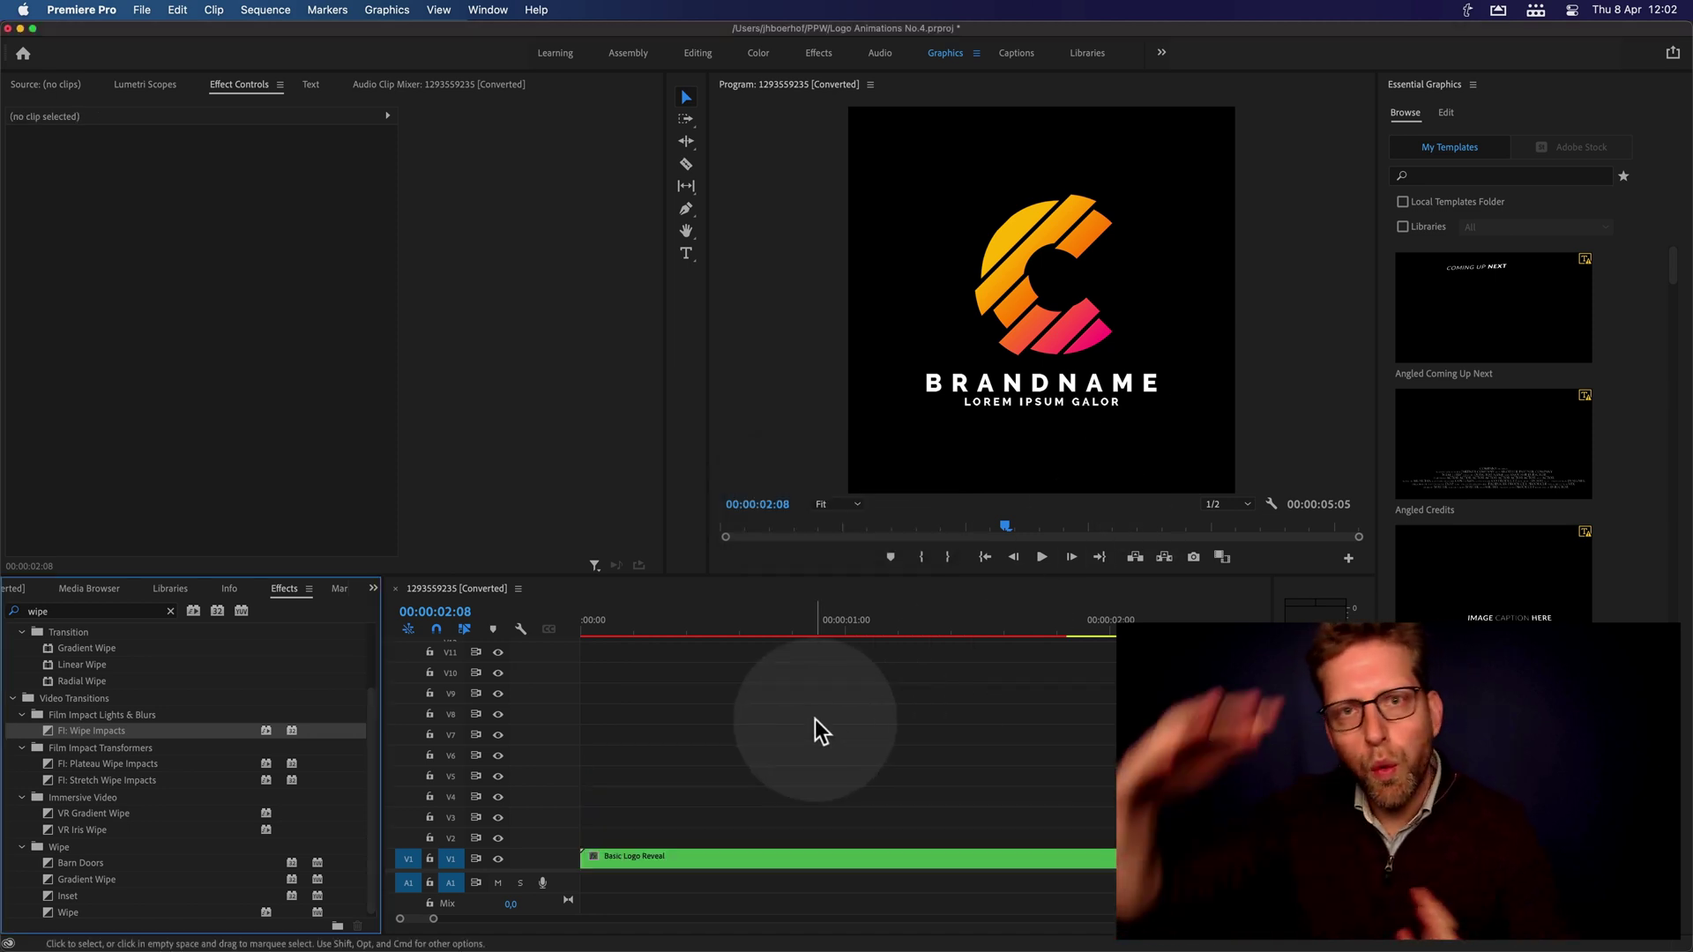
Open the Basic Logo Reveal nest to view its layers, return to the main sequence, and scrub to 00:00:00:16
double_click(730, 855)
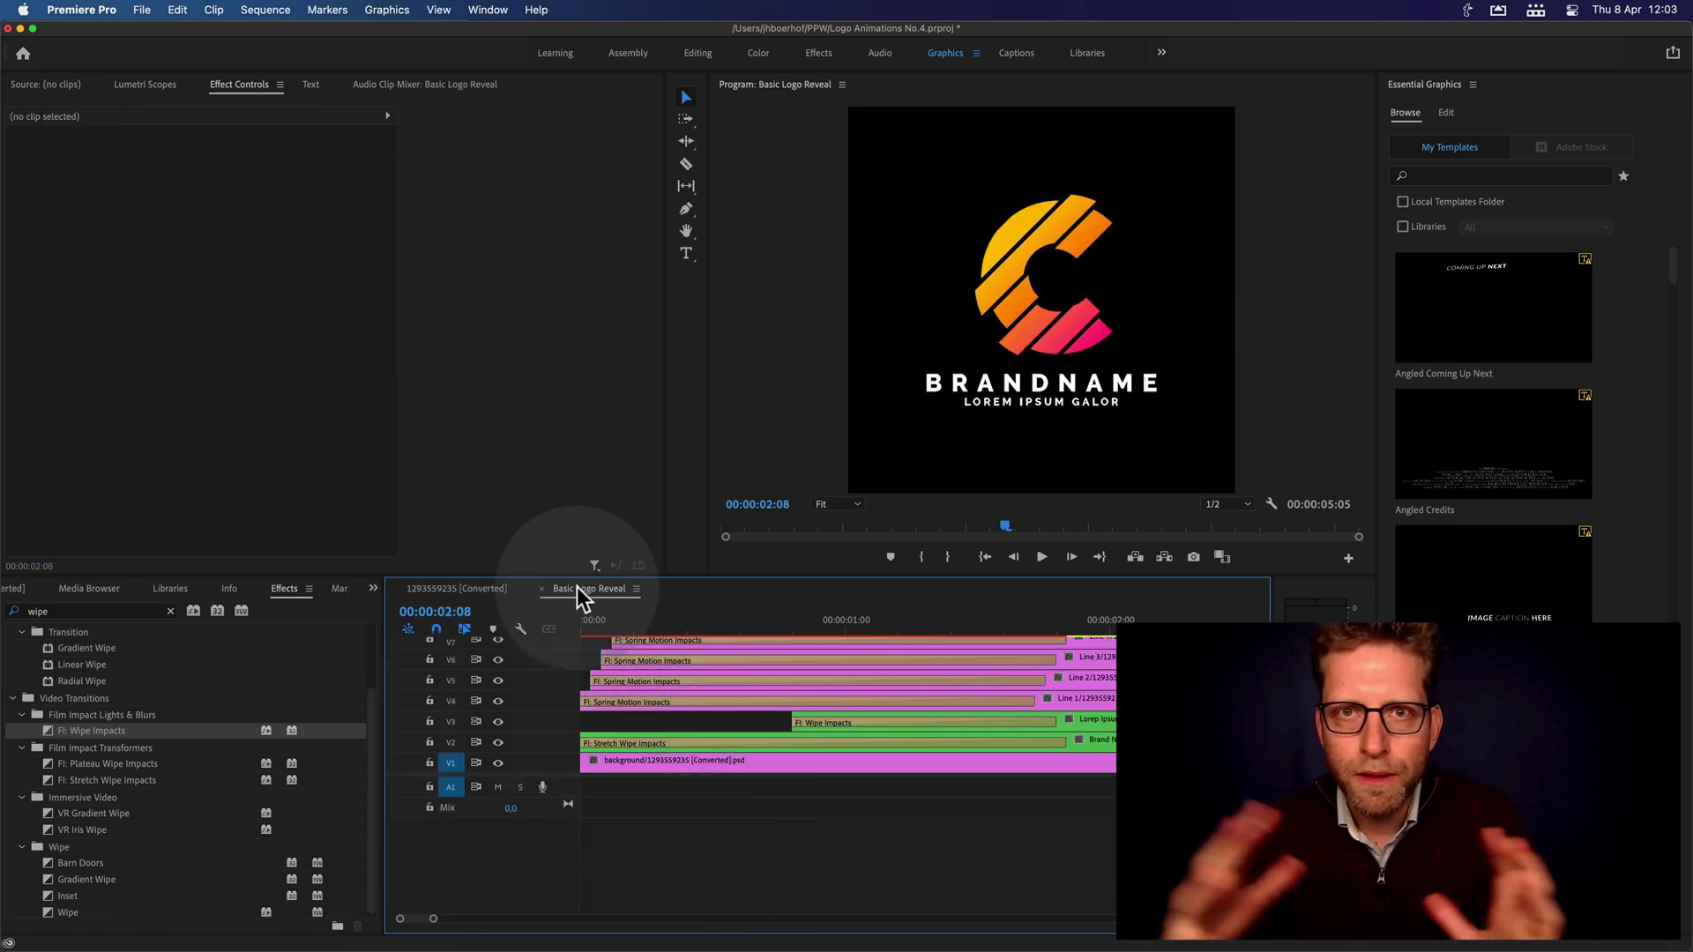
click(544, 589)
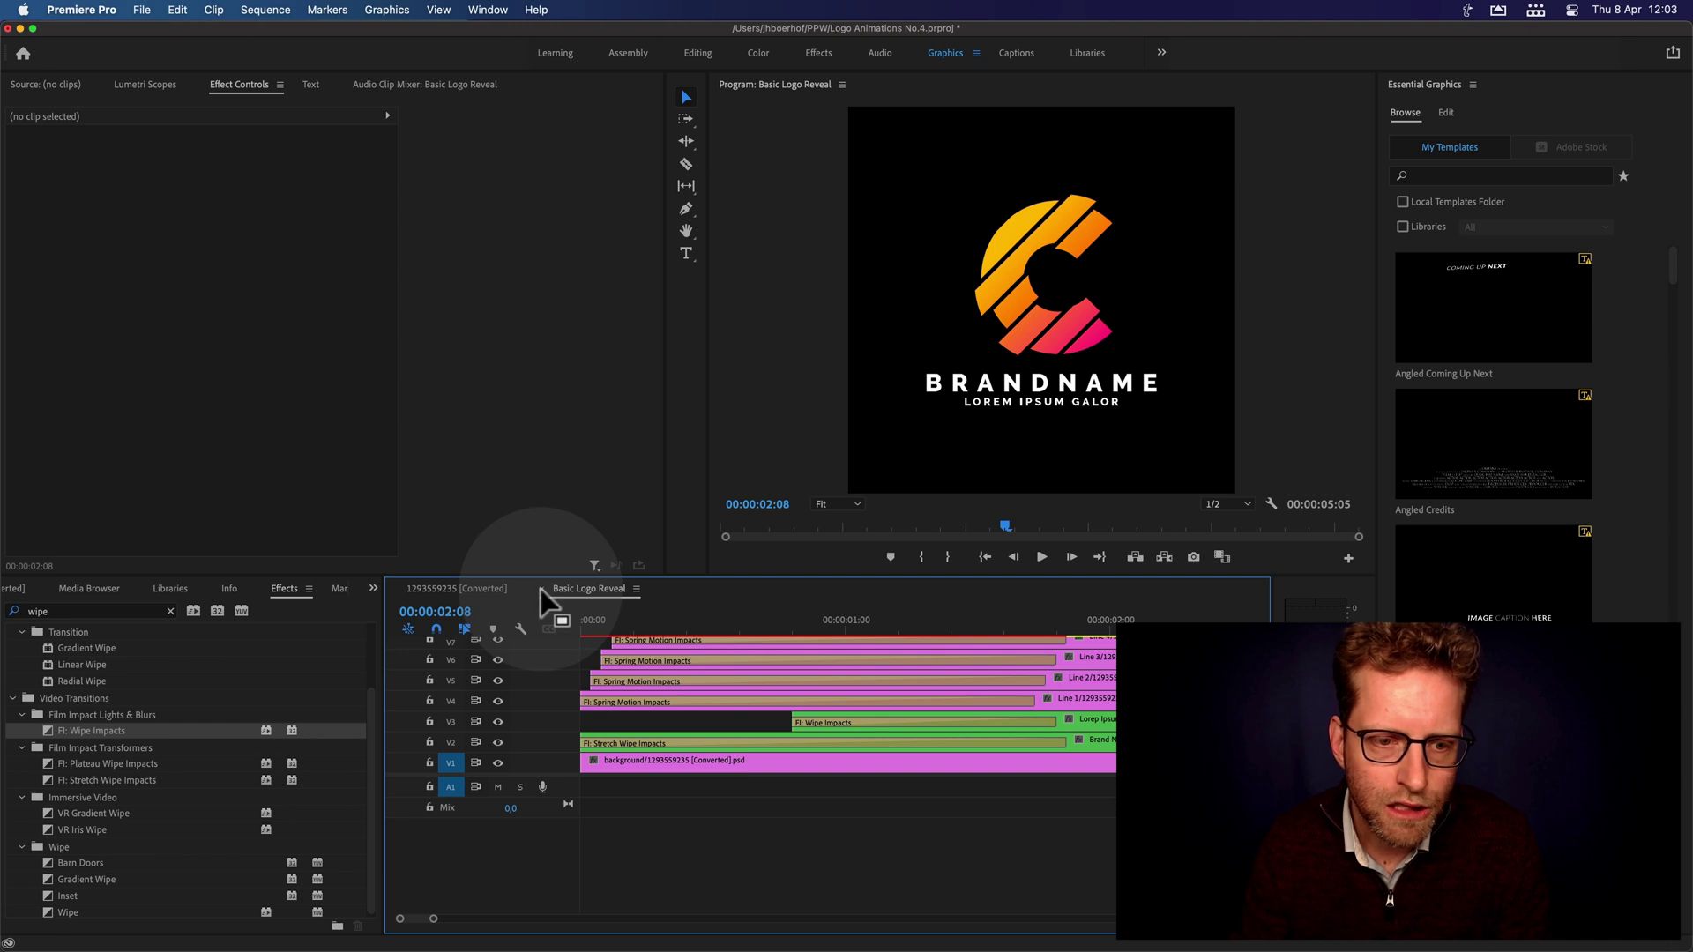
click(590, 626)
drag(603, 625, 751, 624)
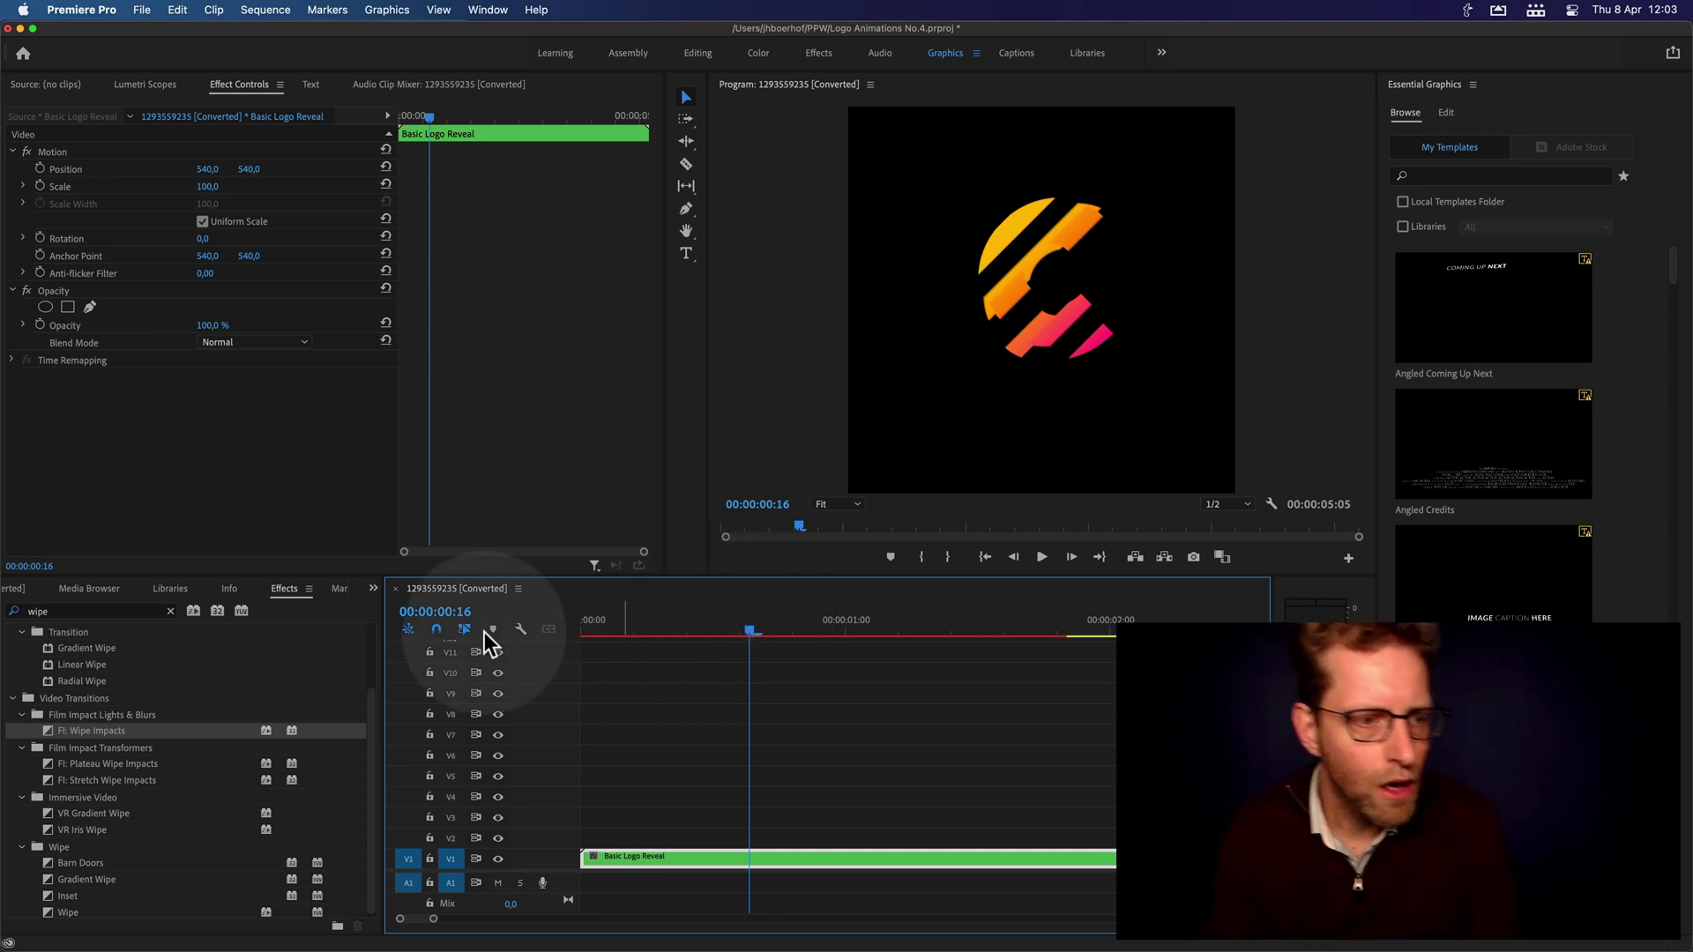
Find the FI: Slice Impacts transition by searching for "slice" and apply it to the start of the Basic Logo Reveal clip
click(171, 611)
click(124, 611)
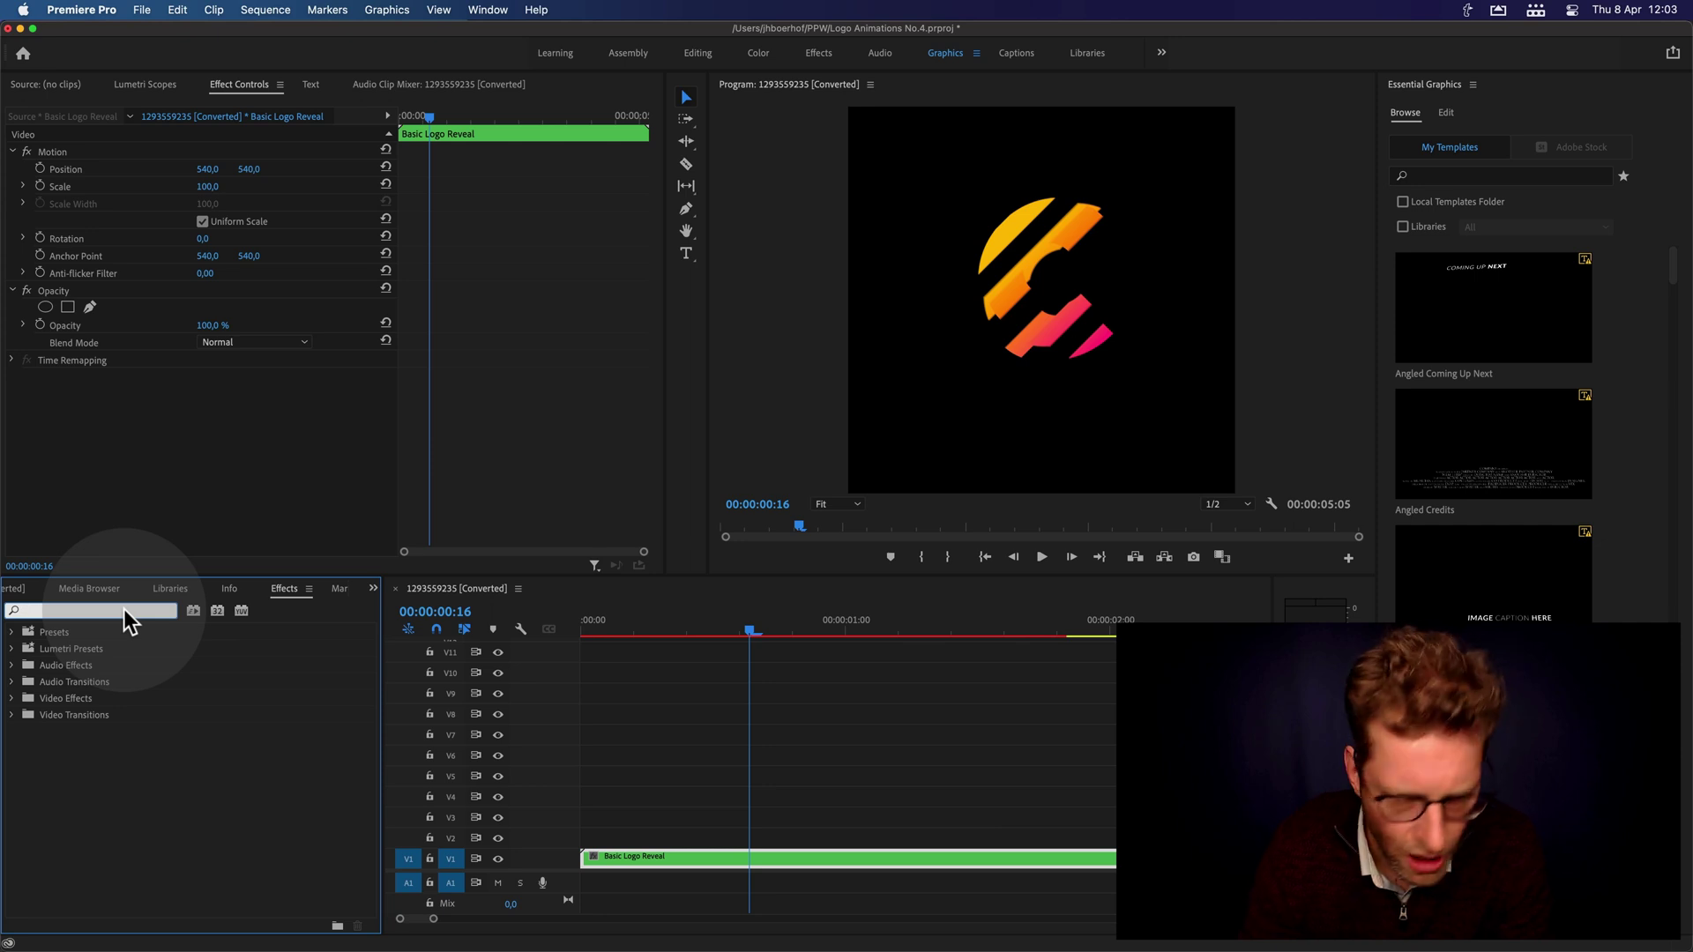
text(slice)
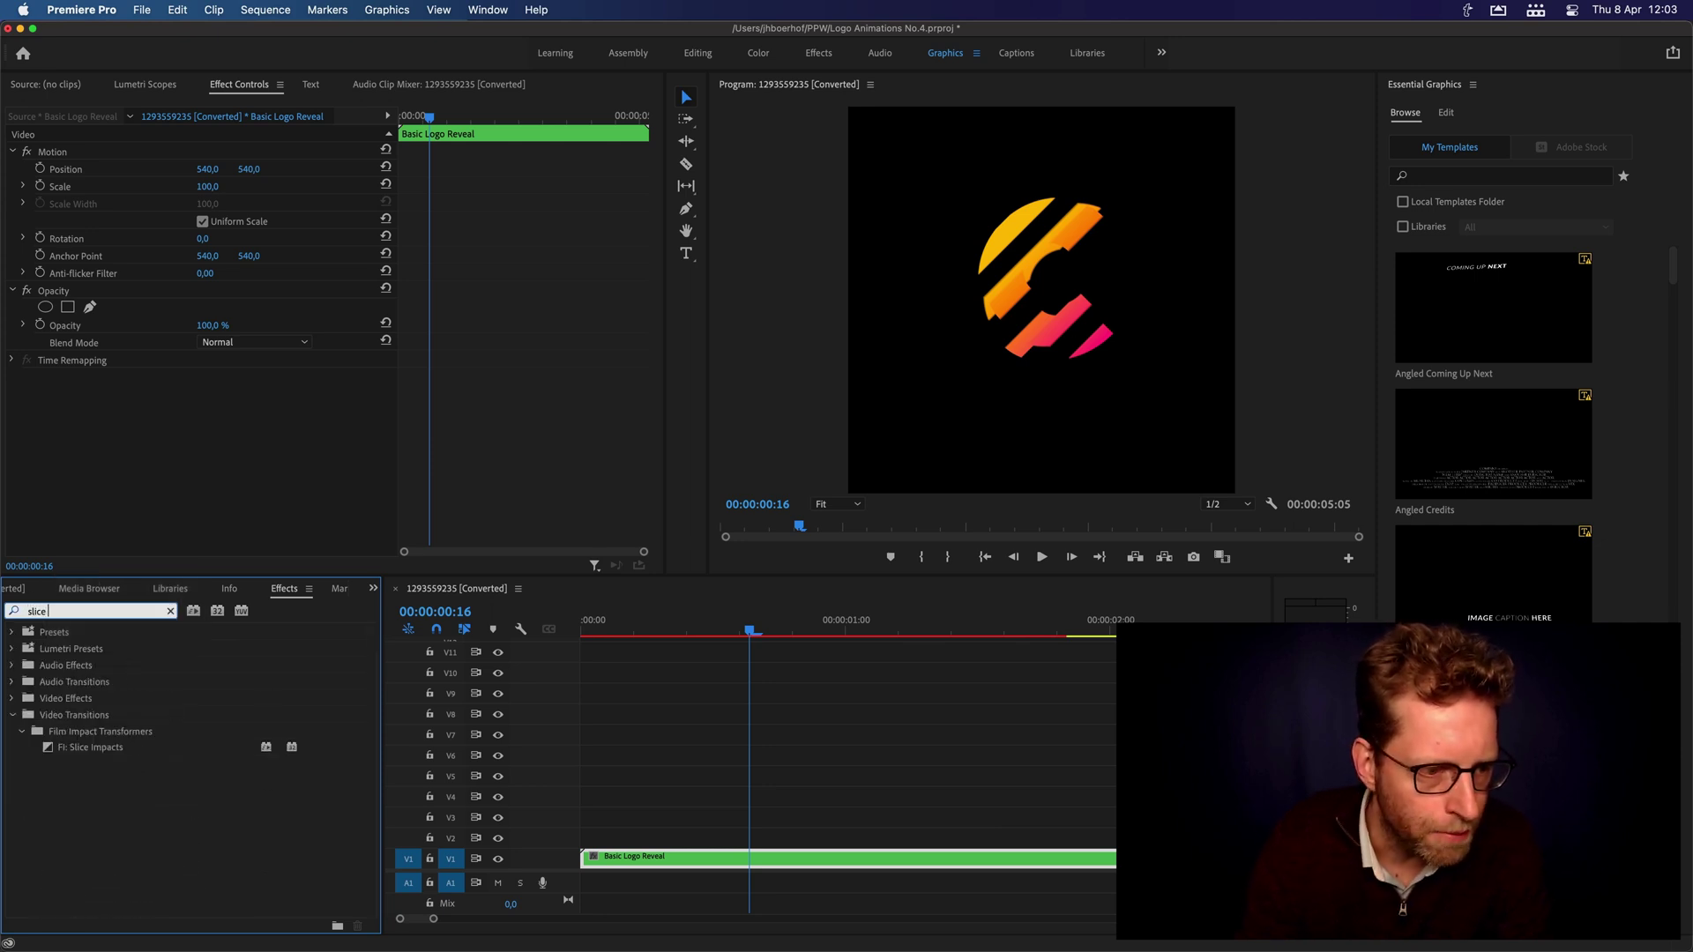
click(118, 746)
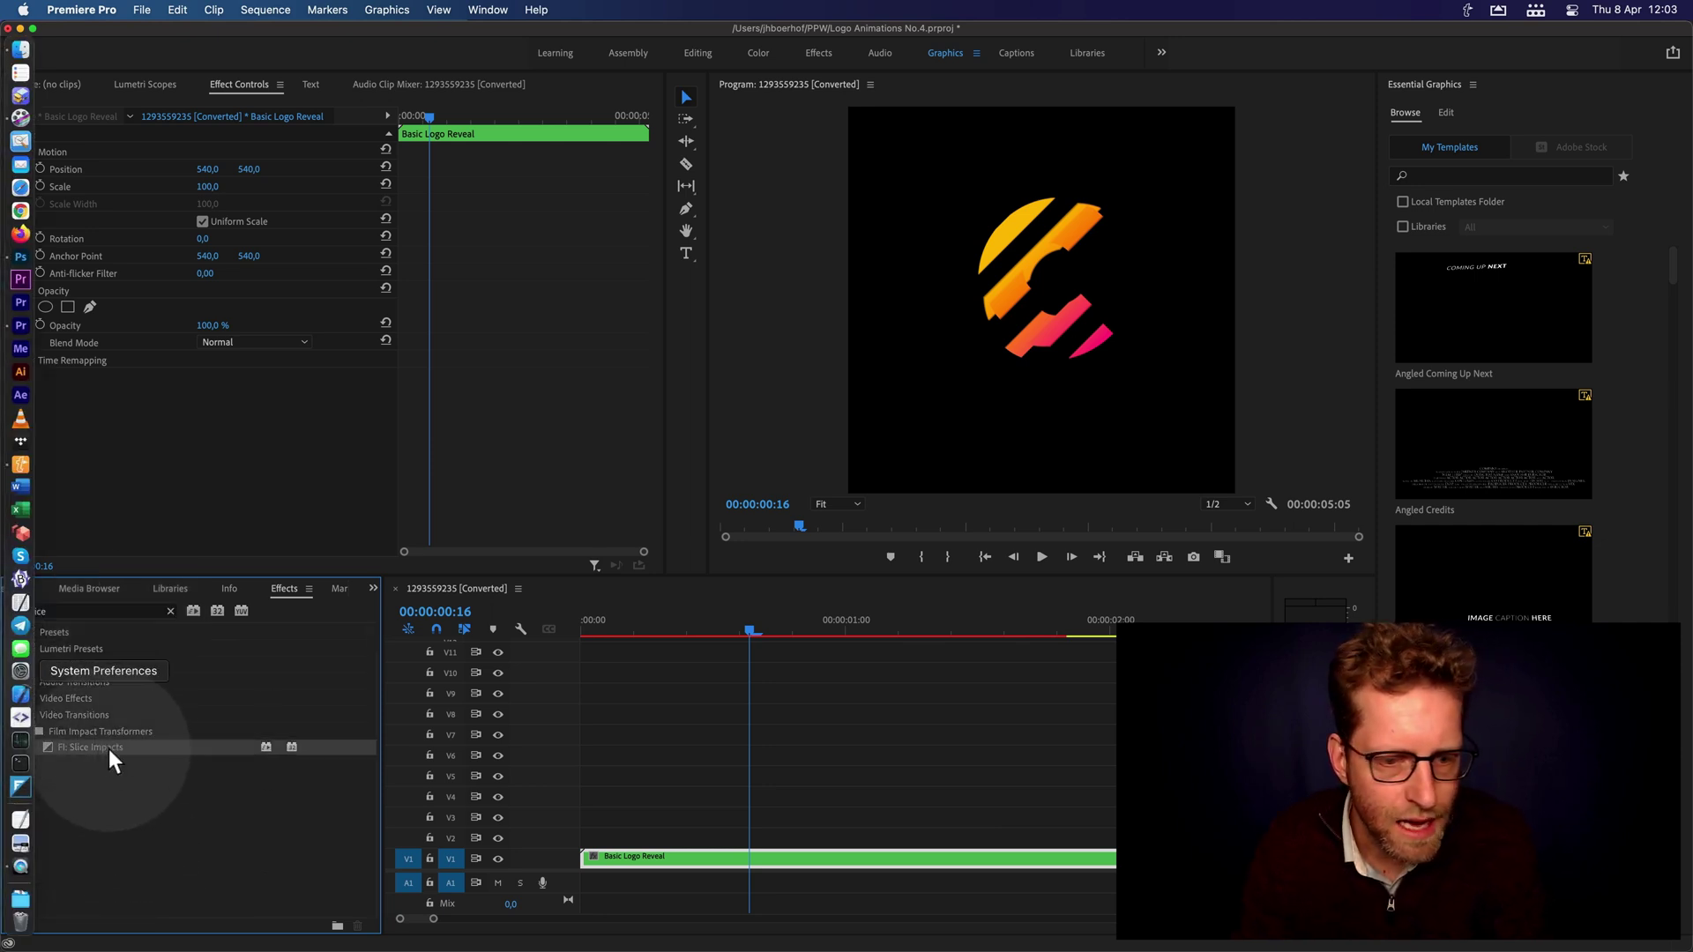
drag(113, 760, 593, 862)
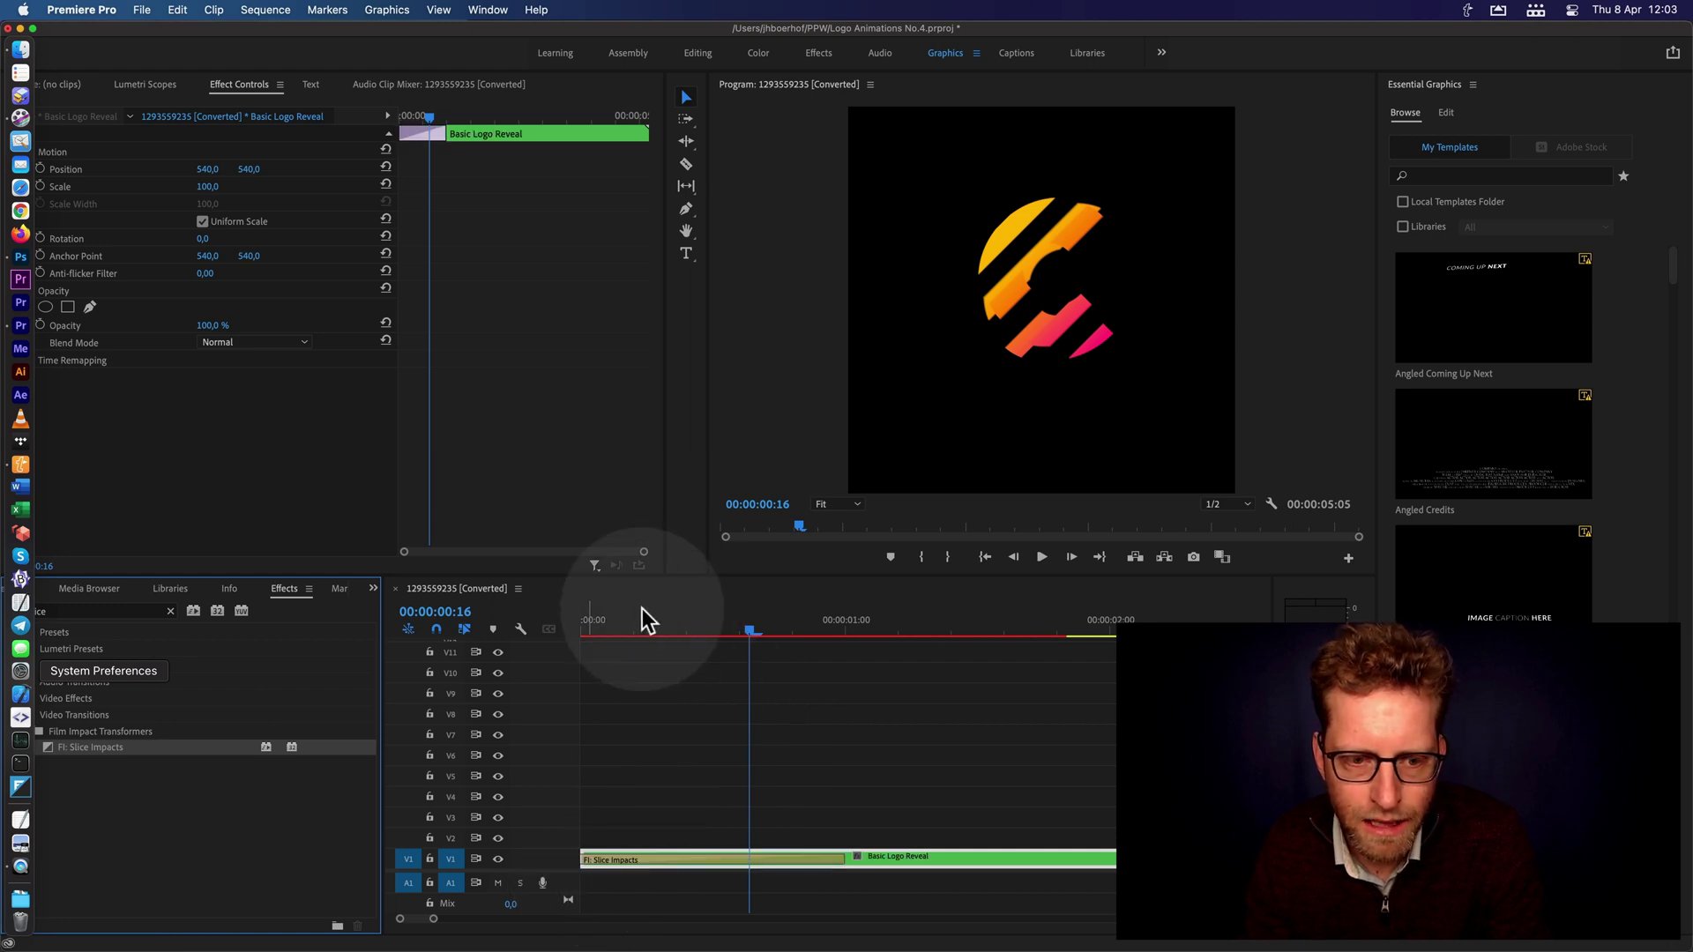
Scrub to 00:00:00:19 and set the Angle of the FI: Slice Impacts transition to 45°
drag(641, 610, 788, 628)
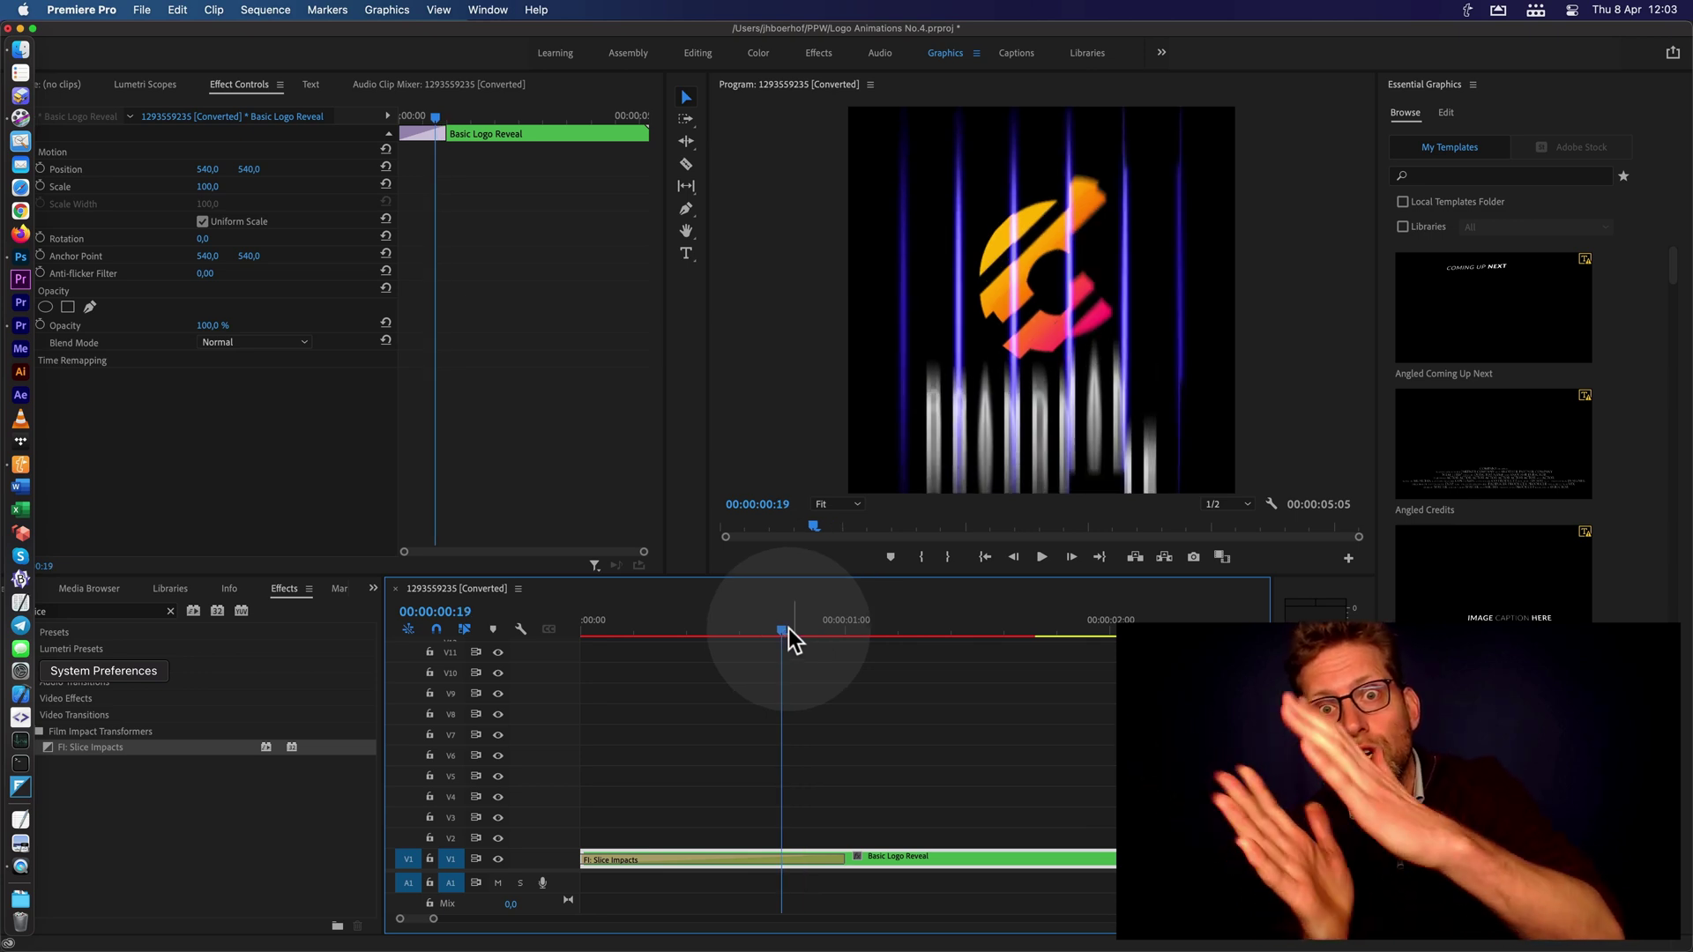
click(771, 778)
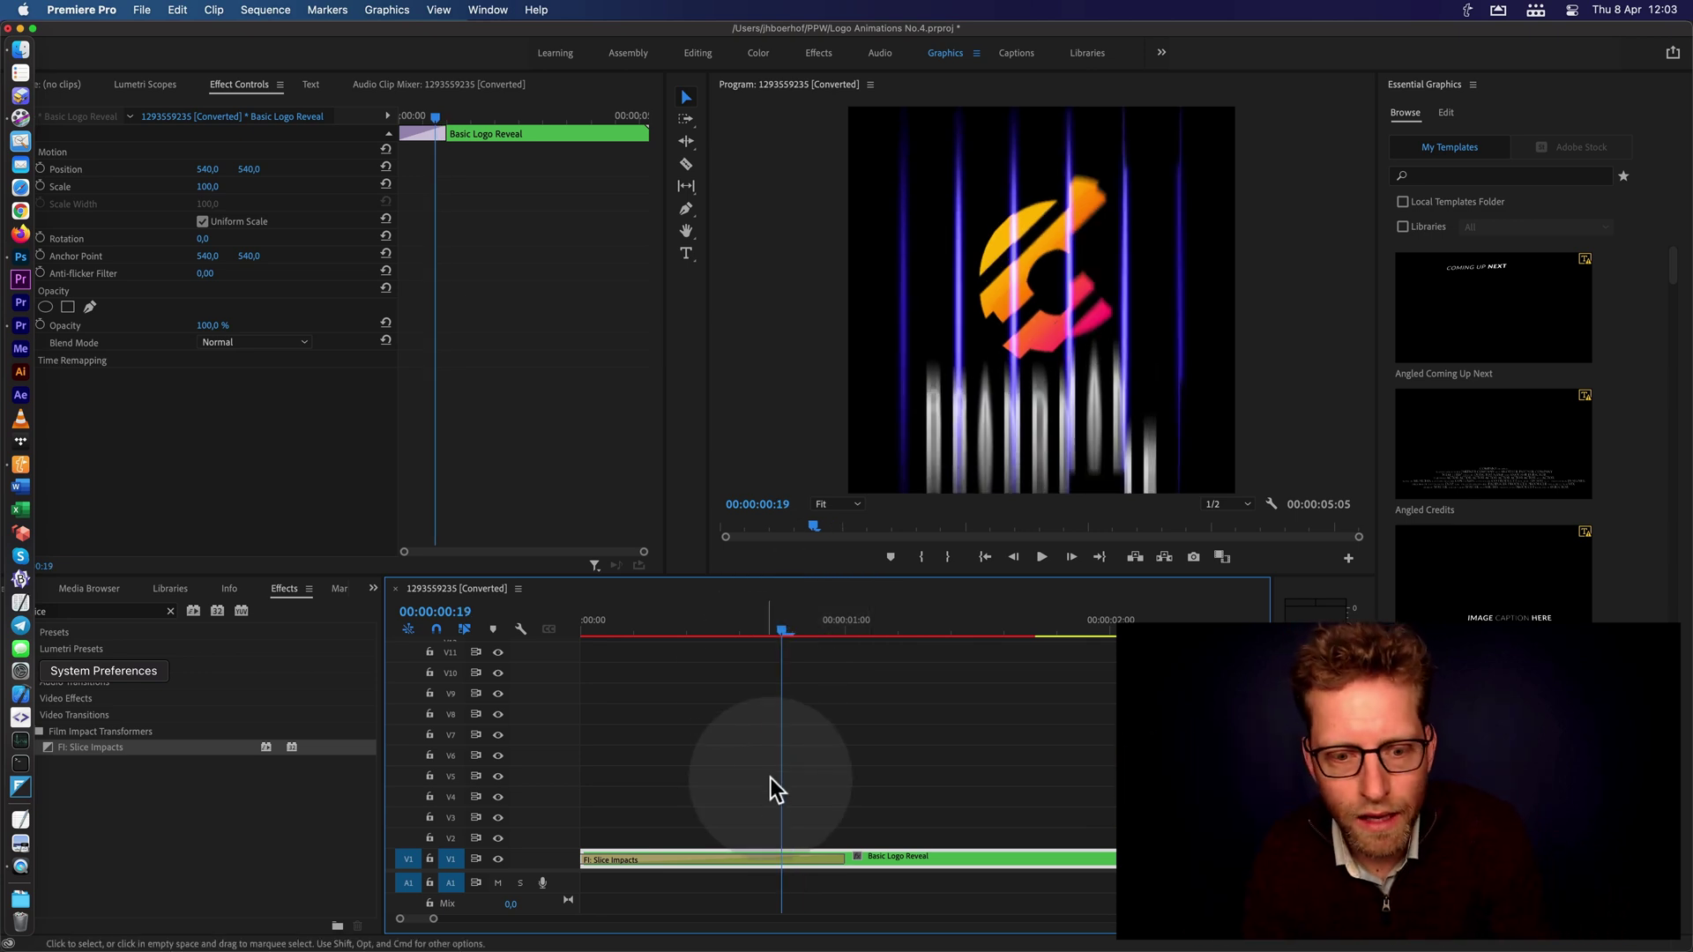
click(756, 857)
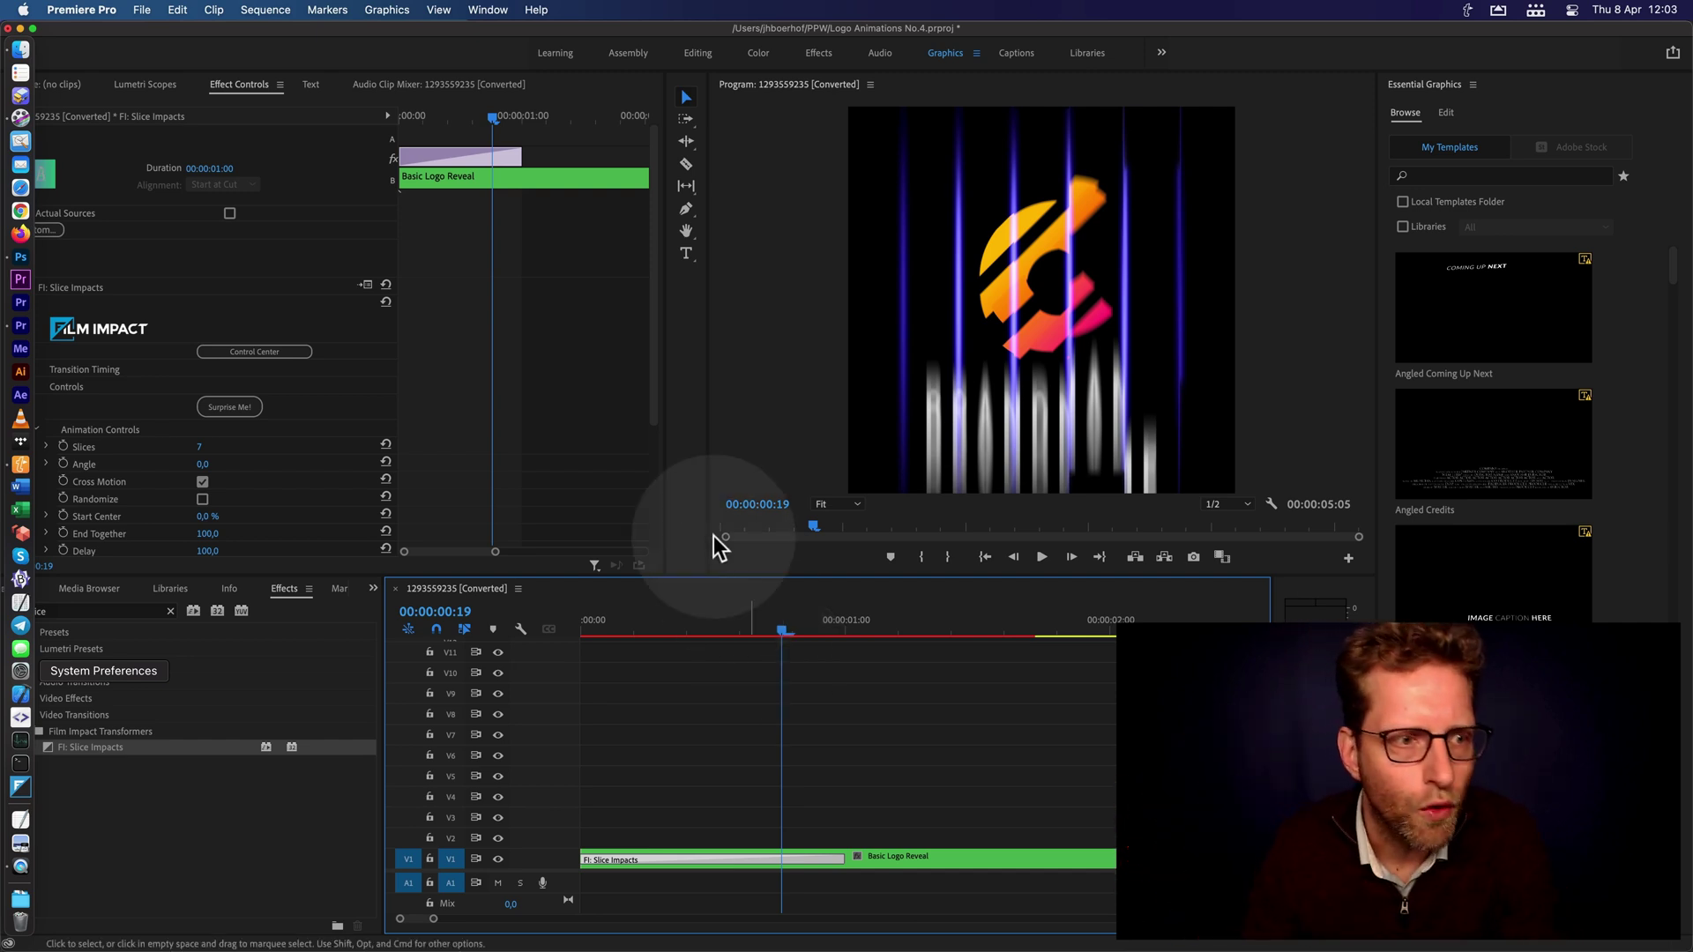
scroll(282, 494, down, 4)
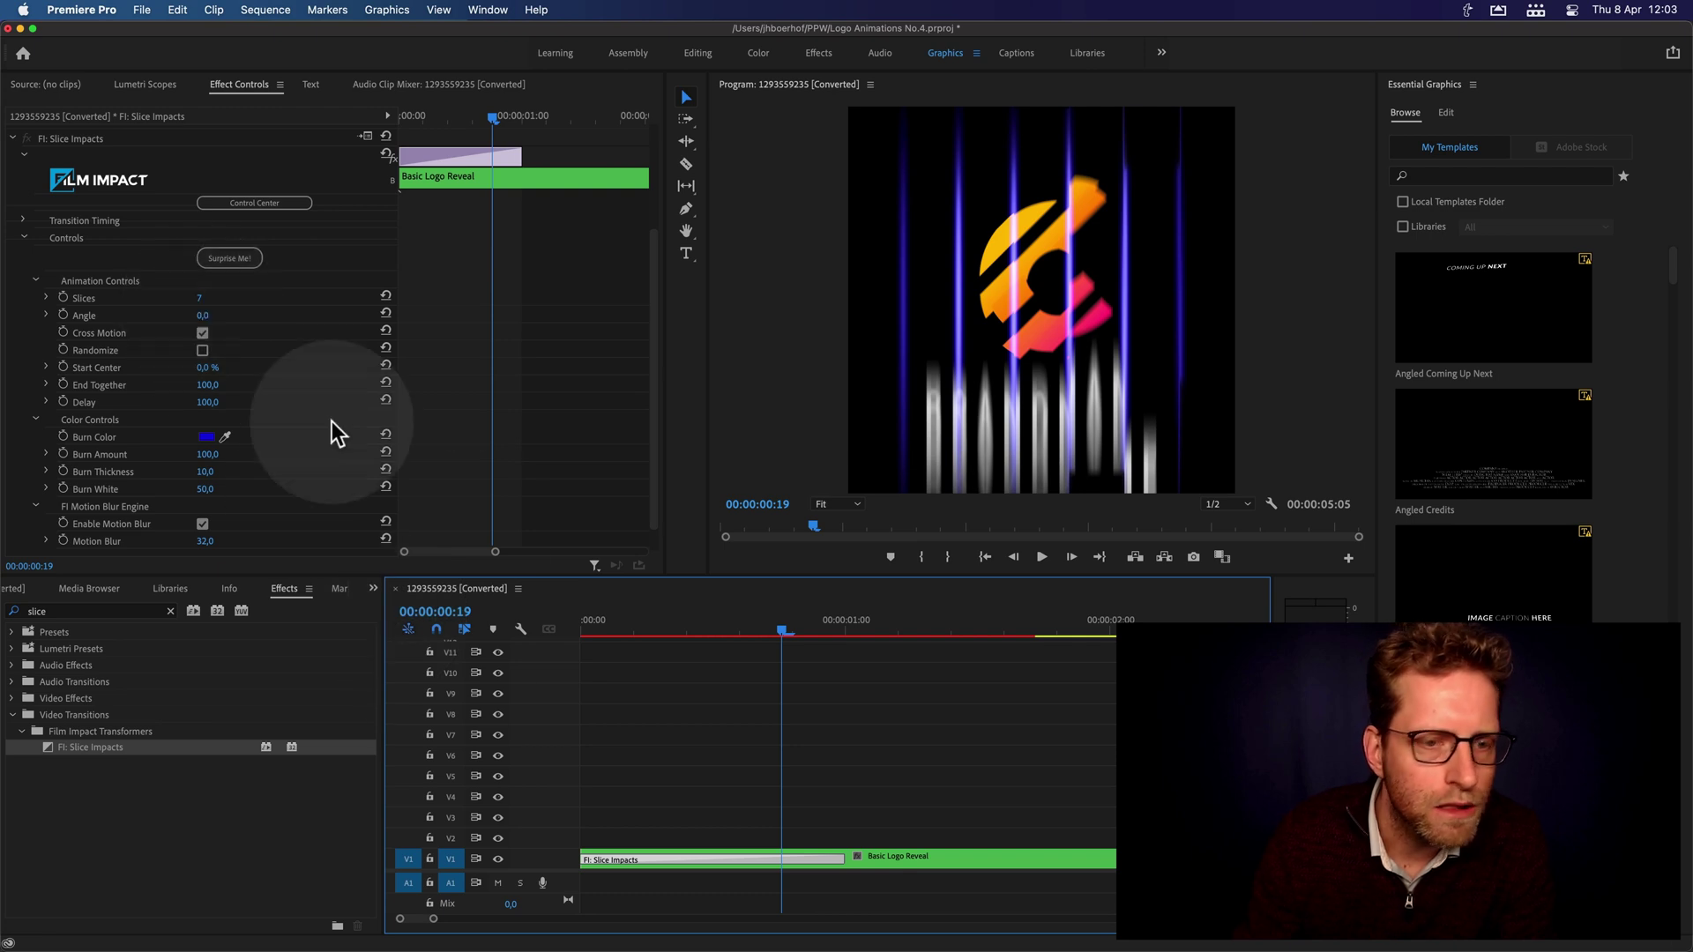
click(231, 86)
drag(204, 327, 211, 326)
click(210, 315)
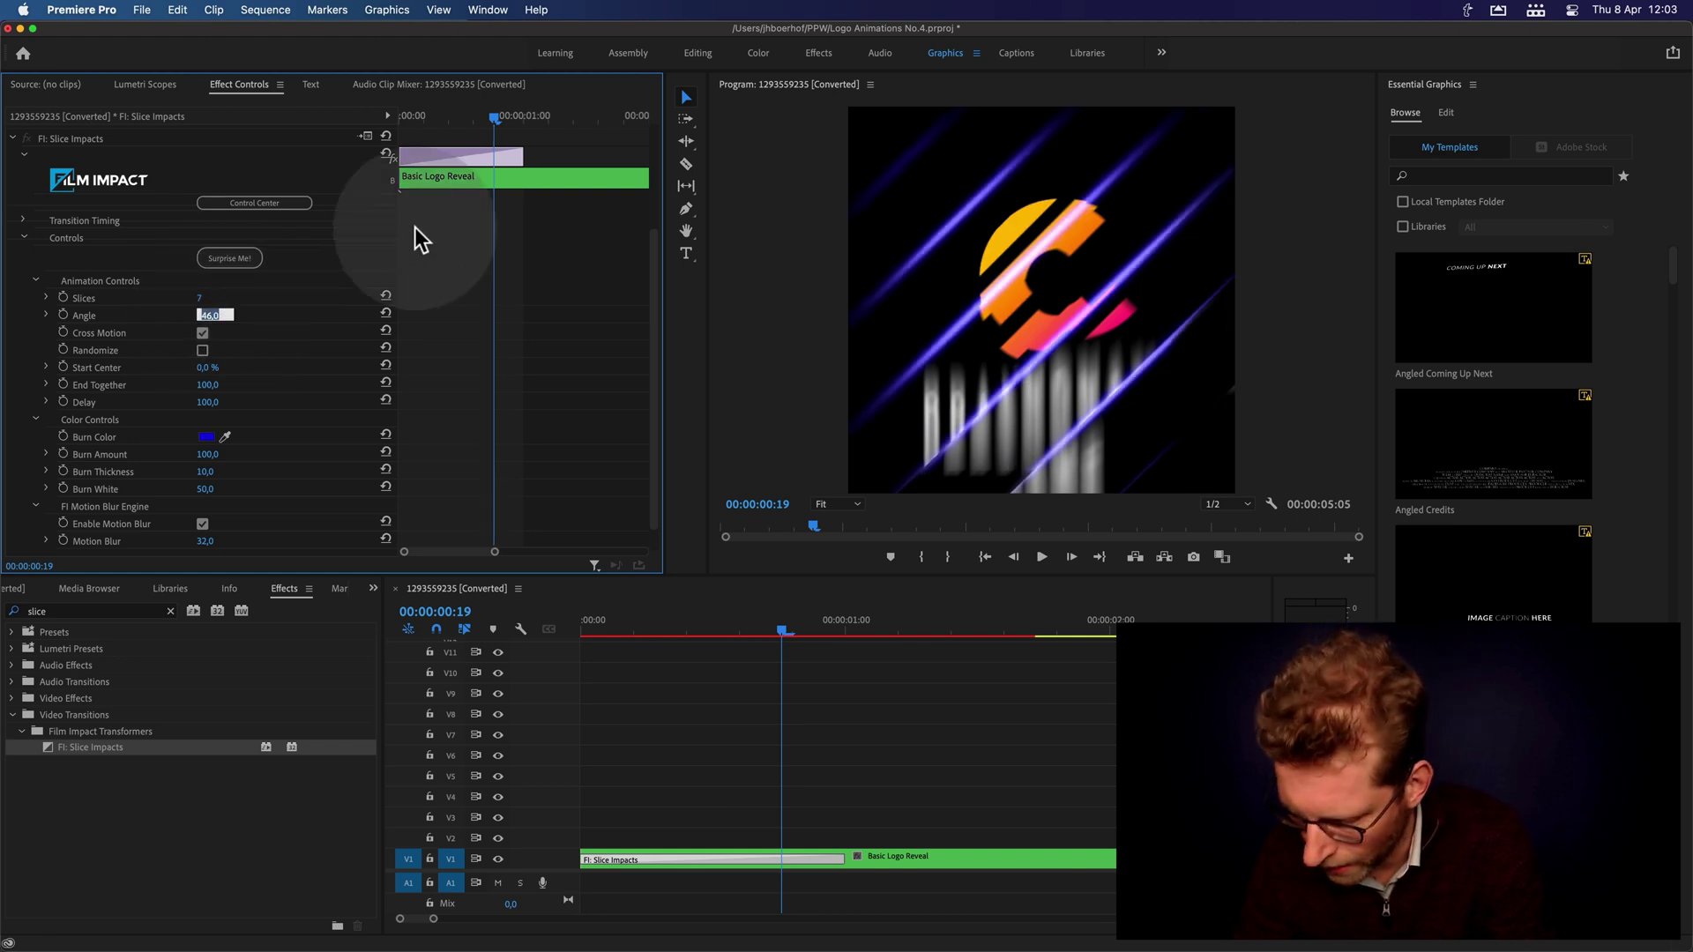
text(45)
key(Return)
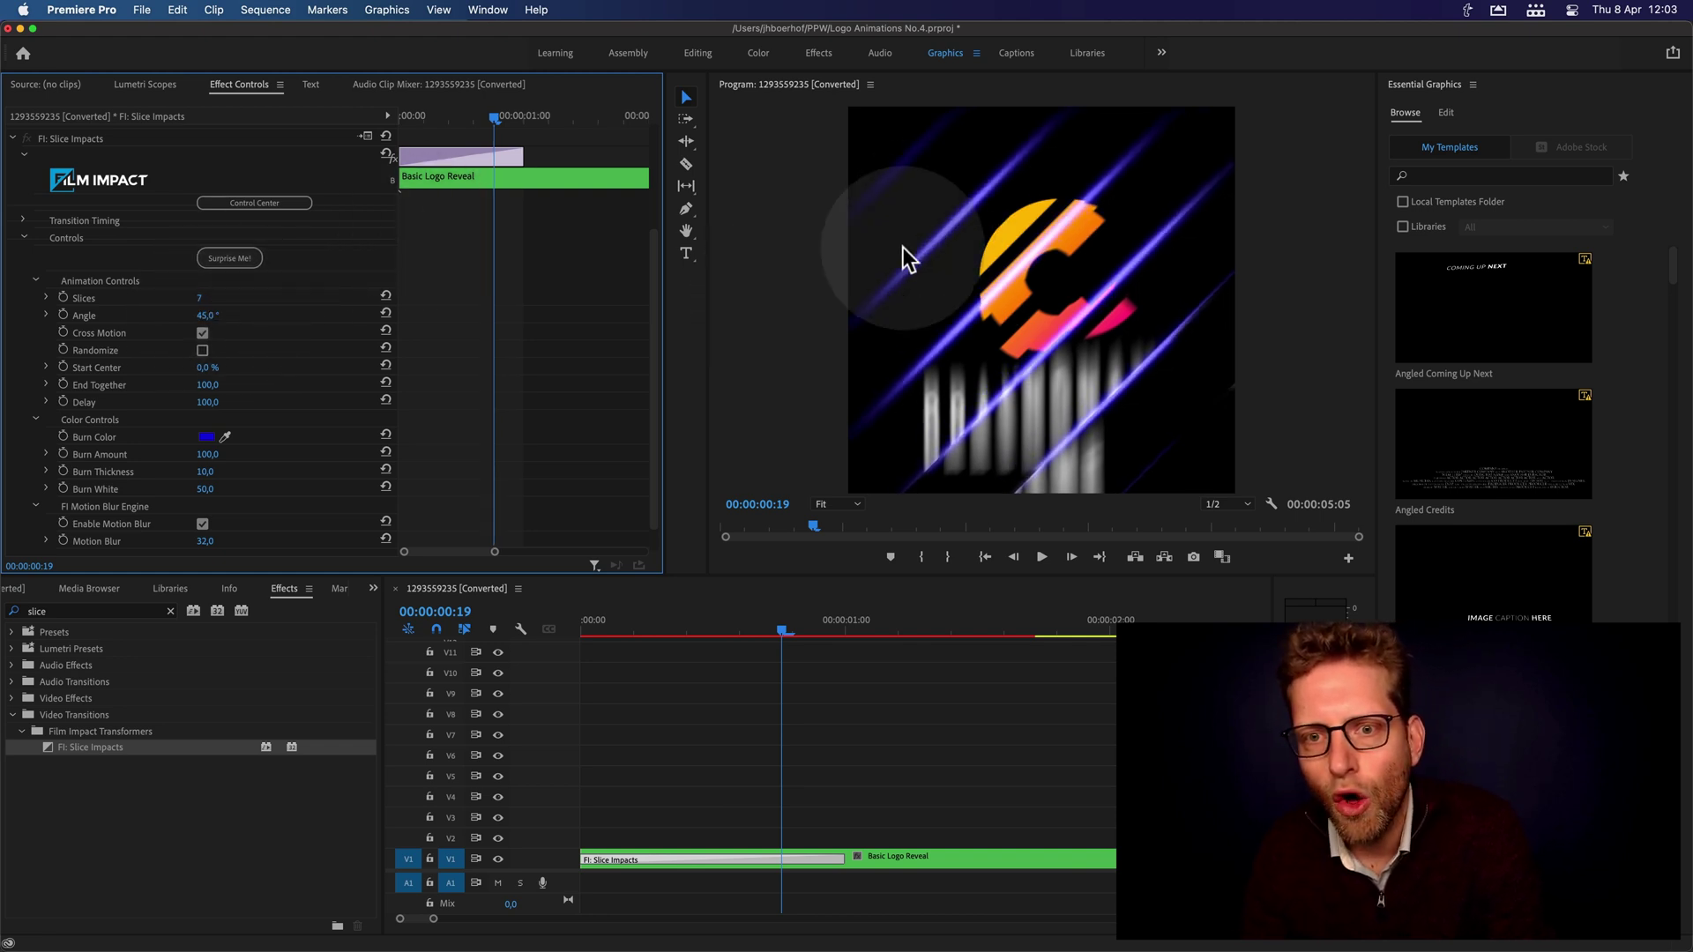
Set the transition's Slices to 32 and its Burn Amount to 0
click(205, 299)
text(32)
key(Return)
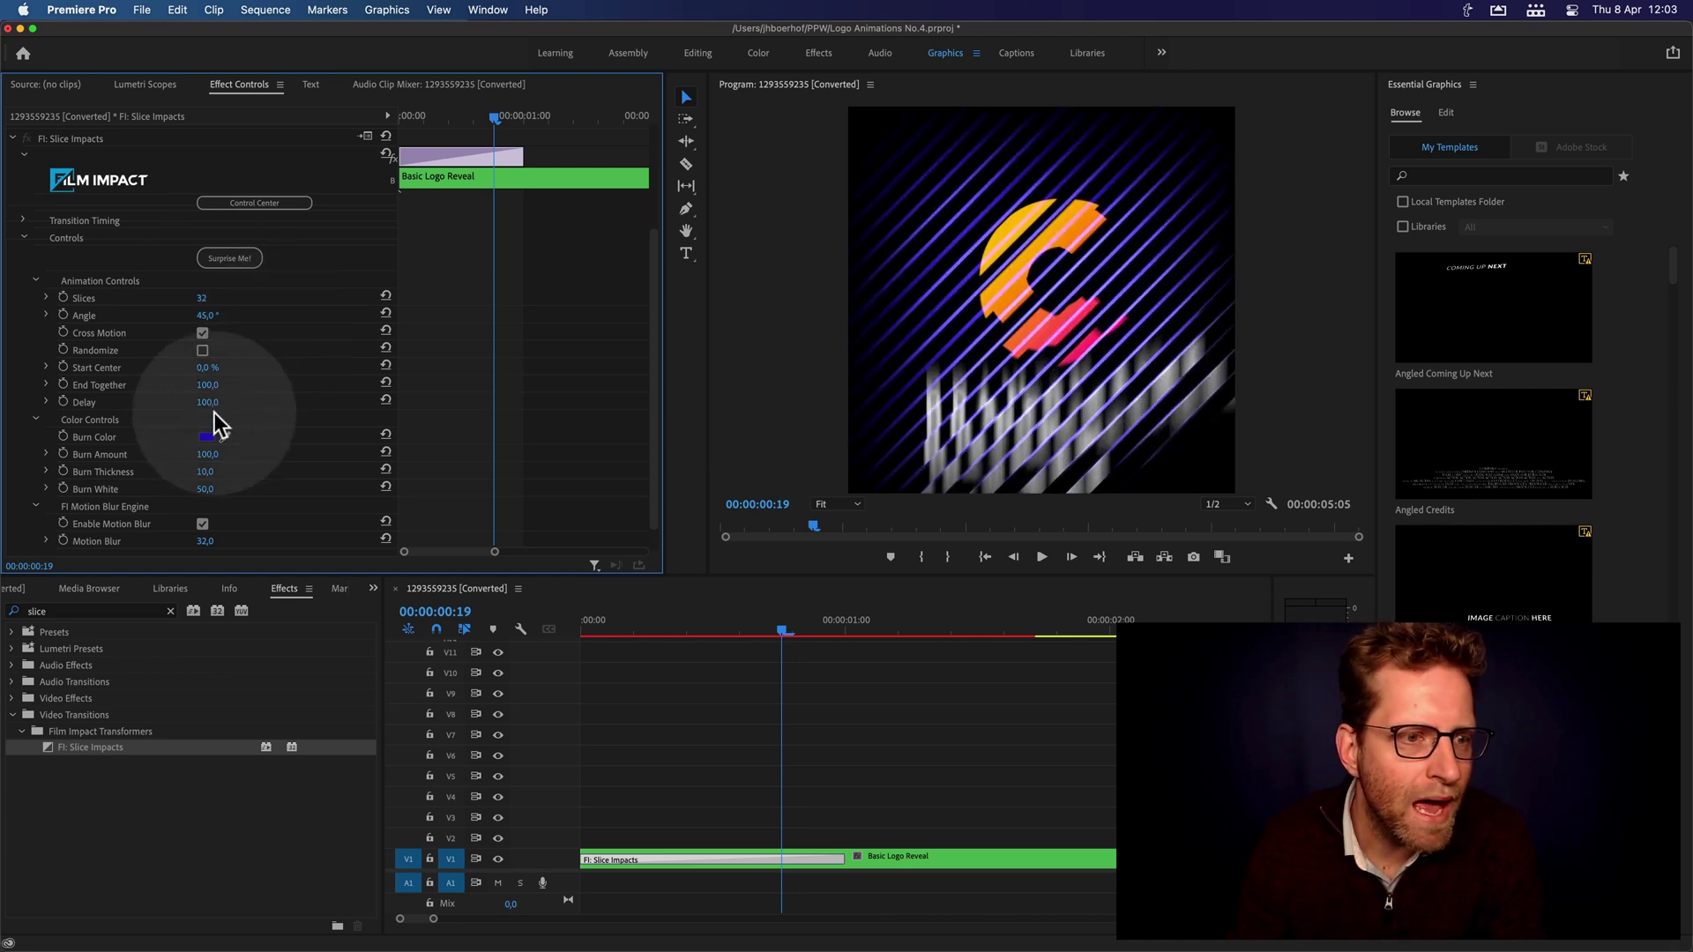
click(208, 454)
text(0)
key(Return)
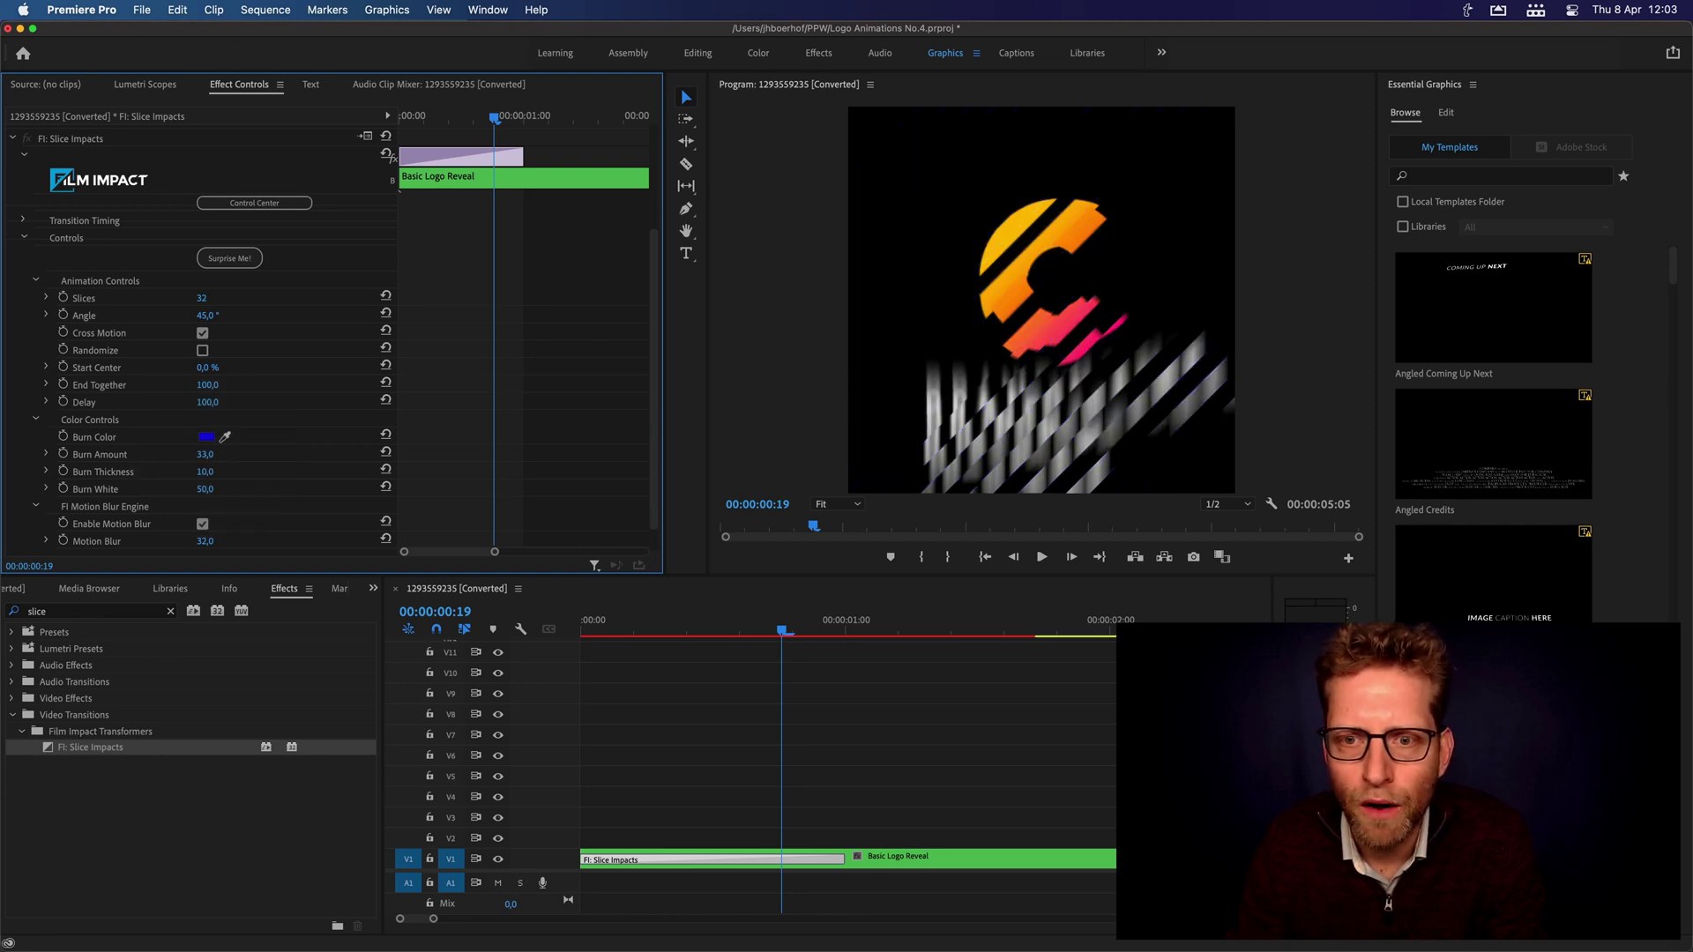
drag(207, 454, 177, 454)
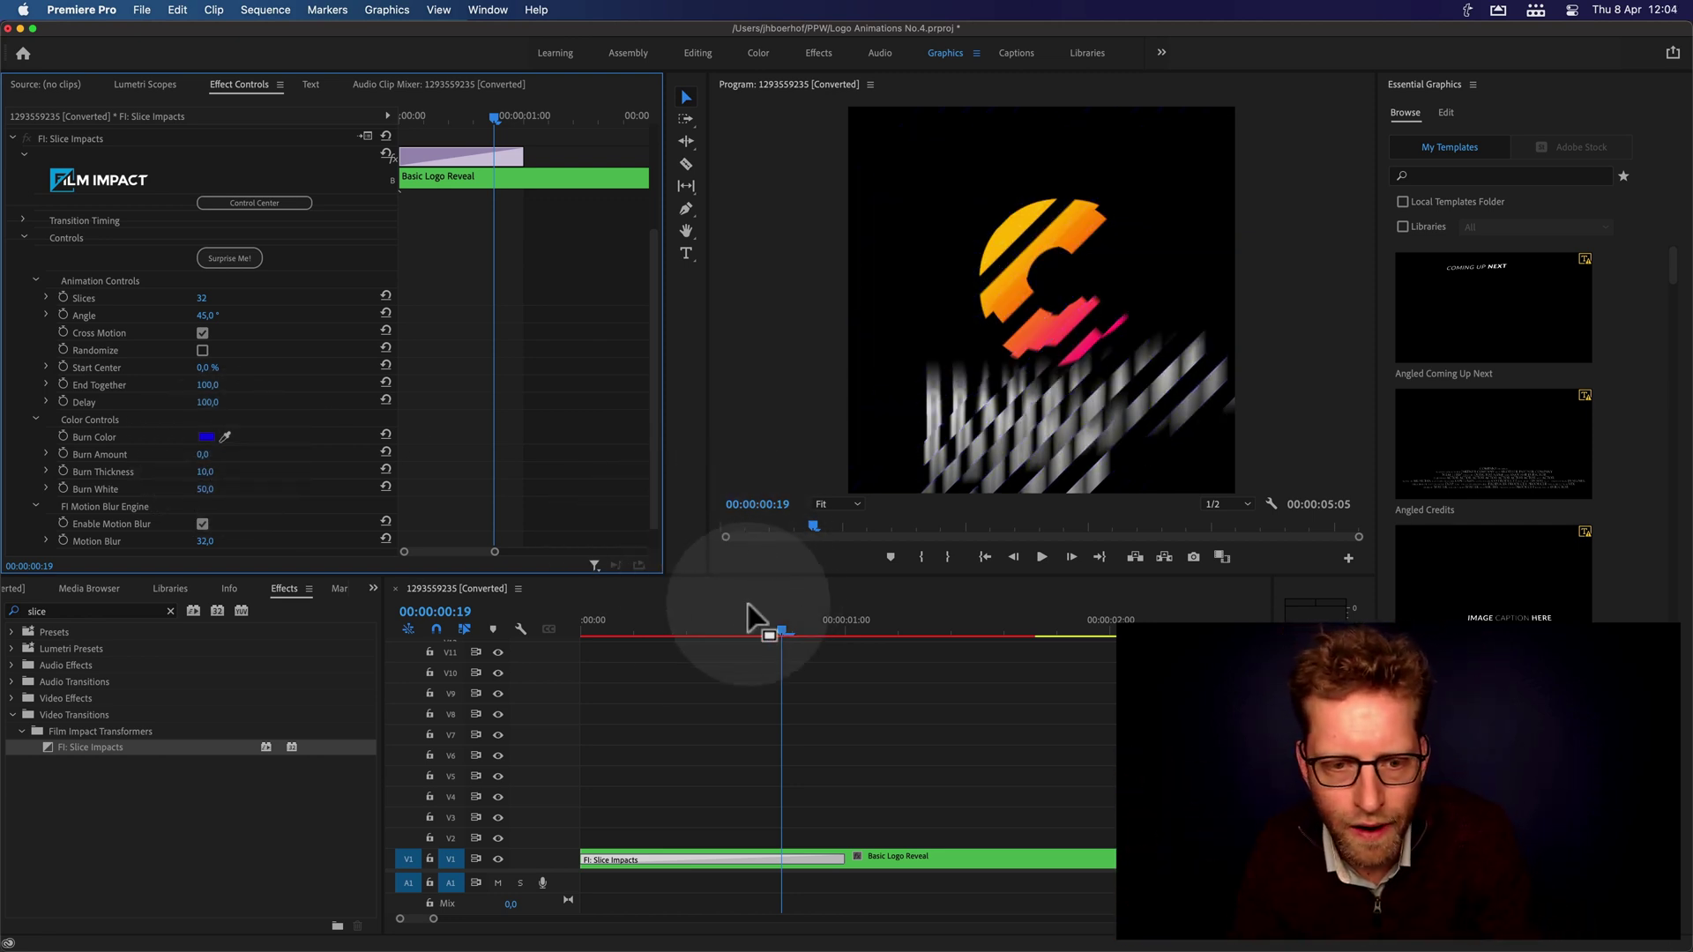
Play the sliced reveal from the start and scrub from 00:00:00:01 to 00:00:00:10 to check when the slices appear
click(586, 624)
key(space)
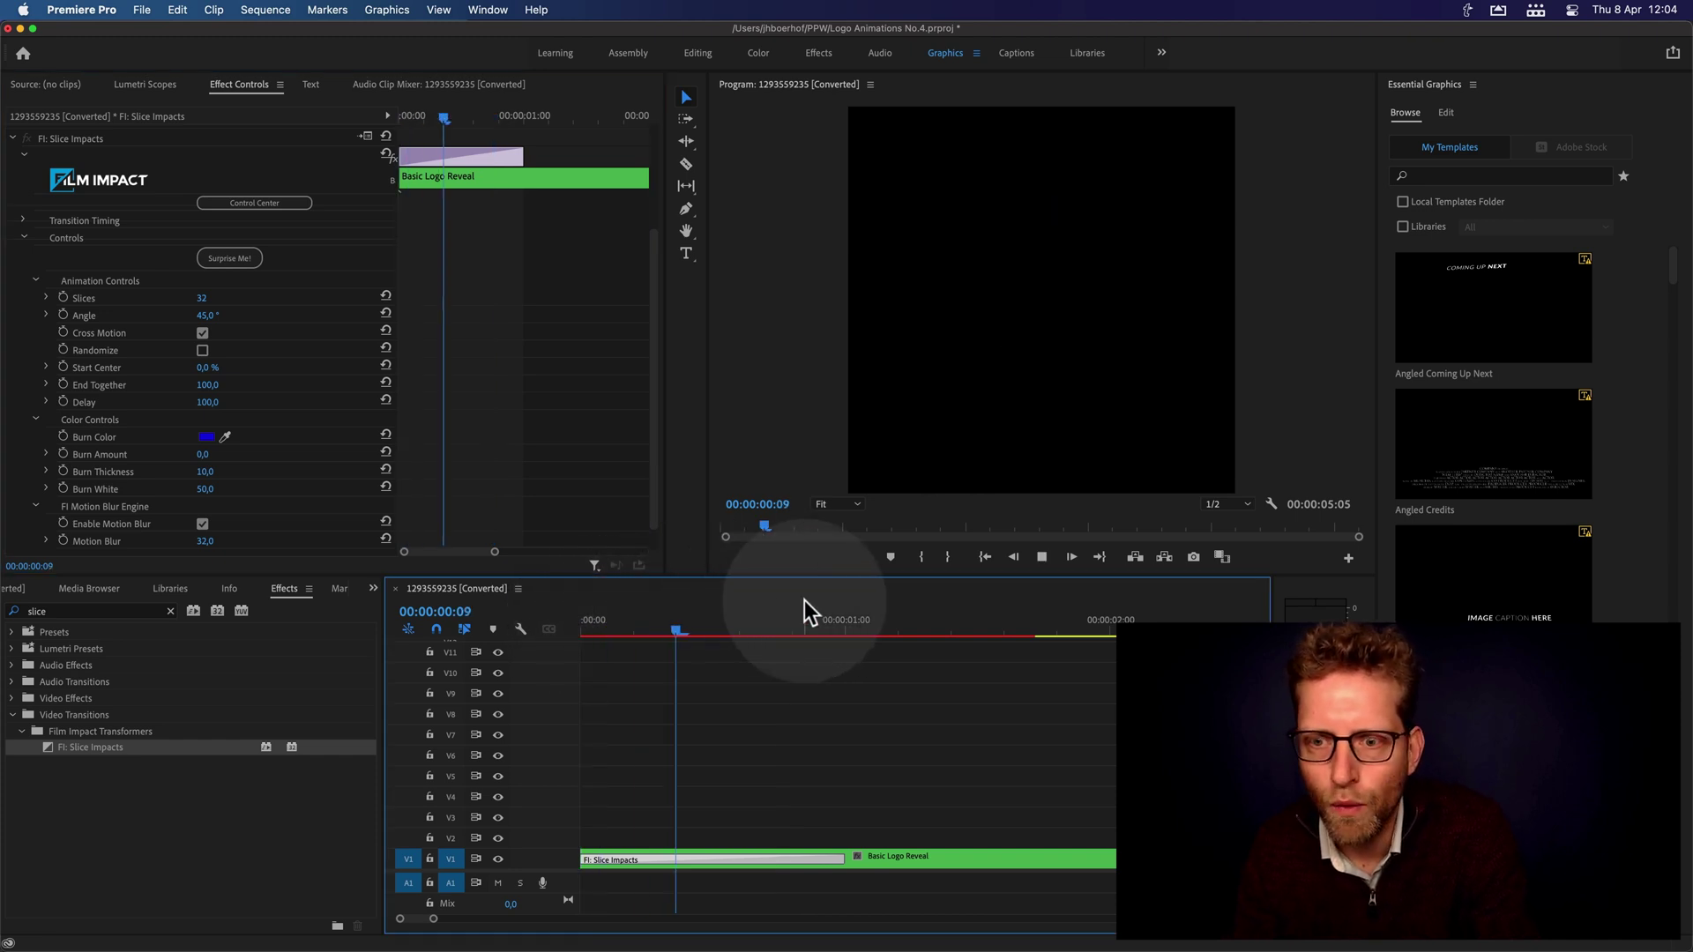
click(592, 624)
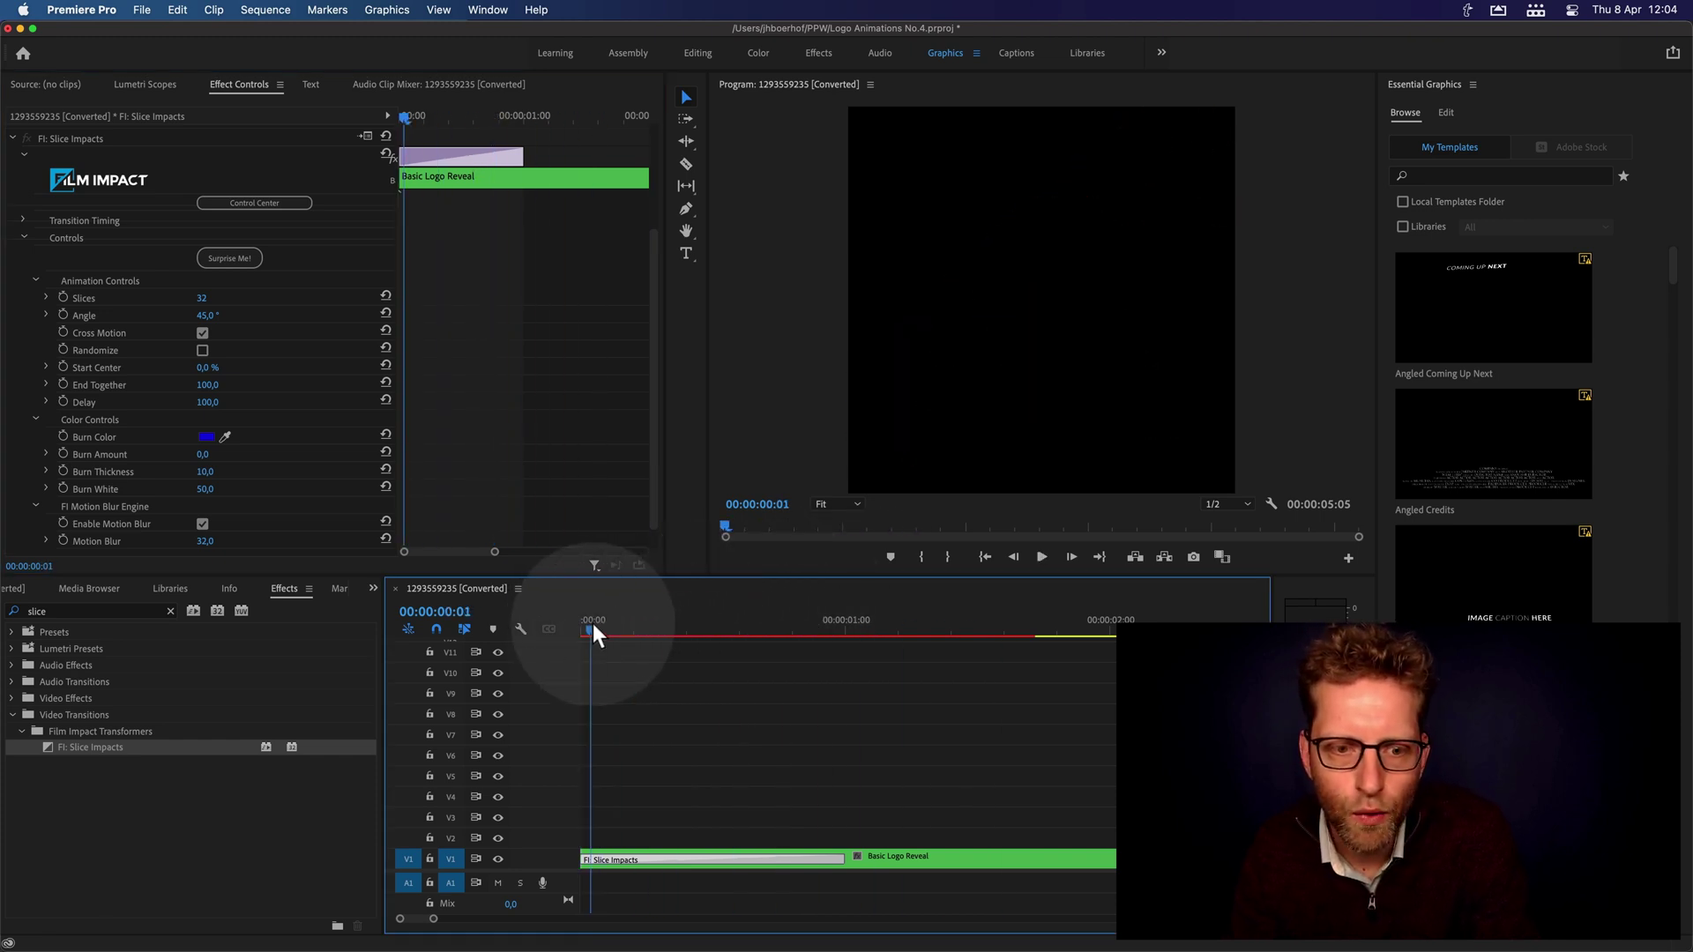
drag(594, 625, 685, 633)
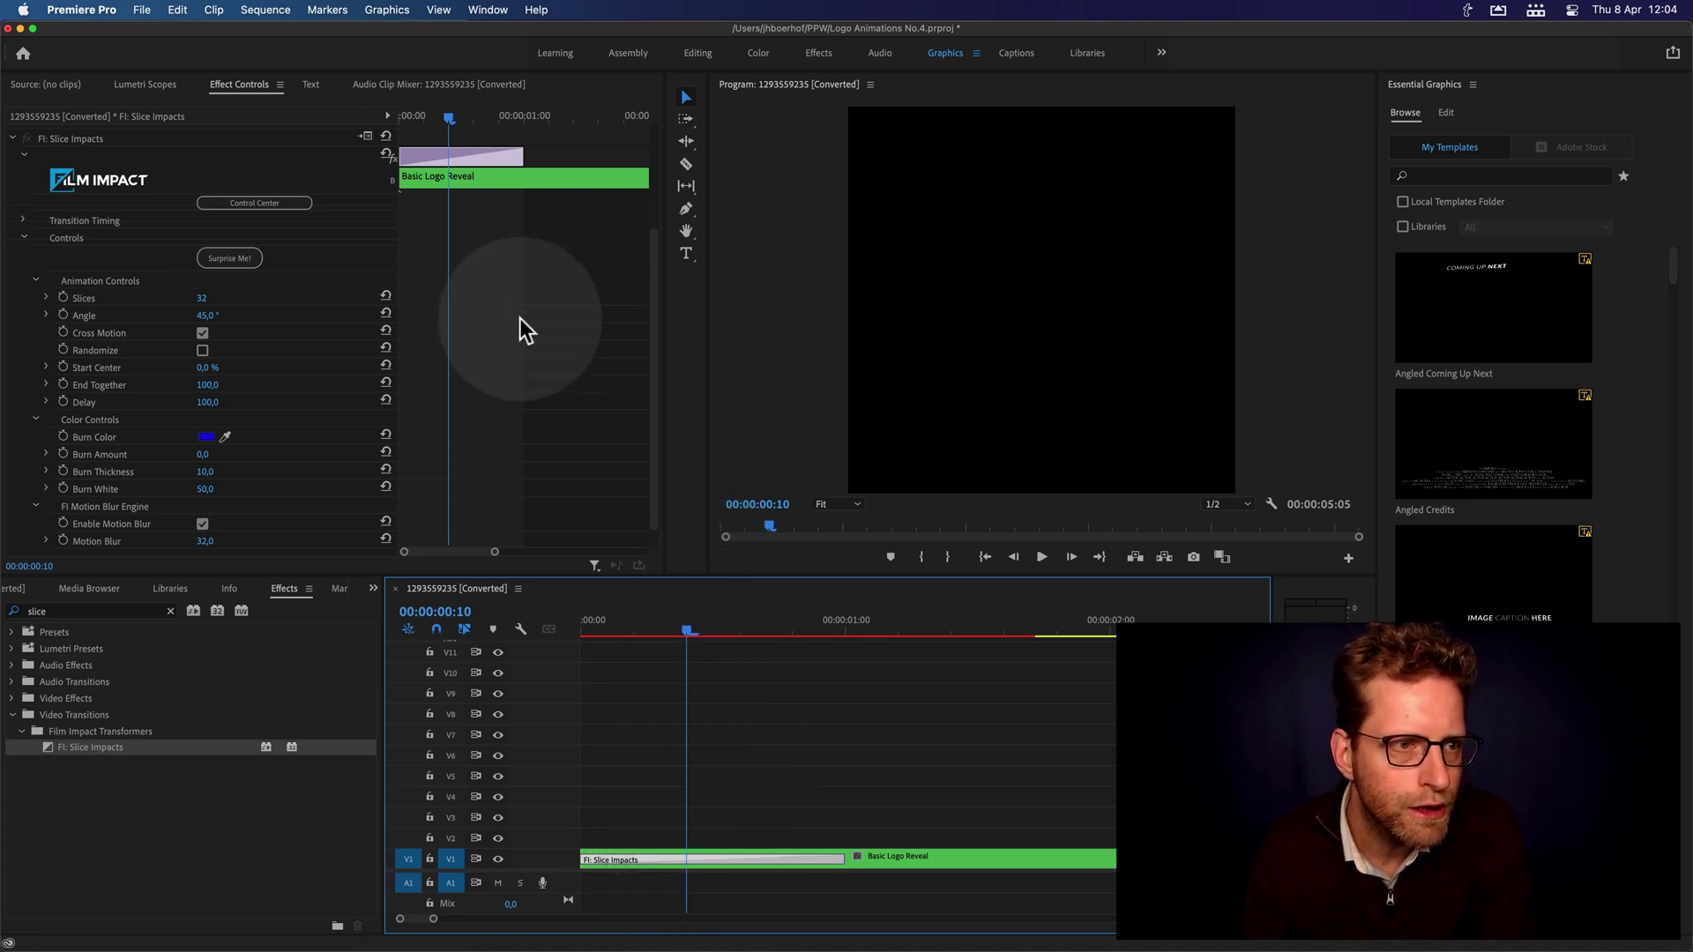
Set the Transition Timing Start of FI: Slice Impacts to 30 %
scroll(58, 348, up, 3)
click(23, 367)
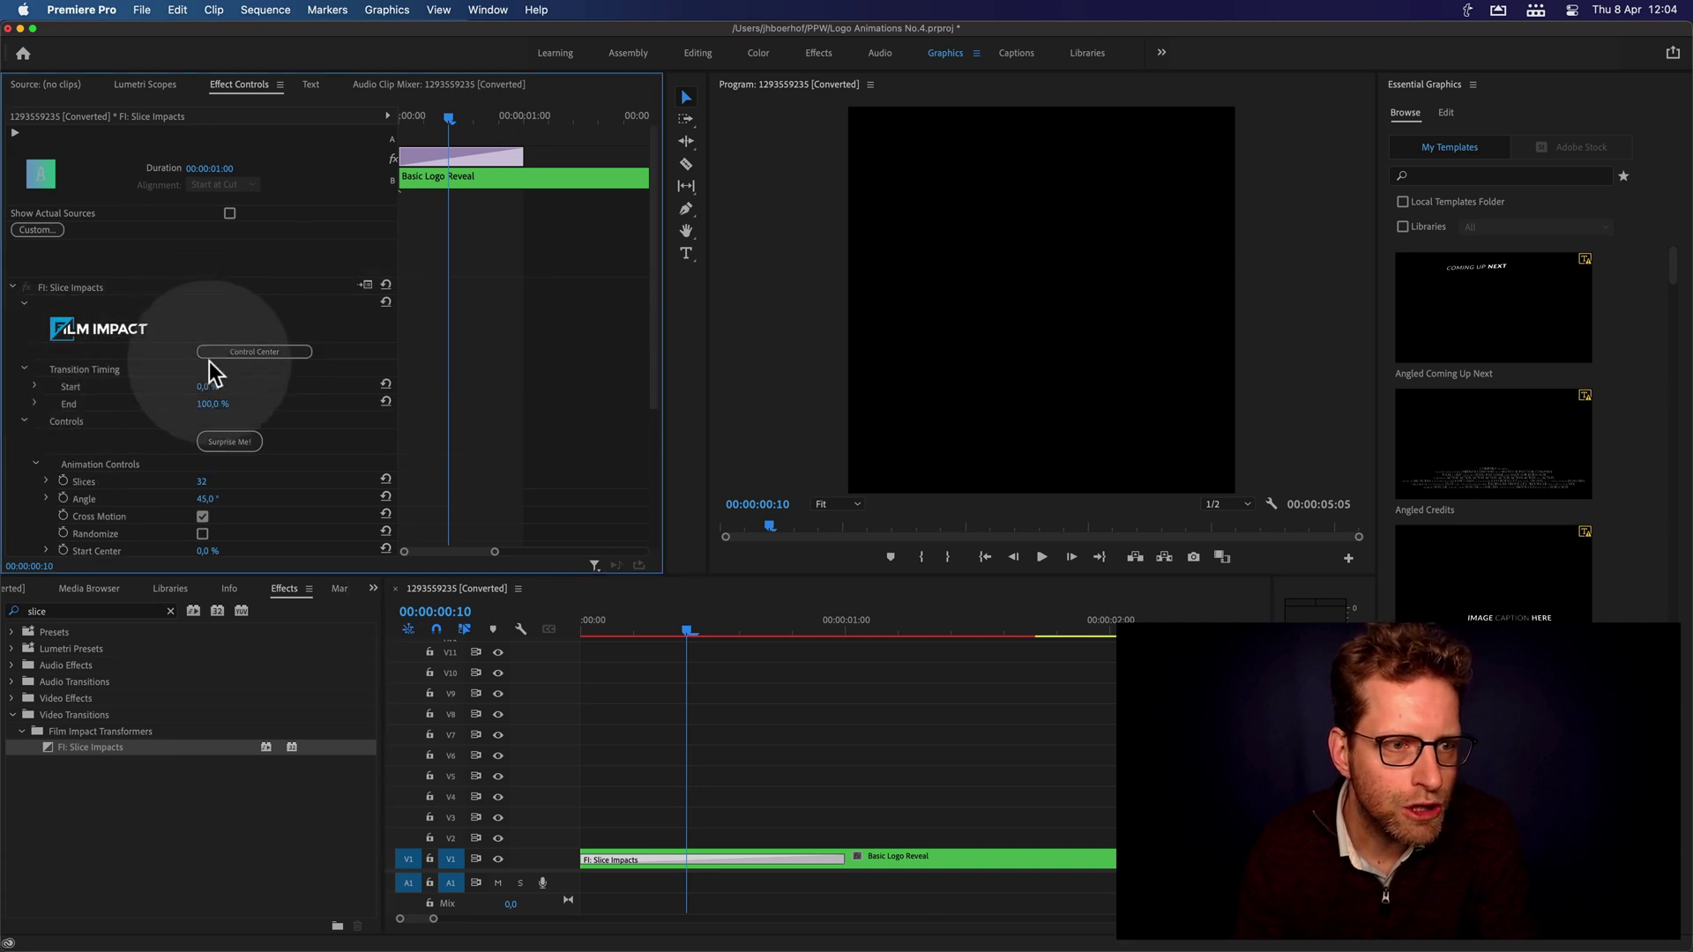
click(208, 386)
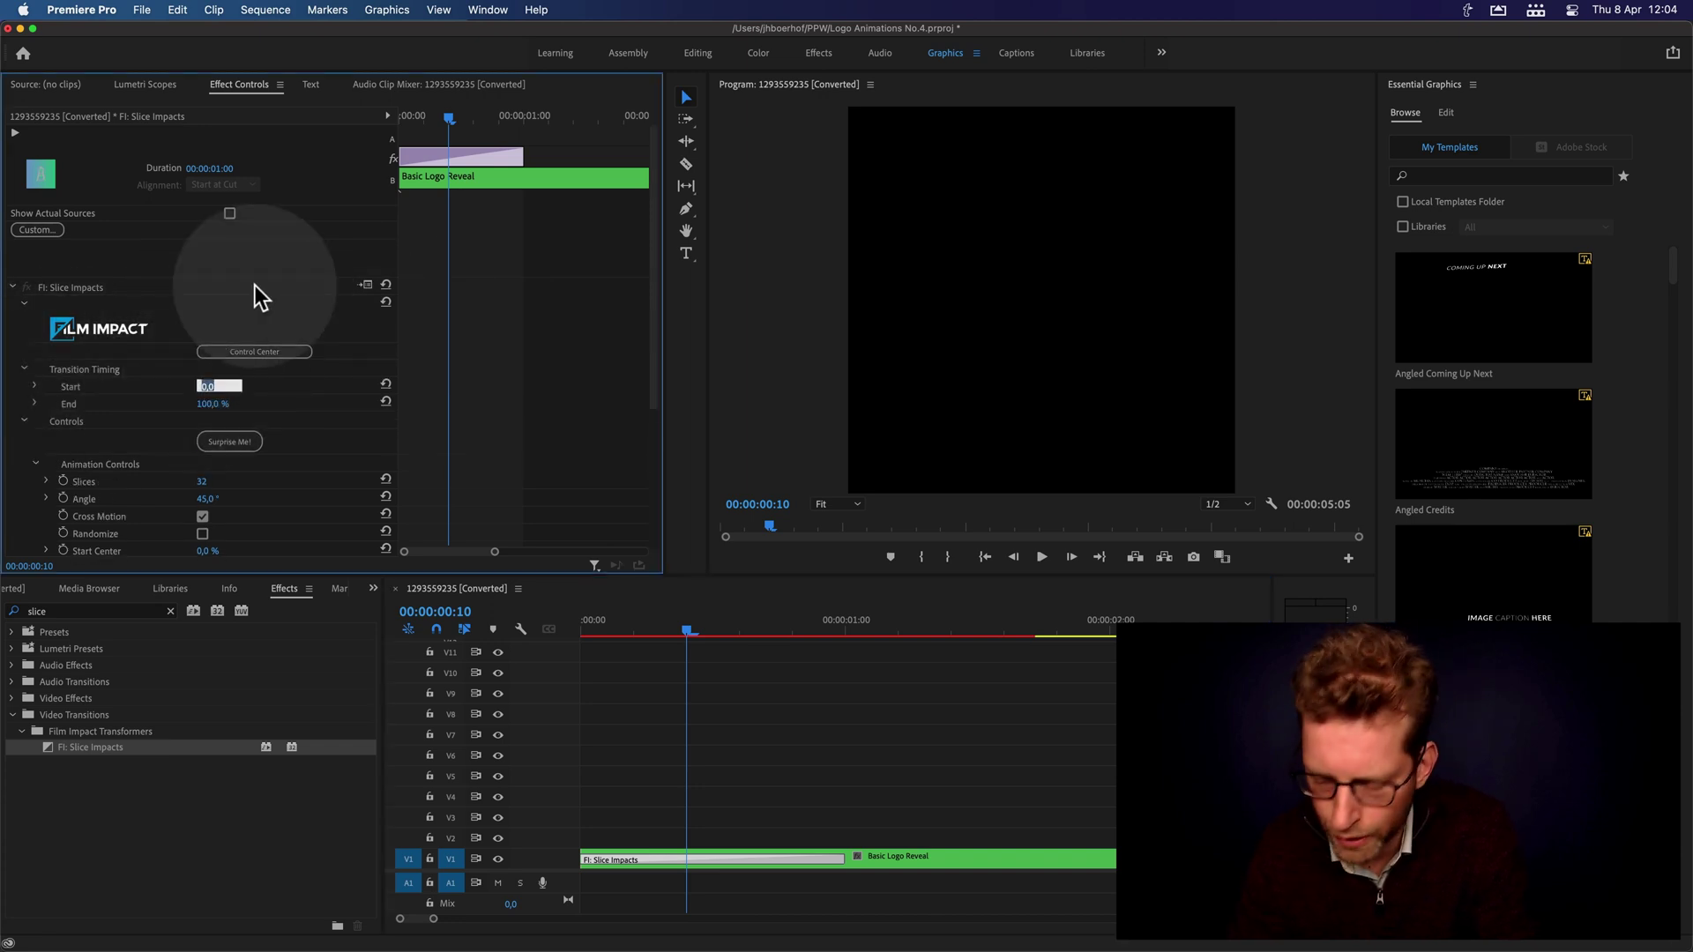
text(30)
key(Return)
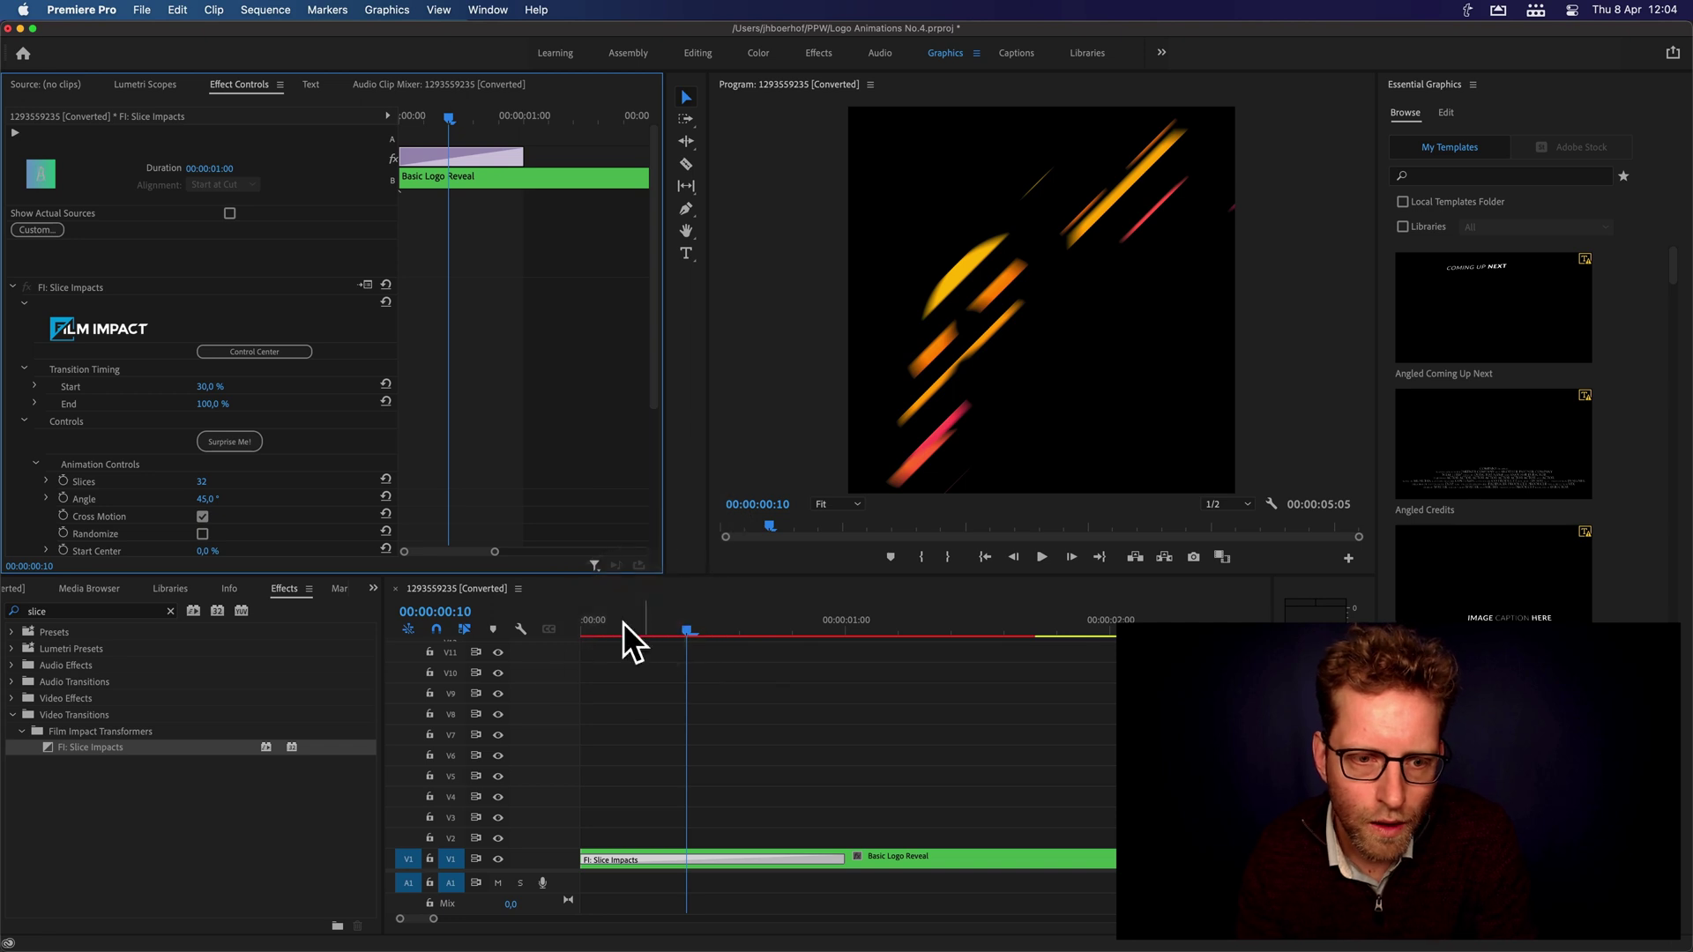
Shorten the Slice Impacts transition to 20 frames and scrub through it to 00:00:00:21
mouse_move(608, 630)
mouse_down()
mouse_move(584, 629)
mouse_move(830, 639)
mouse_move(798, 644)
mouse_up()
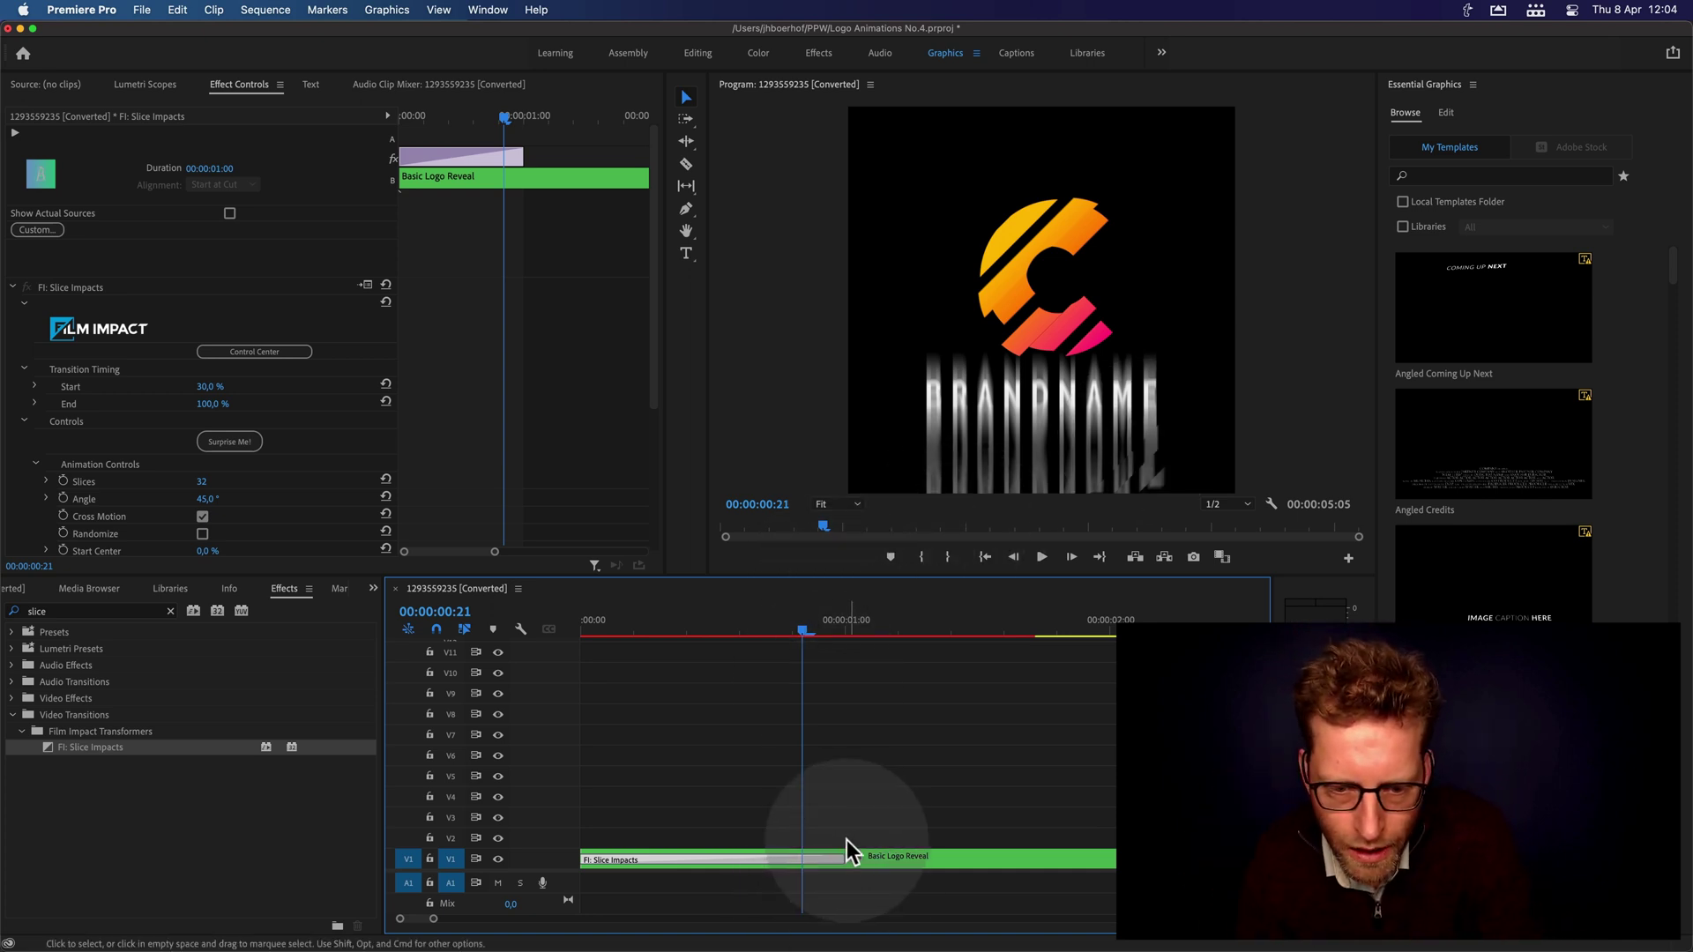
drag(839, 858, 784, 859)
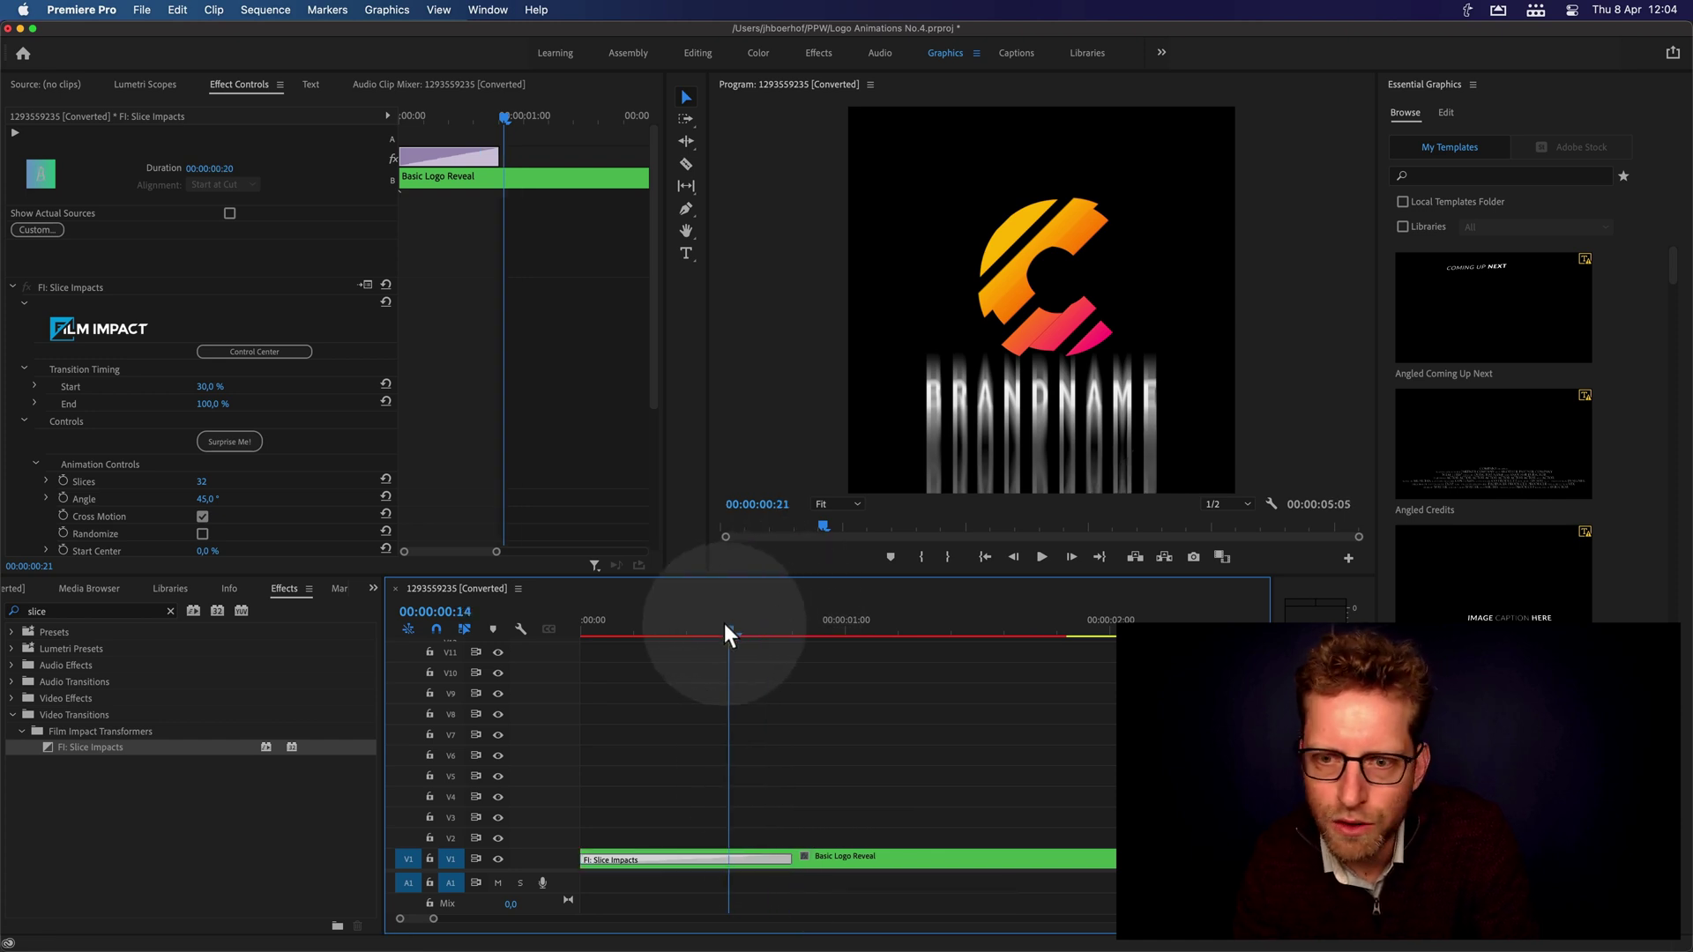
drag(724, 626, 800, 626)
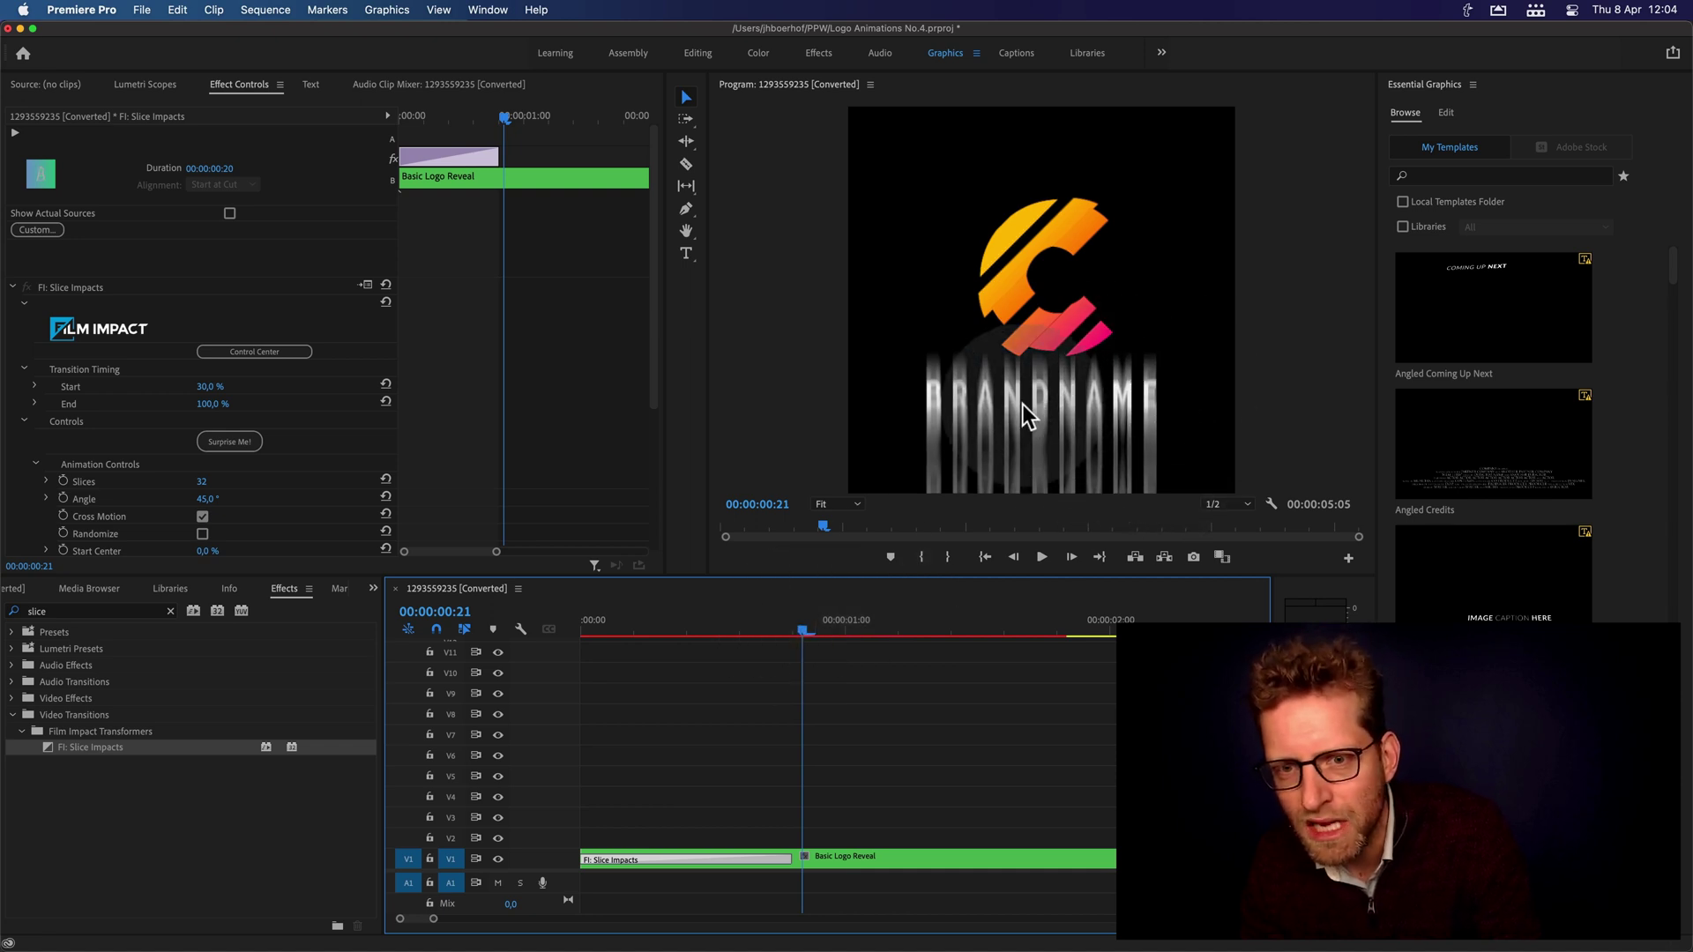
Play the animation twice from the start, the second time with the whole clip in view, to check the shortened transition
drag(764, 626, 541, 635)
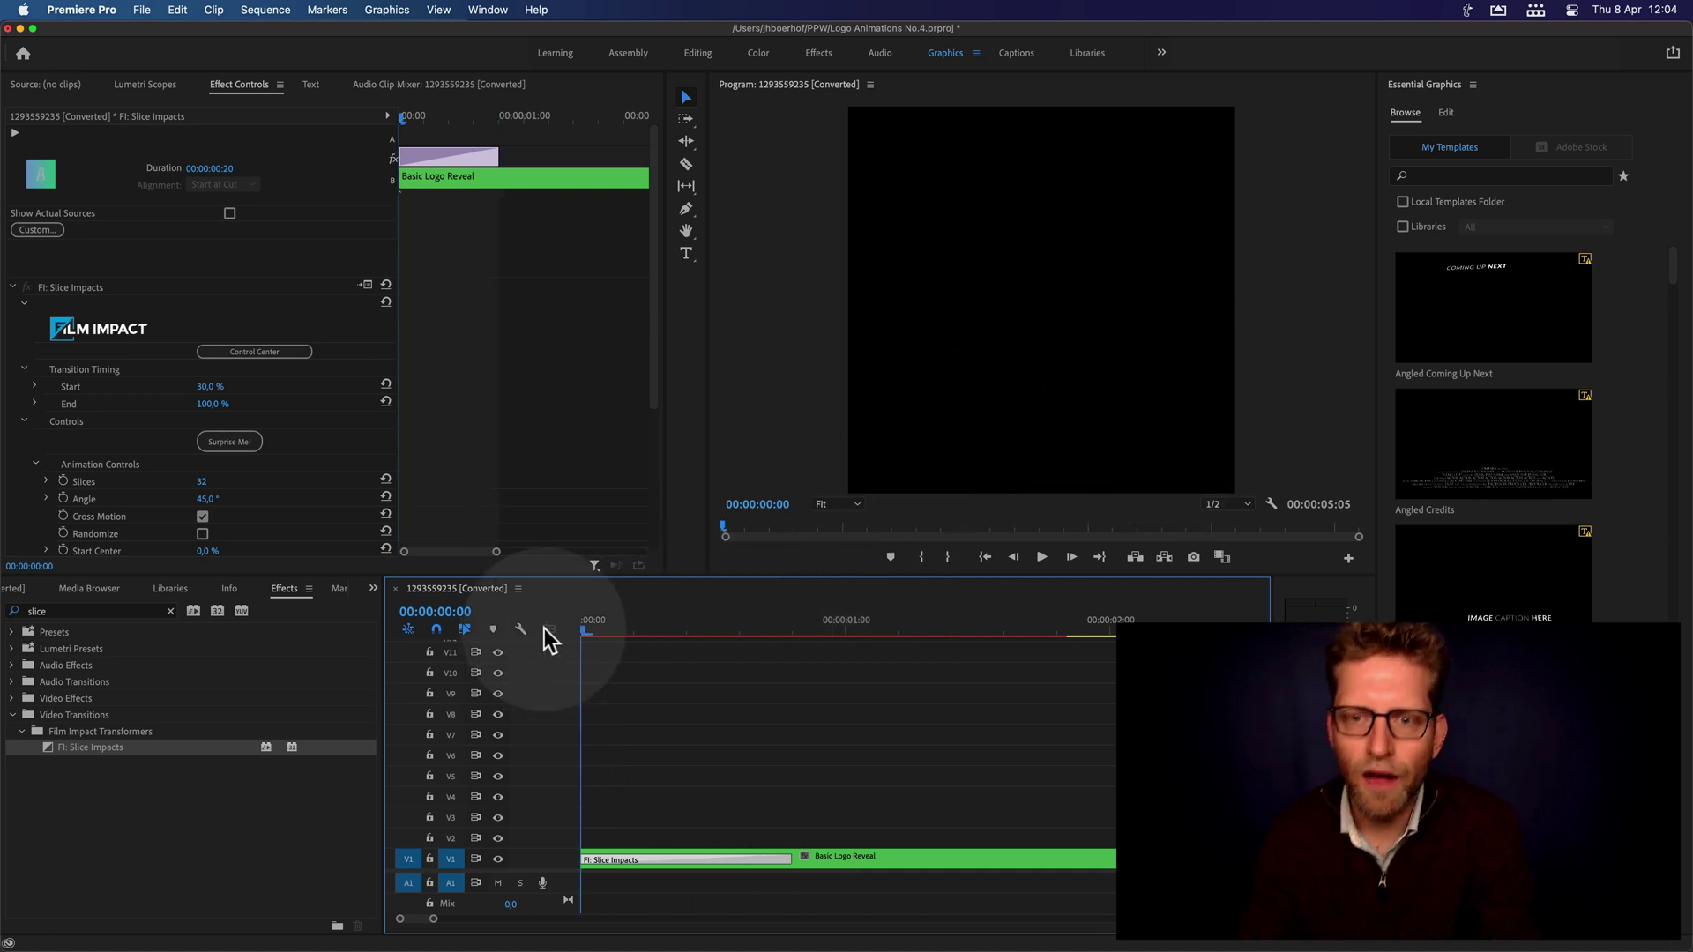
key(space)
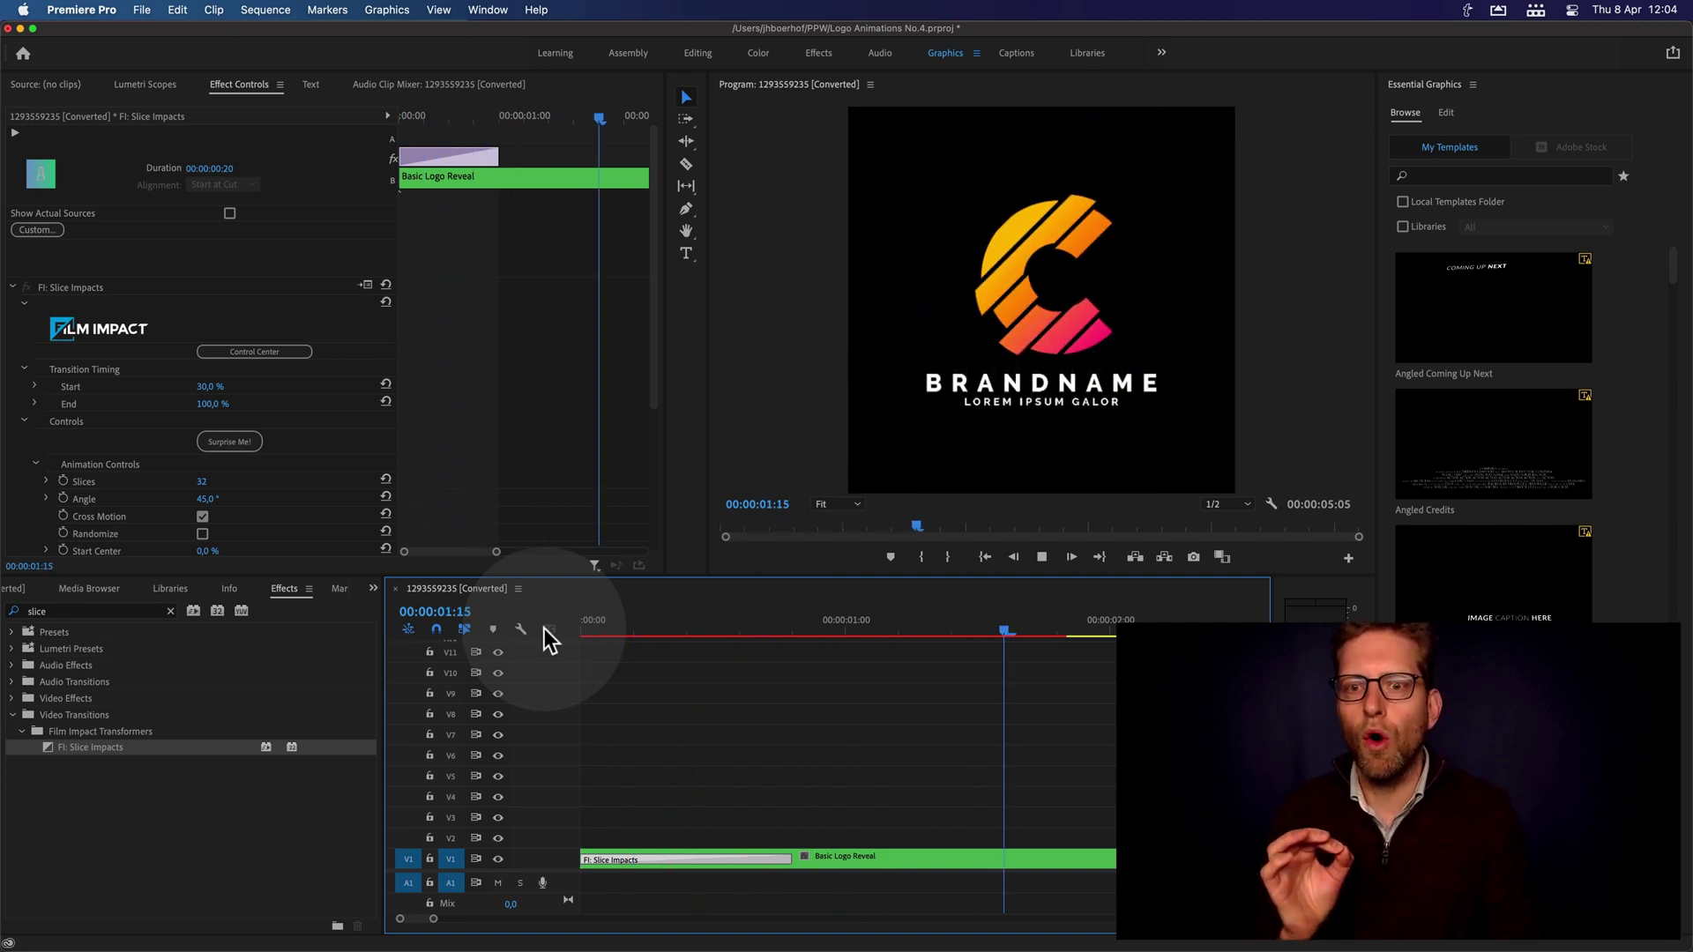
key(space)
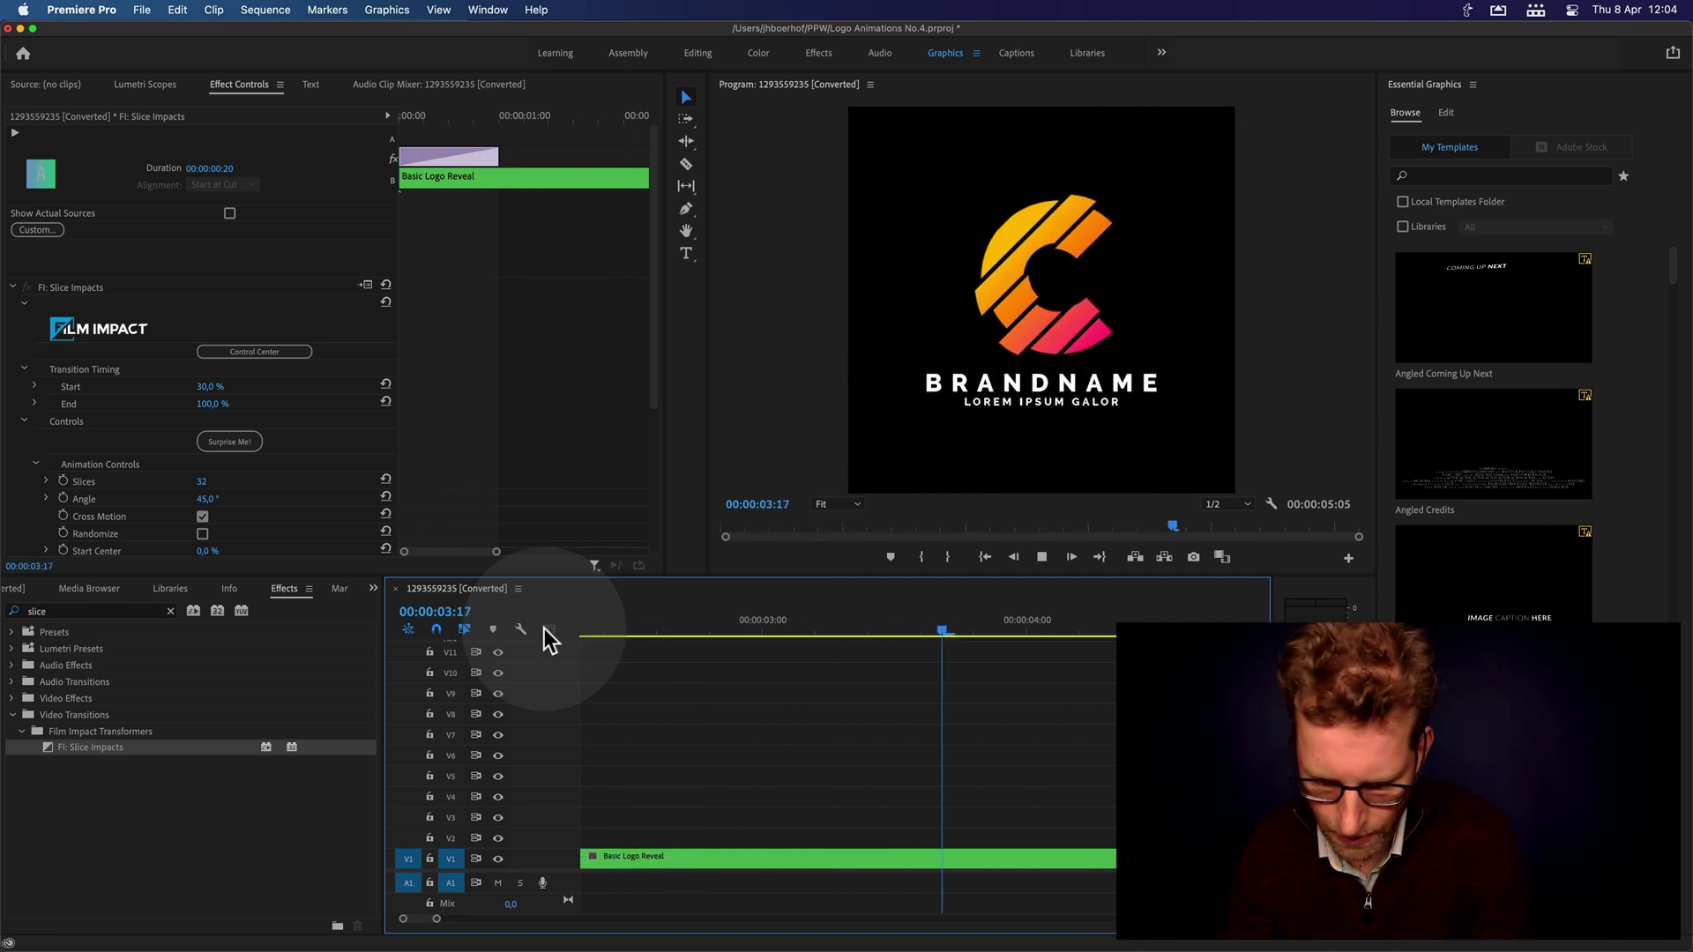
key(minus)
key(minus)
drag(679, 631, 572, 628)
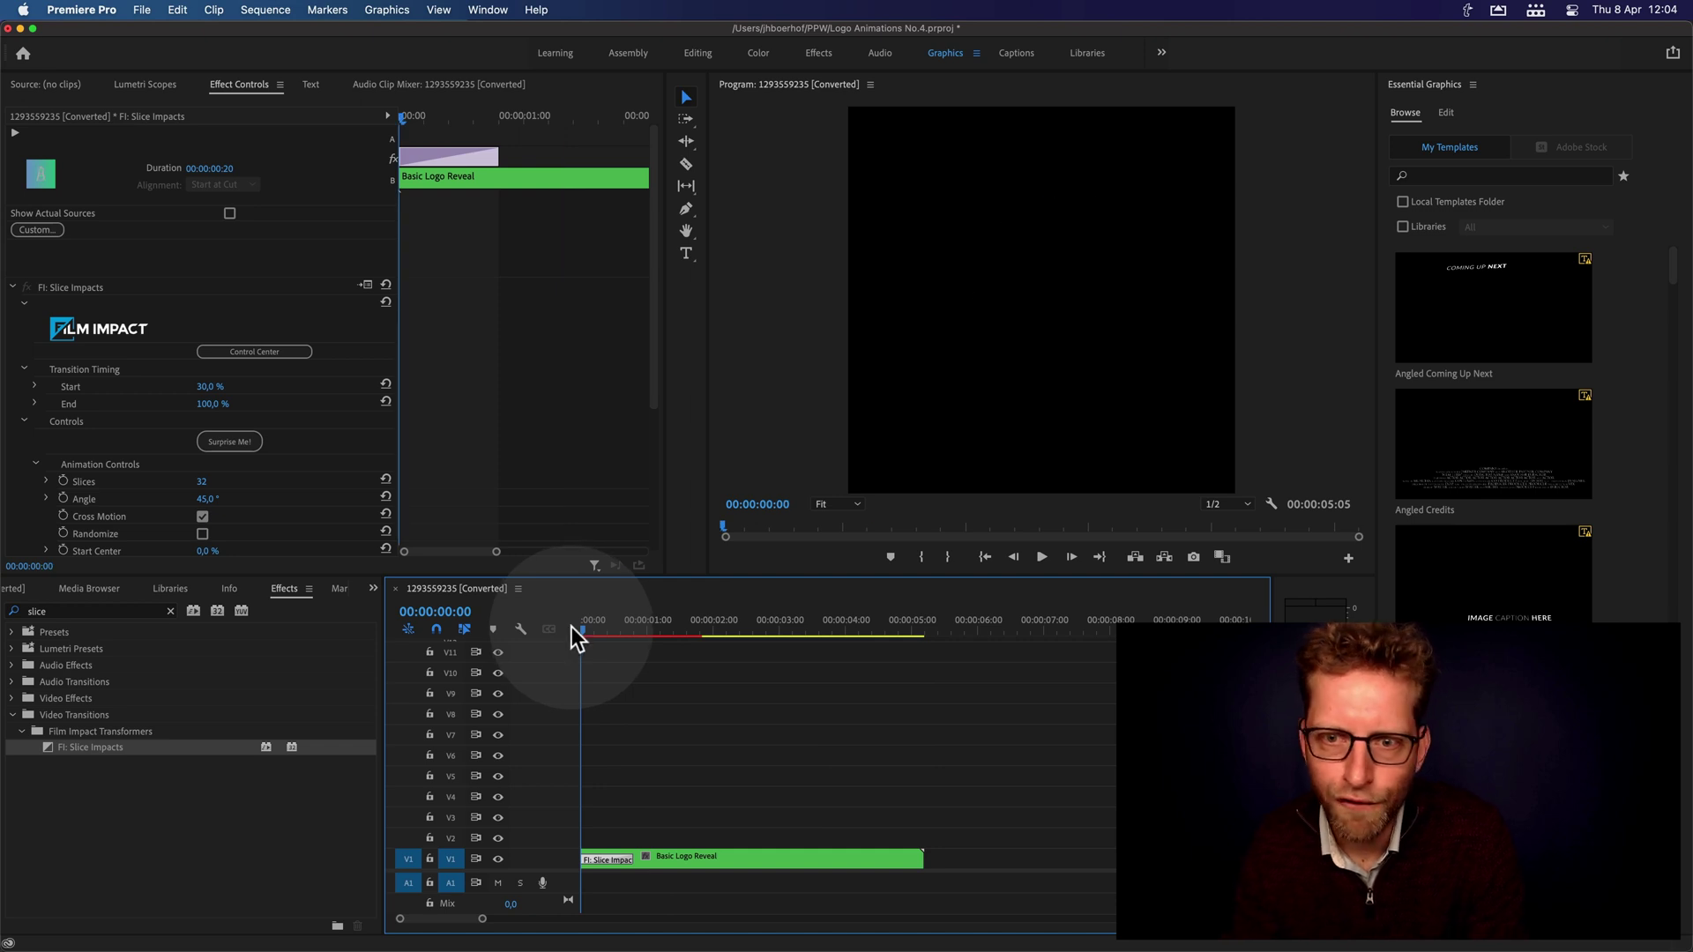
key(space)
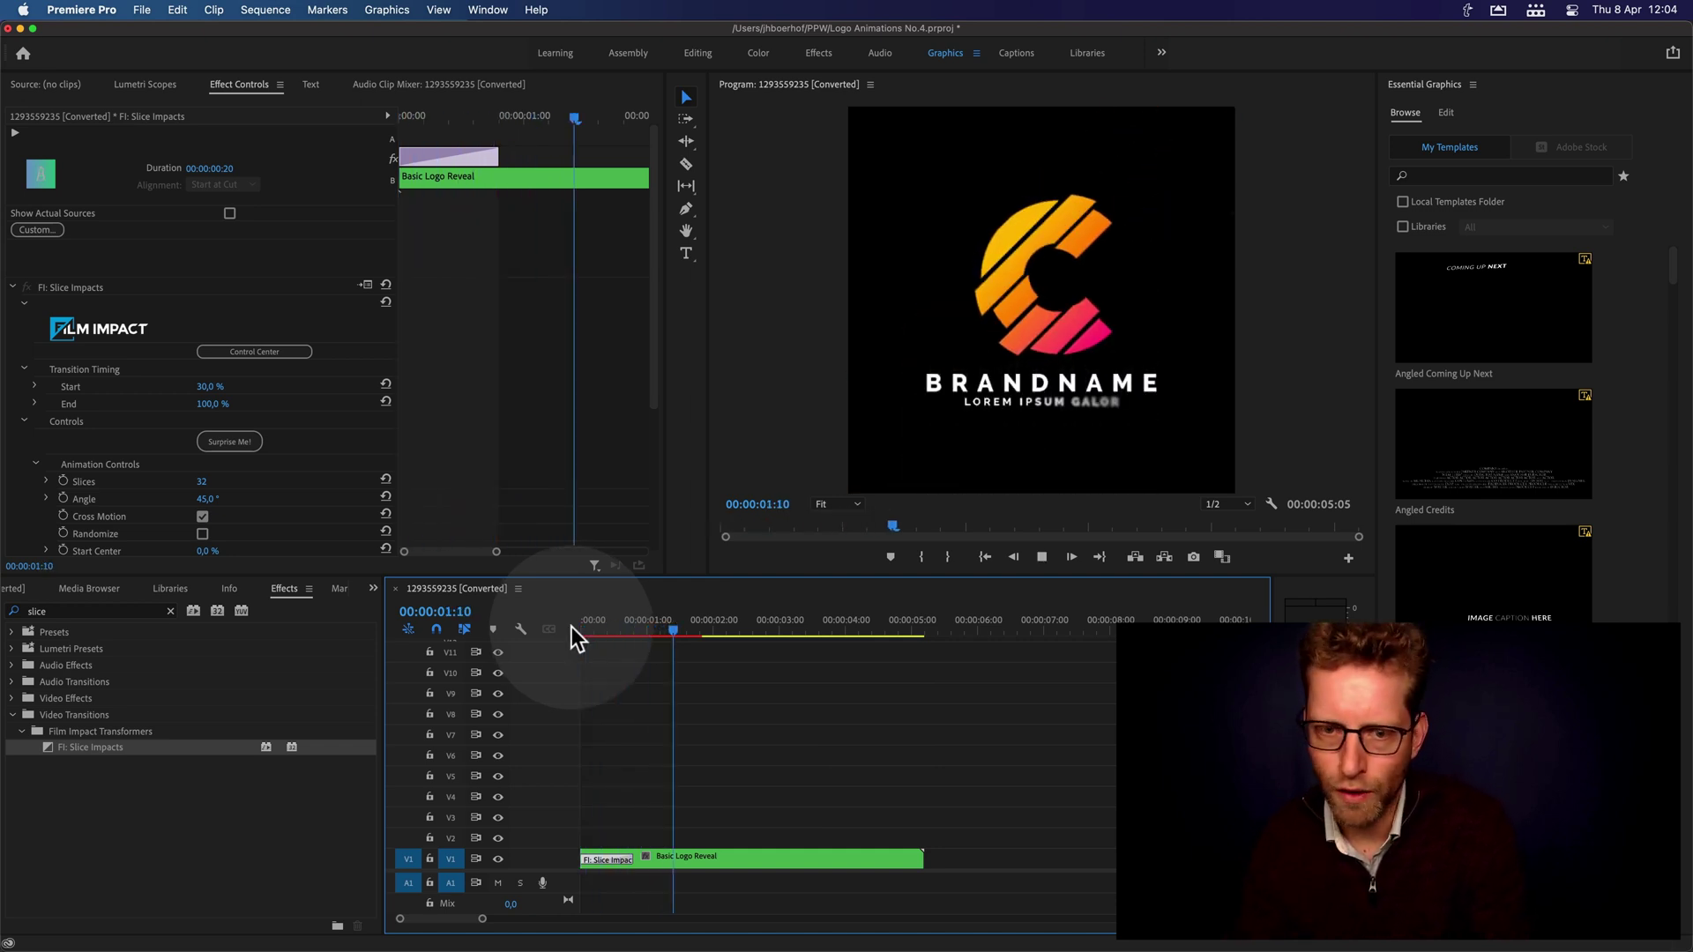
key(space)
Mark the sequence's out point at 00:00:04:10 and render the range from In to Out
click(871, 624)
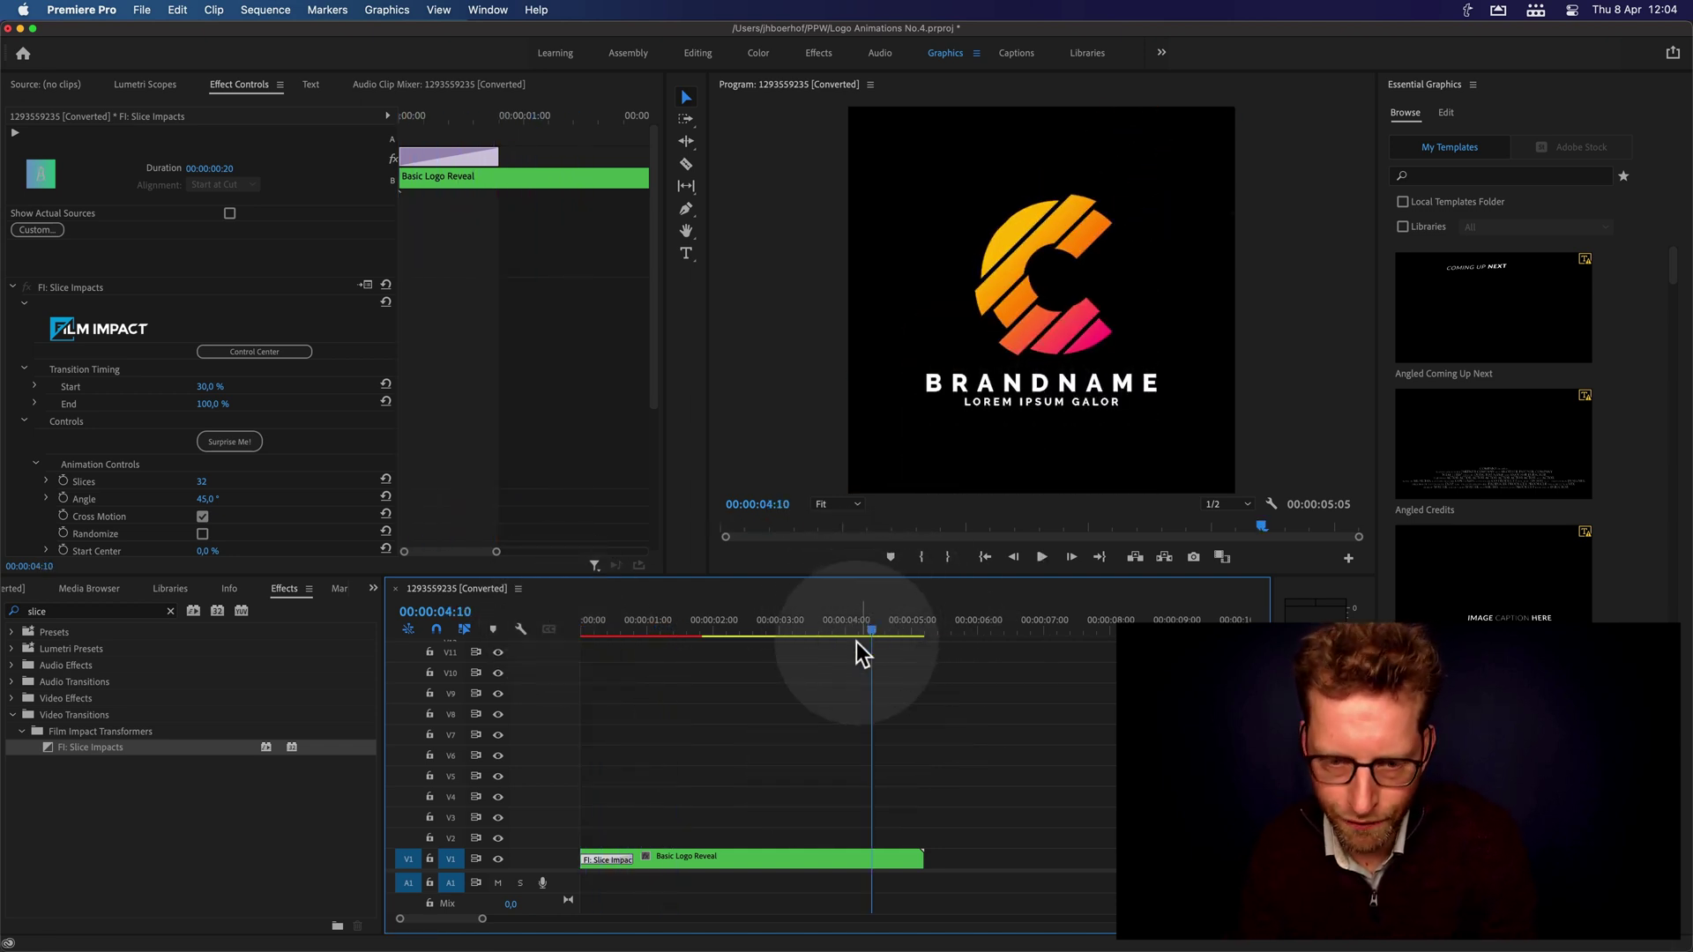
key(o)
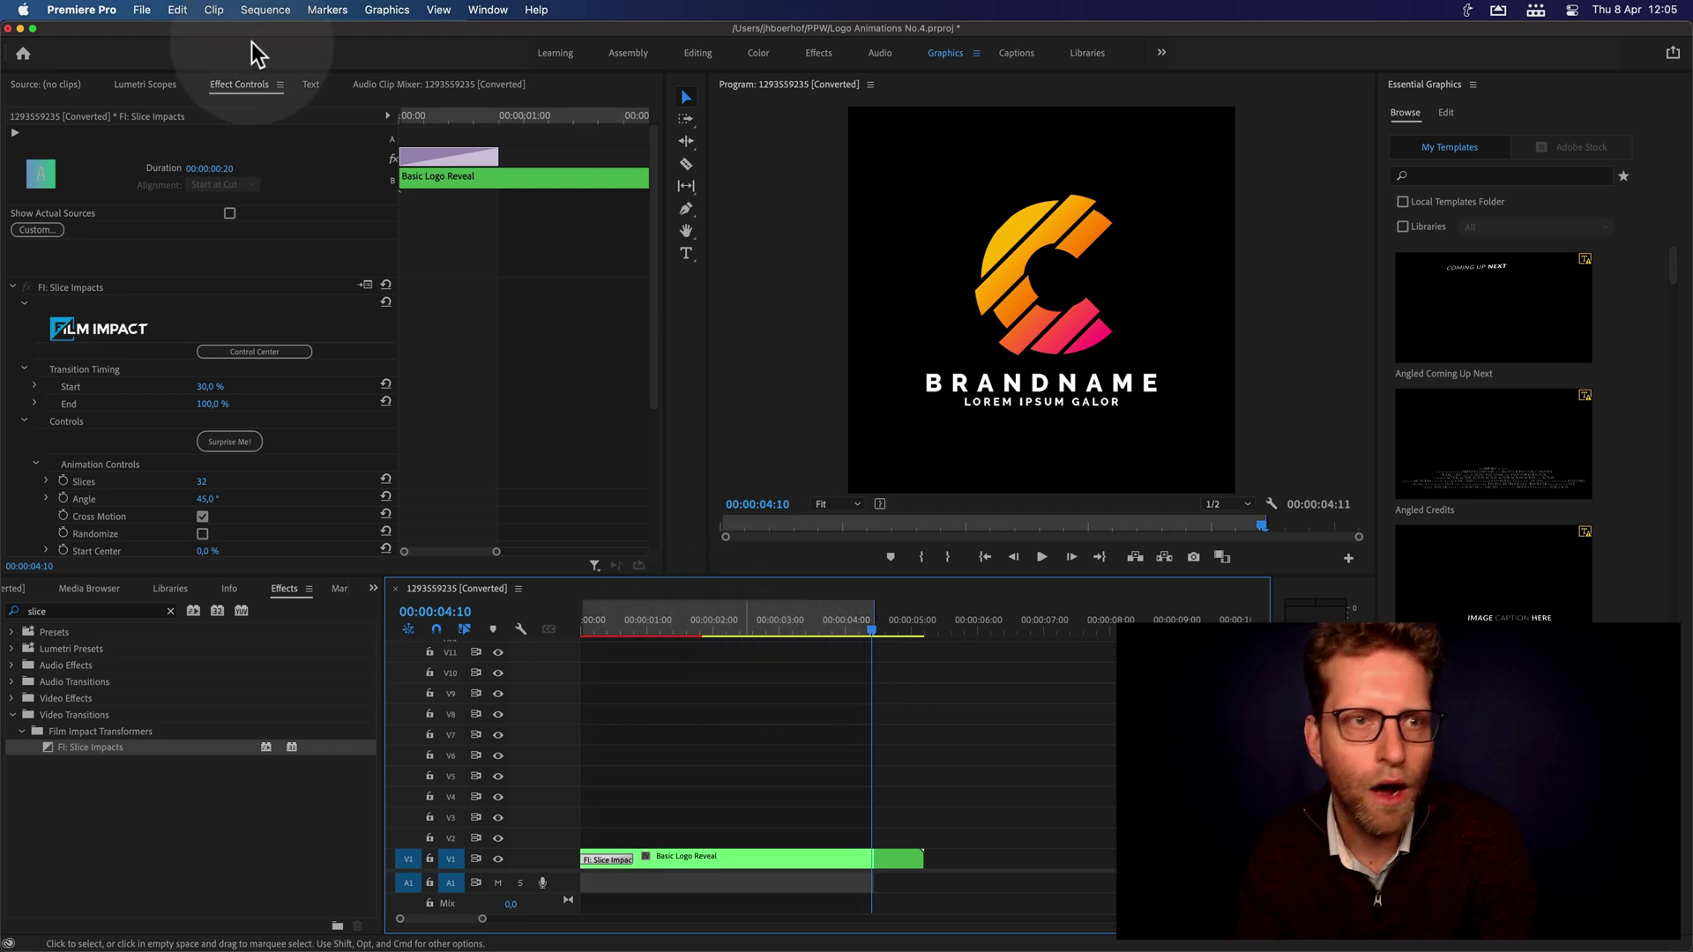
click(261, 10)
click(283, 80)
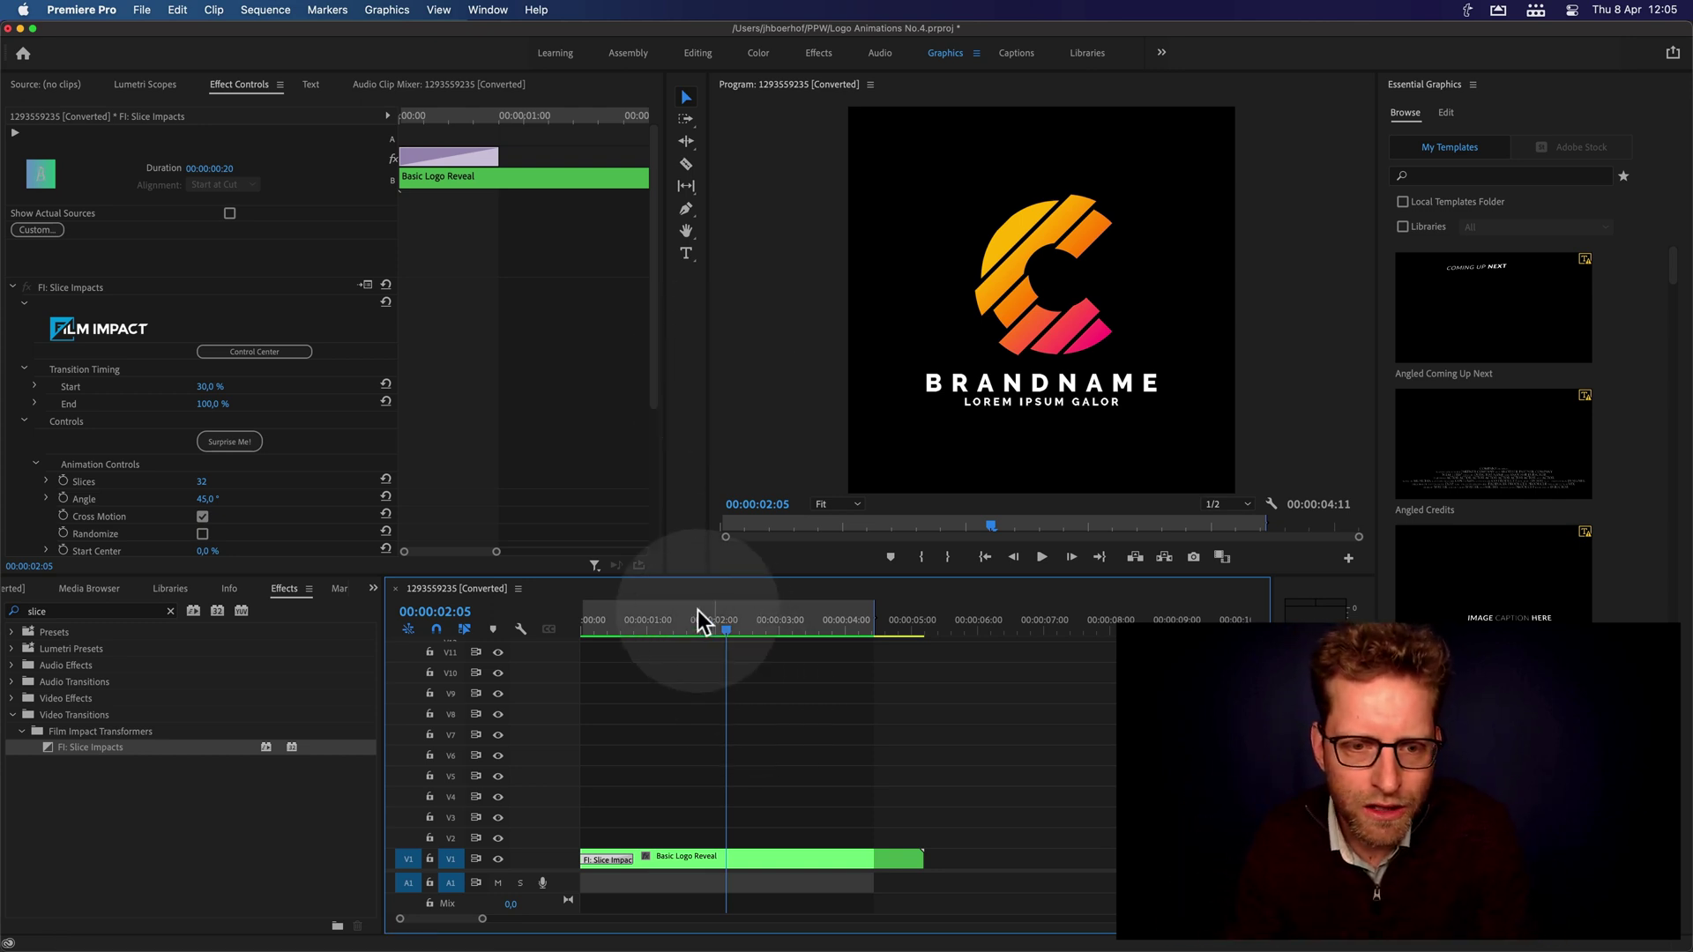
Play the rendered logo animation from the start and stop at 00:00:02:15
drag(697, 610, 541, 626)
key(space)
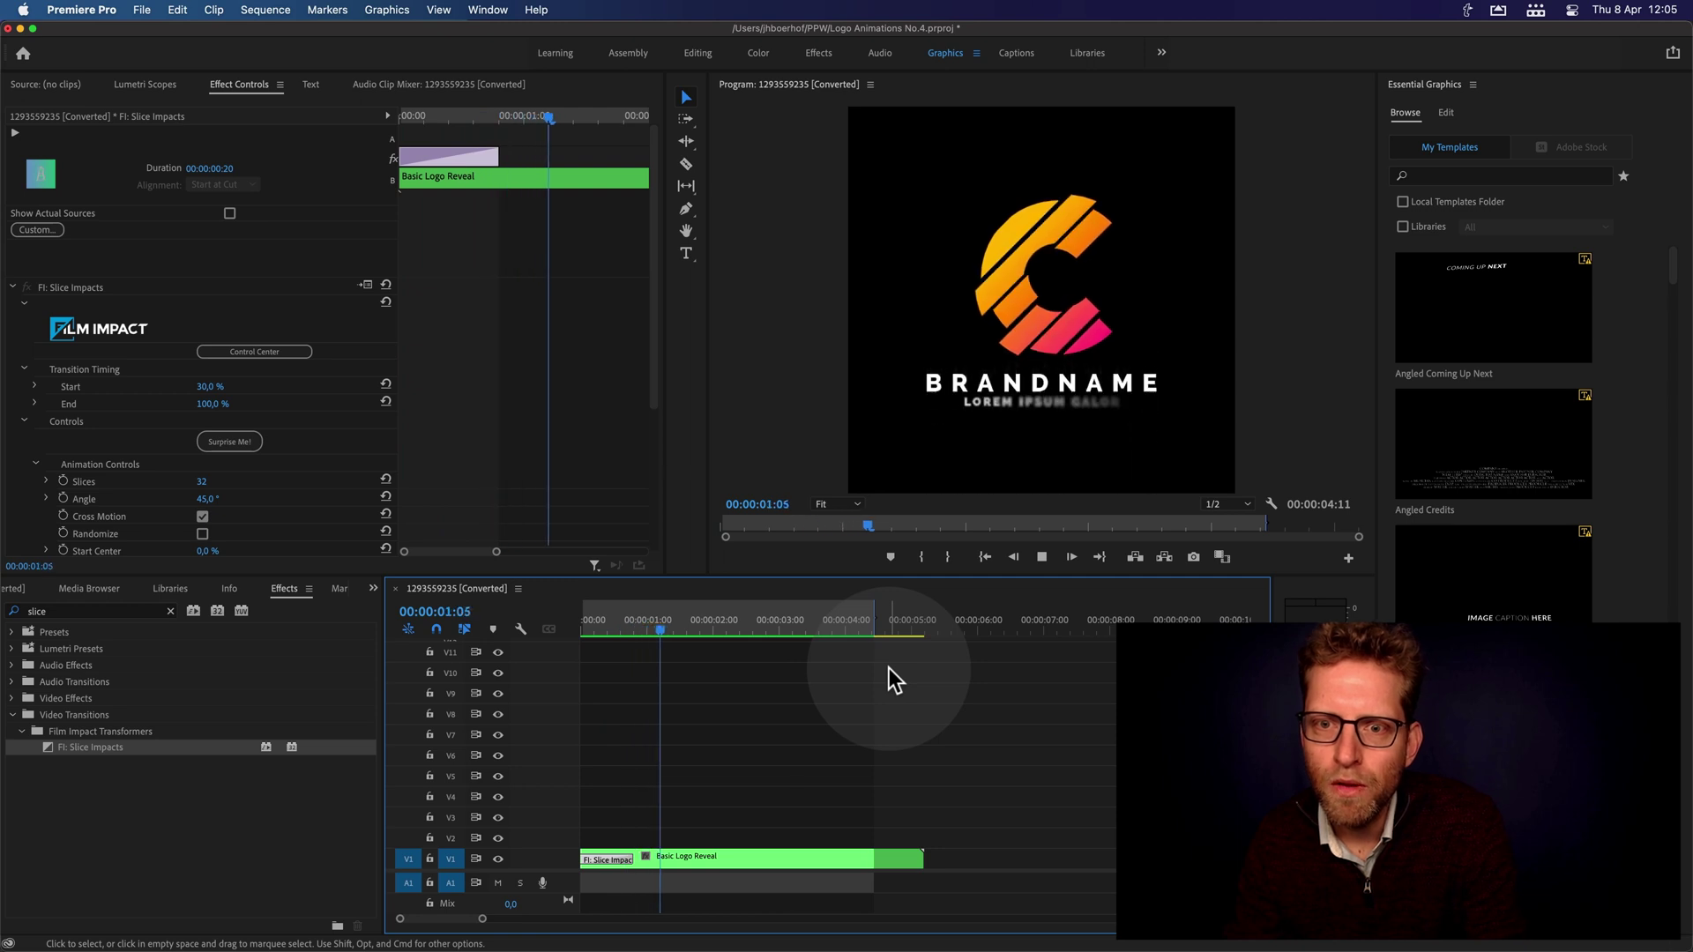
key(space)
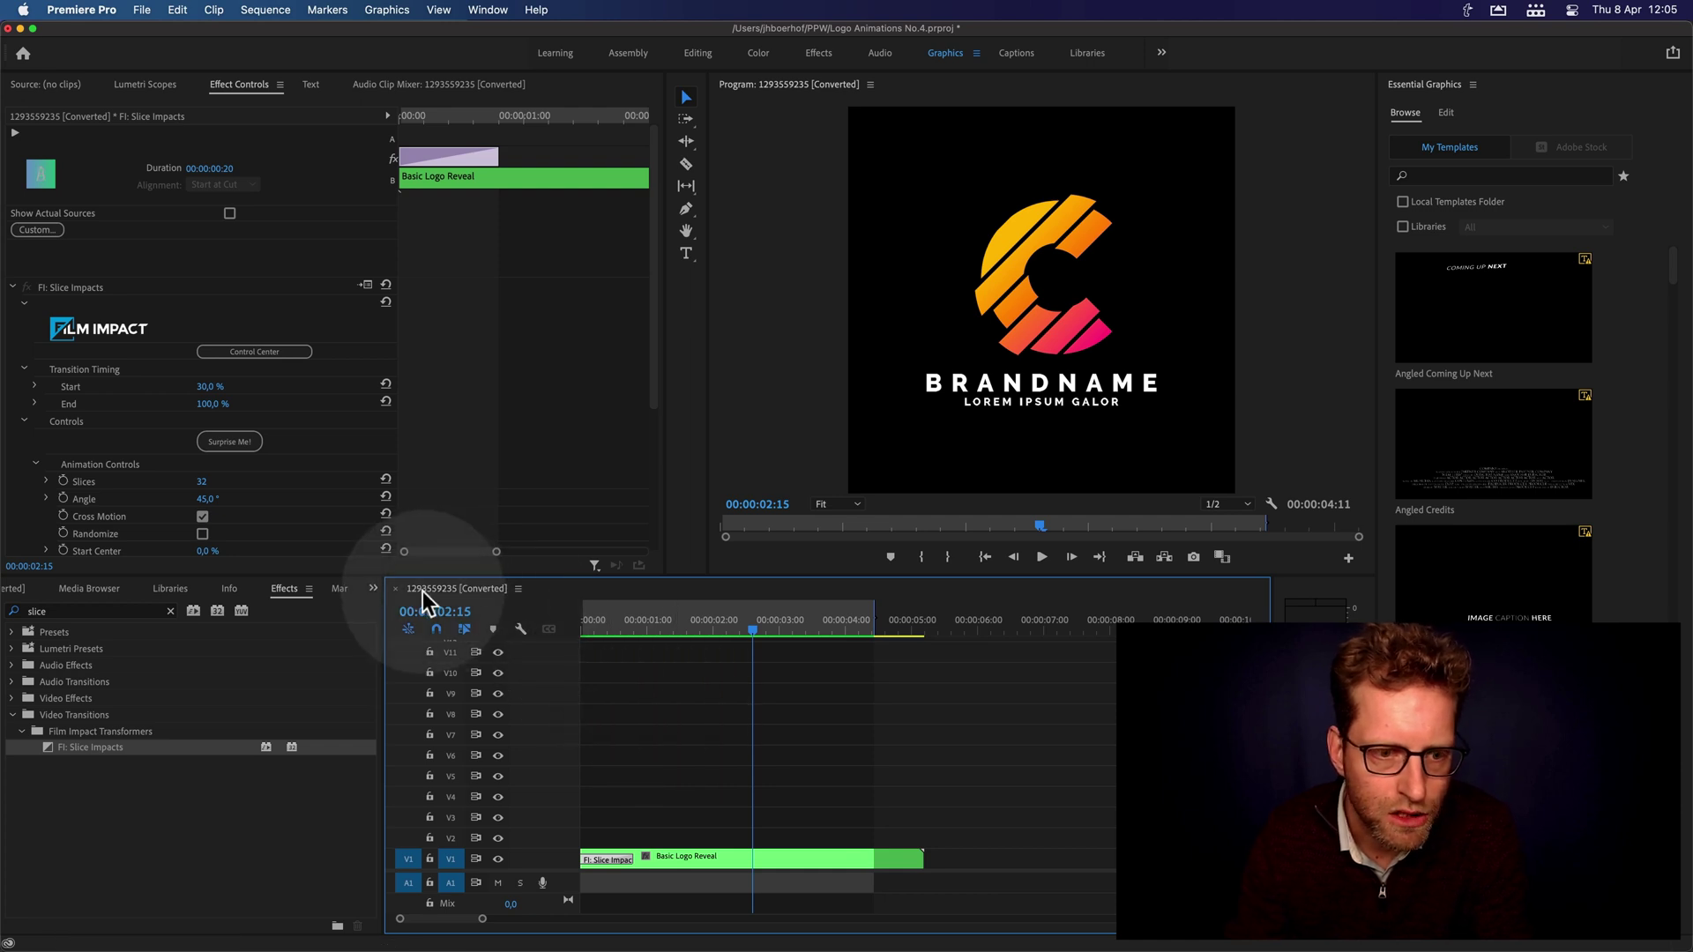
Rename the main sequence in the project bin as "Logo Reveal Complete" and scrub to 00:00:00:08
mouse_move(70, 610)
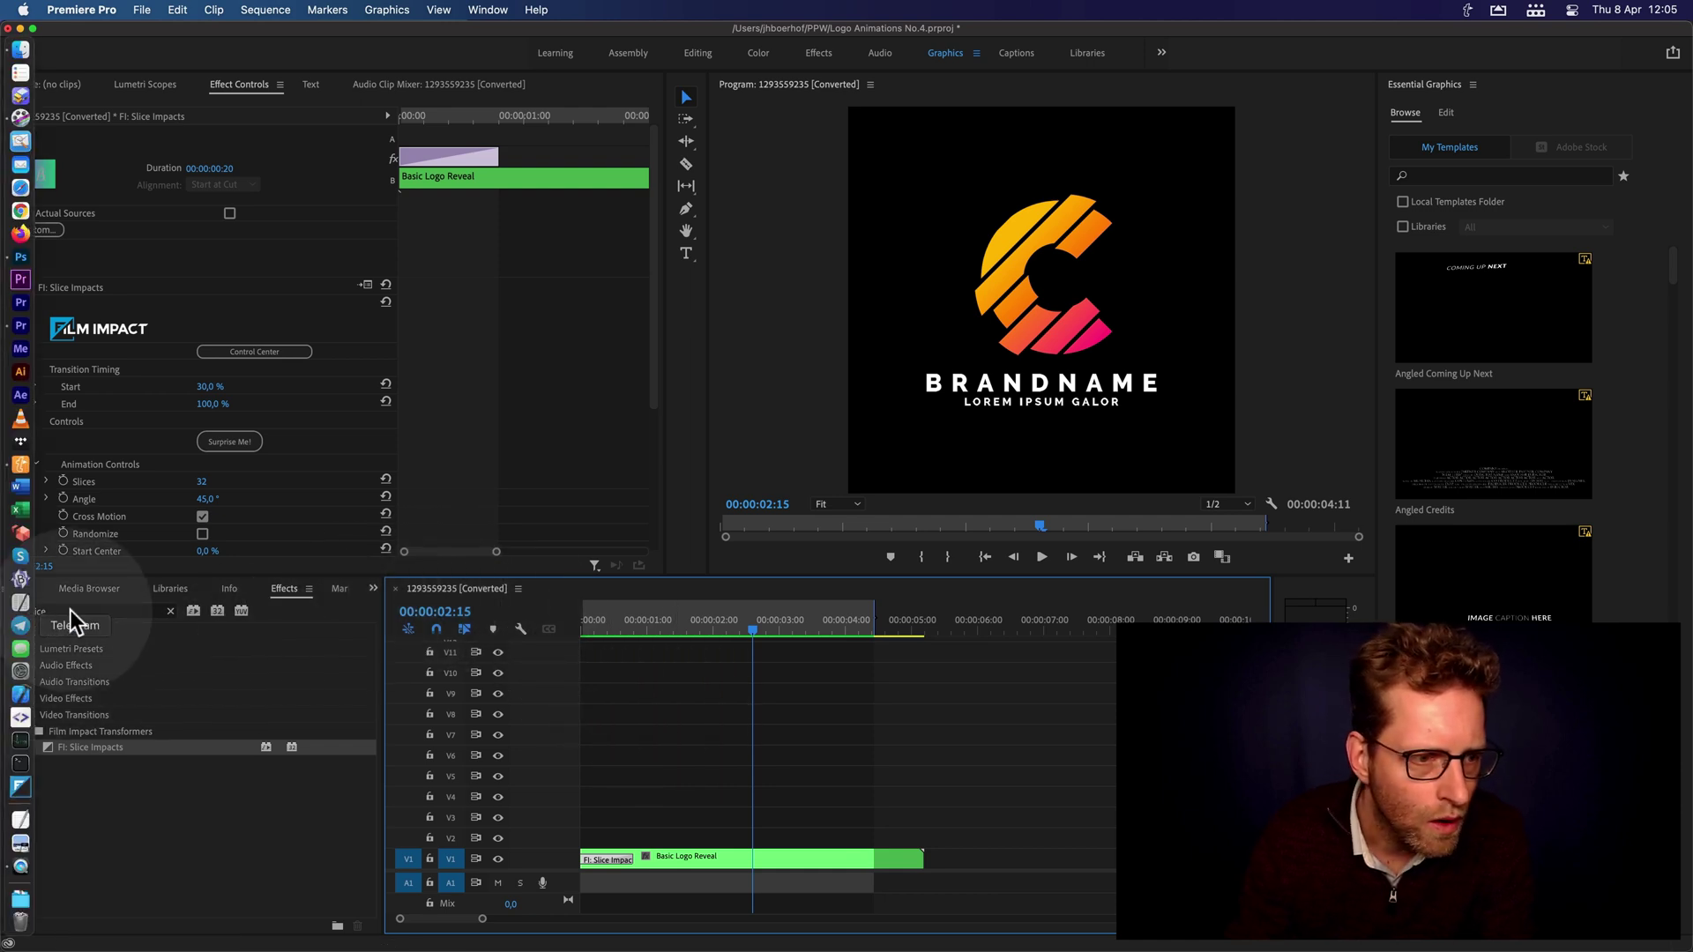
click(125, 609)
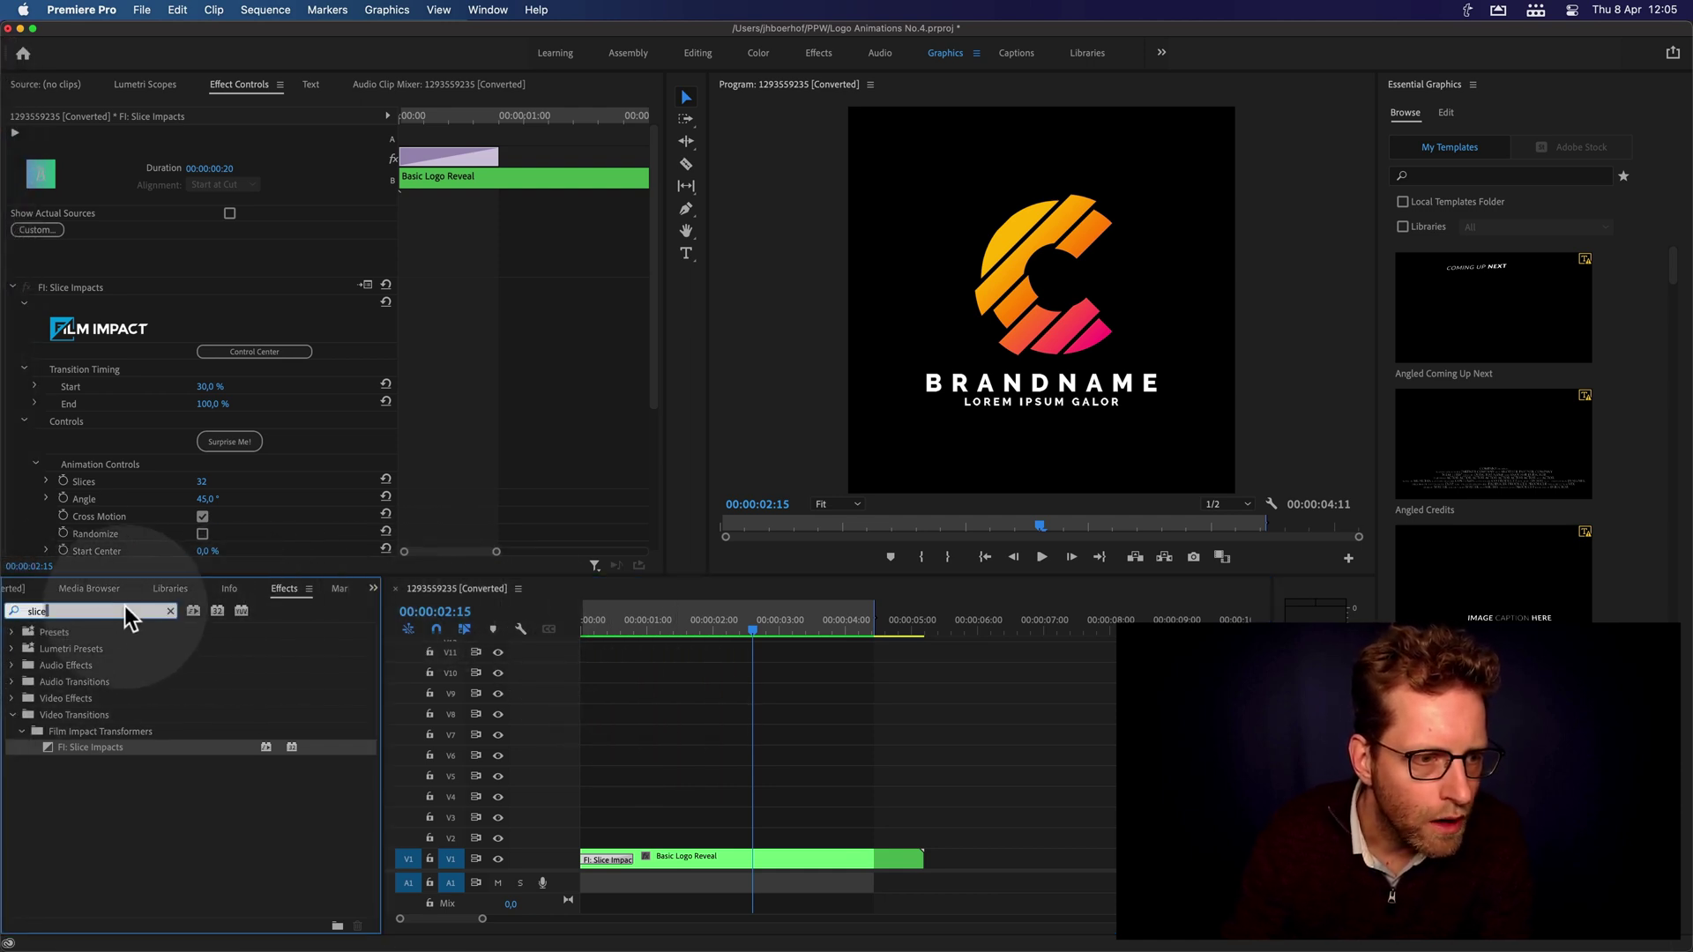
click(19, 588)
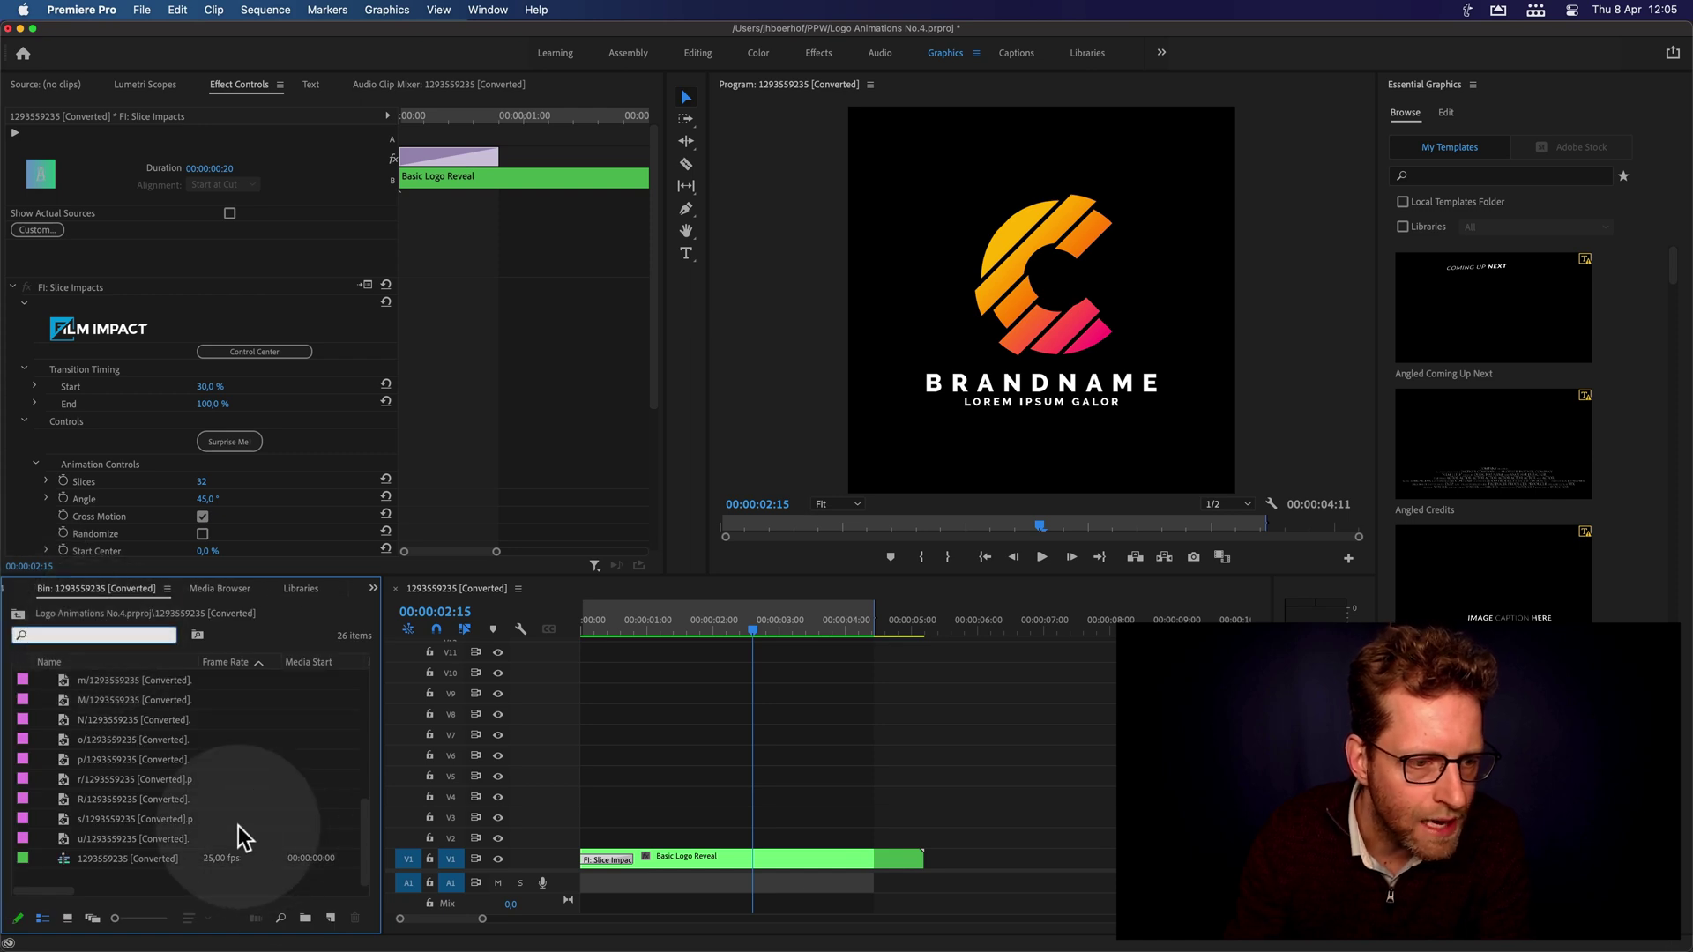
click(120, 861)
click(120, 861)
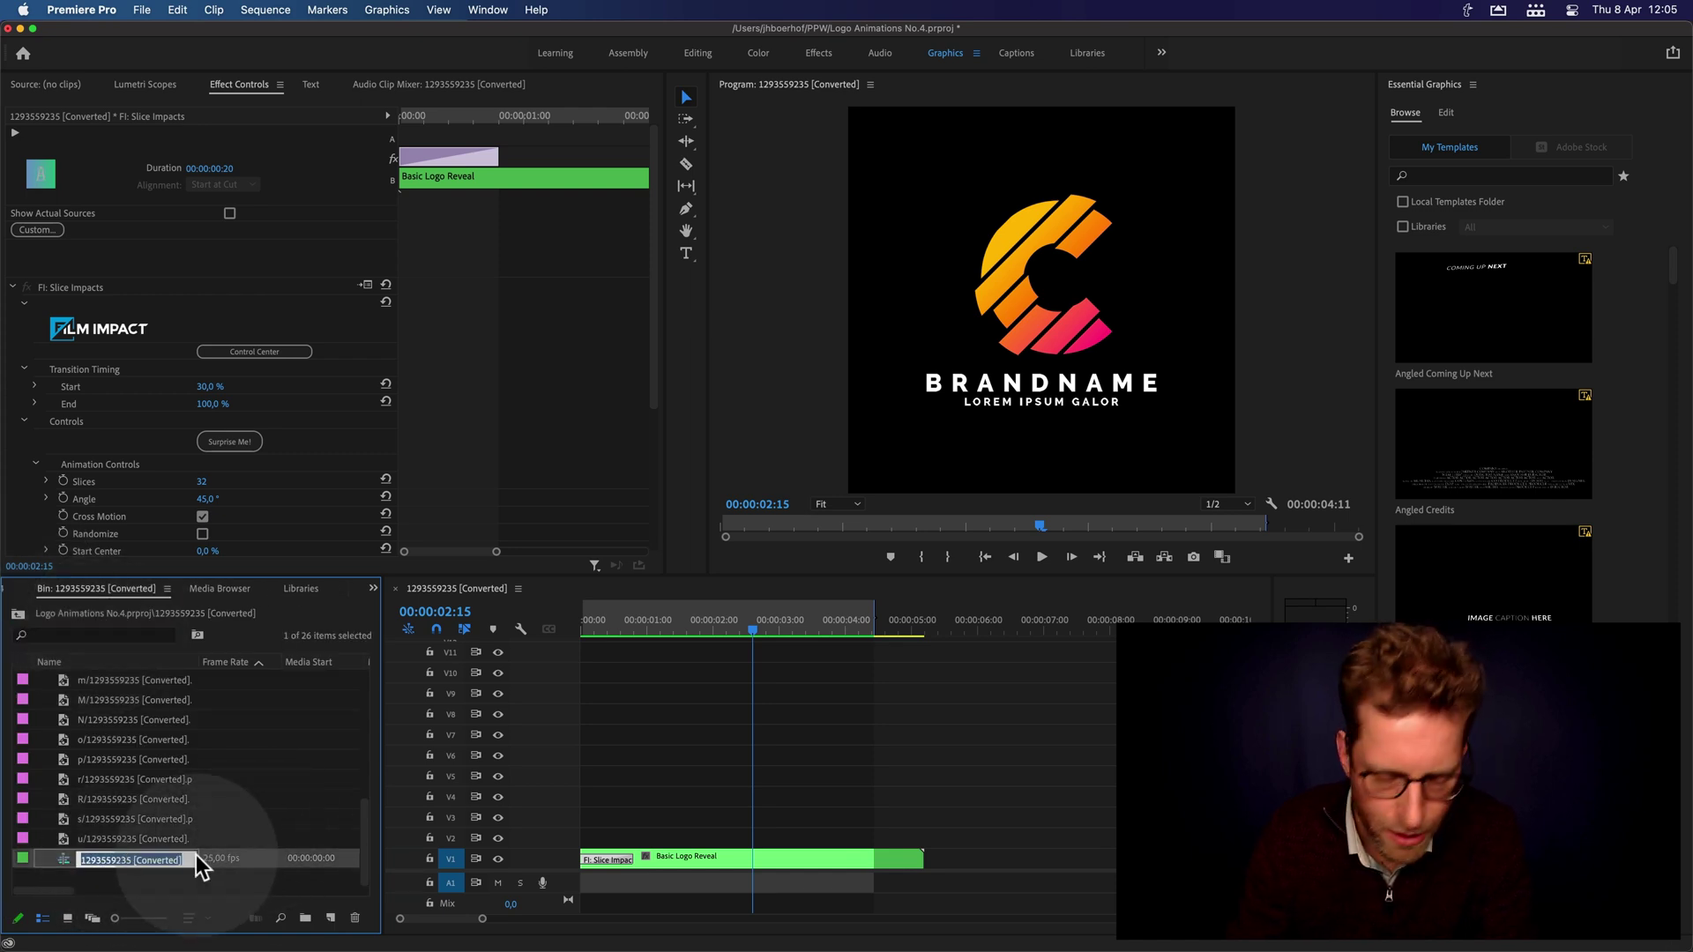
text(Log)
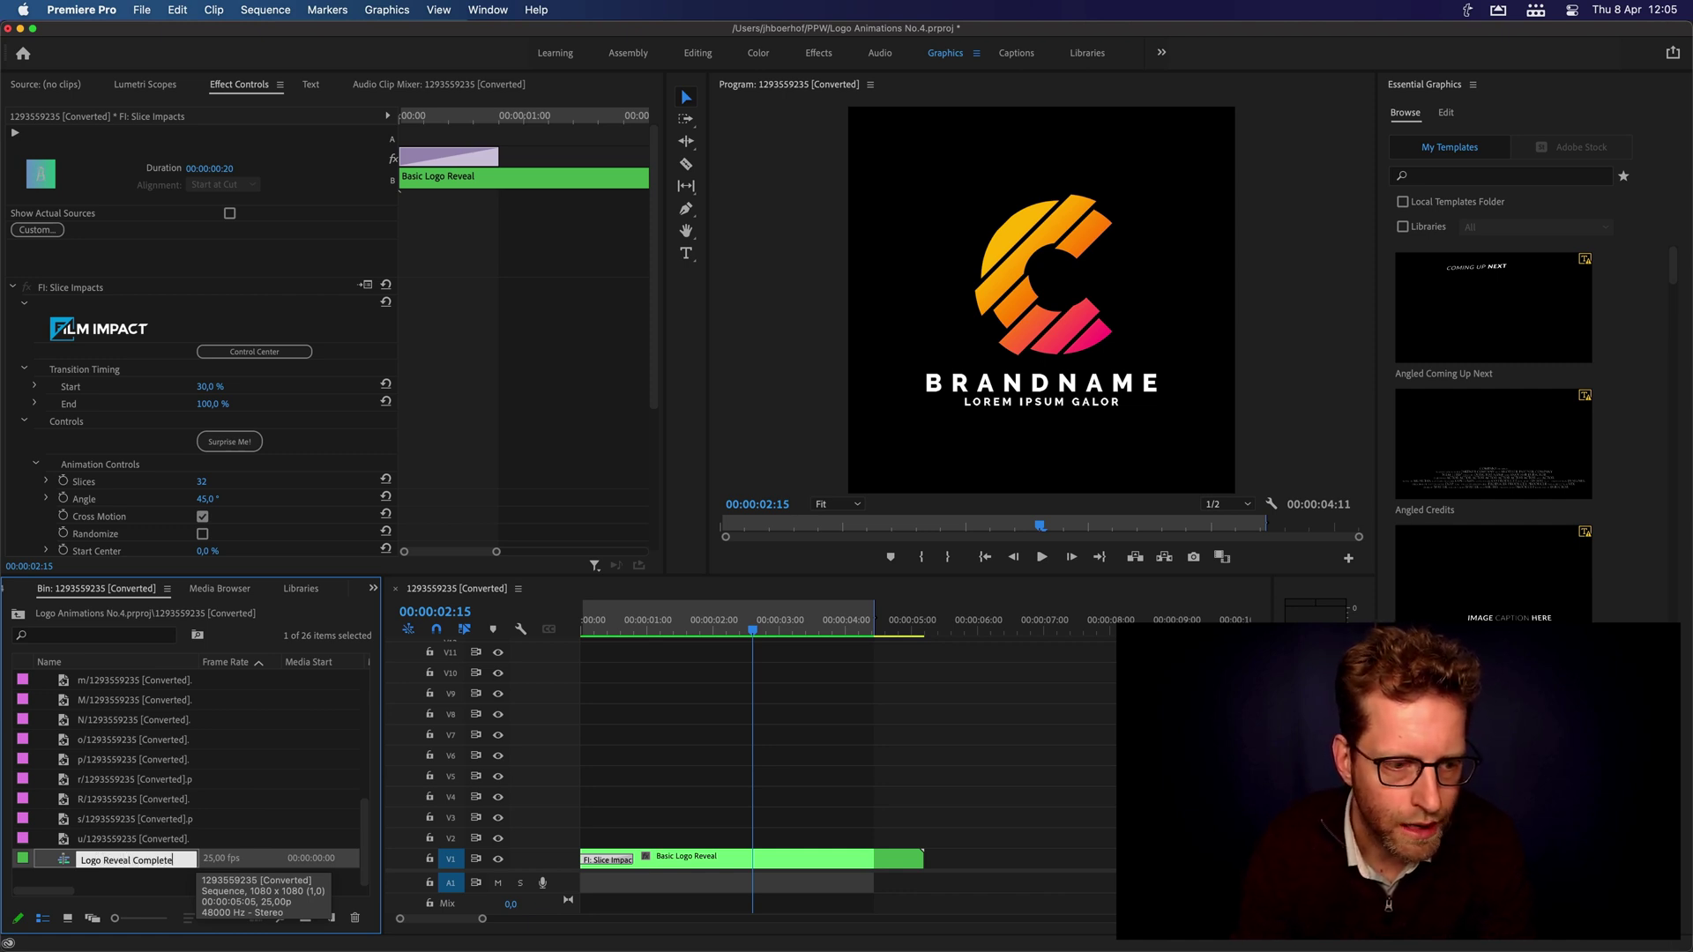
text(o Reveal Complete)
key(Return)
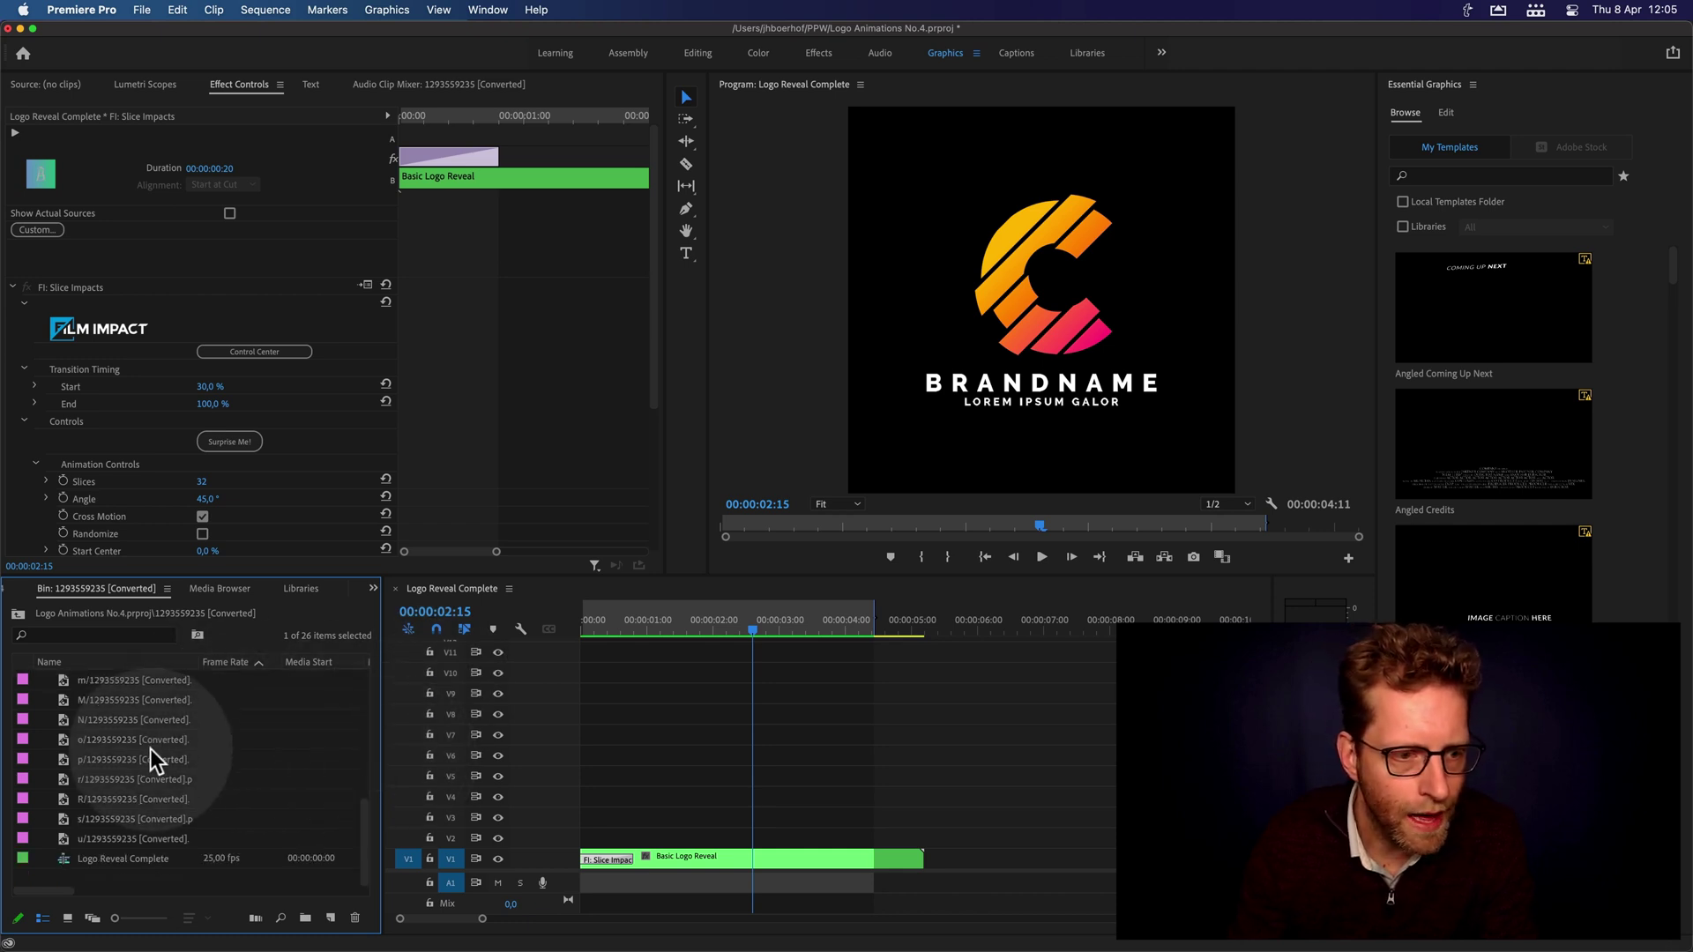
drag(624, 617, 601, 617)
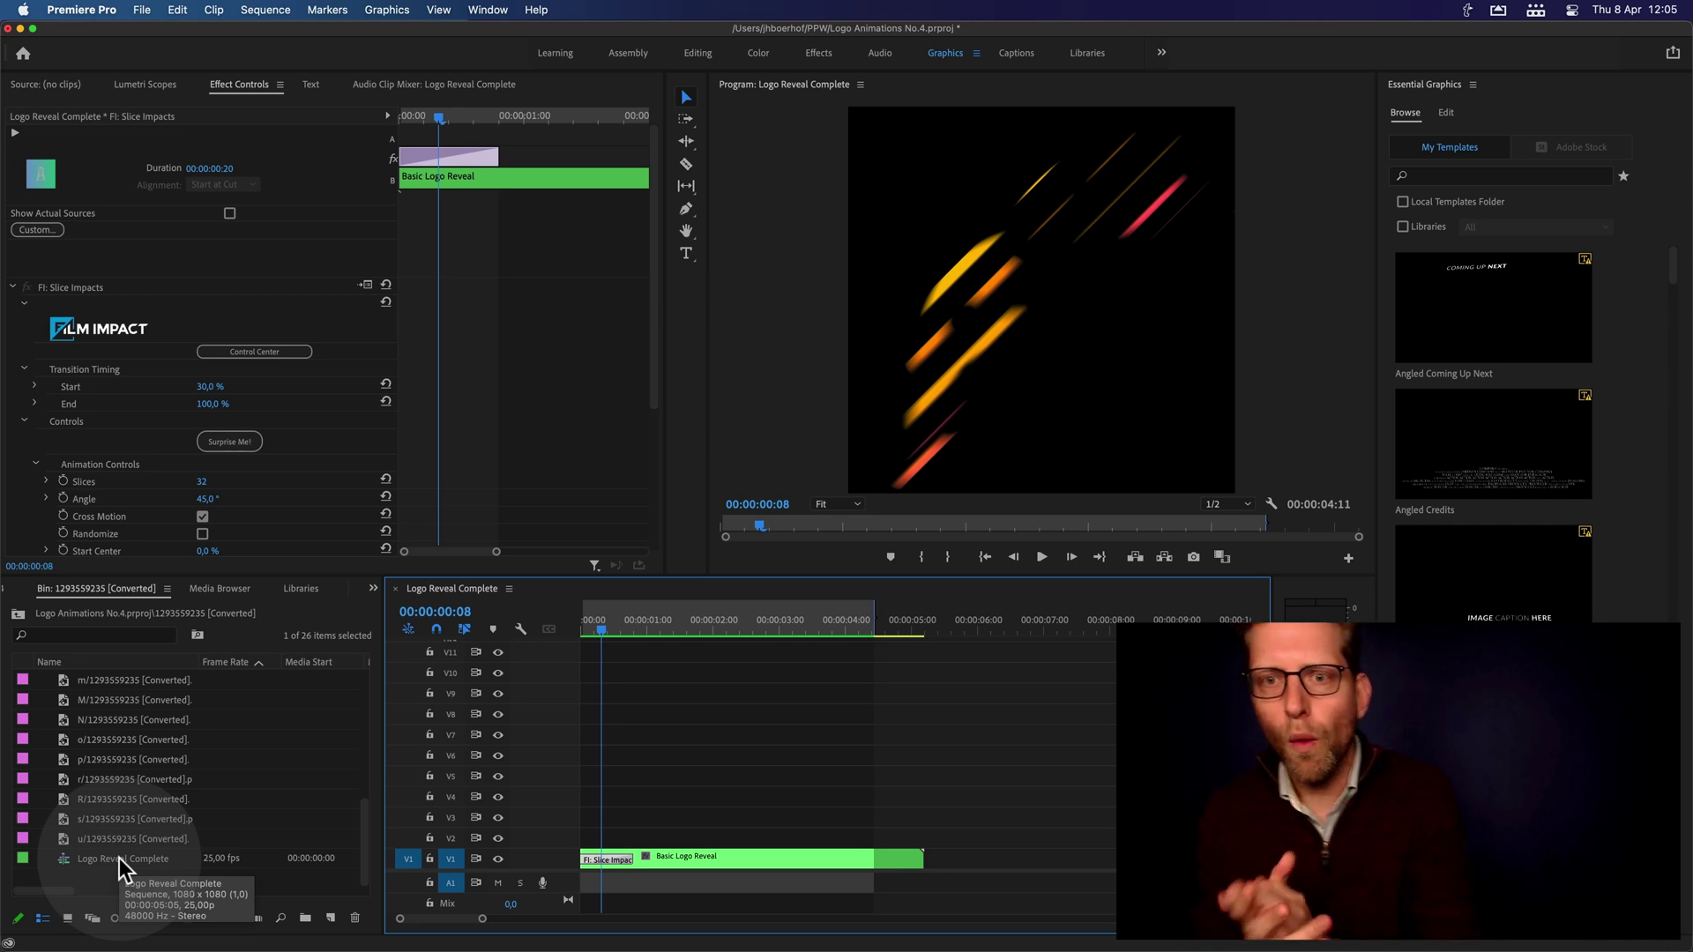
Nest the Basic Logo Reveal clip together with its Slice transition into a sequence named "Sliced up logo reveal"
drag(593, 621, 594, 621)
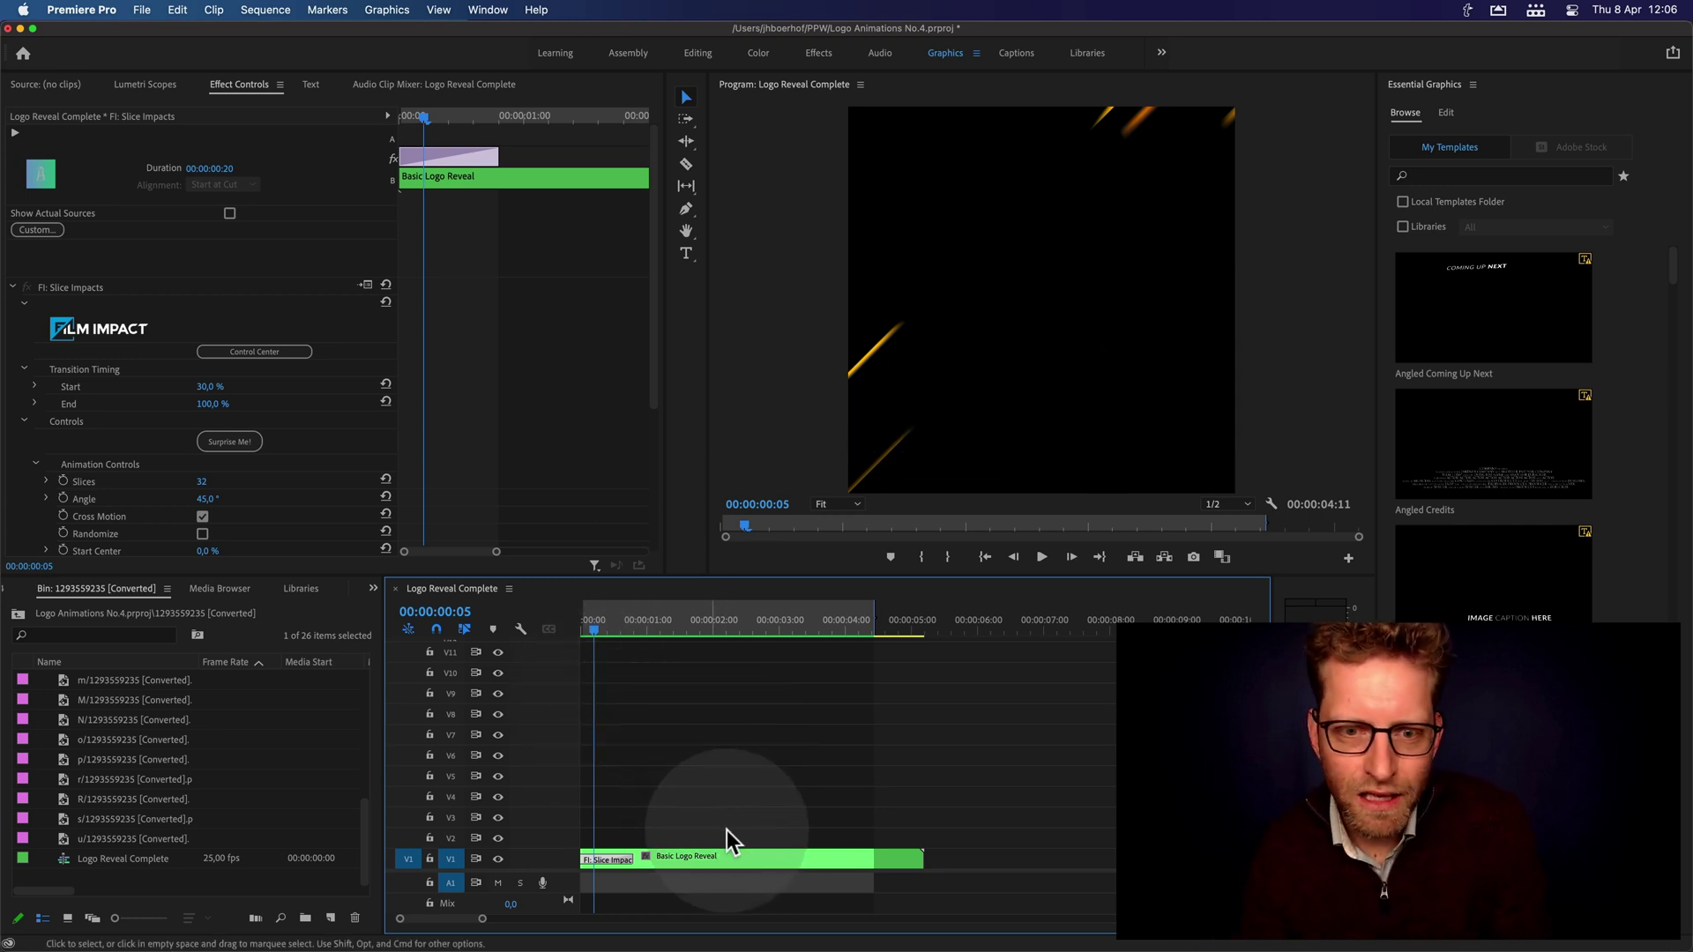
click(776, 813)
drag(776, 813, 573, 882)
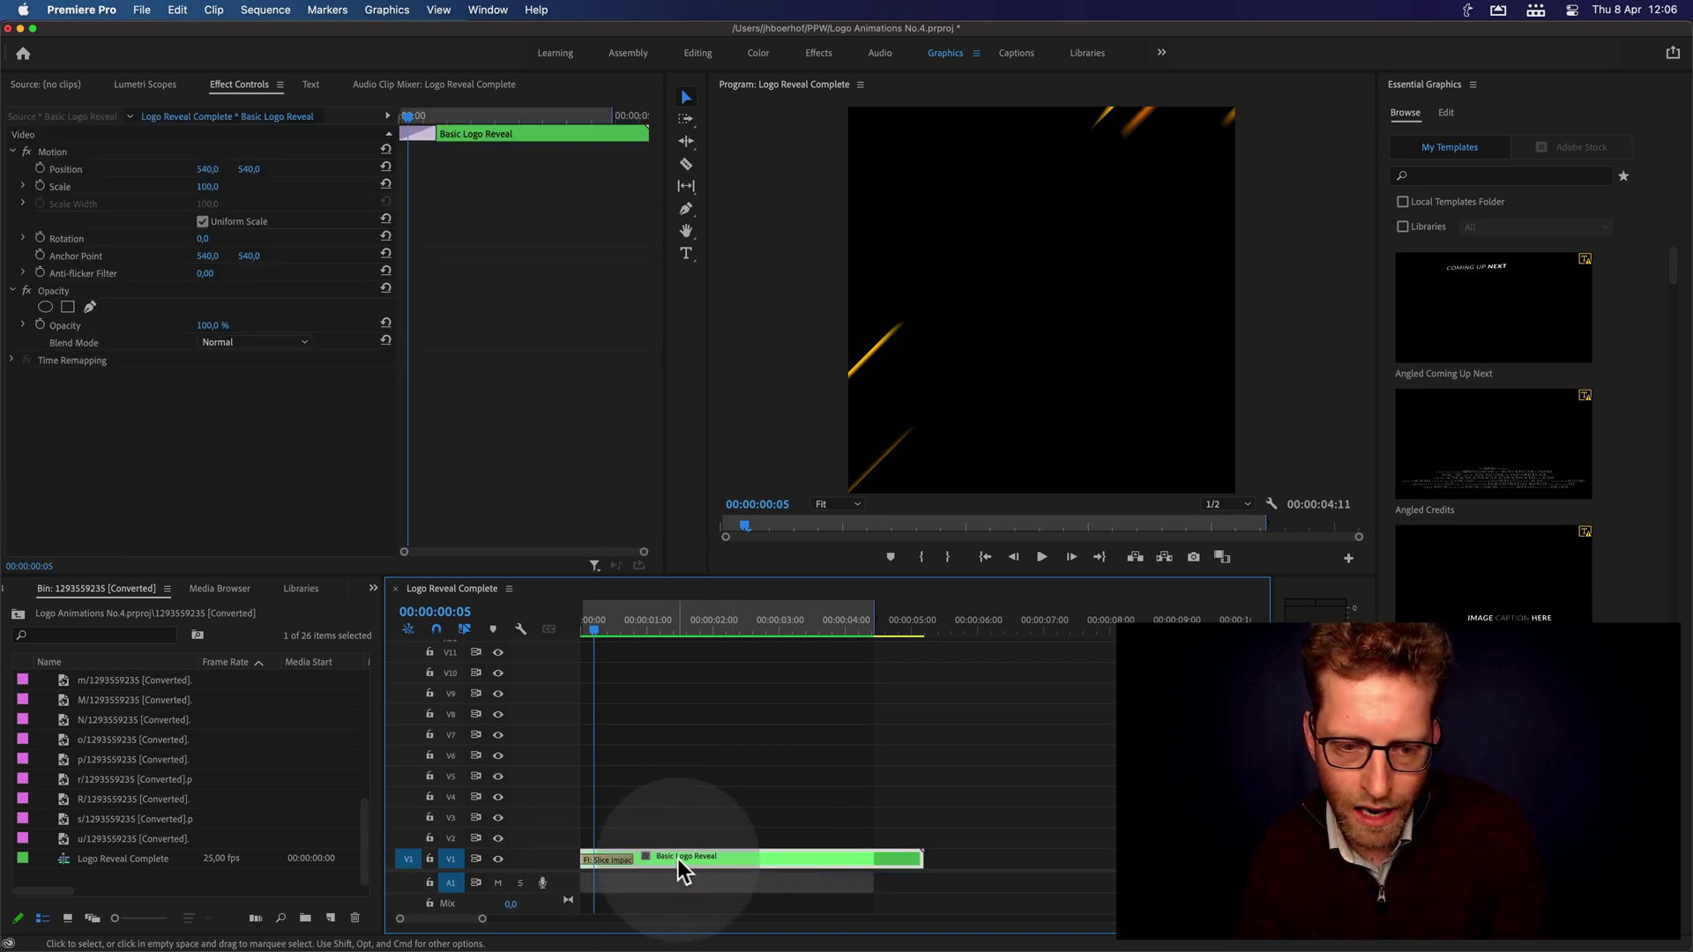
right_click(679, 858)
click(744, 515)
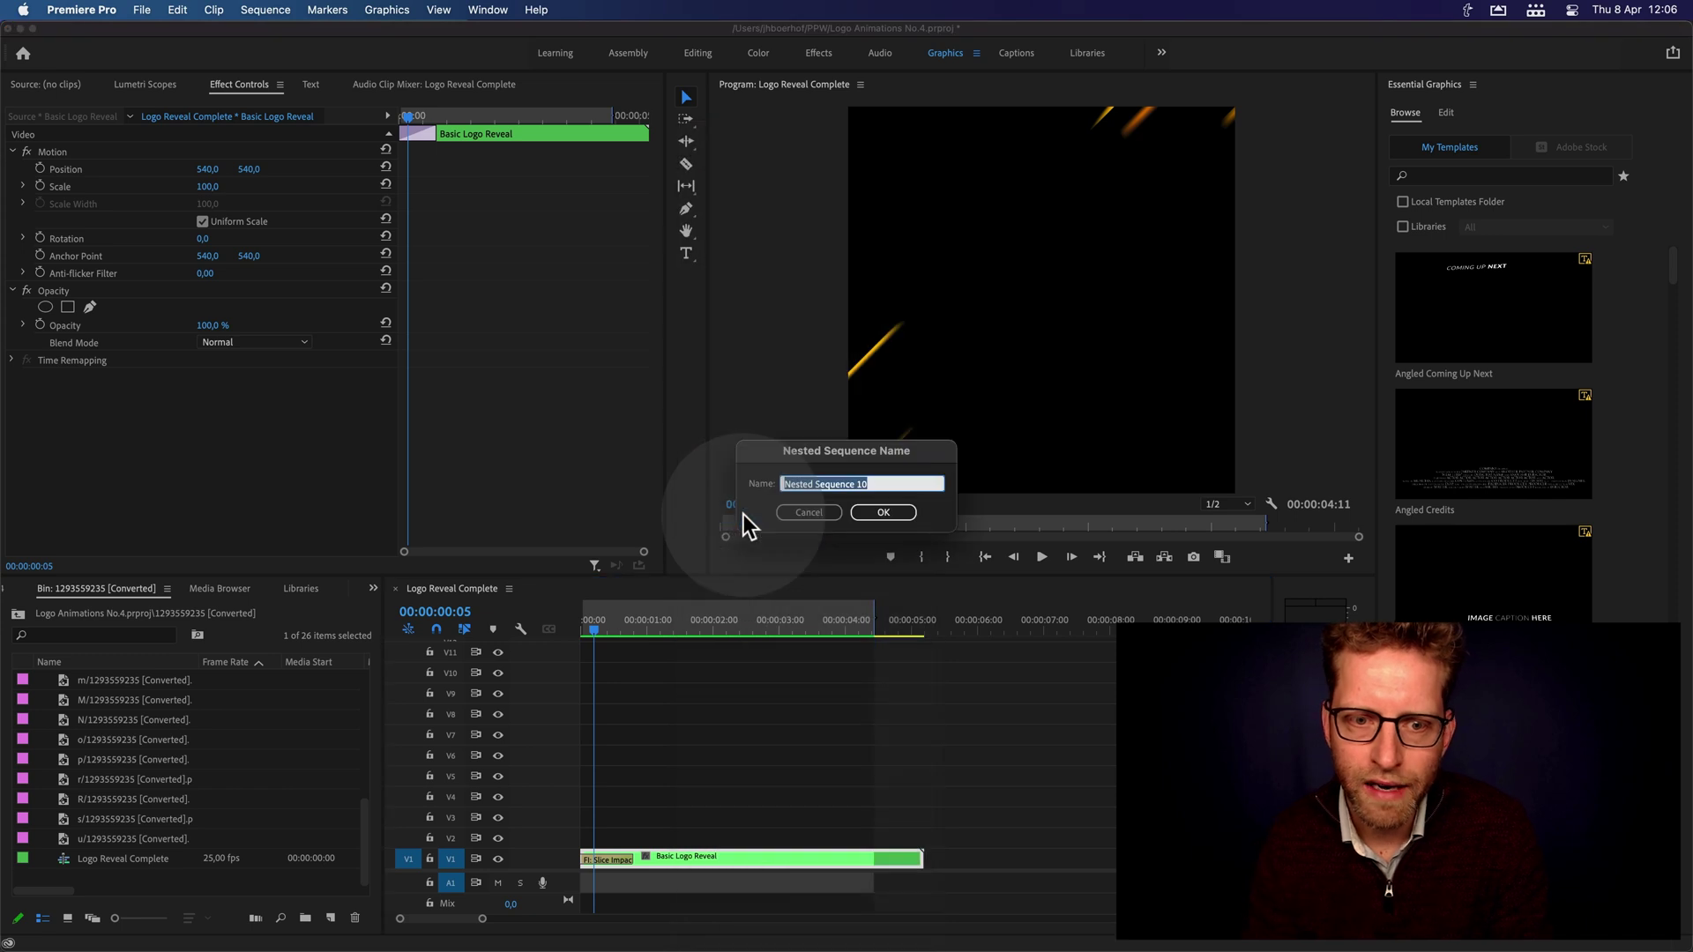
text(L)
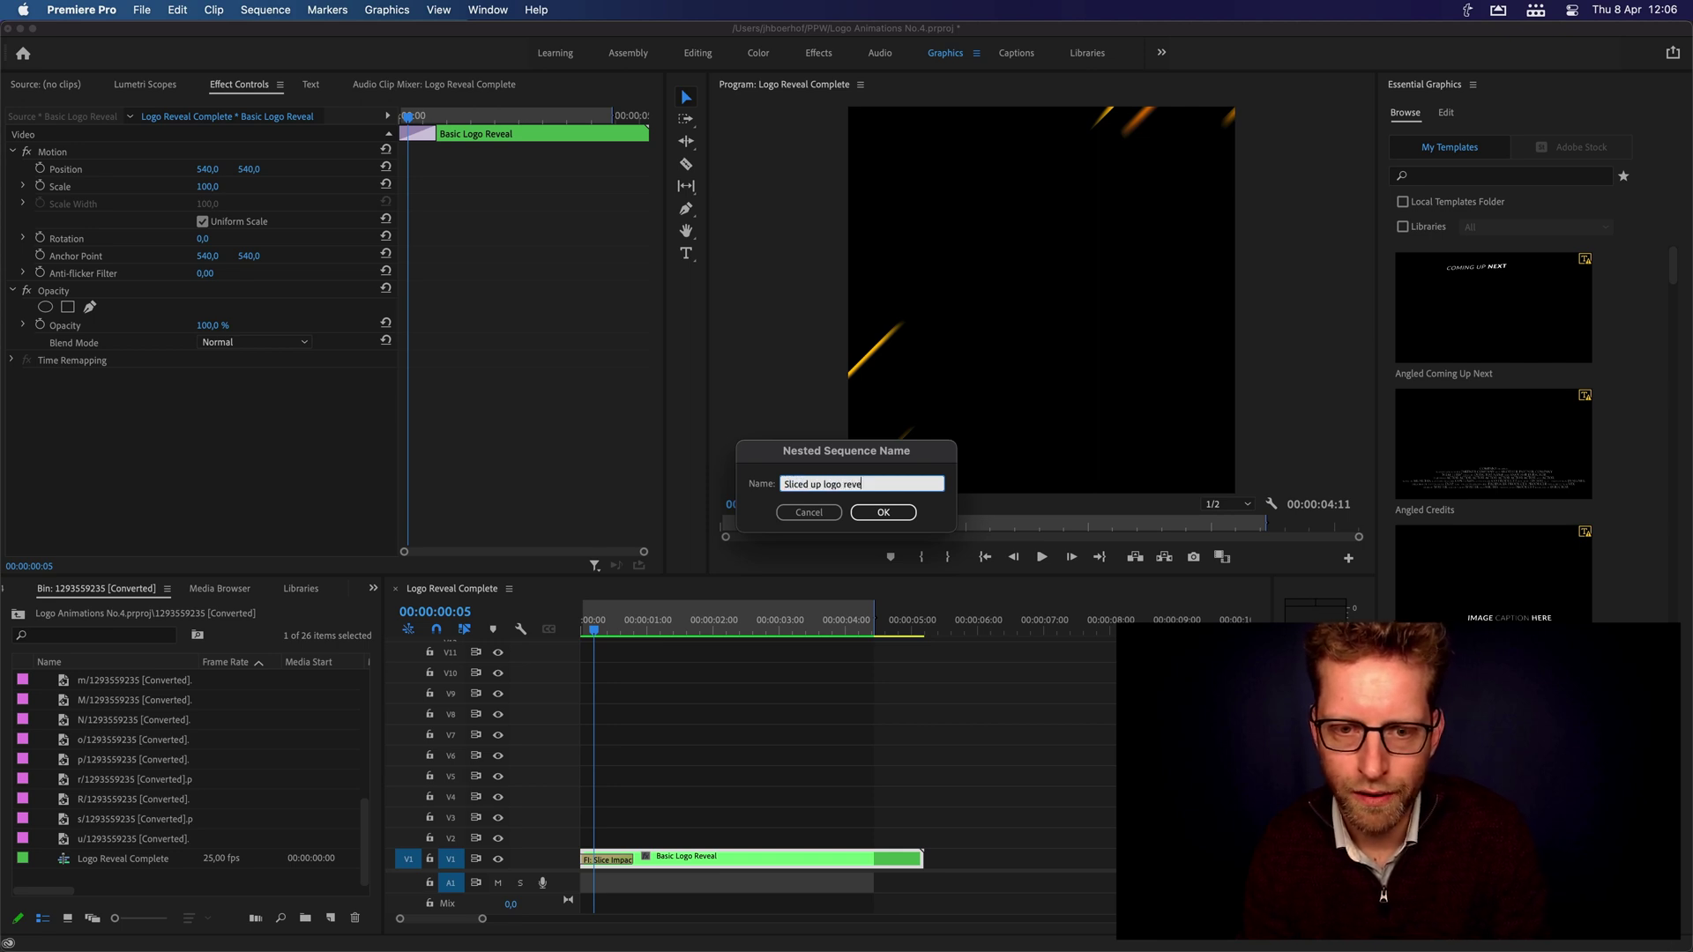
key(Return)
click(531, 555)
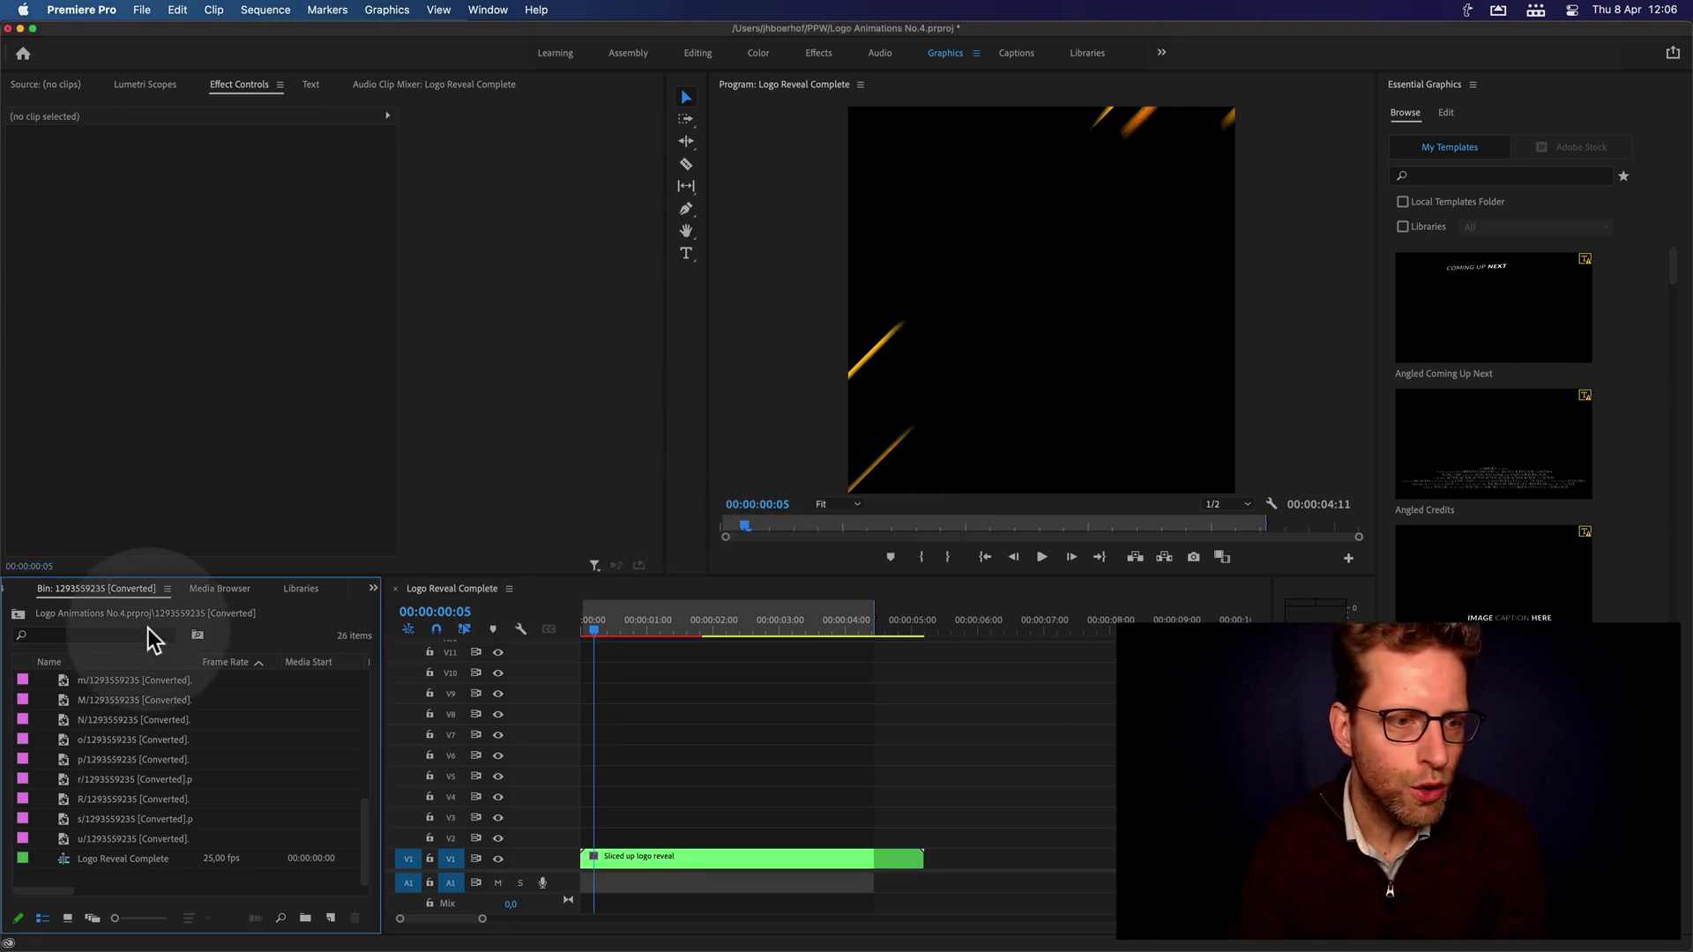
Search the effects for "crop" and apply the Crop video effect to the Sliced up logo reveal clip
click(314, 580)
click(373, 588)
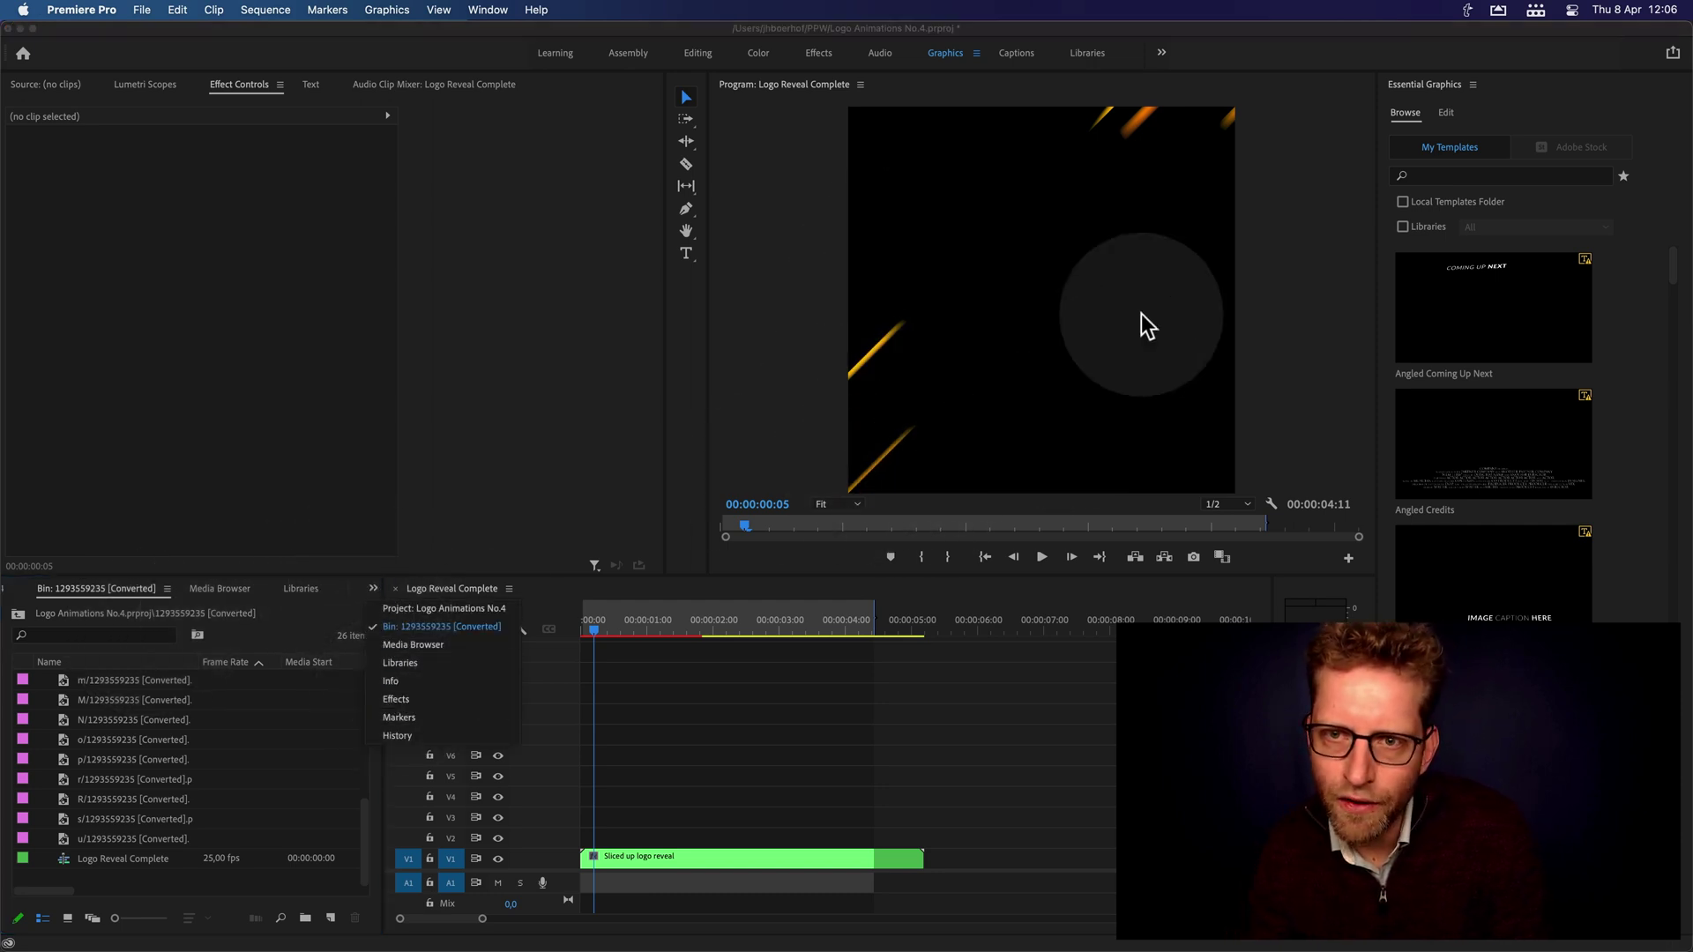
click(410, 701)
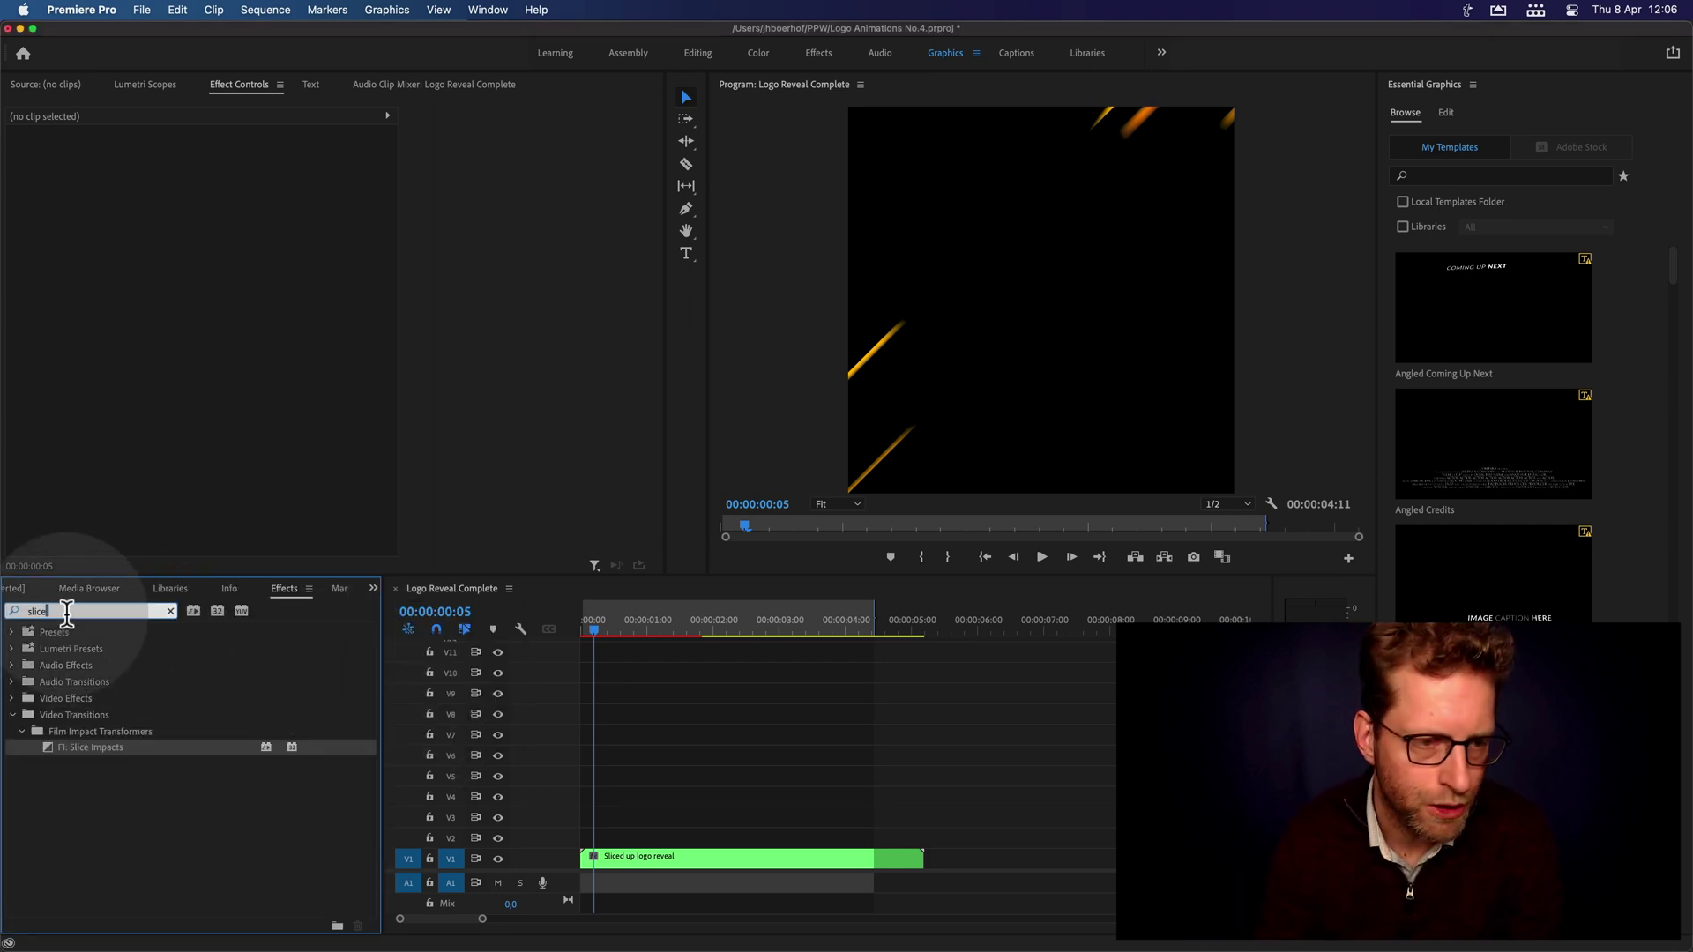
text(crop)
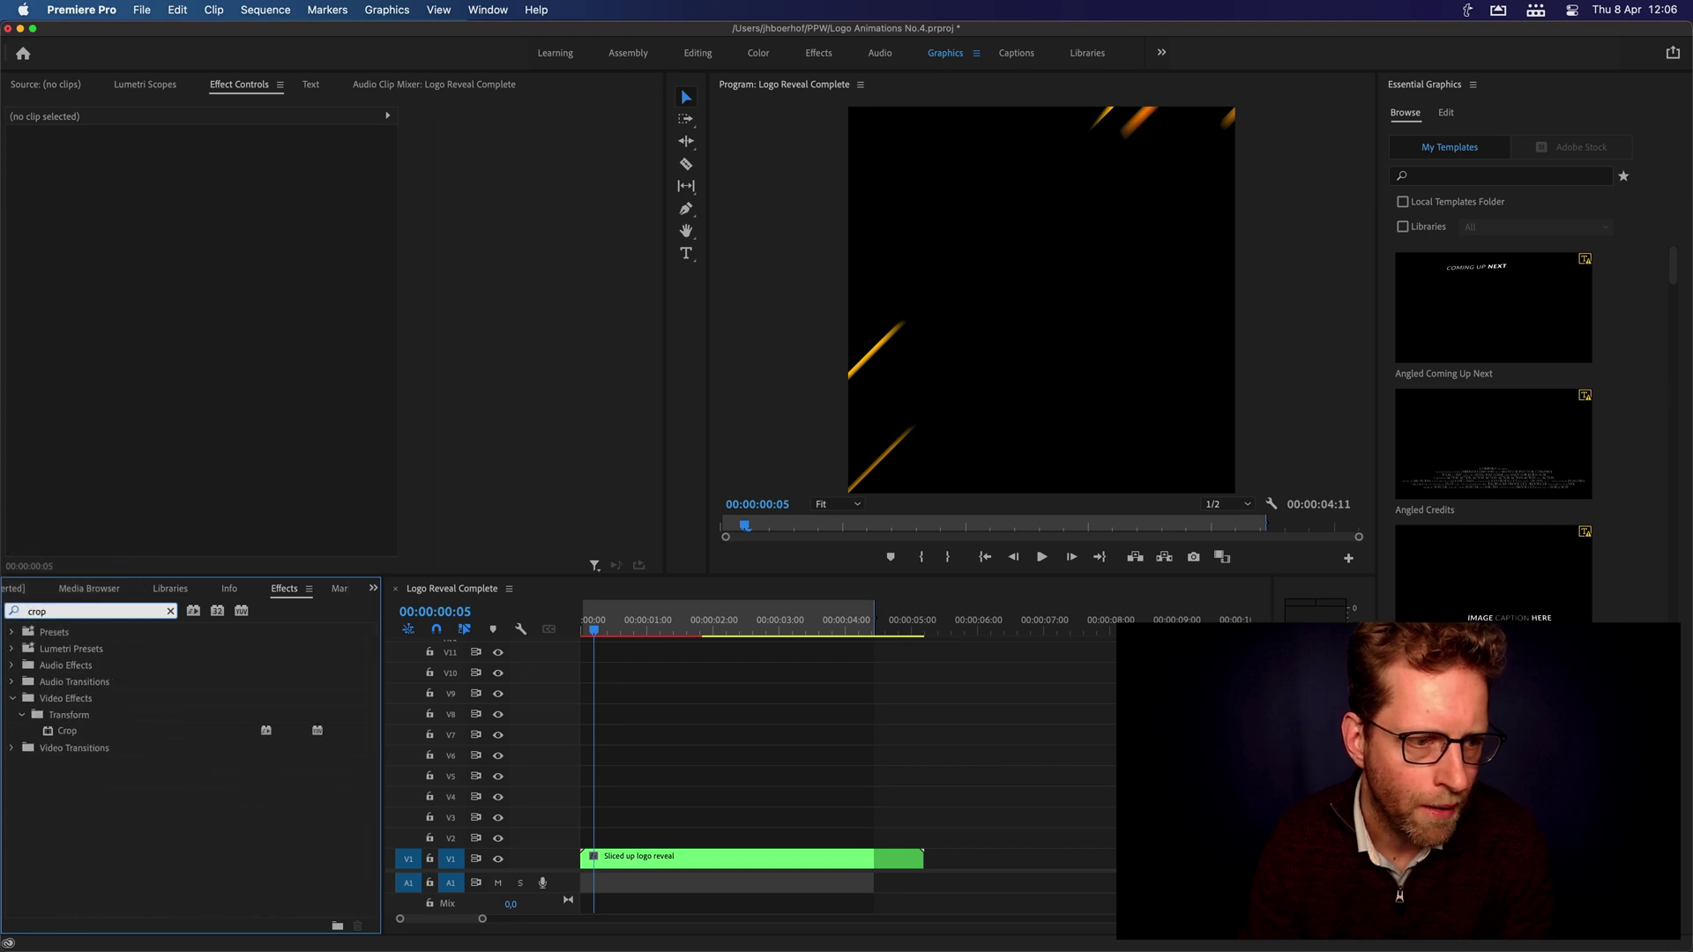
click(99, 731)
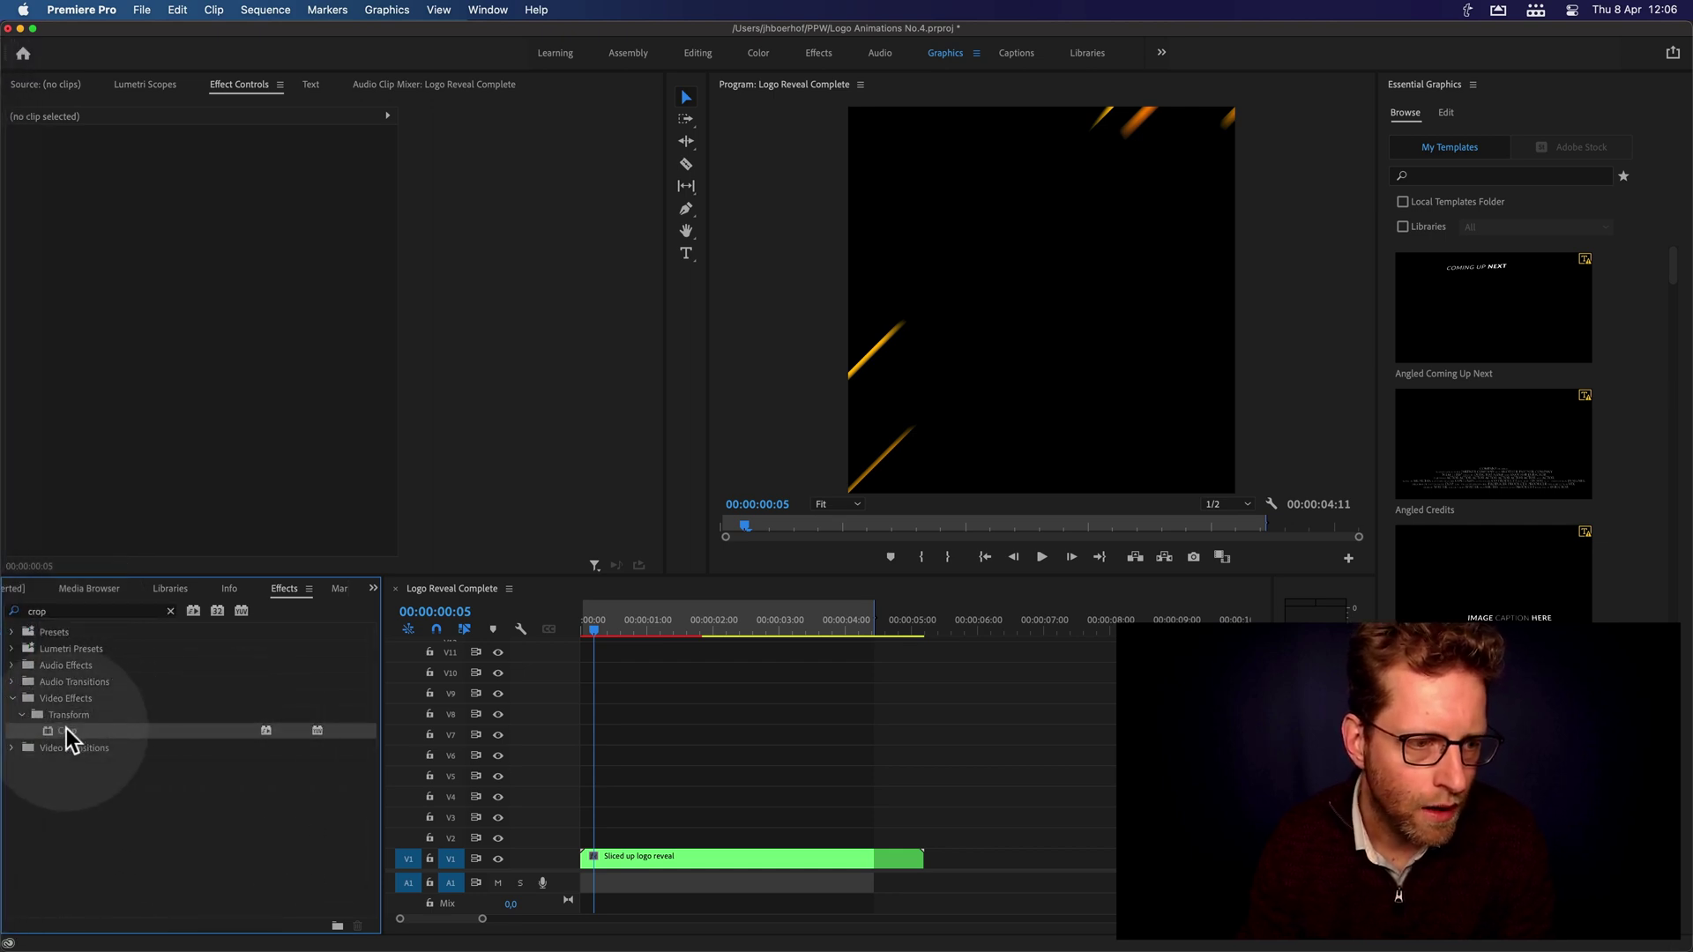
drag(69, 739, 674, 861)
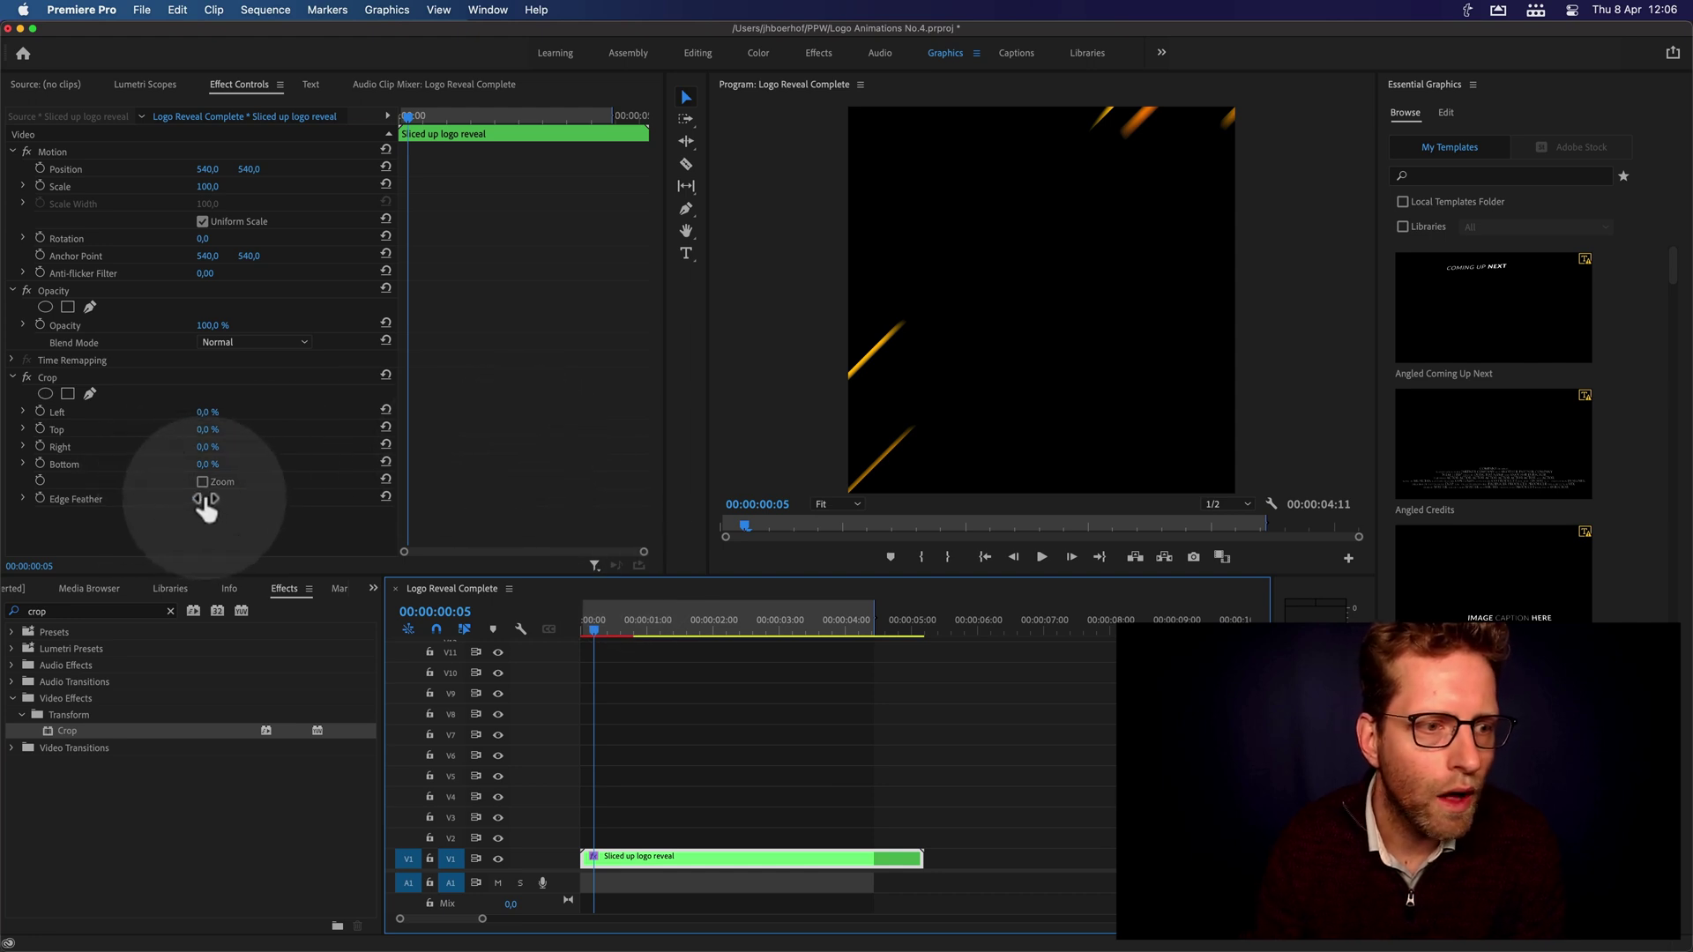
Set the Crop effect's Edge Feather to -198, checking its influence on the full logo at 00:00:01:18
drag(206, 501, 199, 501)
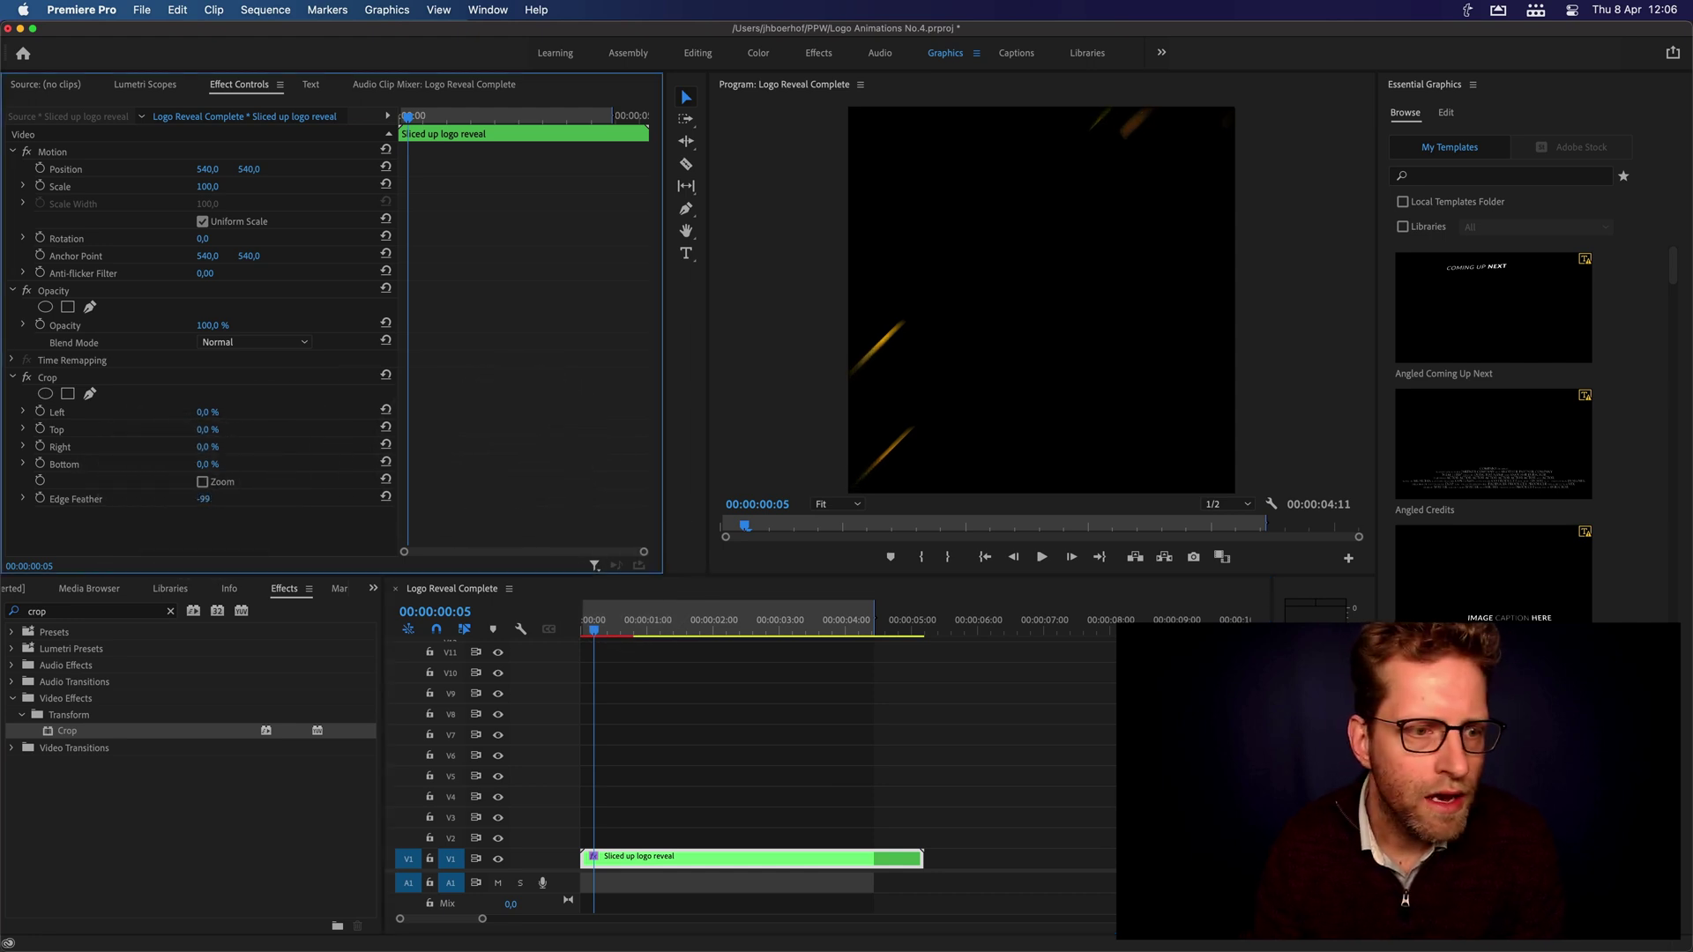
drag(206, 499, 204, 498)
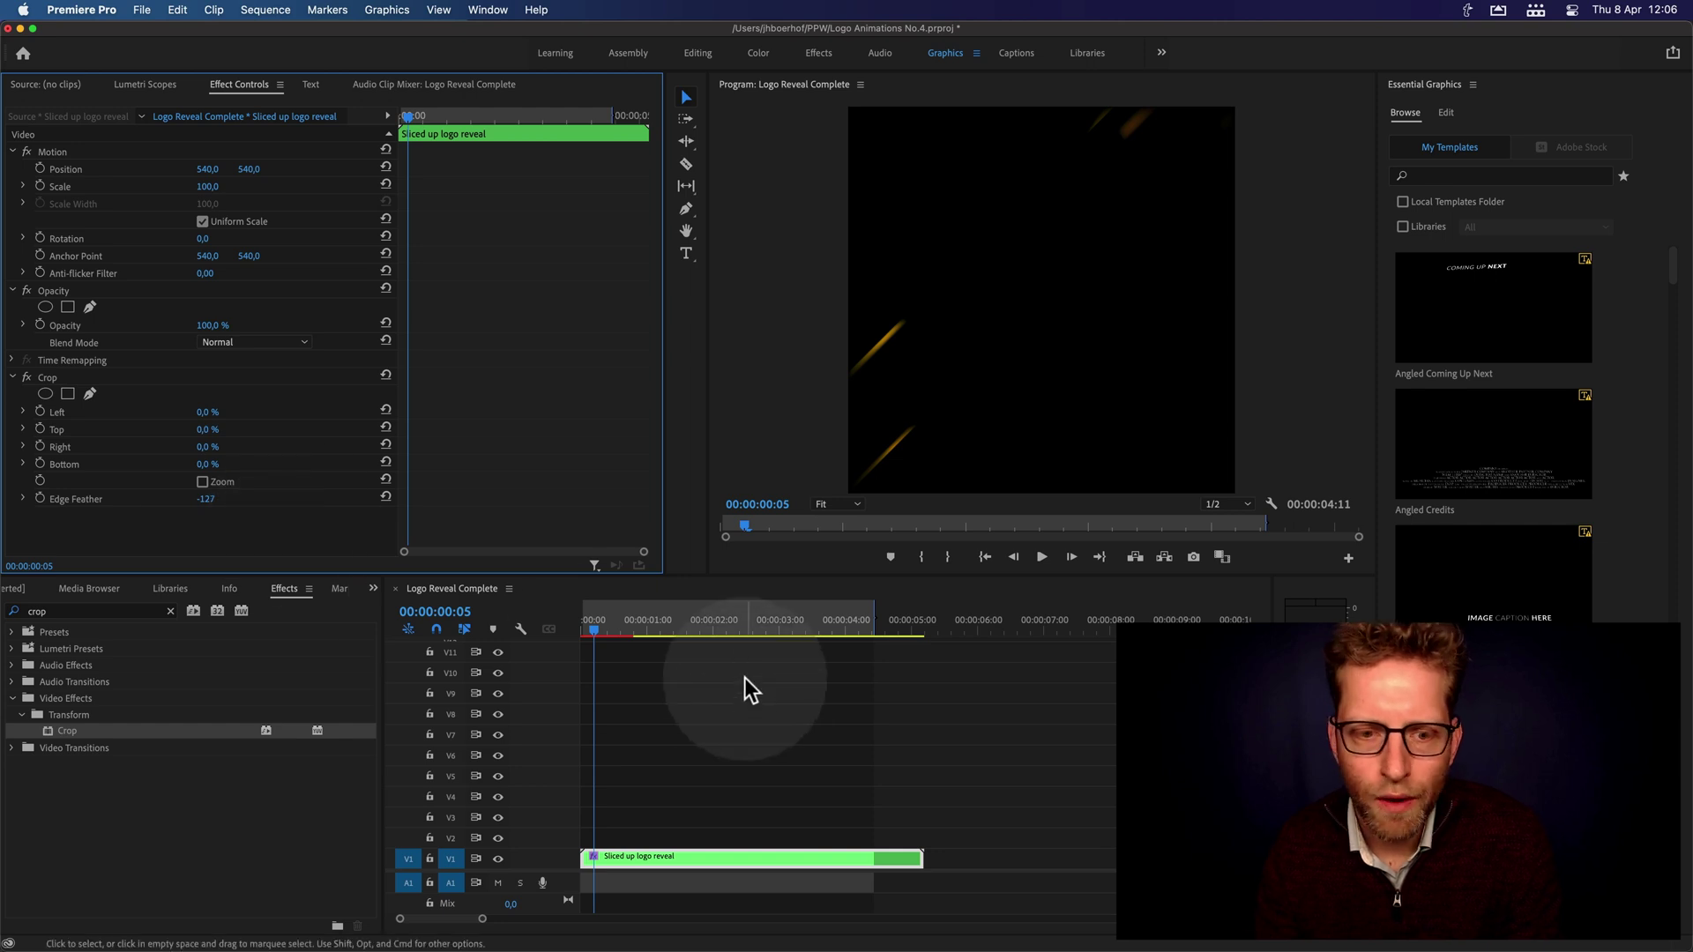
drag(668, 627, 694, 622)
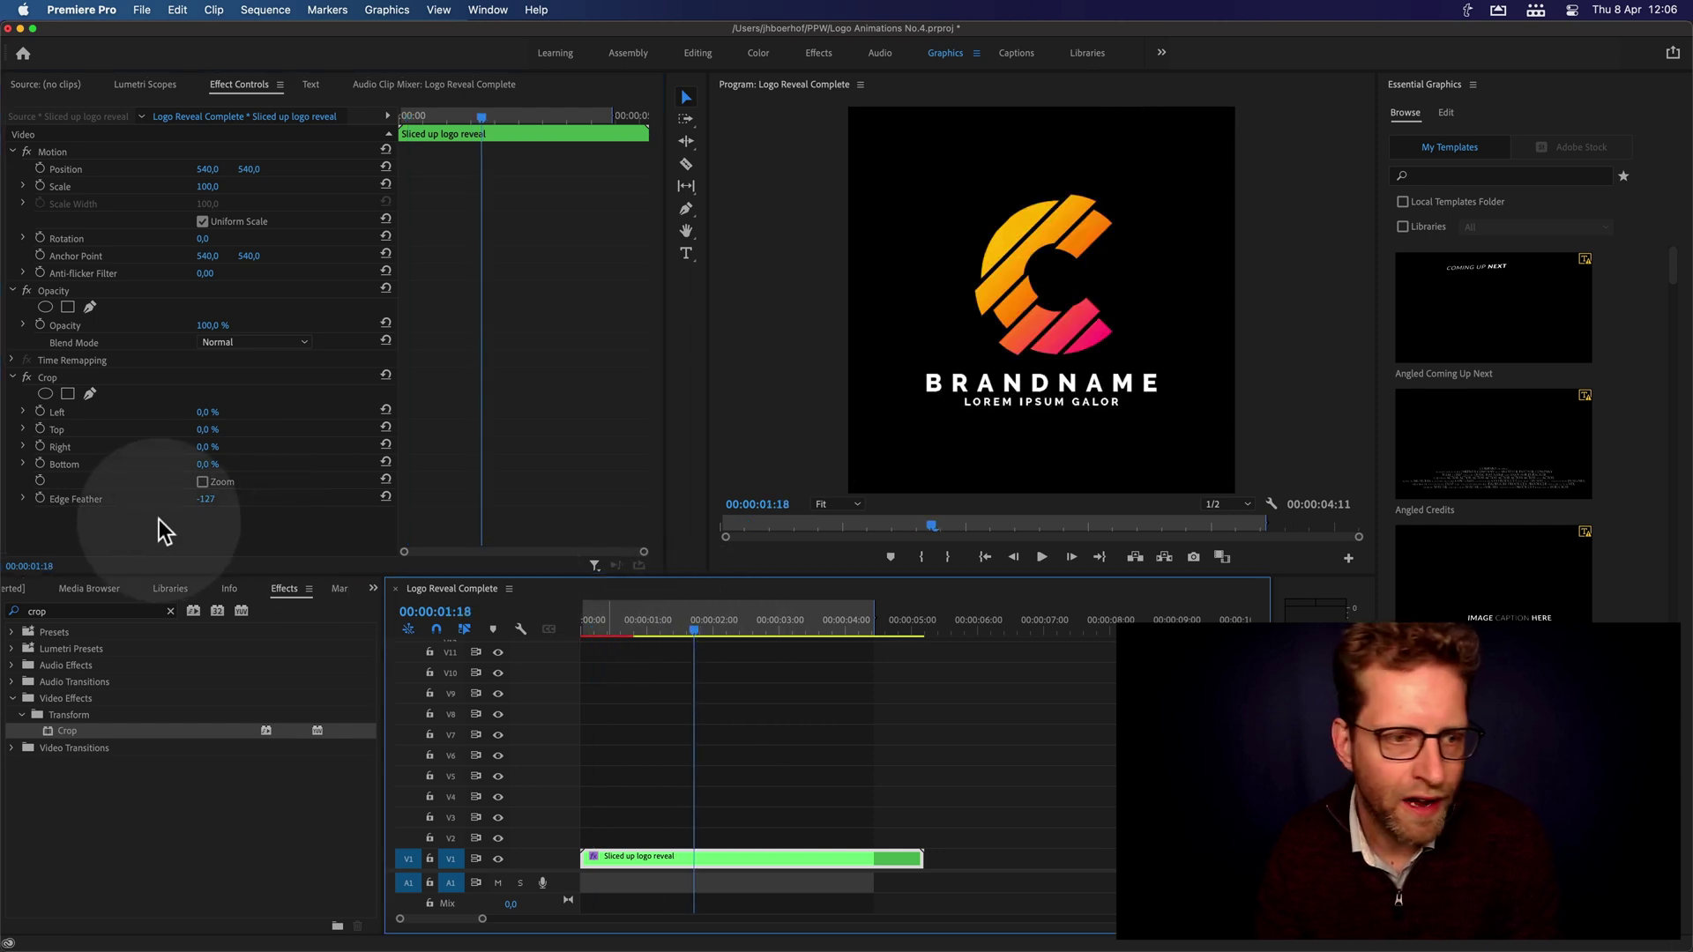
drag(206, 499, 71, 499)
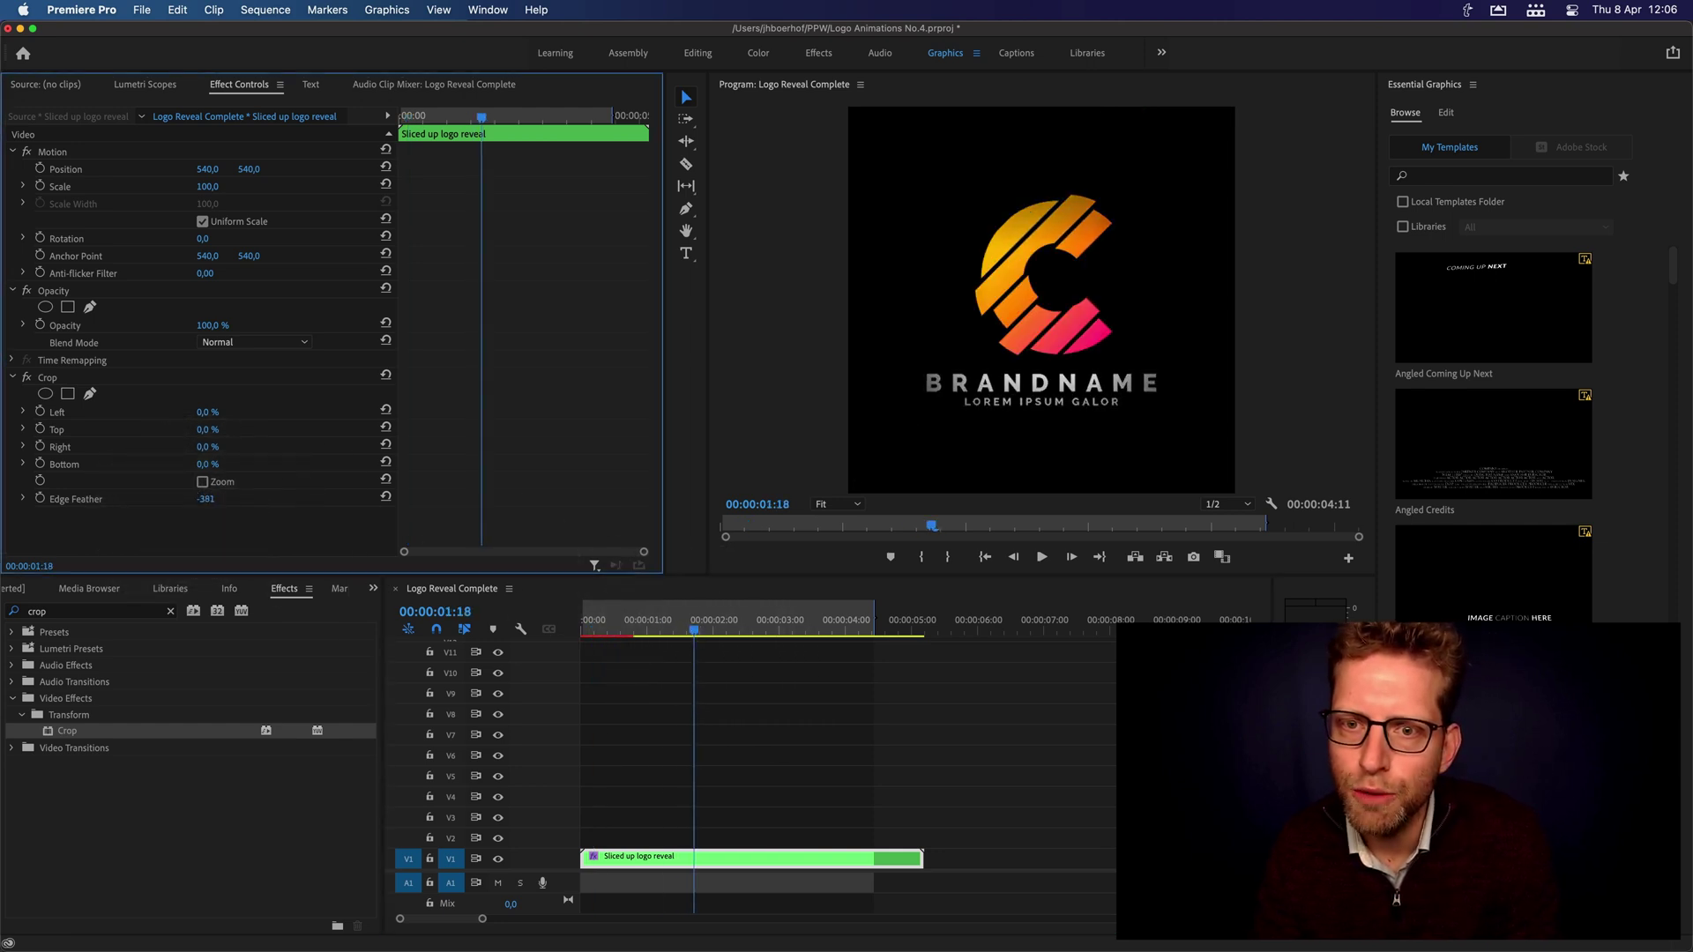
drag(205, 499, 219, 499)
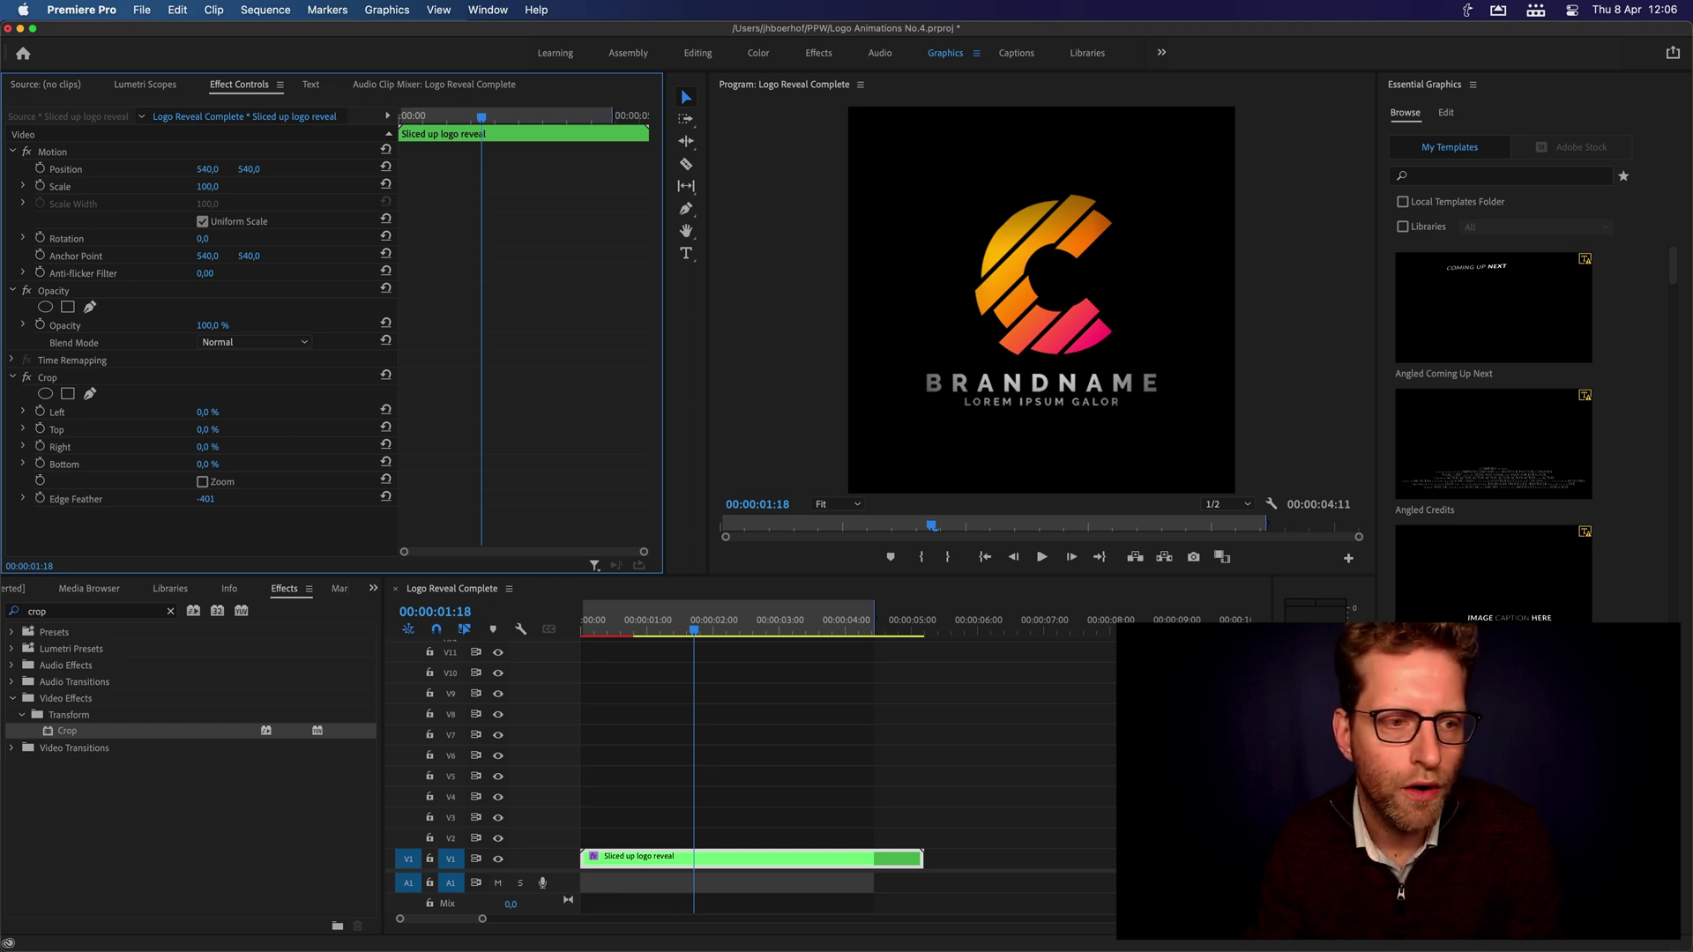
drag(205, 499, 292, 499)
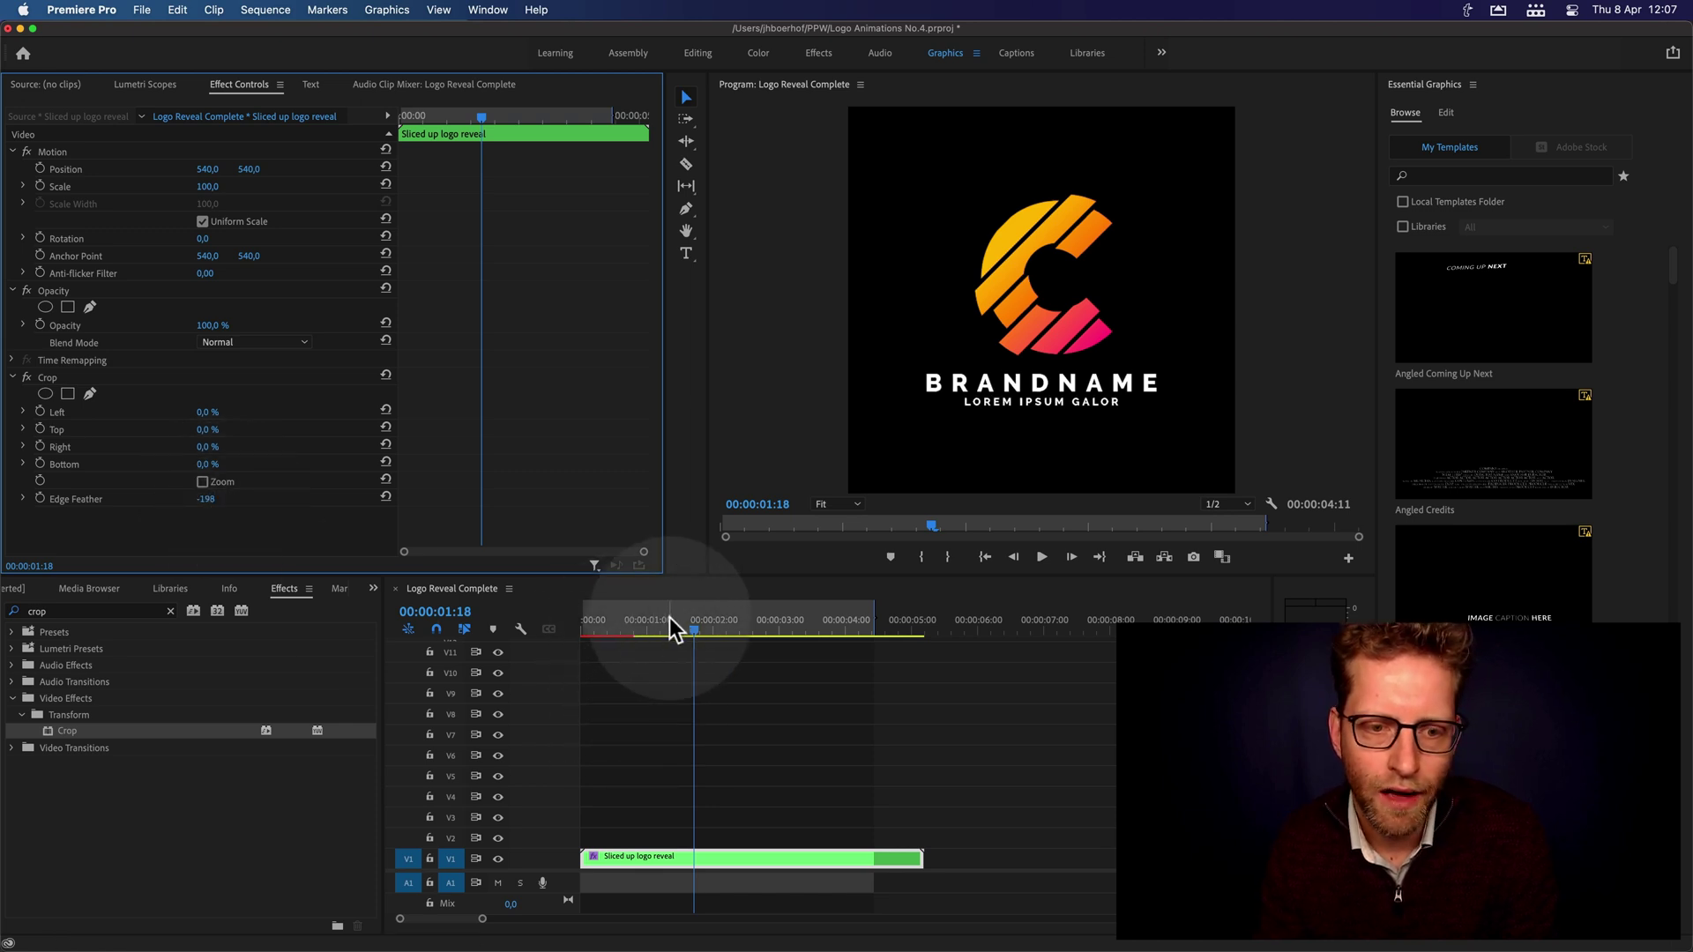
Scrub back through the feathered reveal, and play it twice from the start, stopping at 00:00:01:12 and 00:00:02:10
drag(669, 620, 598, 623)
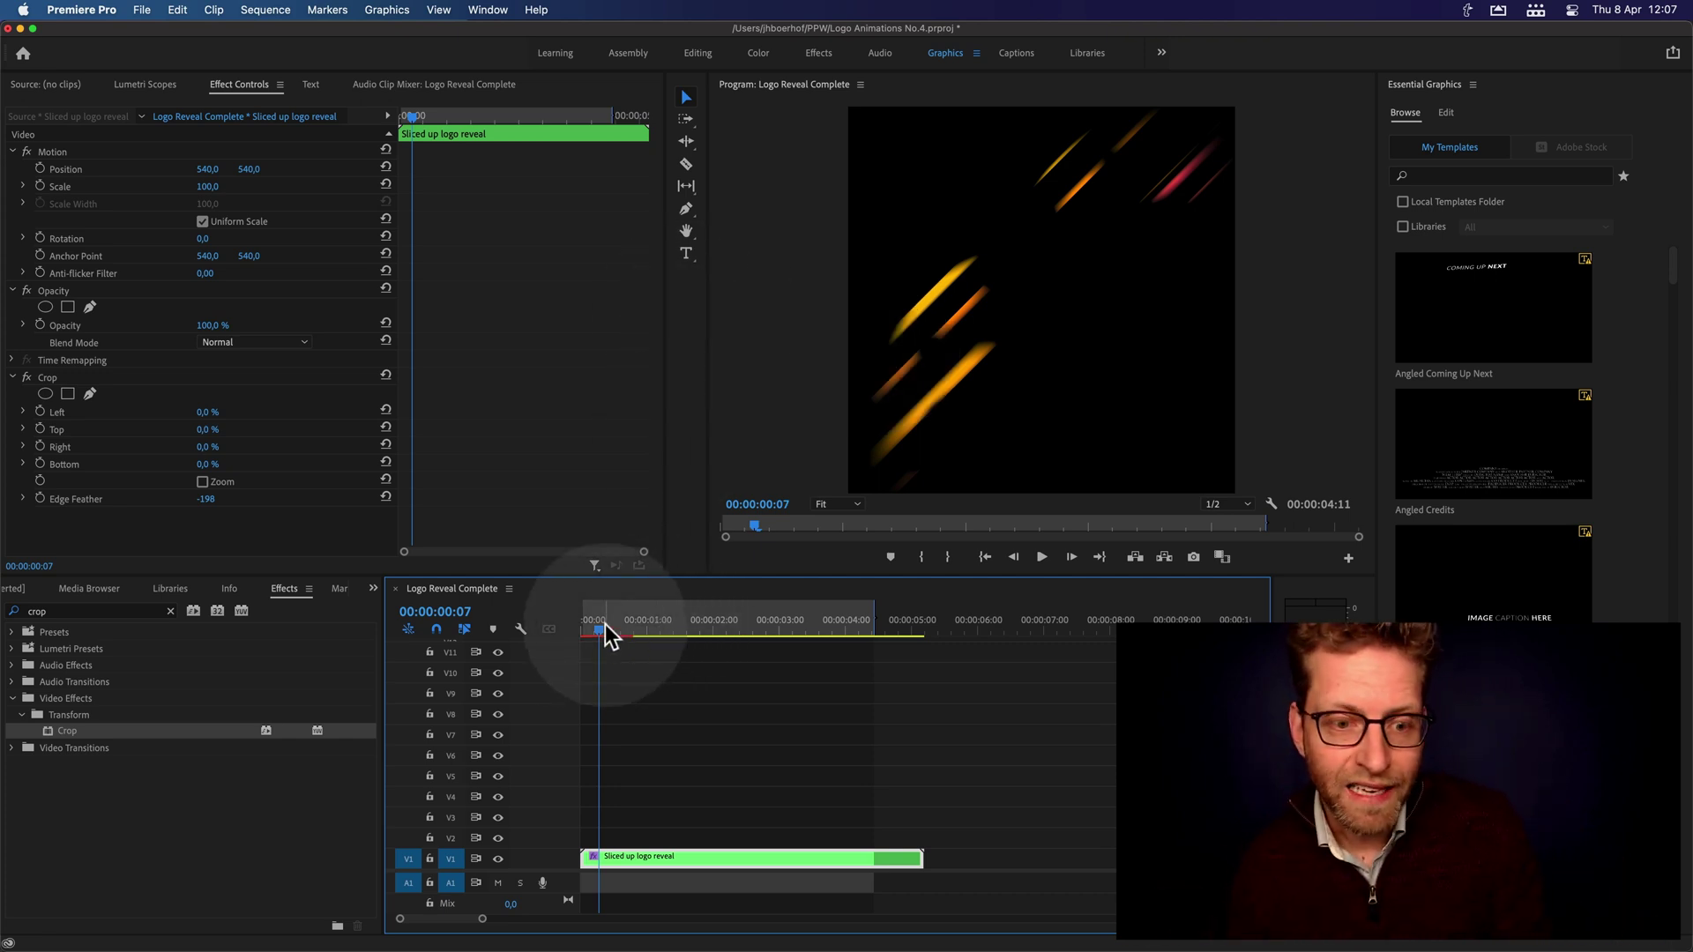
drag(604, 623, 569, 621)
key(space)
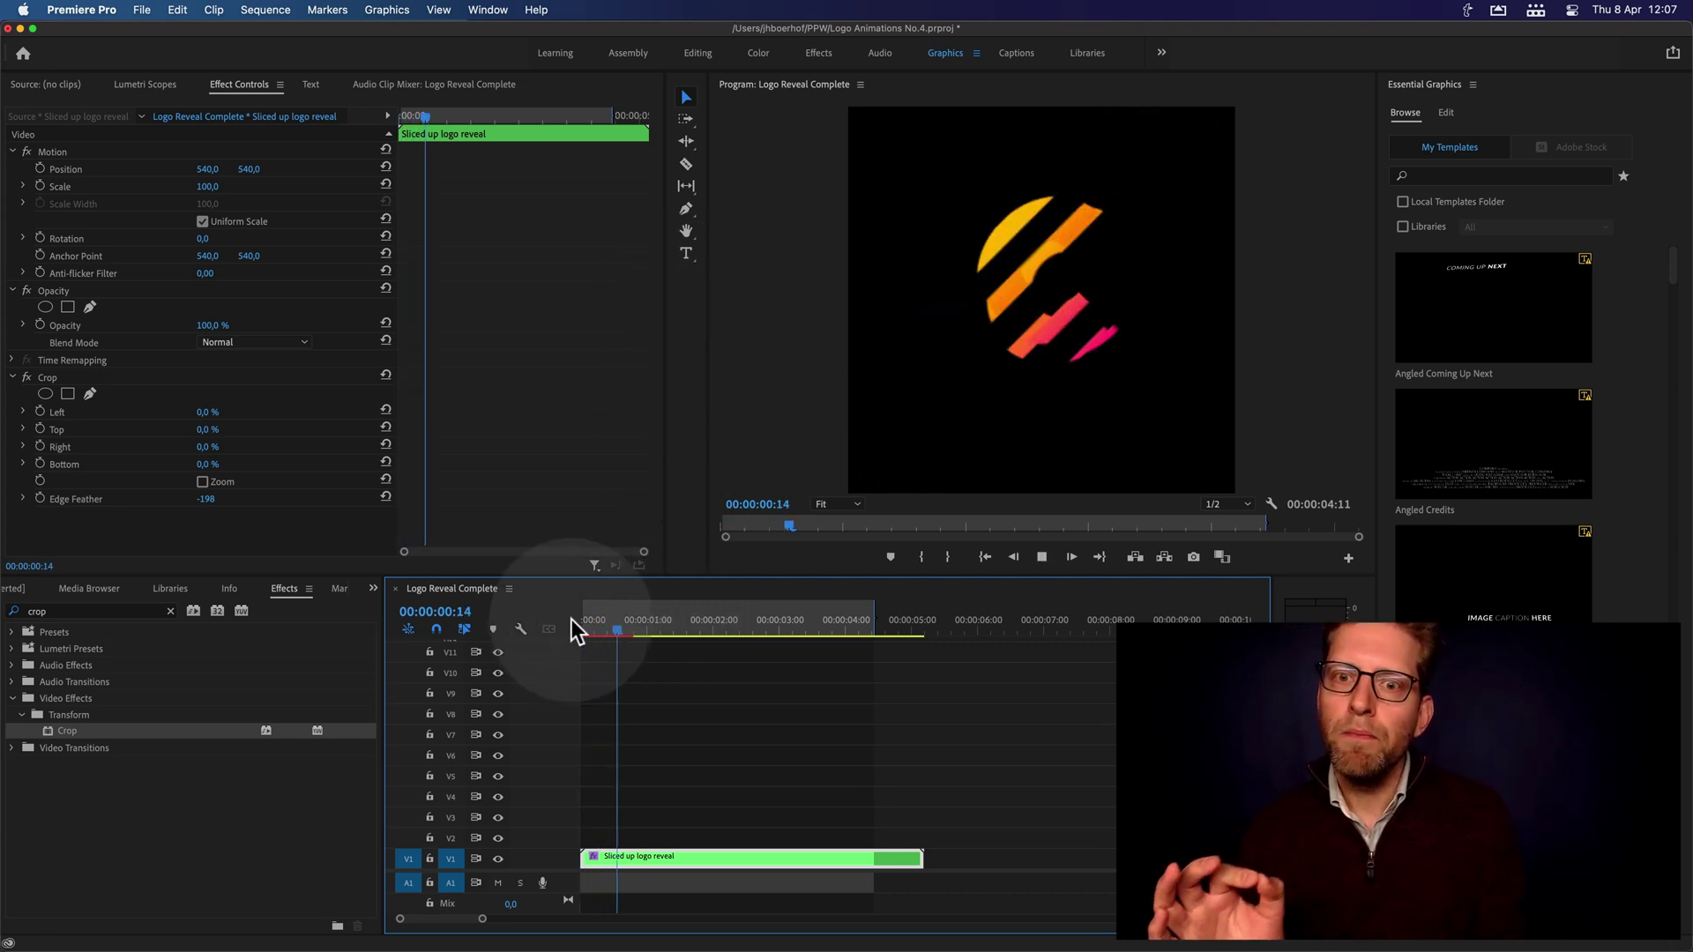
key(space)
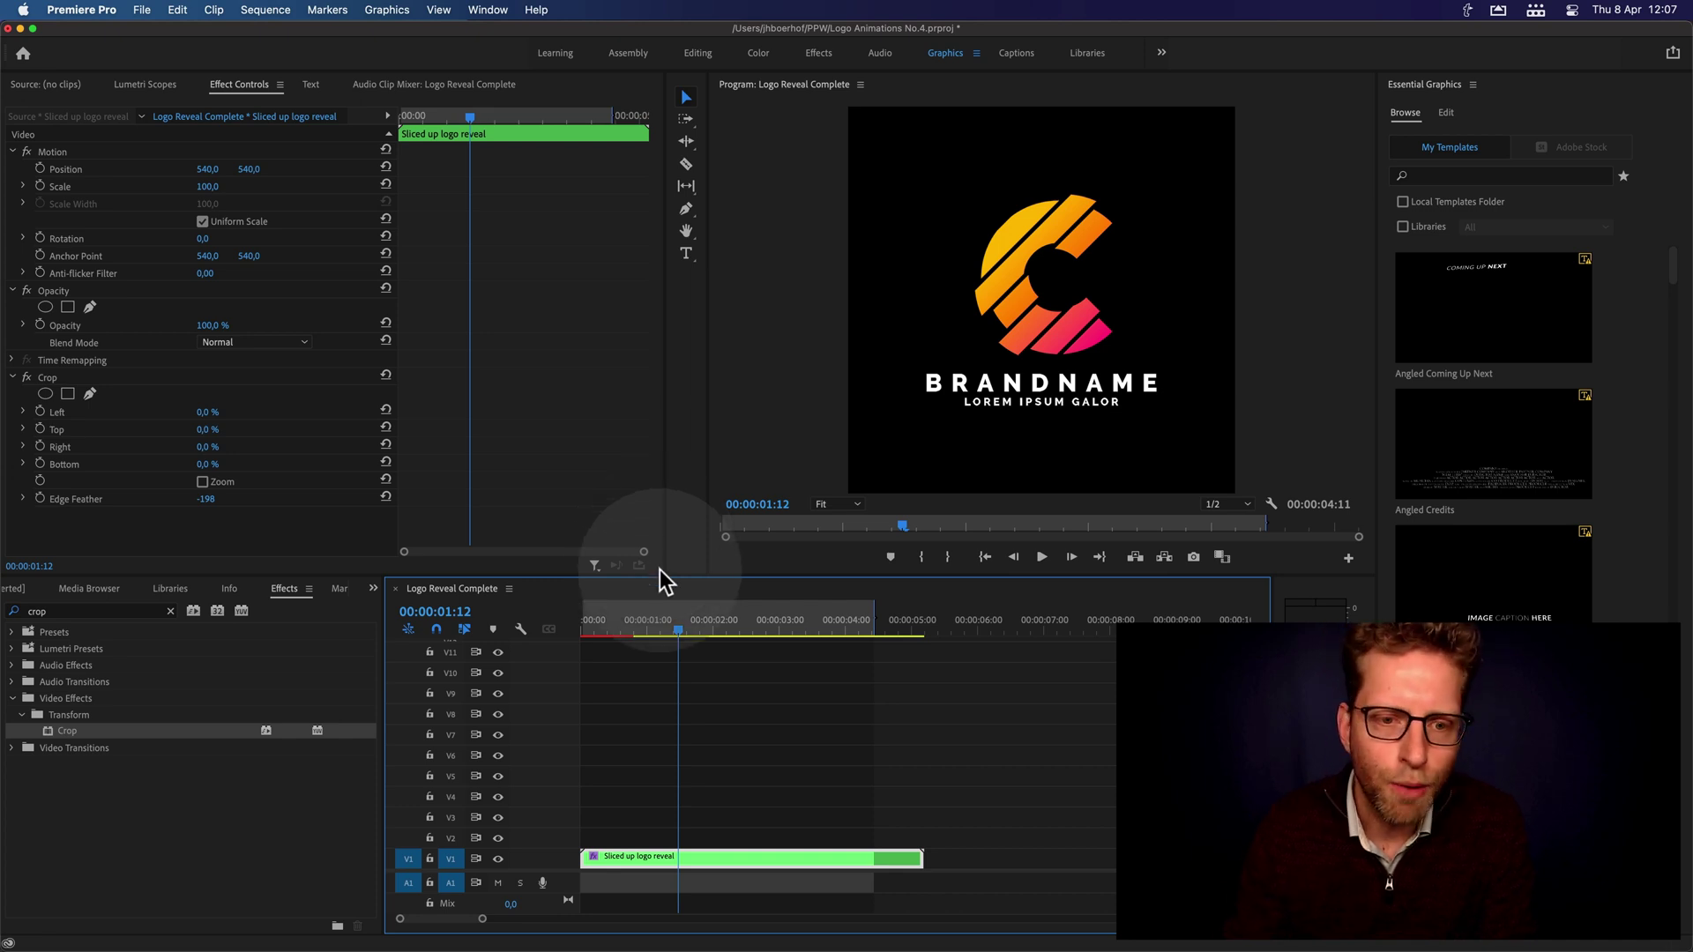
click(574, 619)
key(space)
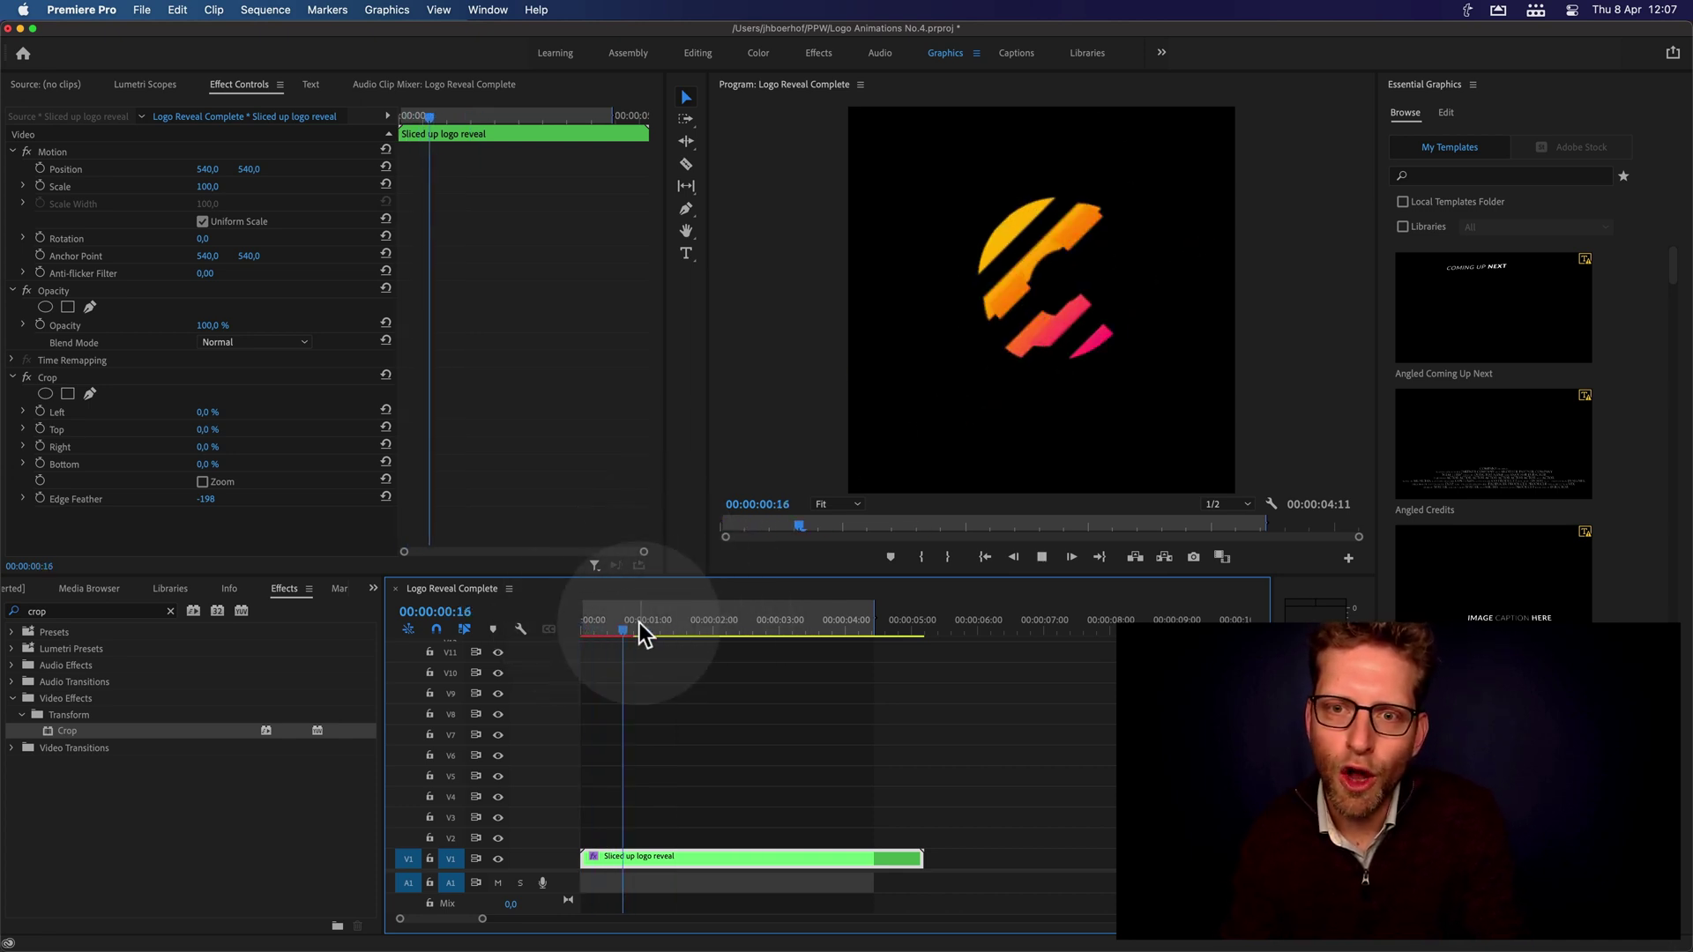
key(space)
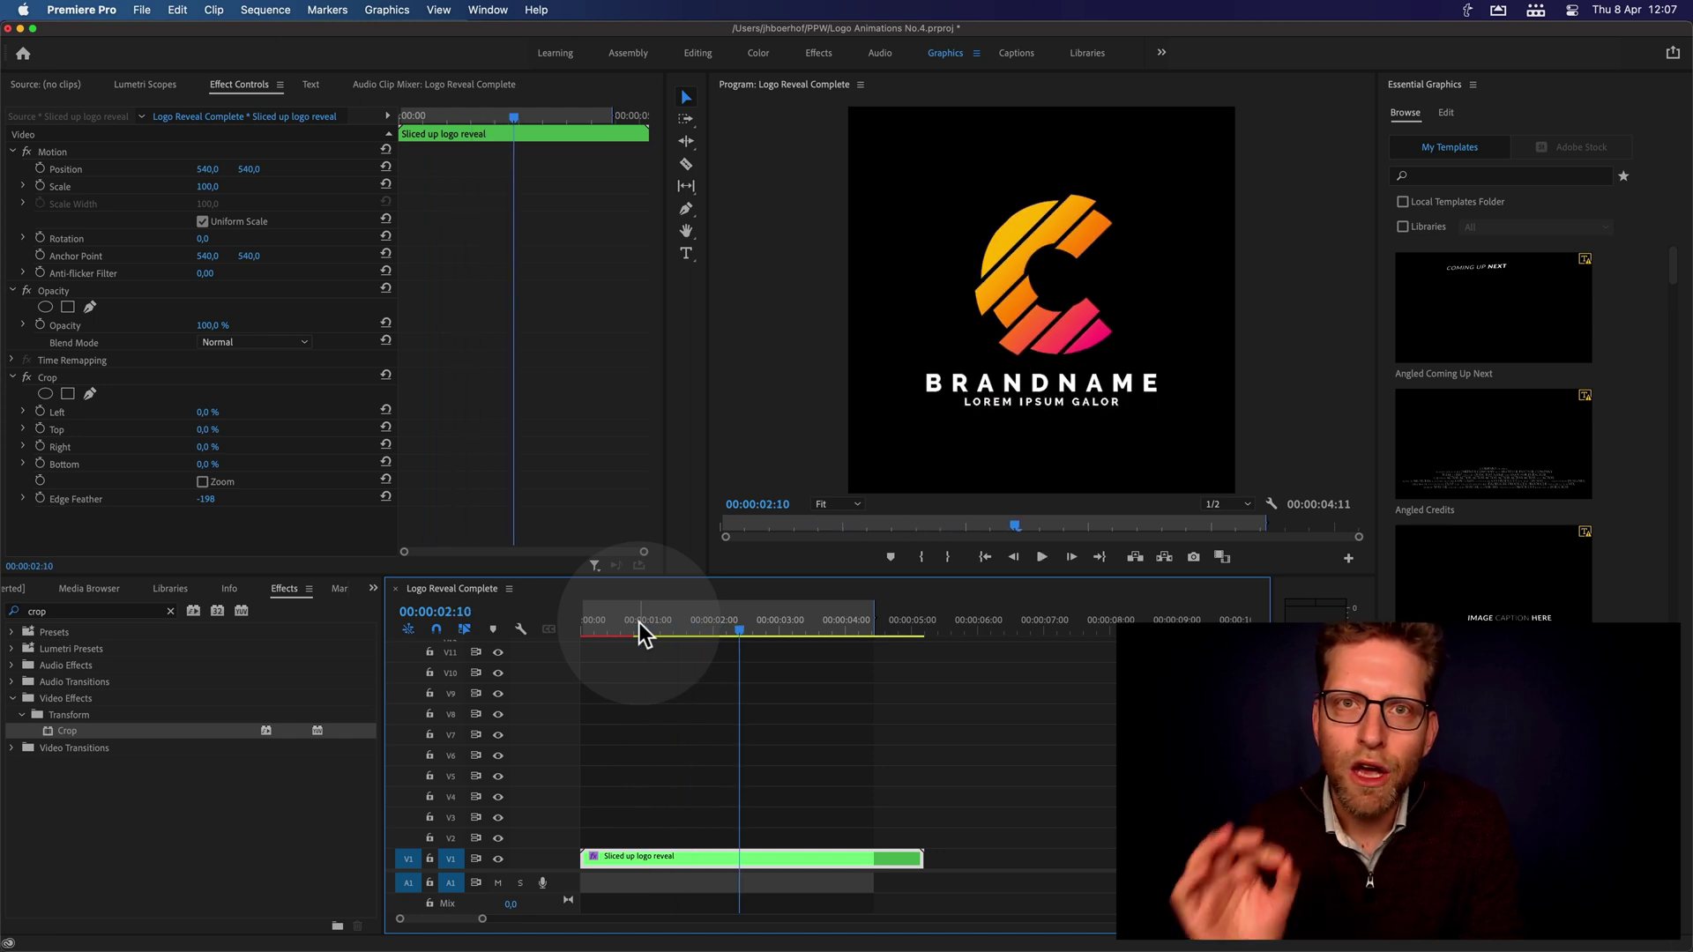